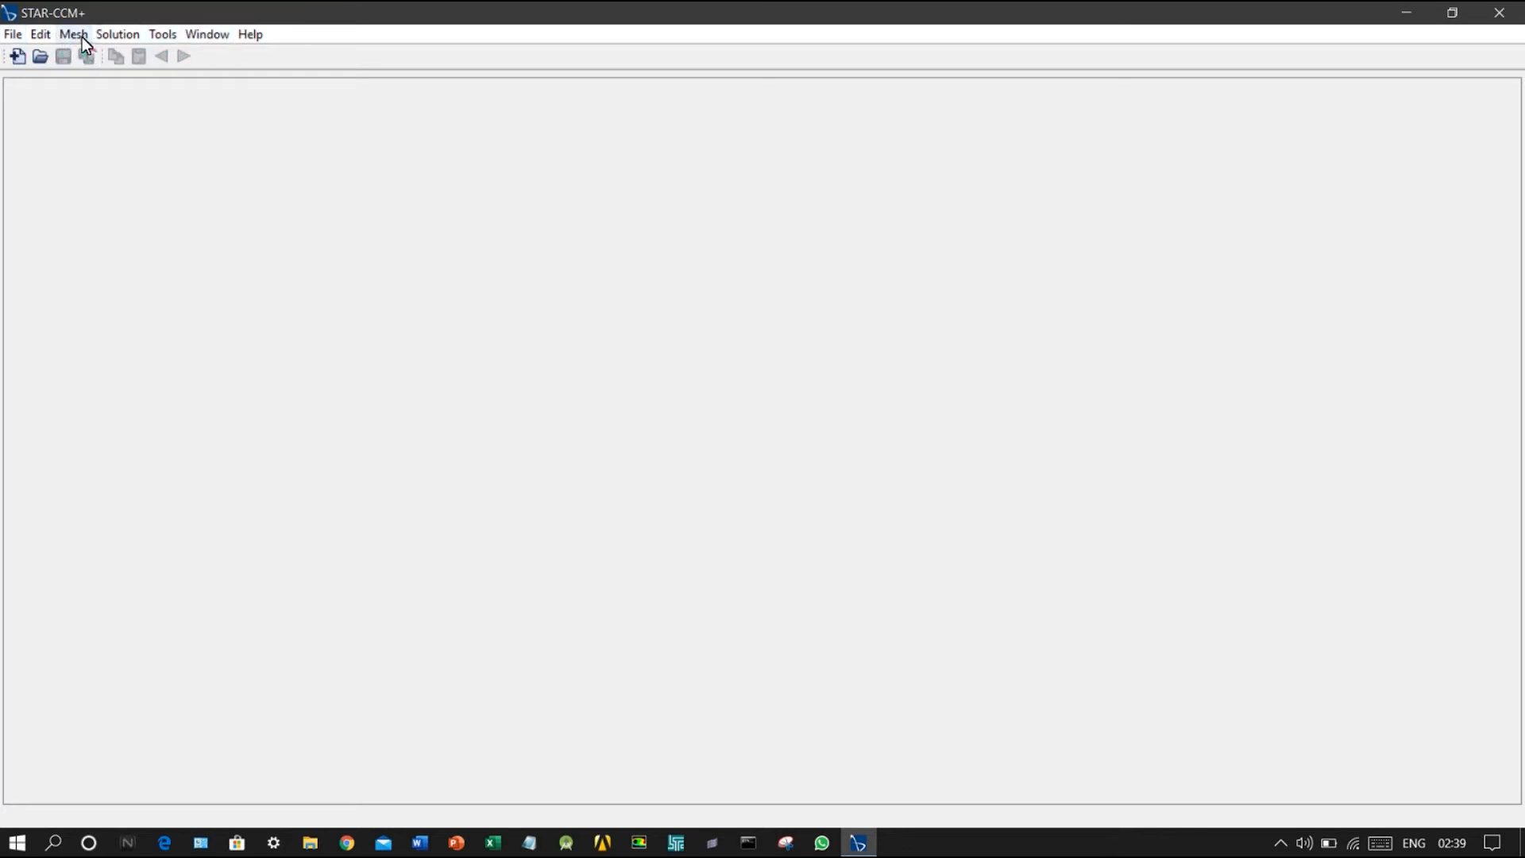
# Step: Create a new simulation that runs in parallel on the local host, raising the number of compute processes
pyautogui.click(13, 35)
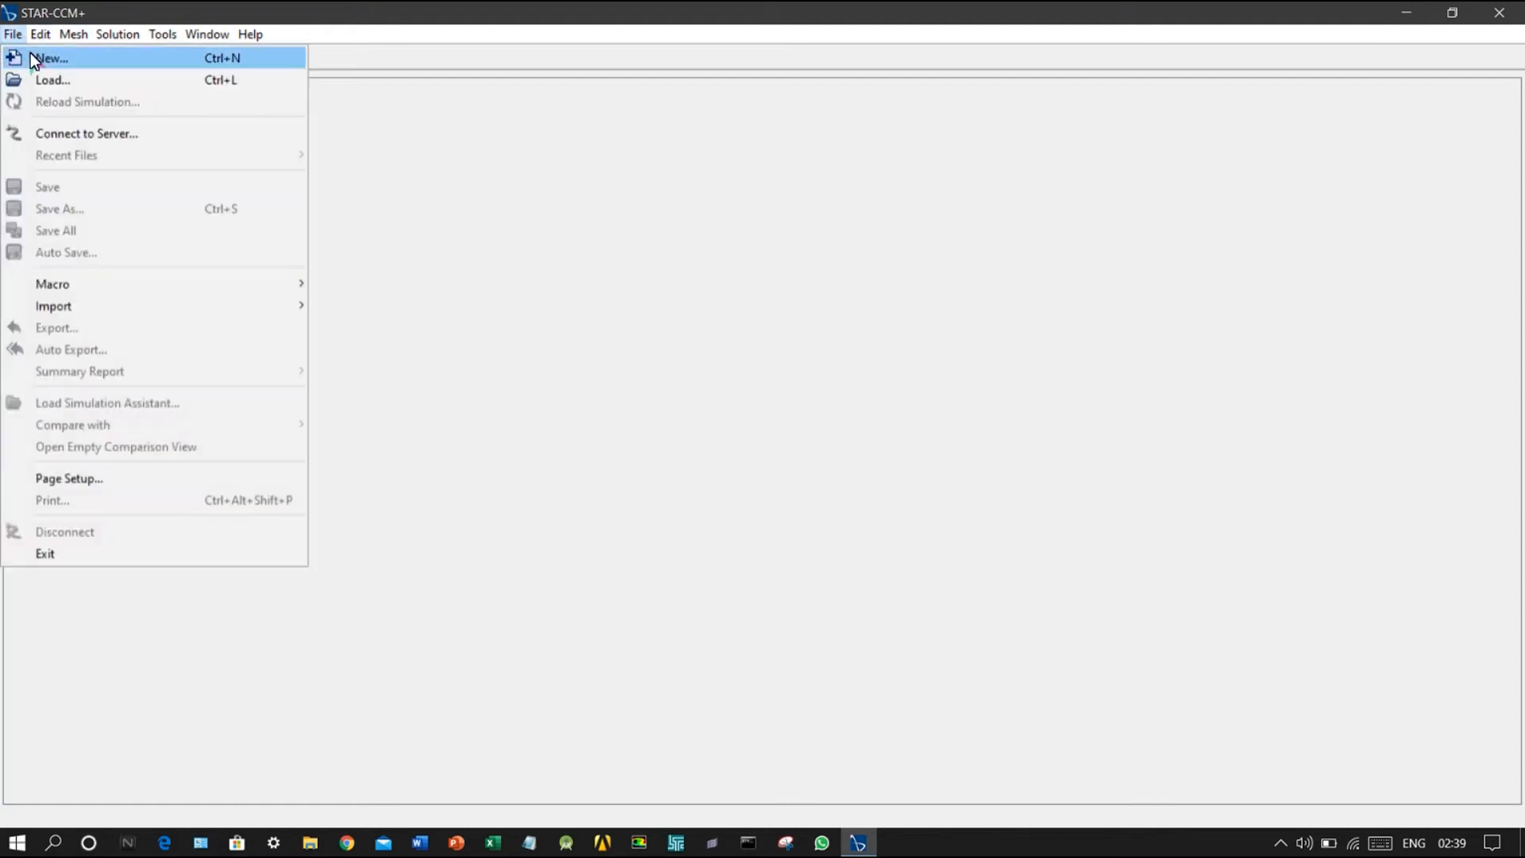
pyautogui.click(32, 58)
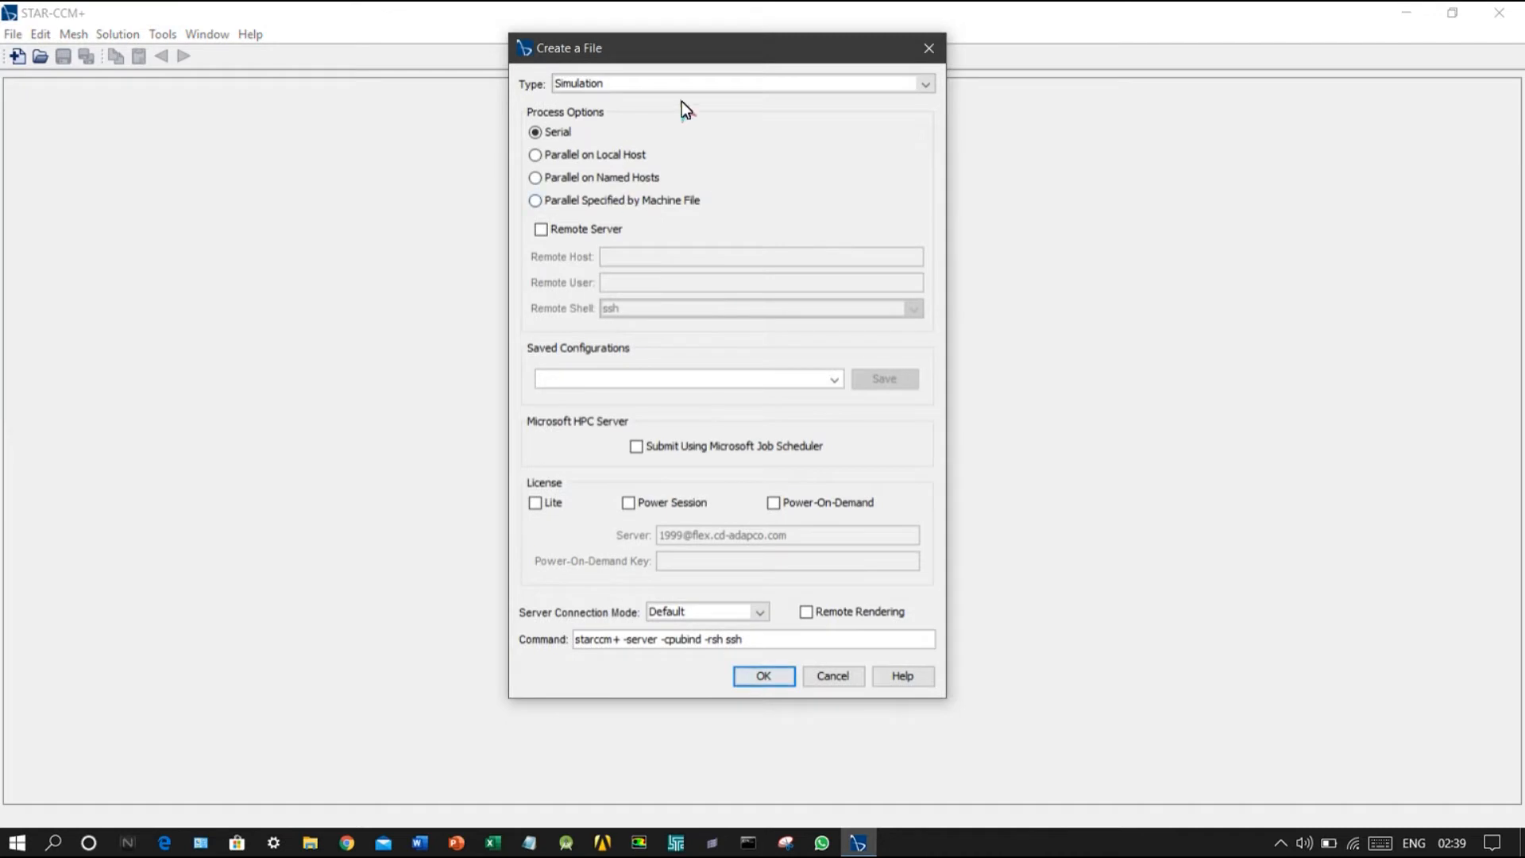
pyautogui.click(556, 155)
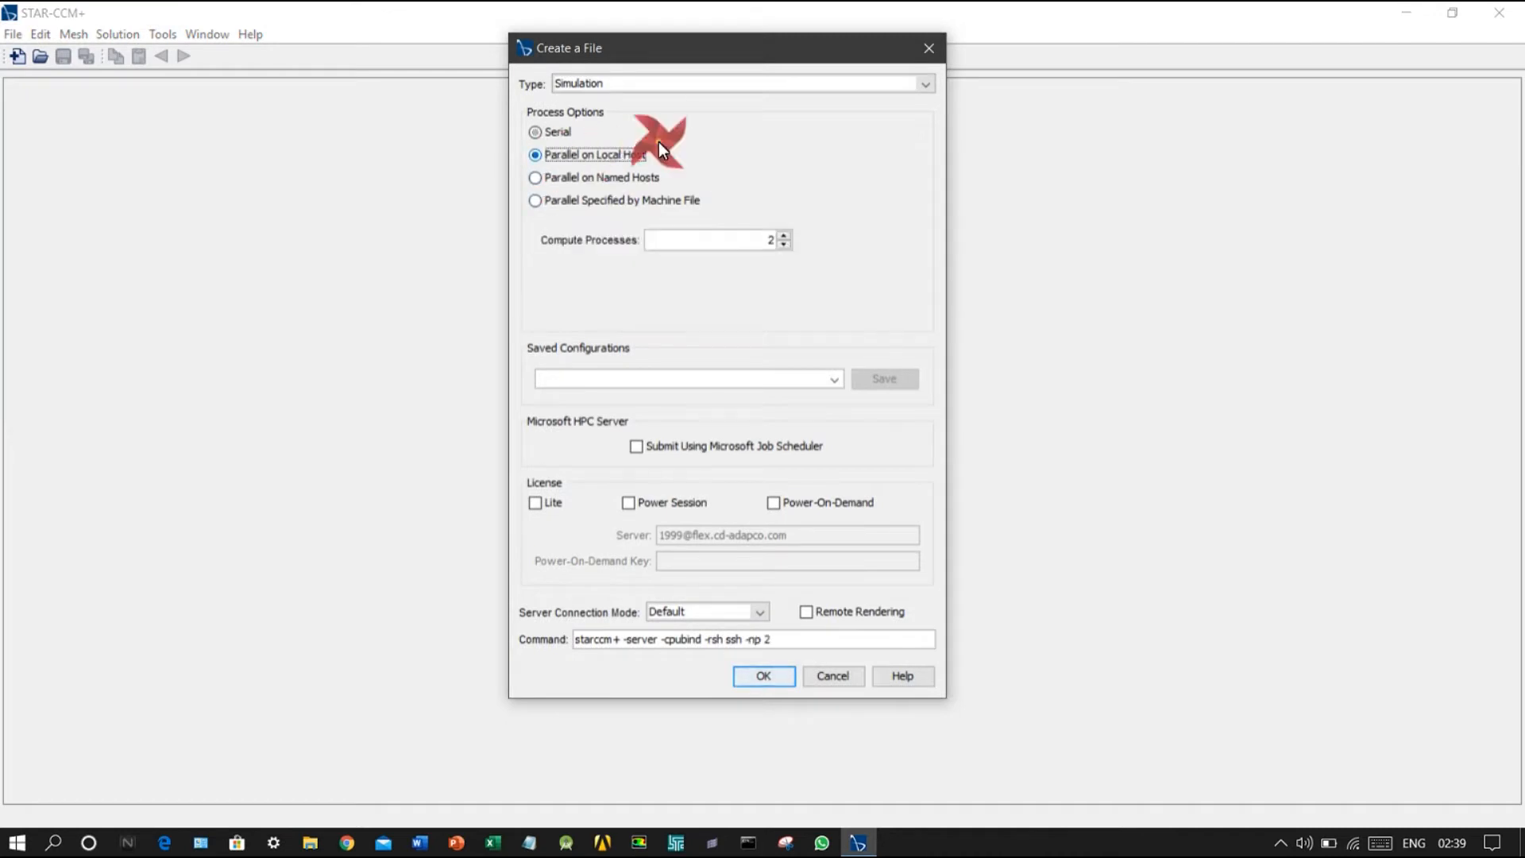
pyautogui.doubleClick(783, 235)
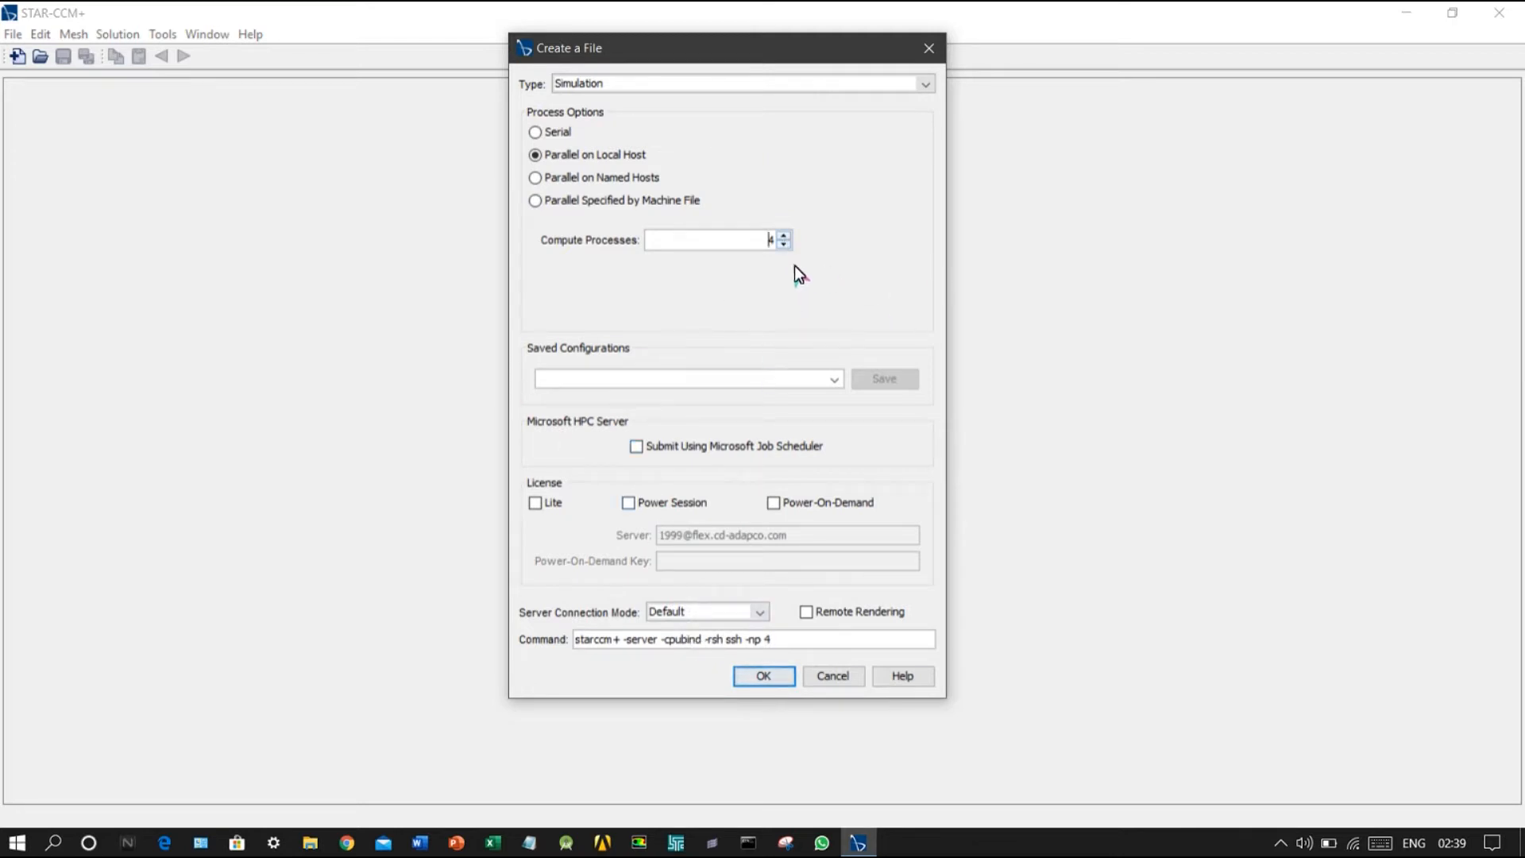
pyautogui.click(760, 683)
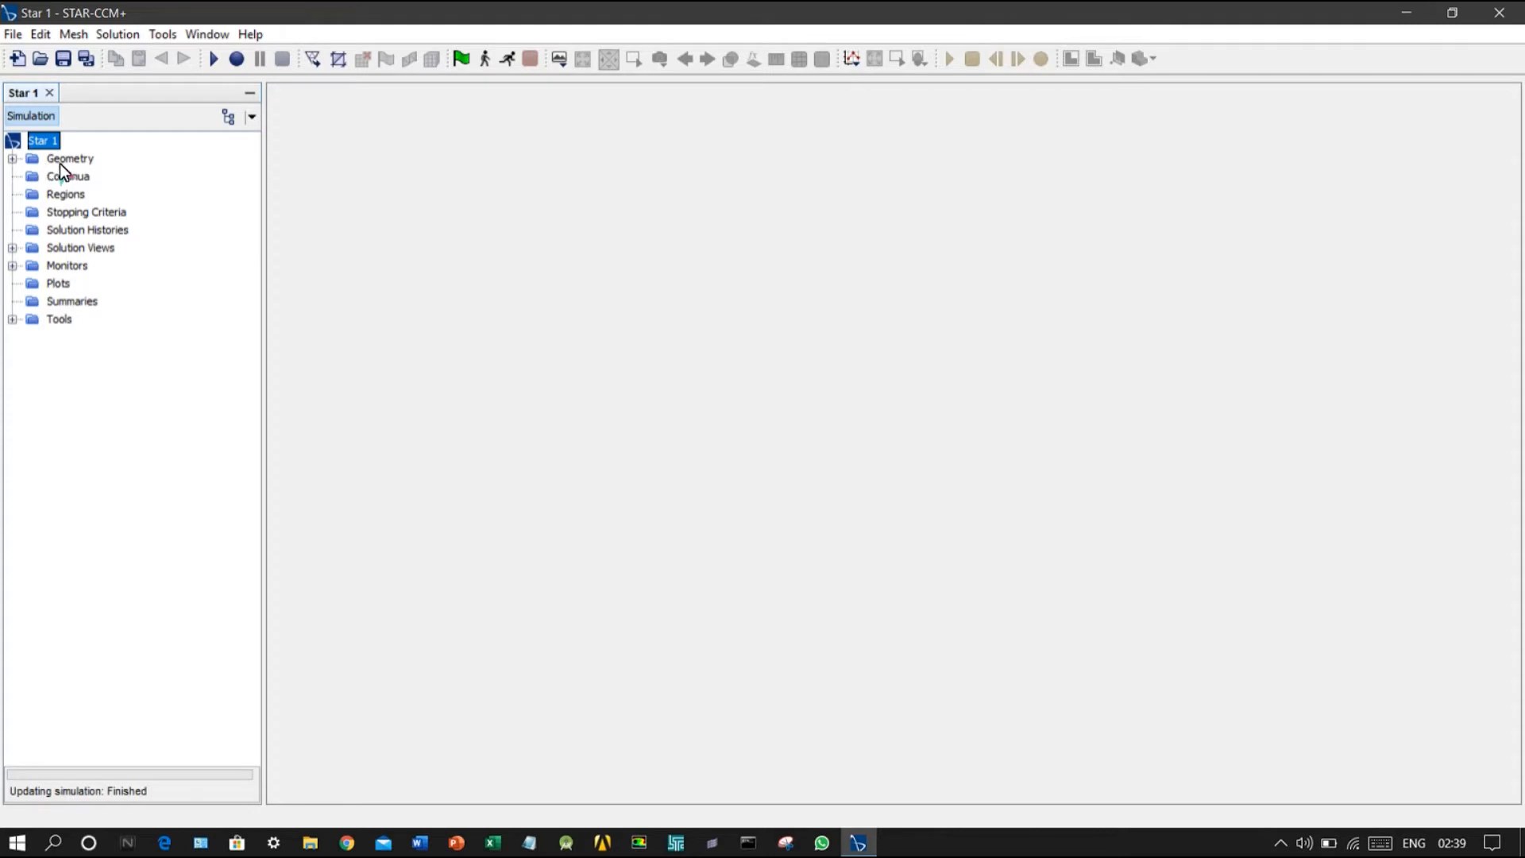
# Step: Import the STEP geometry from the Desktop as a new part, keeping the default import options and opening a geometry scene
pyautogui.rightClick(62, 160)
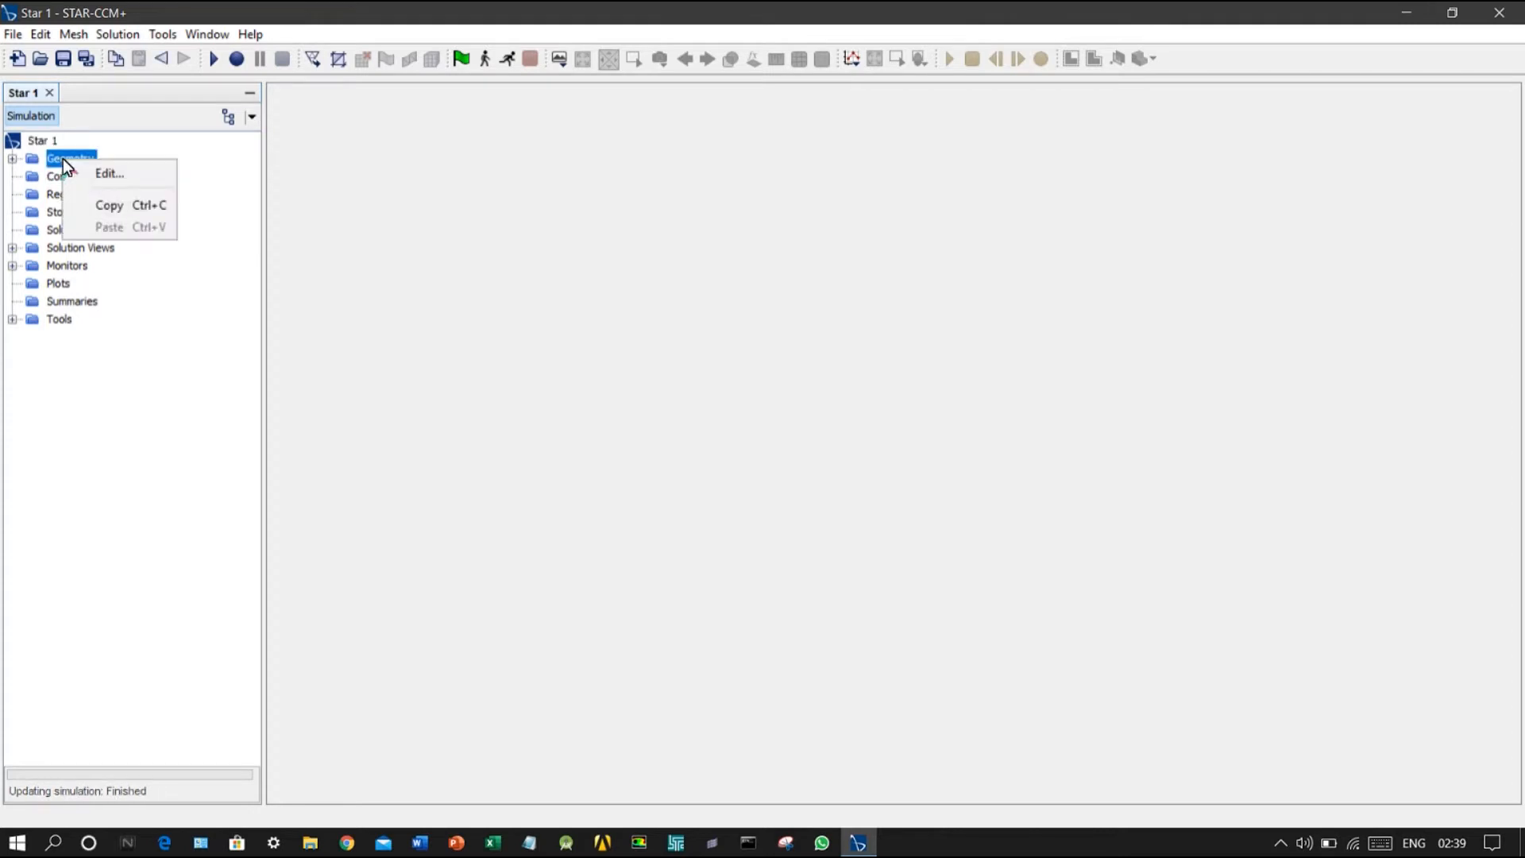
pyautogui.click(12, 34)
pyautogui.moveTo(278, 305)
pyautogui.click(357, 303)
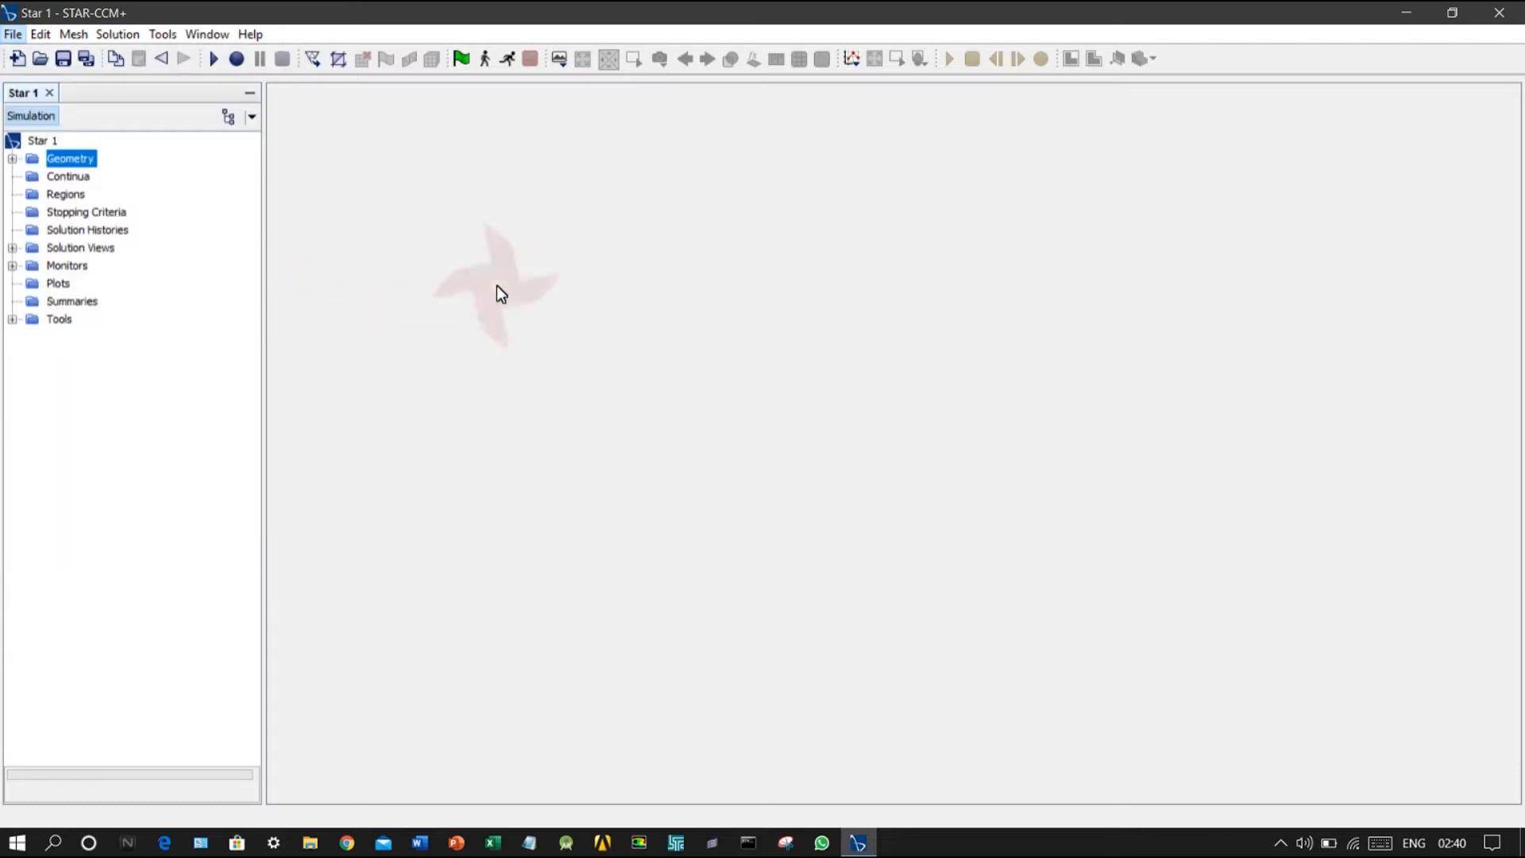
pyautogui.click(540, 367)
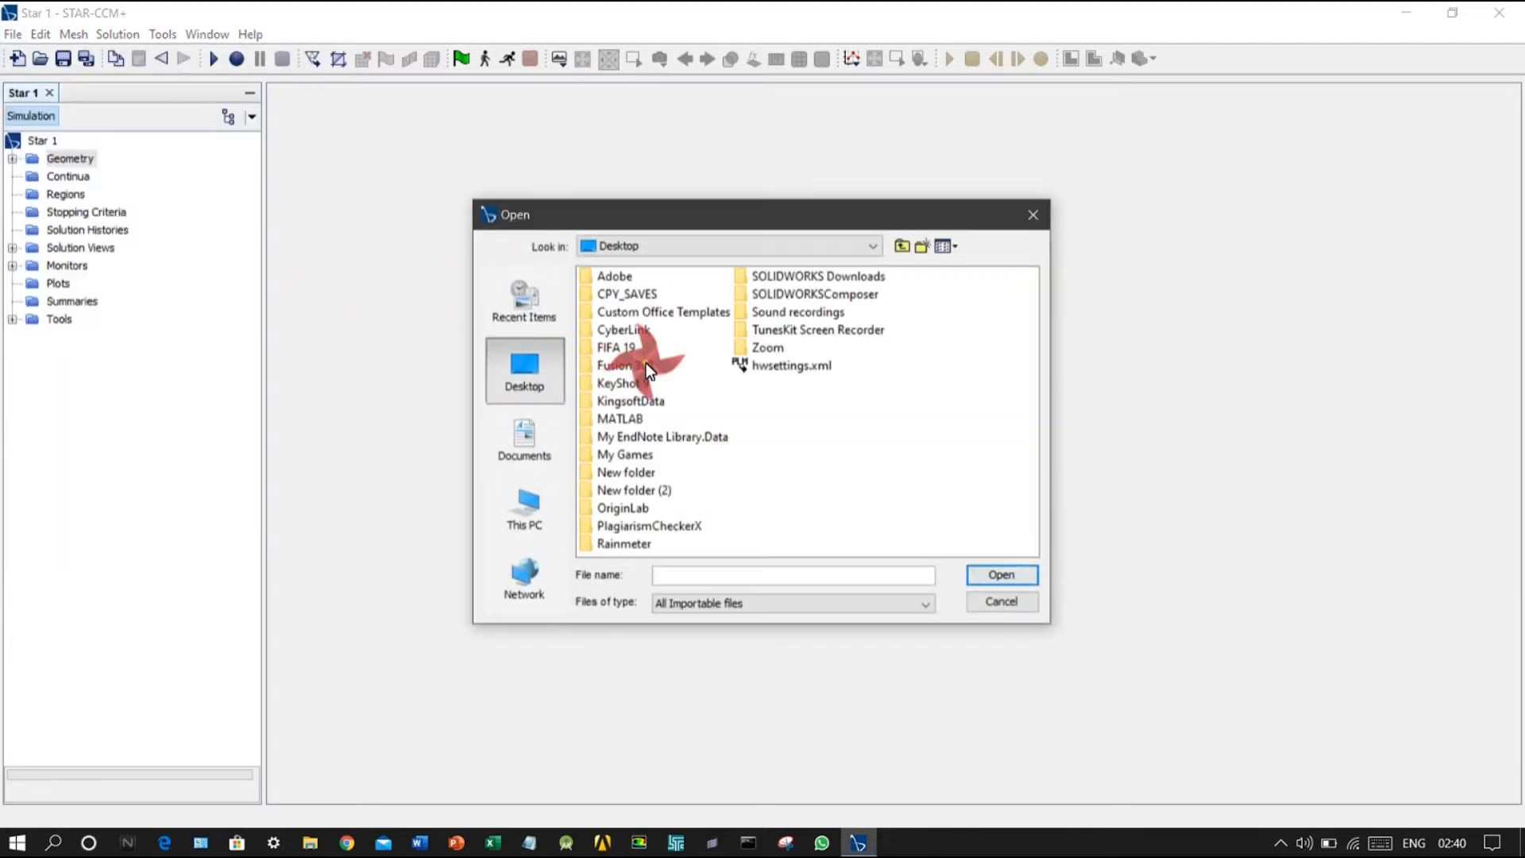
pyautogui.doubleClick(785, 485)
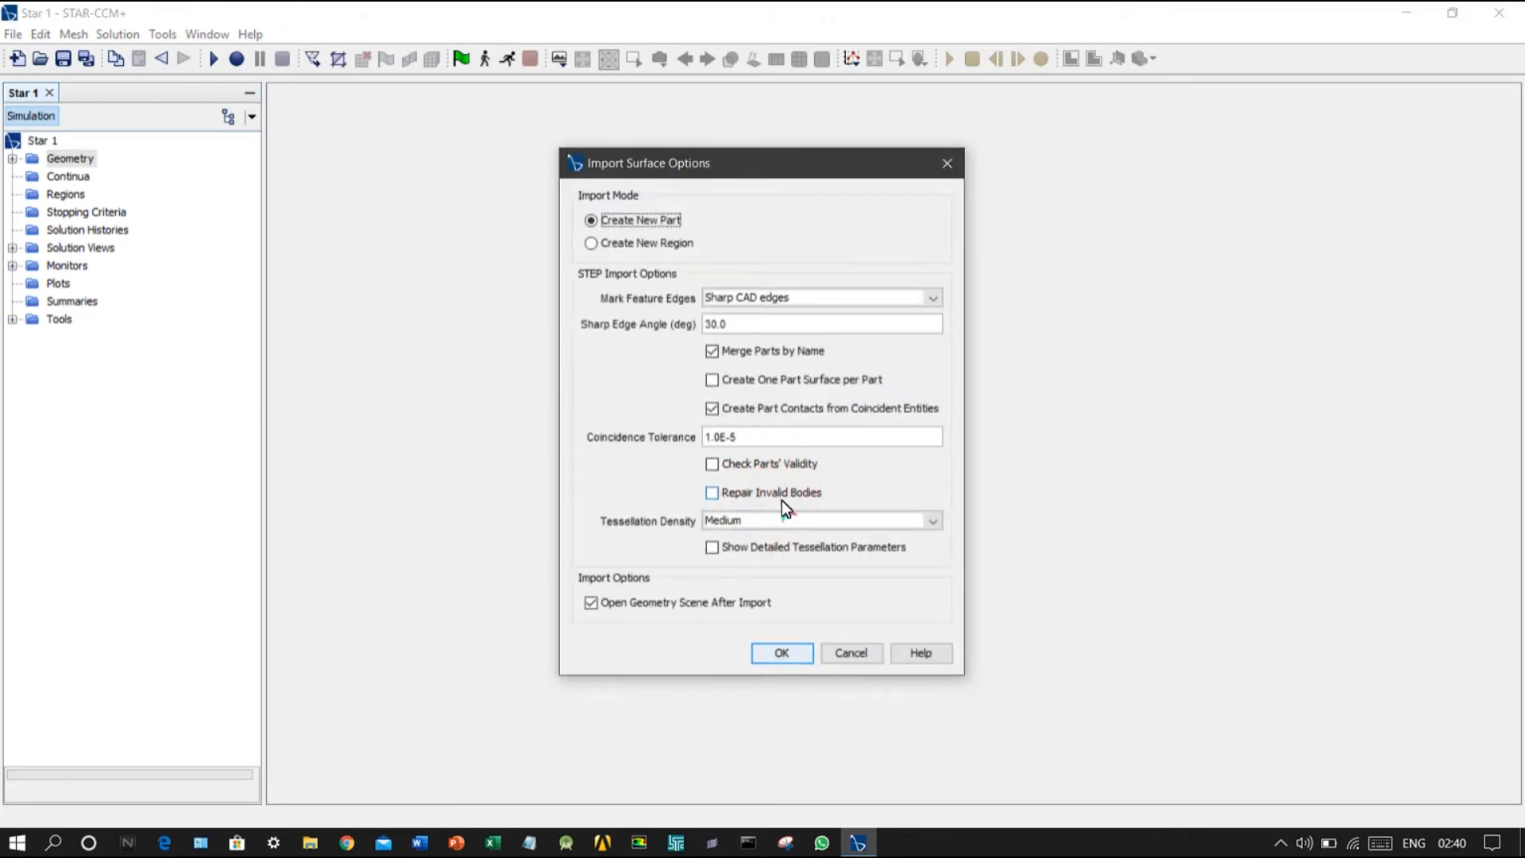
pyautogui.click(769, 653)
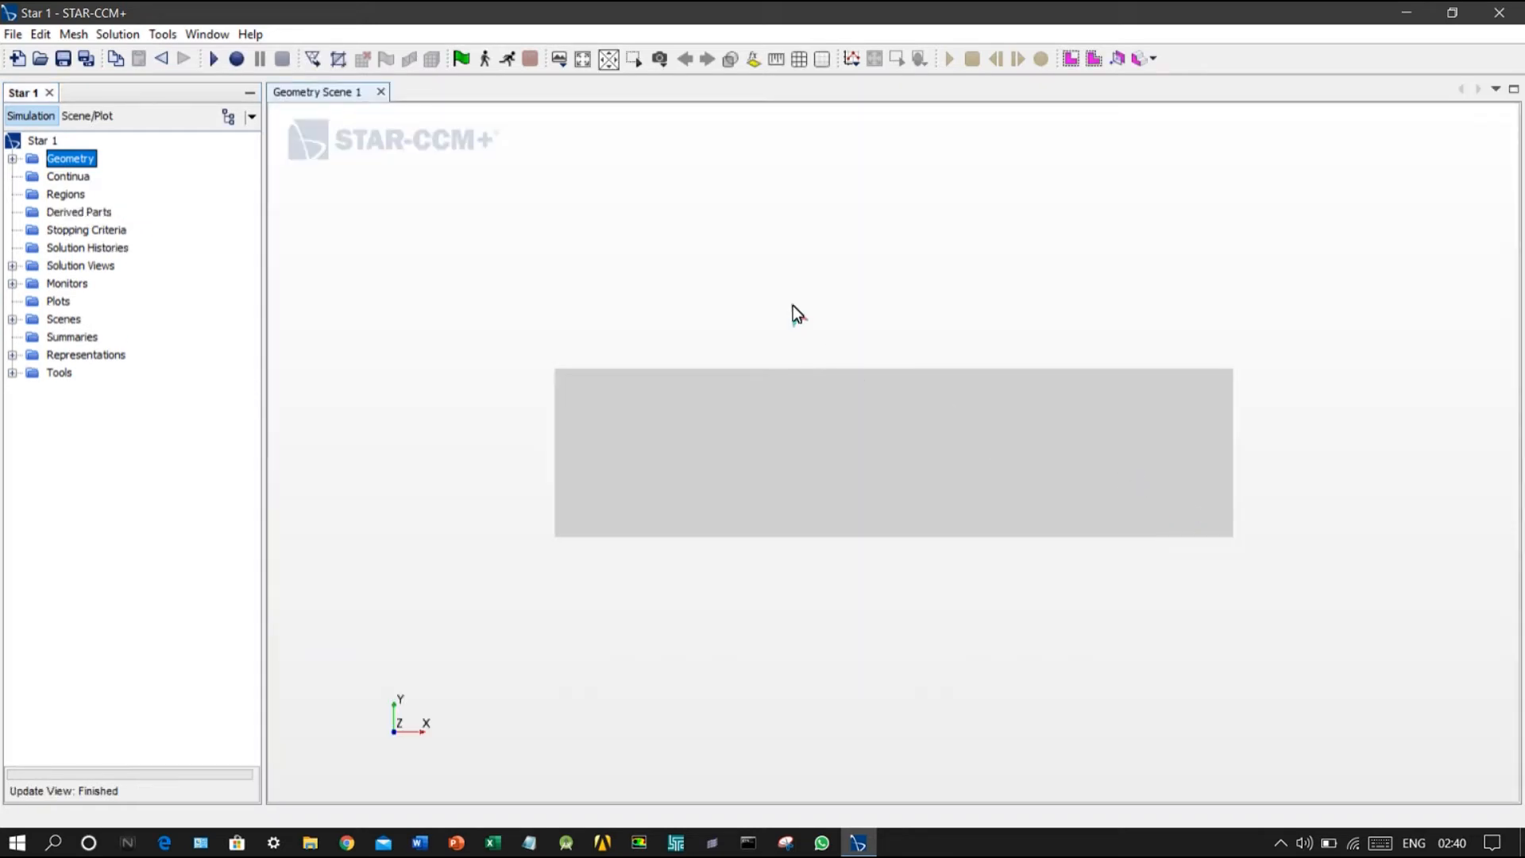
# Step: Examine the imported block in the geometry scene from different angles and distances
pyautogui.moveTo(792, 306); pyautogui.dragTo(830, 197)
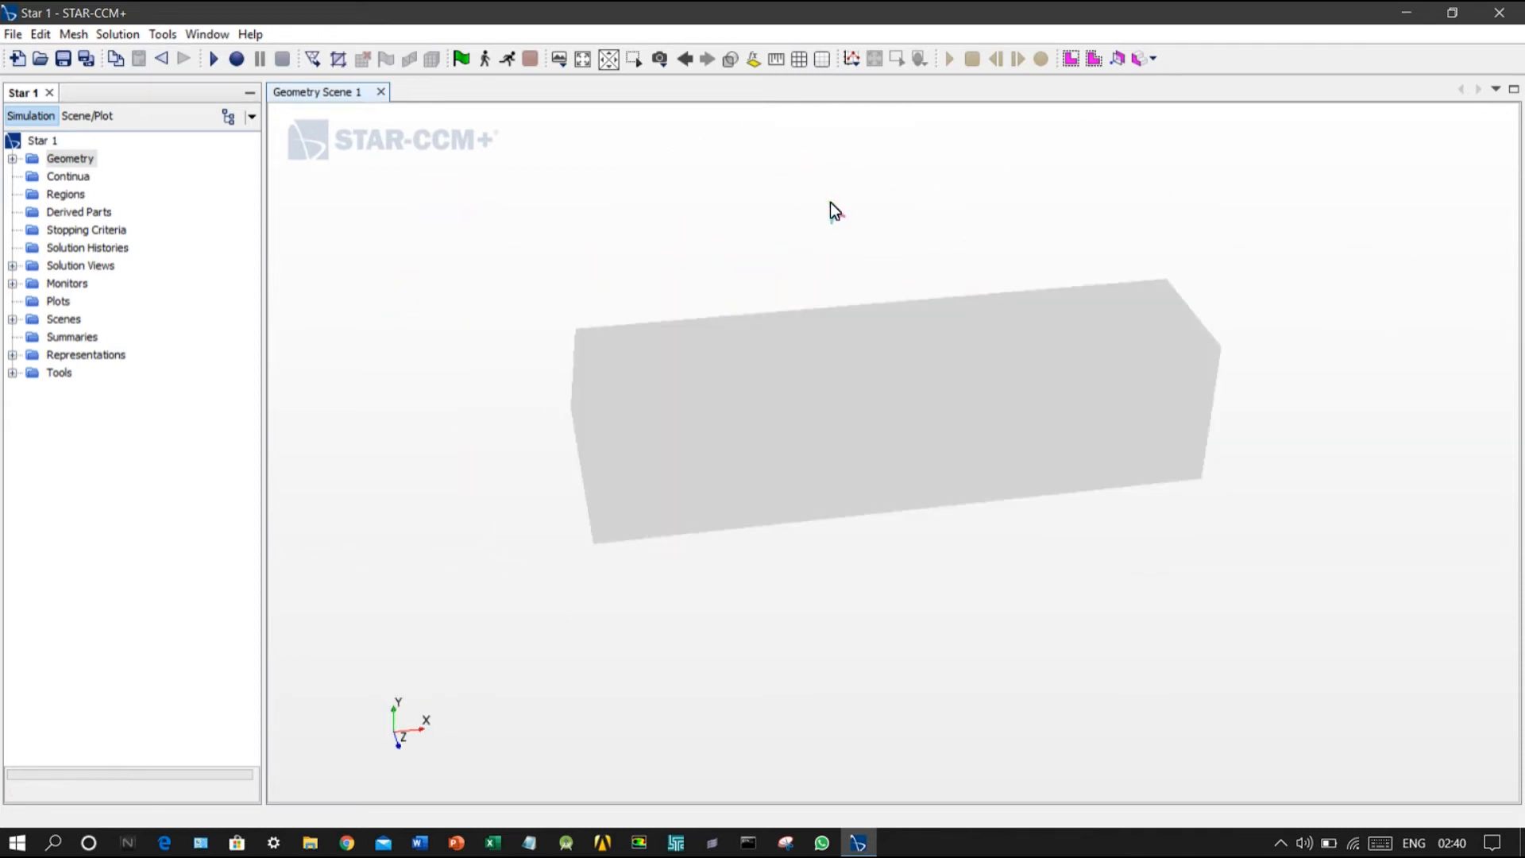
pyautogui.scroll(2, 830, 208)
pyautogui.scroll(-3, 830, 230)
pyautogui.scroll(4, 890, 242)
pyautogui.scroll(1, 965, 240)
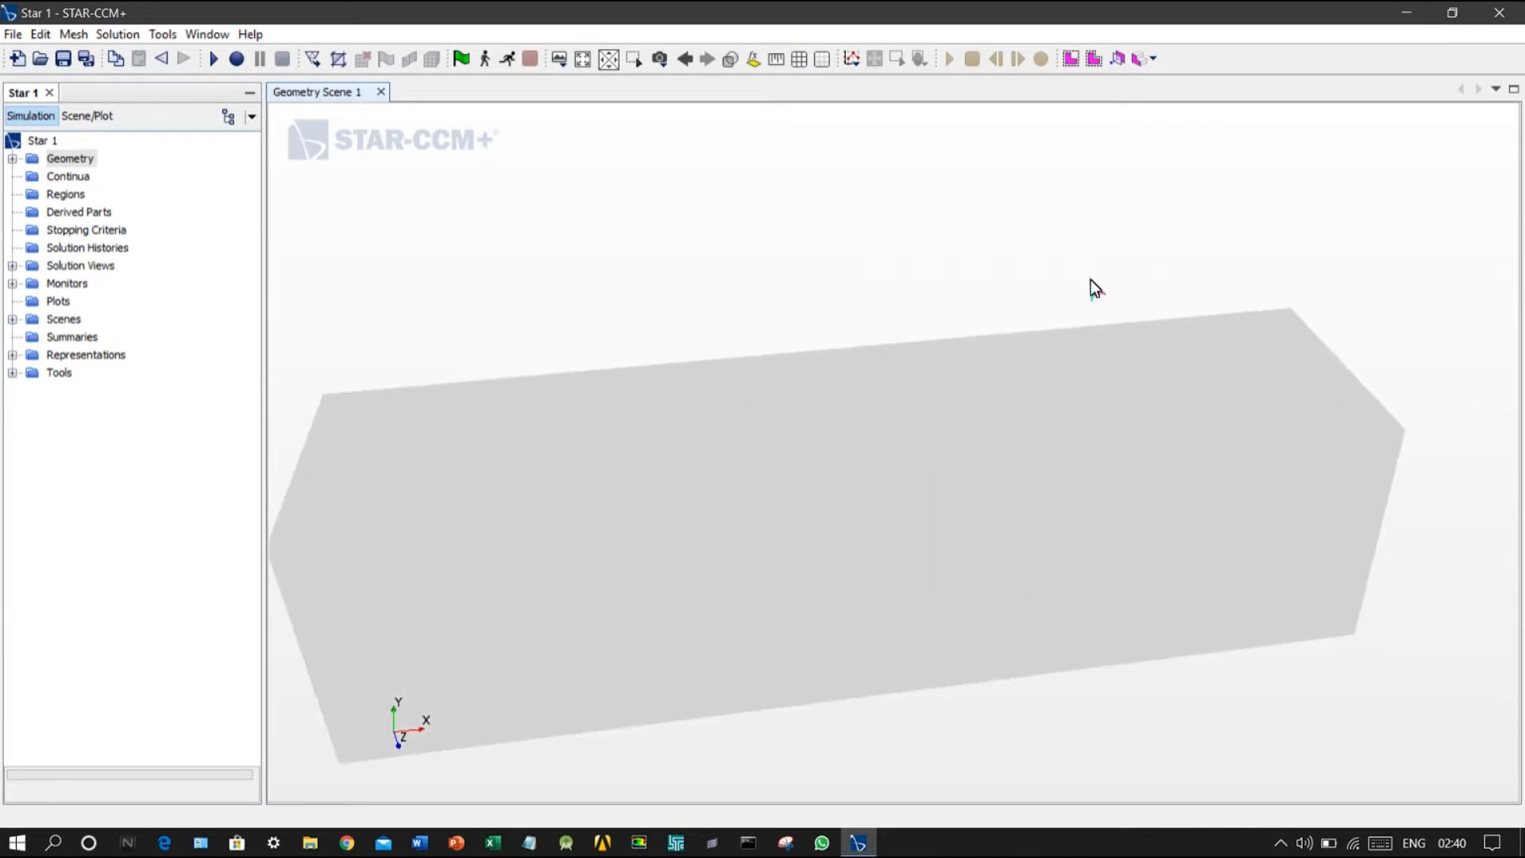
pyautogui.scroll(-5, 1100, 258)
pyautogui.moveTo(1114, 217)
pyautogui.mouseDown(button='right')
pyautogui.moveTo(923, 222)
pyautogui.moveTo(1099, 241)
pyautogui.moveTo(758, 321)
pyautogui.moveTo(917, 243)
pyautogui.moveTo(922, 284)
pyautogui.moveTo(1152, 270)
pyautogui.moveTo(995, 220)
pyautogui.moveTo(1052, 227)
pyautogui.moveTo(942, 261)
pyautogui.moveTo(799, 403)
pyautogui.moveTo(894, 263)
pyautogui.mouseUp(button='right')
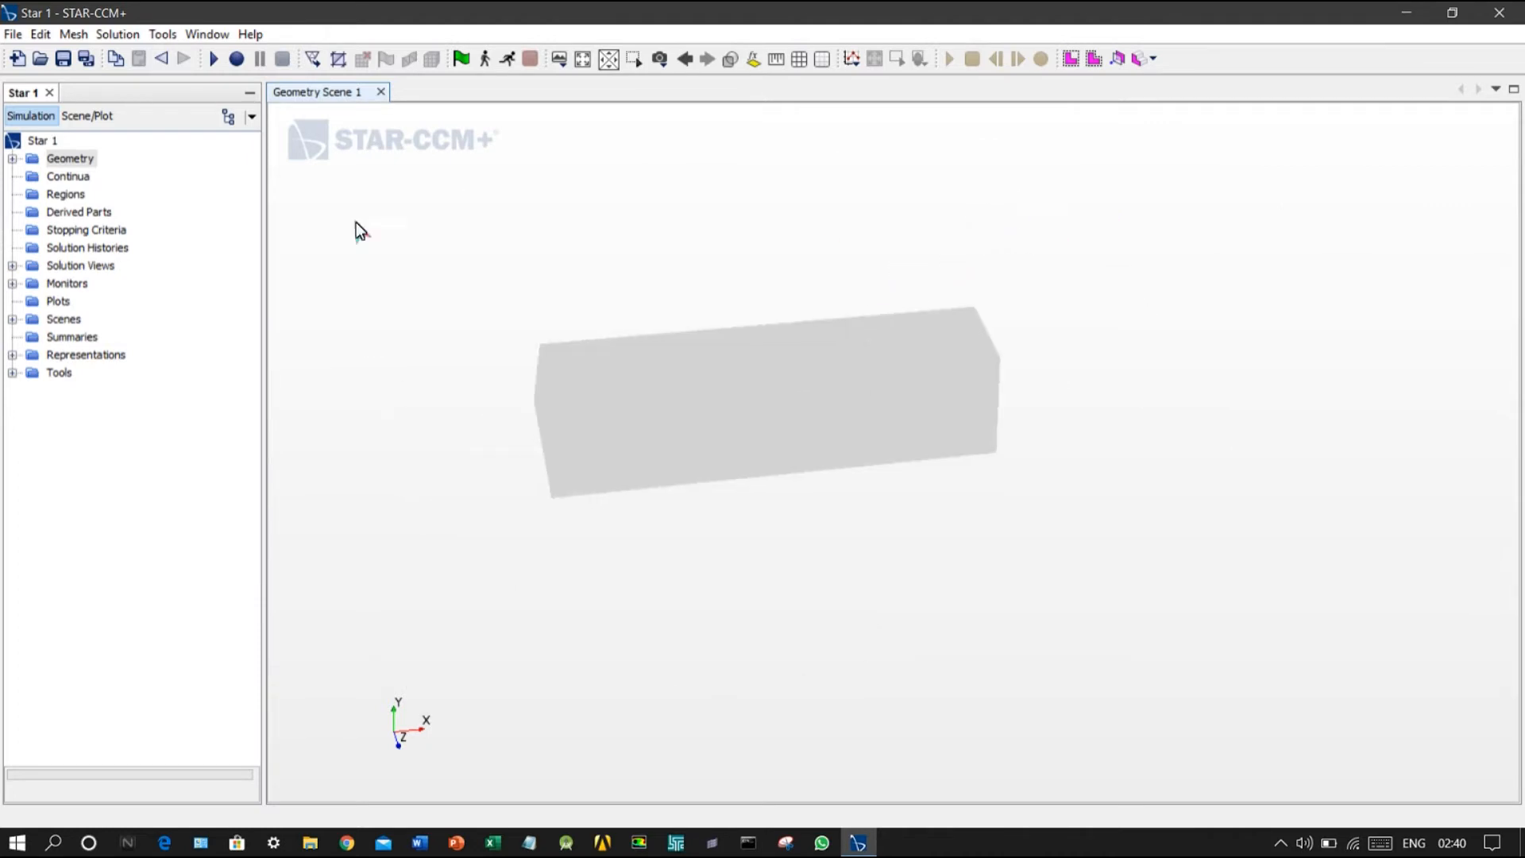
pyautogui.rightClick(75, 180)
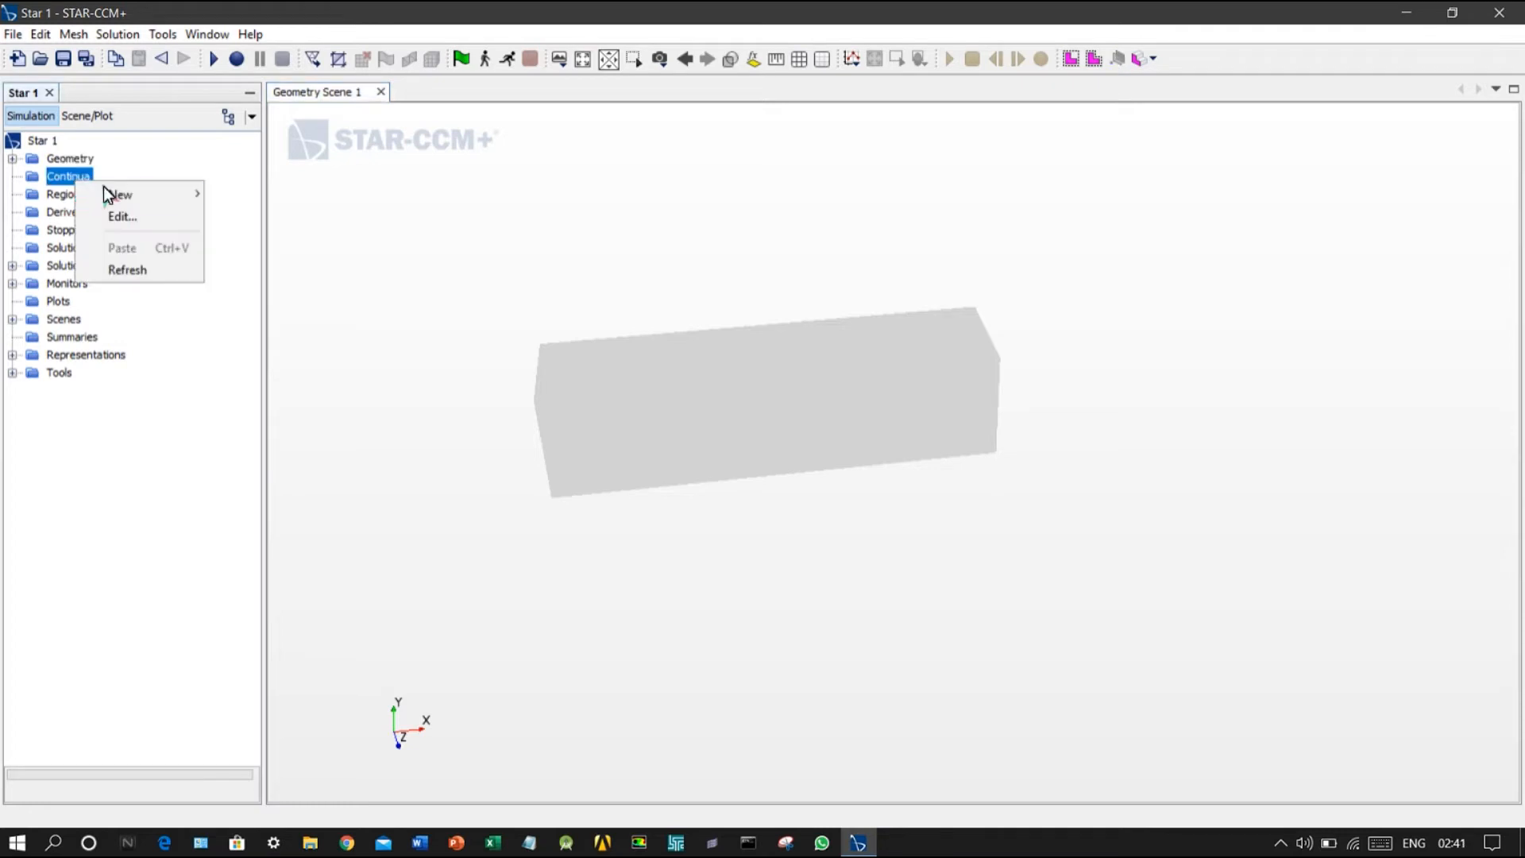
pyautogui.moveTo(150, 193)
pyautogui.moveTo(105, 190)
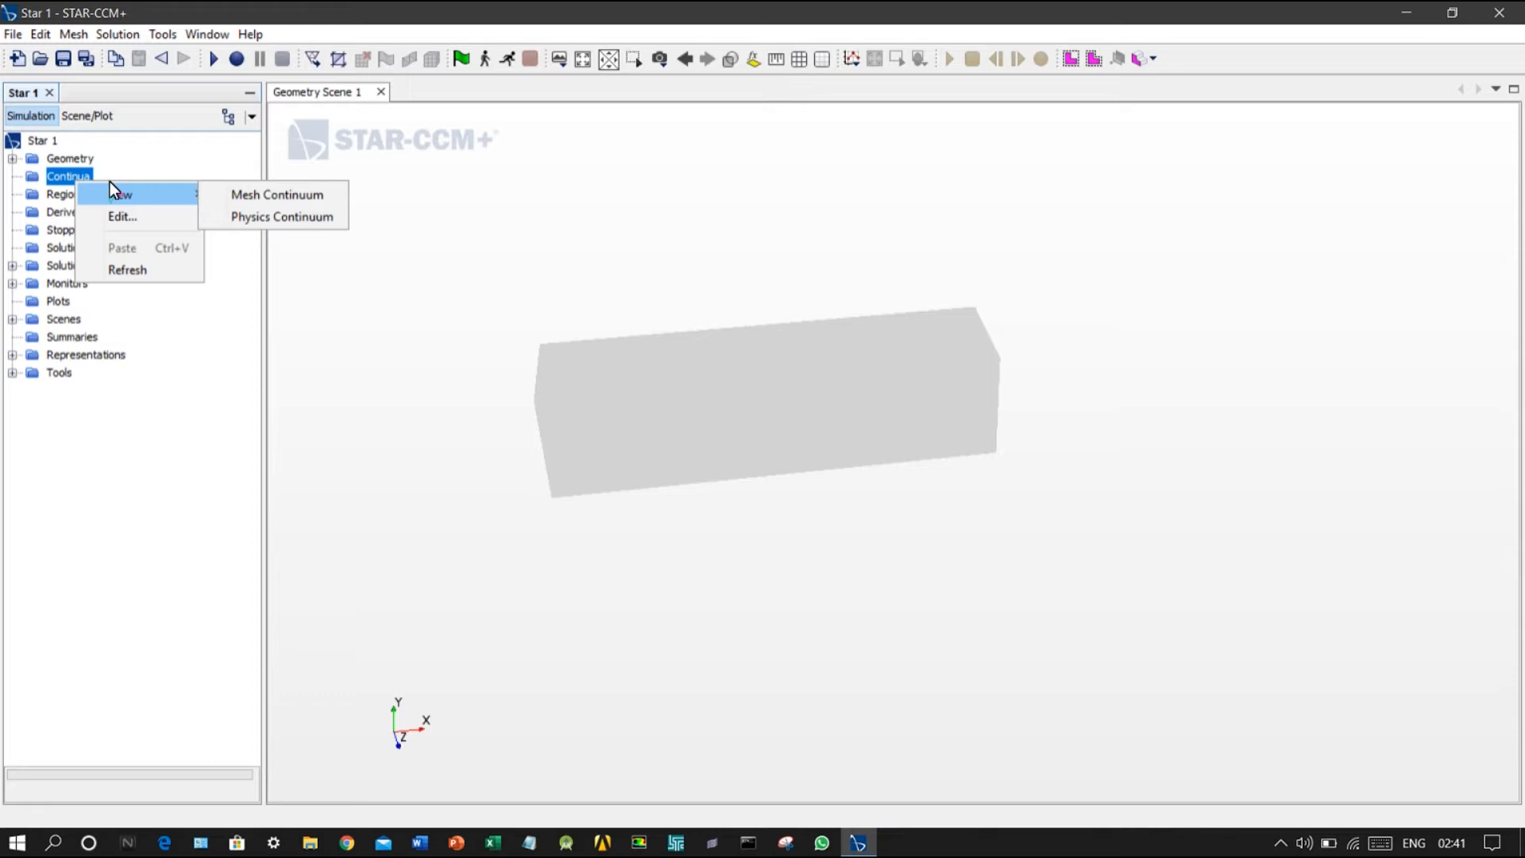
pyautogui.click(272, 380)
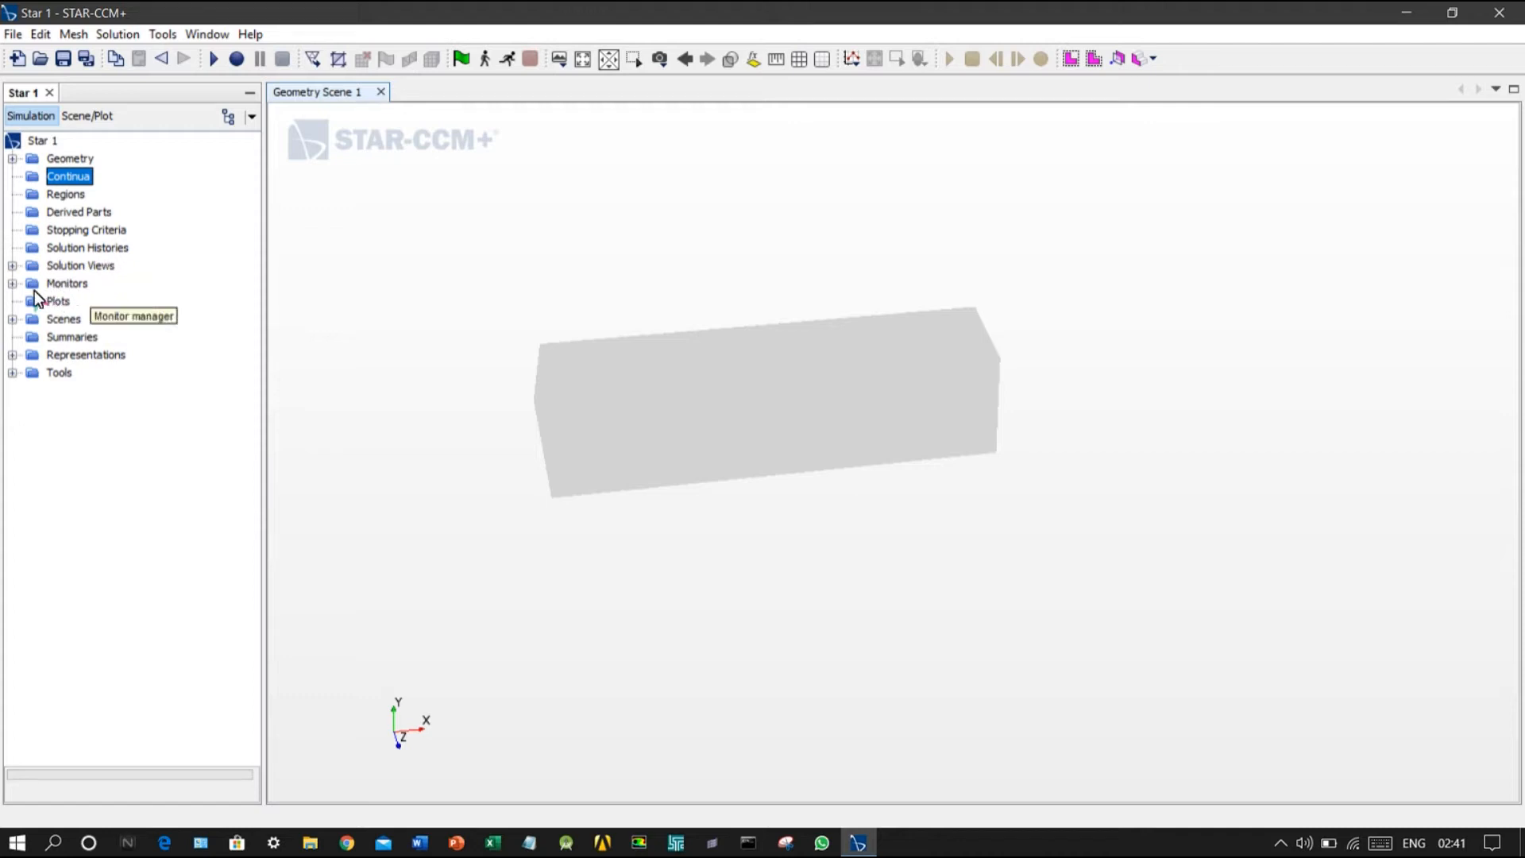
pyautogui.click(12, 283)
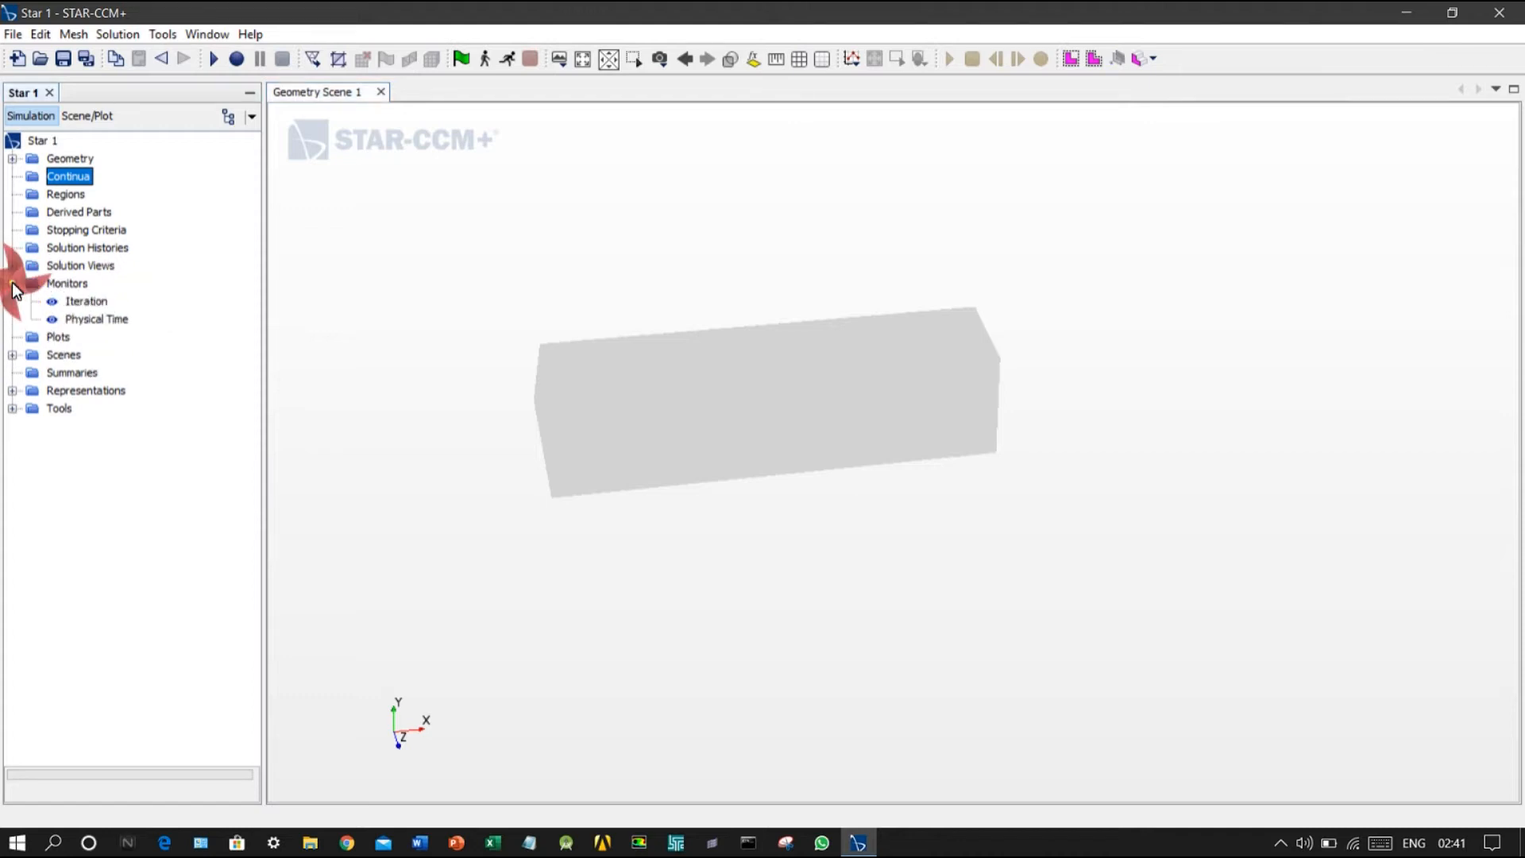
pyautogui.click(12, 284)
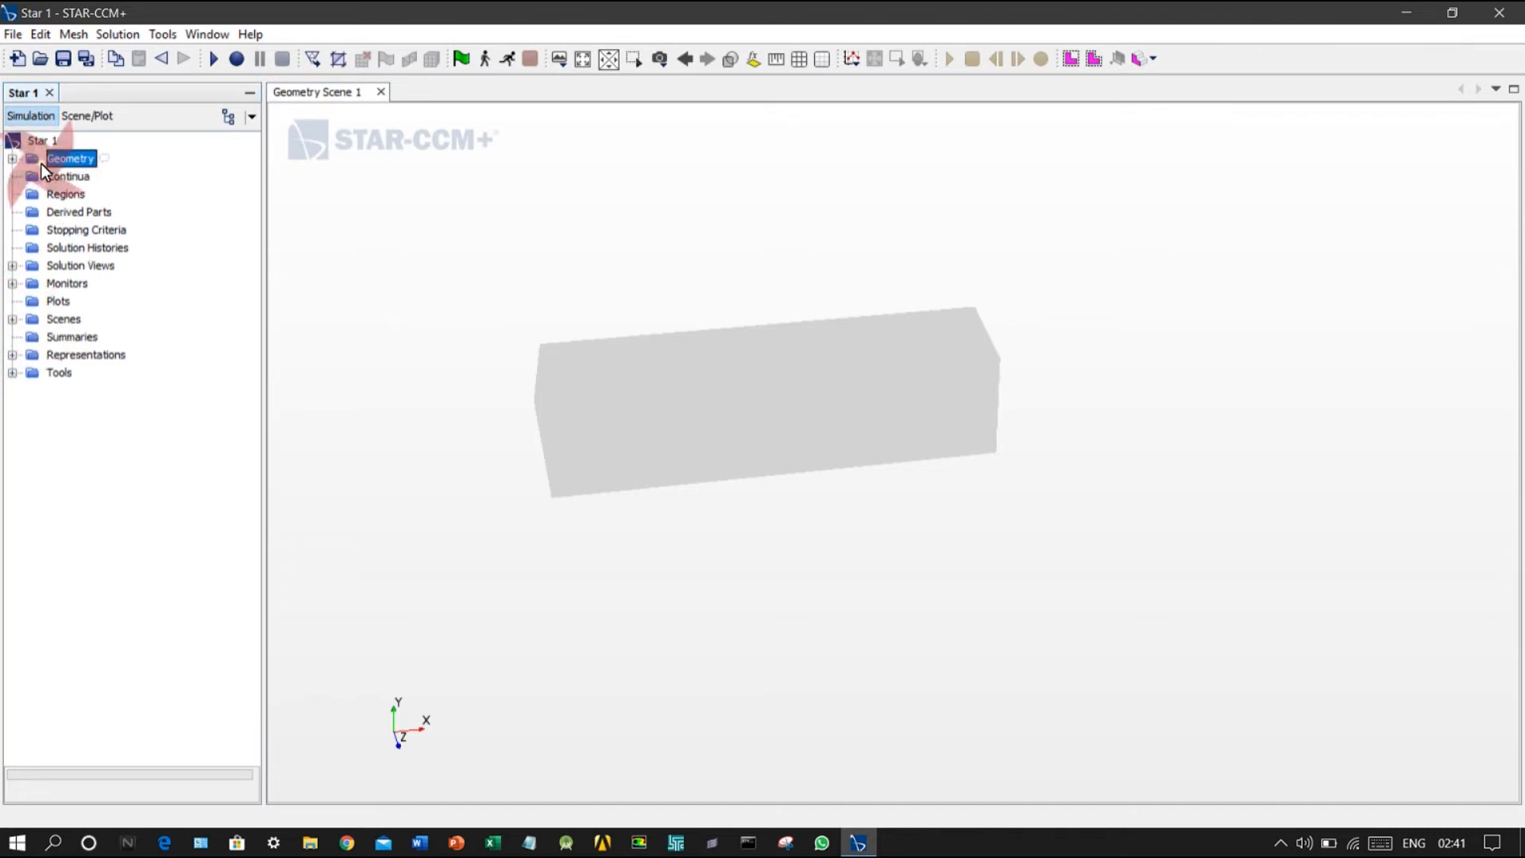
pyautogui.moveTo(489, 304); pyautogui.dragTo(579, 332)
pyautogui.moveTo(741, 369)
pyautogui.mouseDown()
pyautogui.moveTo(832, 344)
pyautogui.moveTo(562, 309)
pyautogui.moveTo(569, 370)
pyautogui.moveTo(670, 272)
pyautogui.moveTo(603, 341)
pyautogui.moveTo(678, 272)
pyautogui.moveTo(684, 284)
pyautogui.mouseUp()
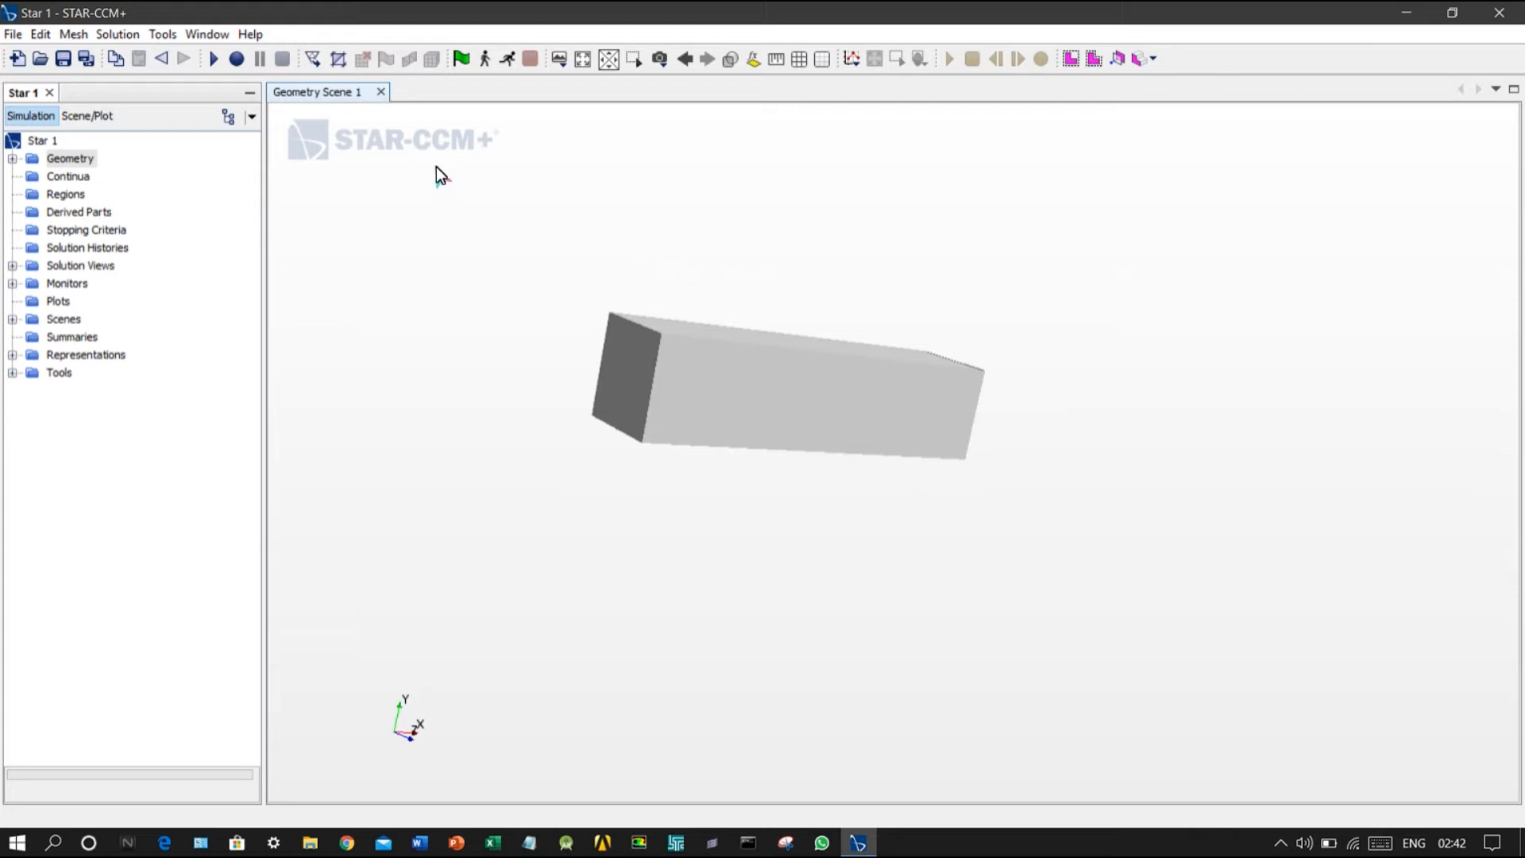
# Step: Start splitting the Faces surface of the Boss-Extrude1 part by patch
pyautogui.click(12, 158)
pyautogui.click(31, 195)
pyautogui.click(50, 212)
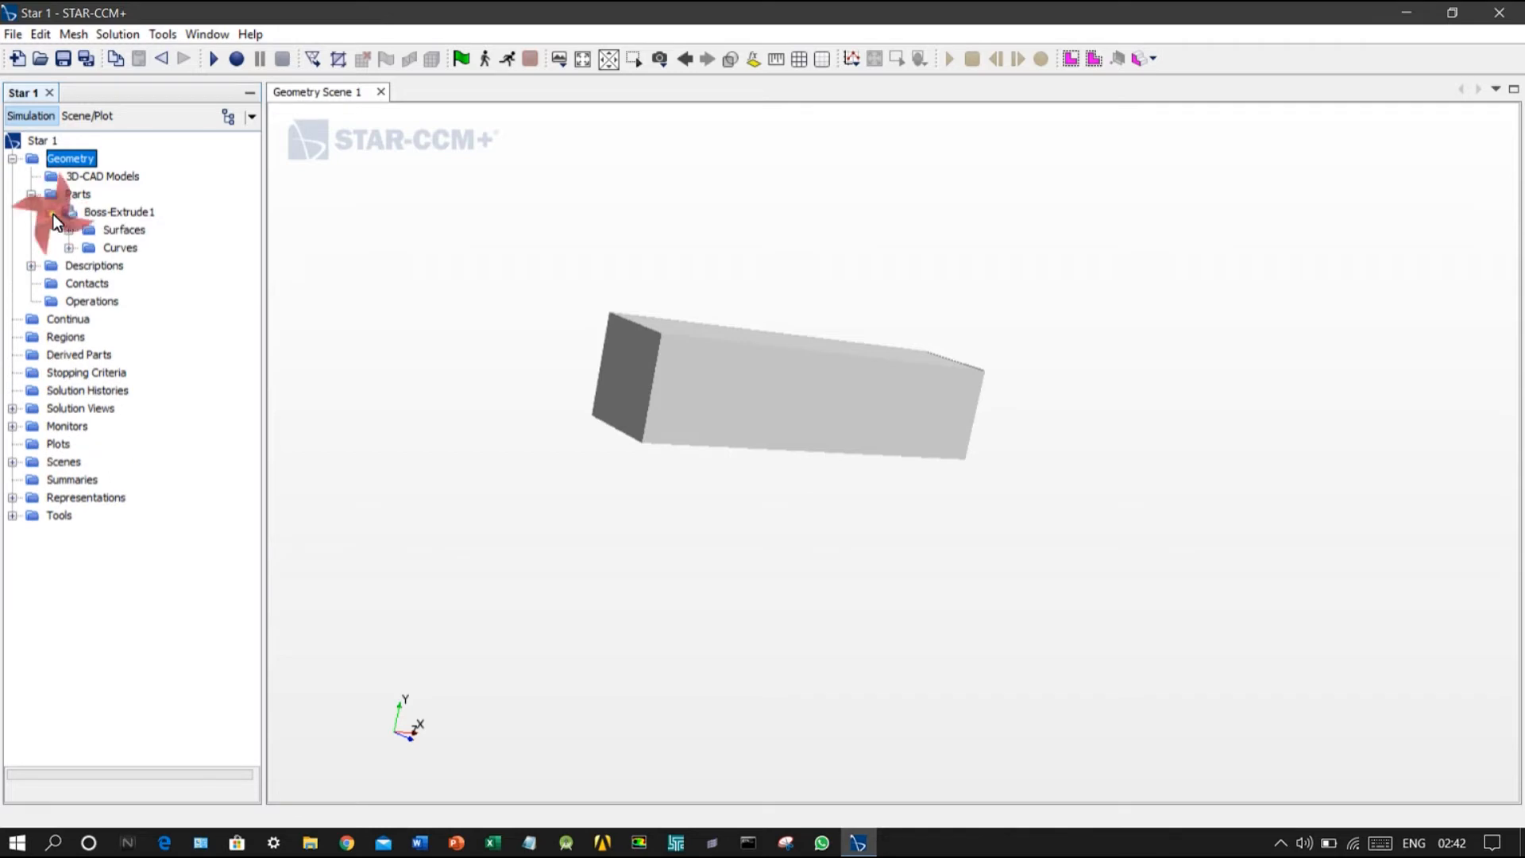
pyautogui.doubleClick(121, 232)
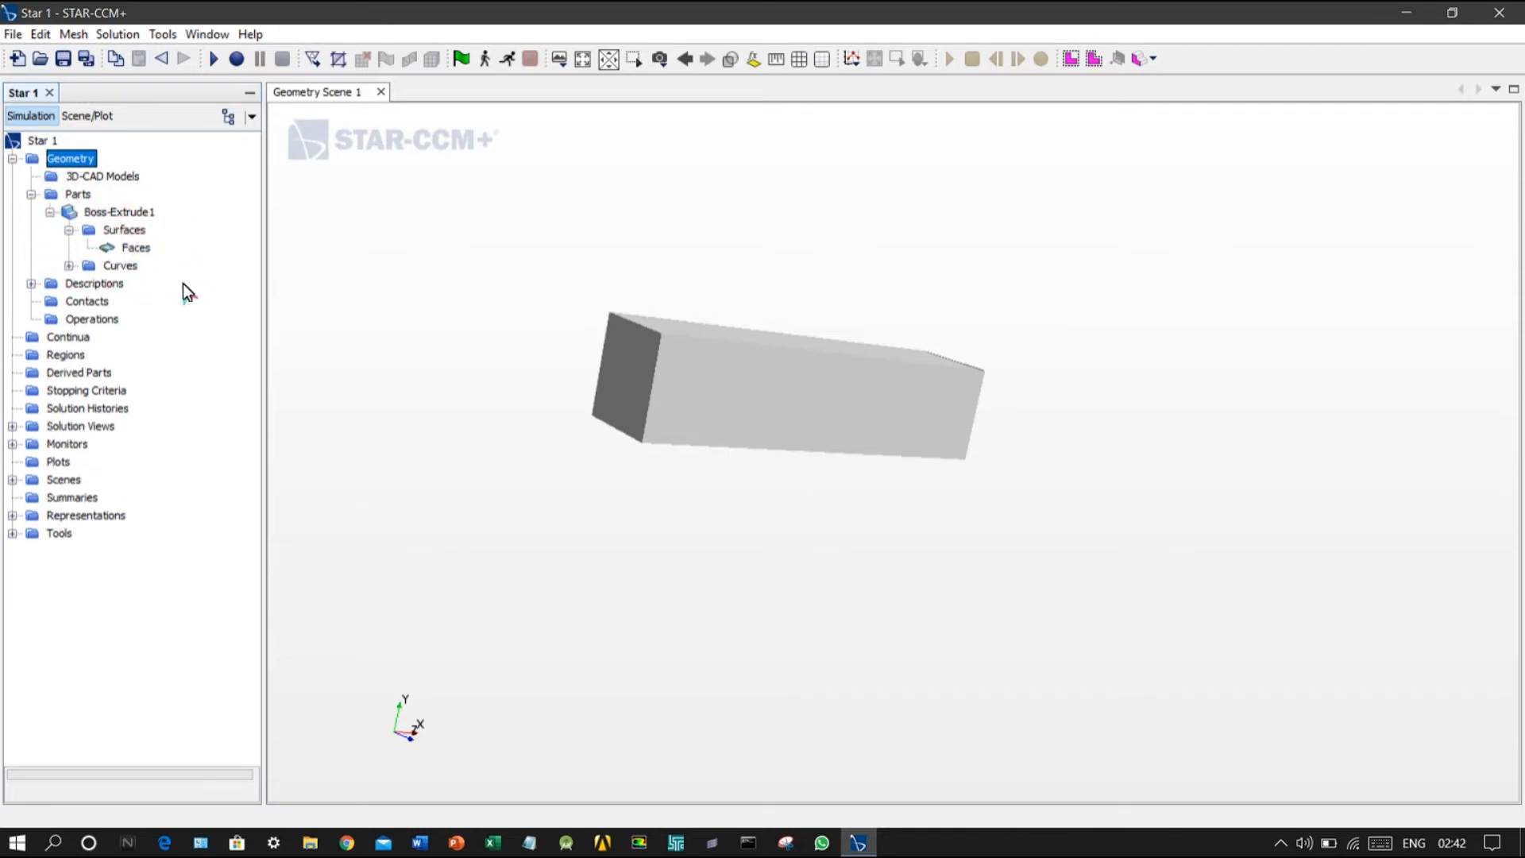
pyautogui.click(139, 247)
pyautogui.rightClick(139, 247)
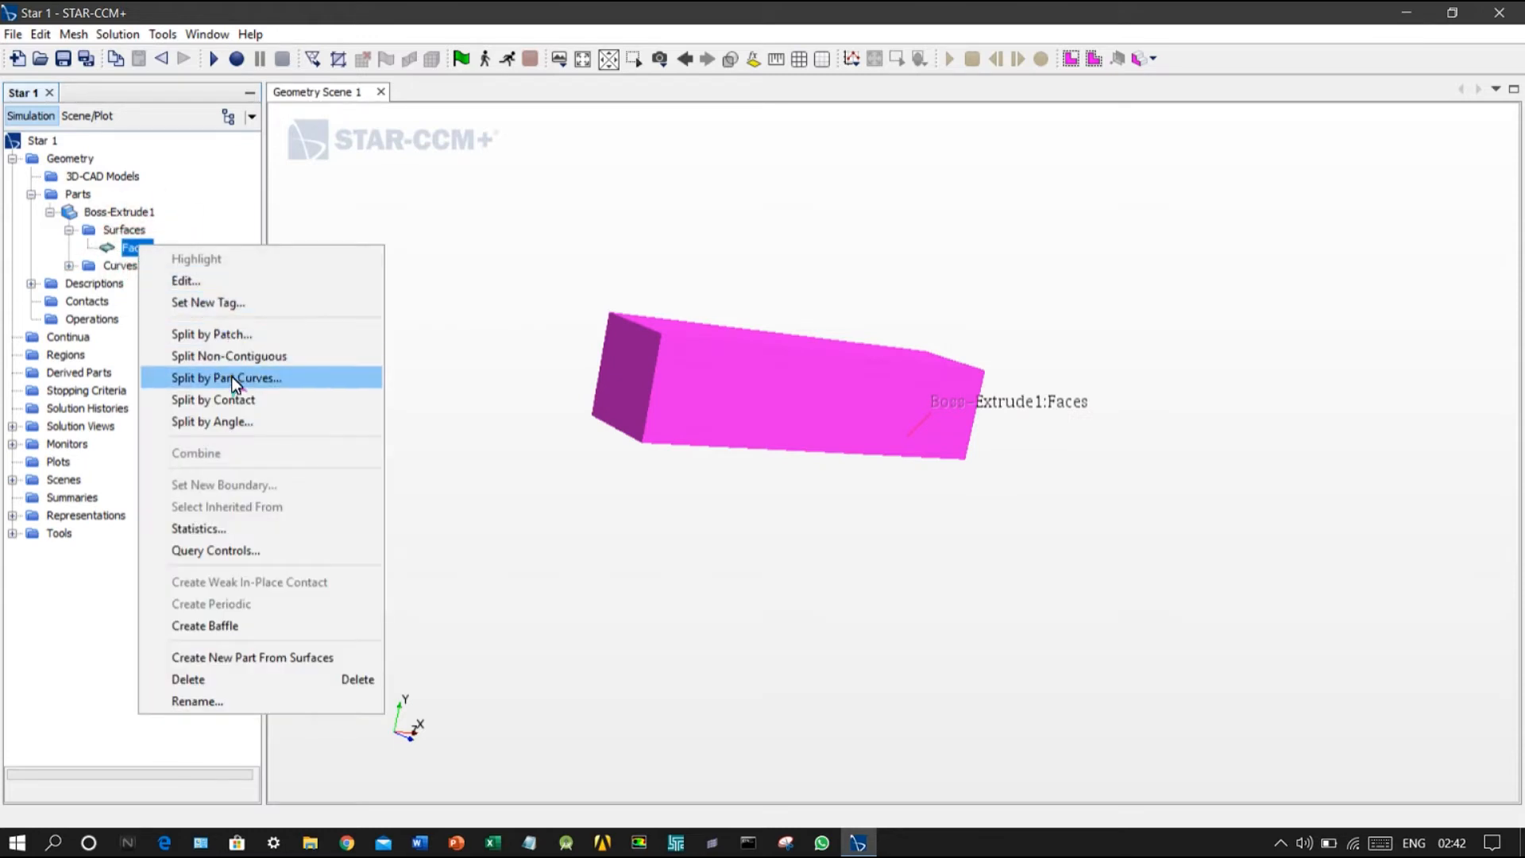
pyautogui.click(223, 335)
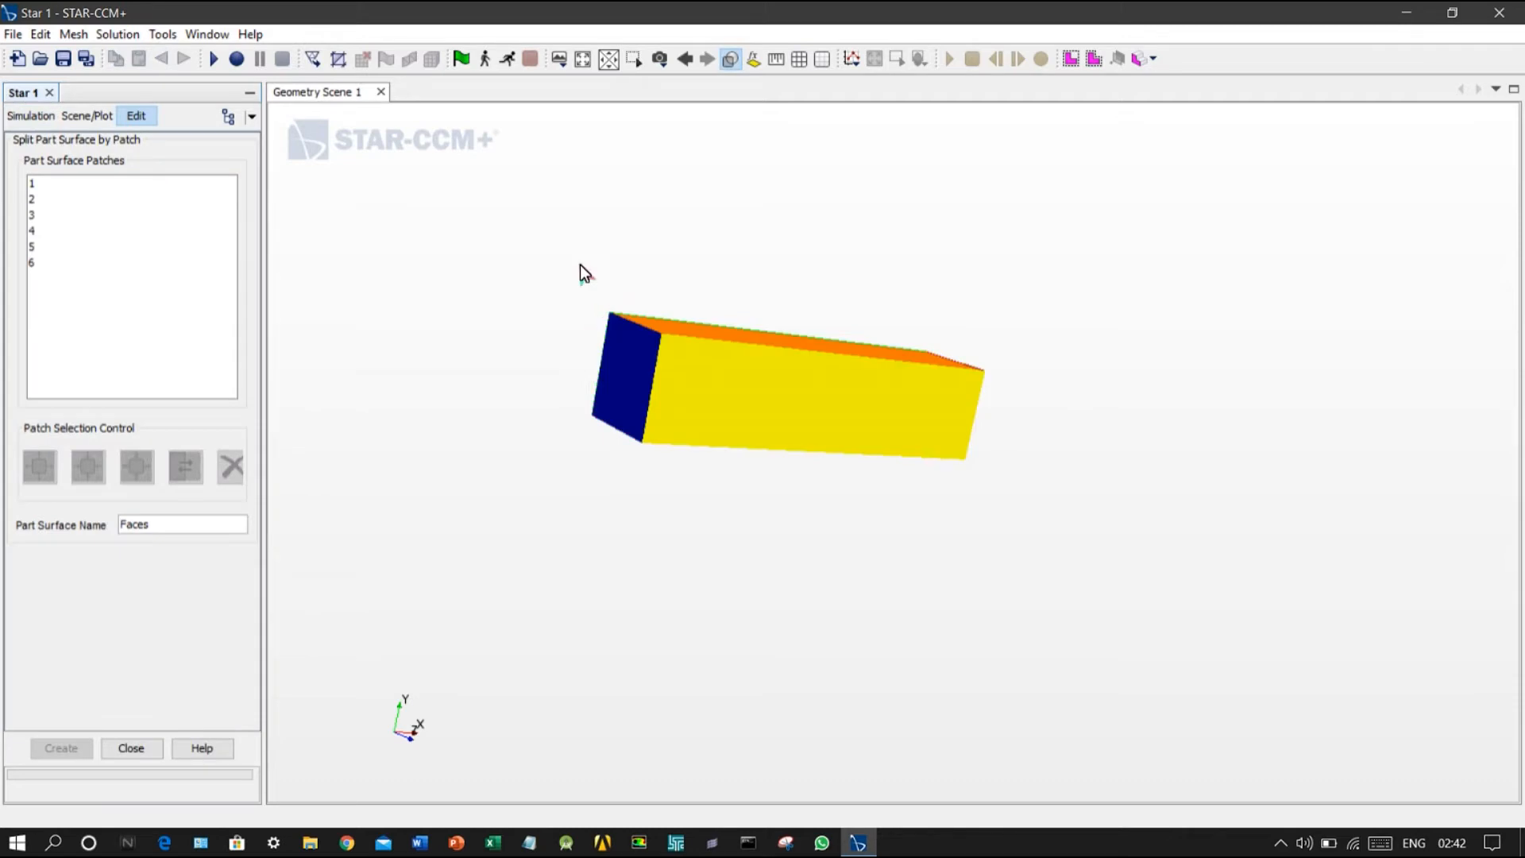
# Step: Split off the duct's end face, patch 3, as a part surface named inlet
pyautogui.moveTo(619, 243)
pyautogui.mouseDown()
pyautogui.moveTo(555, 368)
pyautogui.moveTo(888, 272)
pyautogui.moveTo(453, 239)
pyautogui.moveTo(563, 357)
pyautogui.moveTo(583, 248)
pyautogui.moveTo(584, 270)
pyautogui.mouseUp()
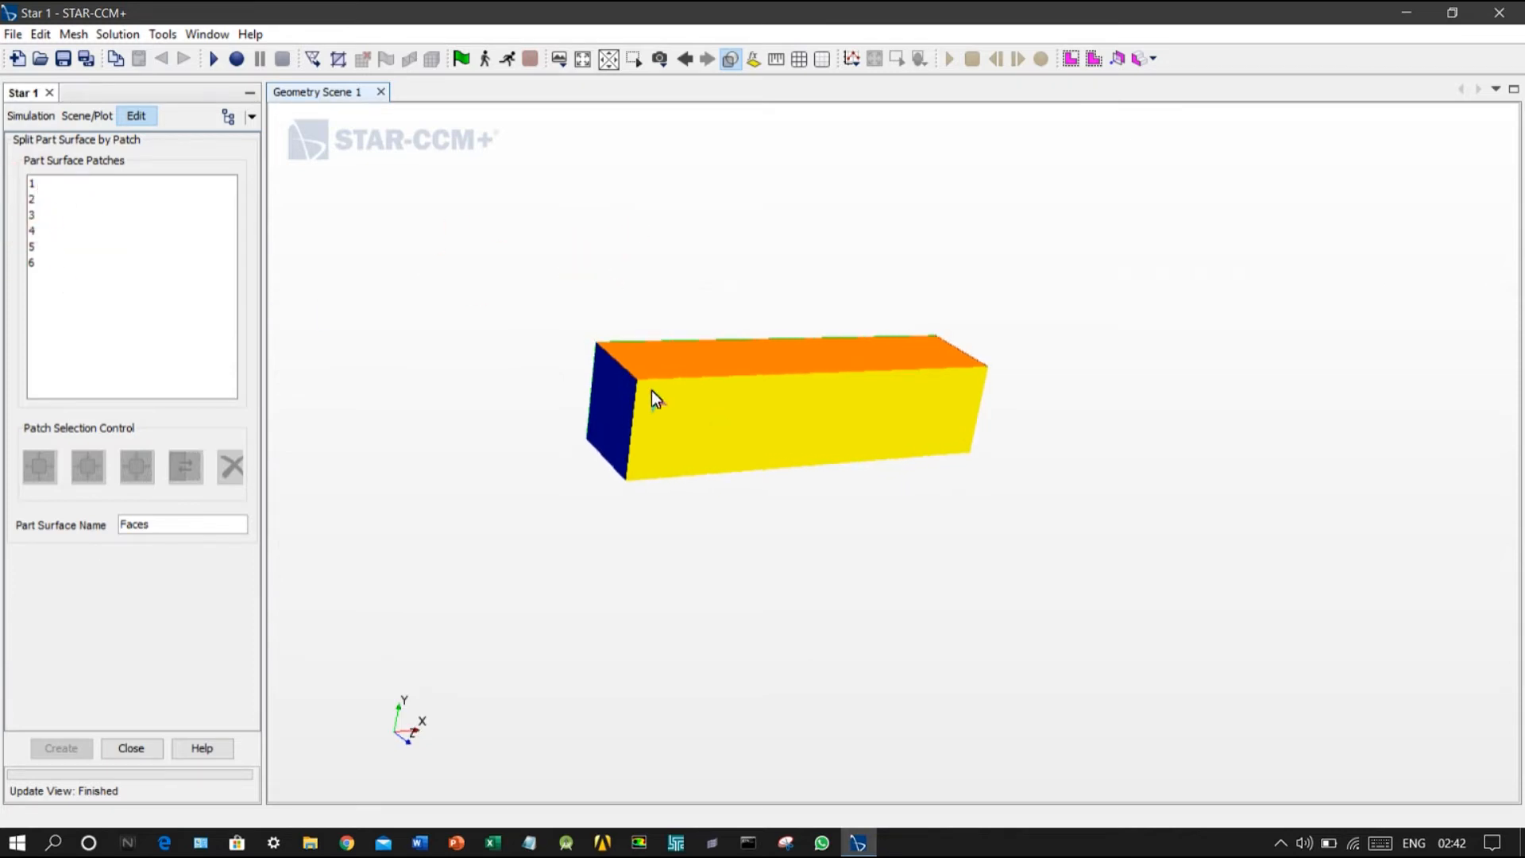
pyautogui.moveTo(547, 282); pyautogui.dragTo(46, 422)
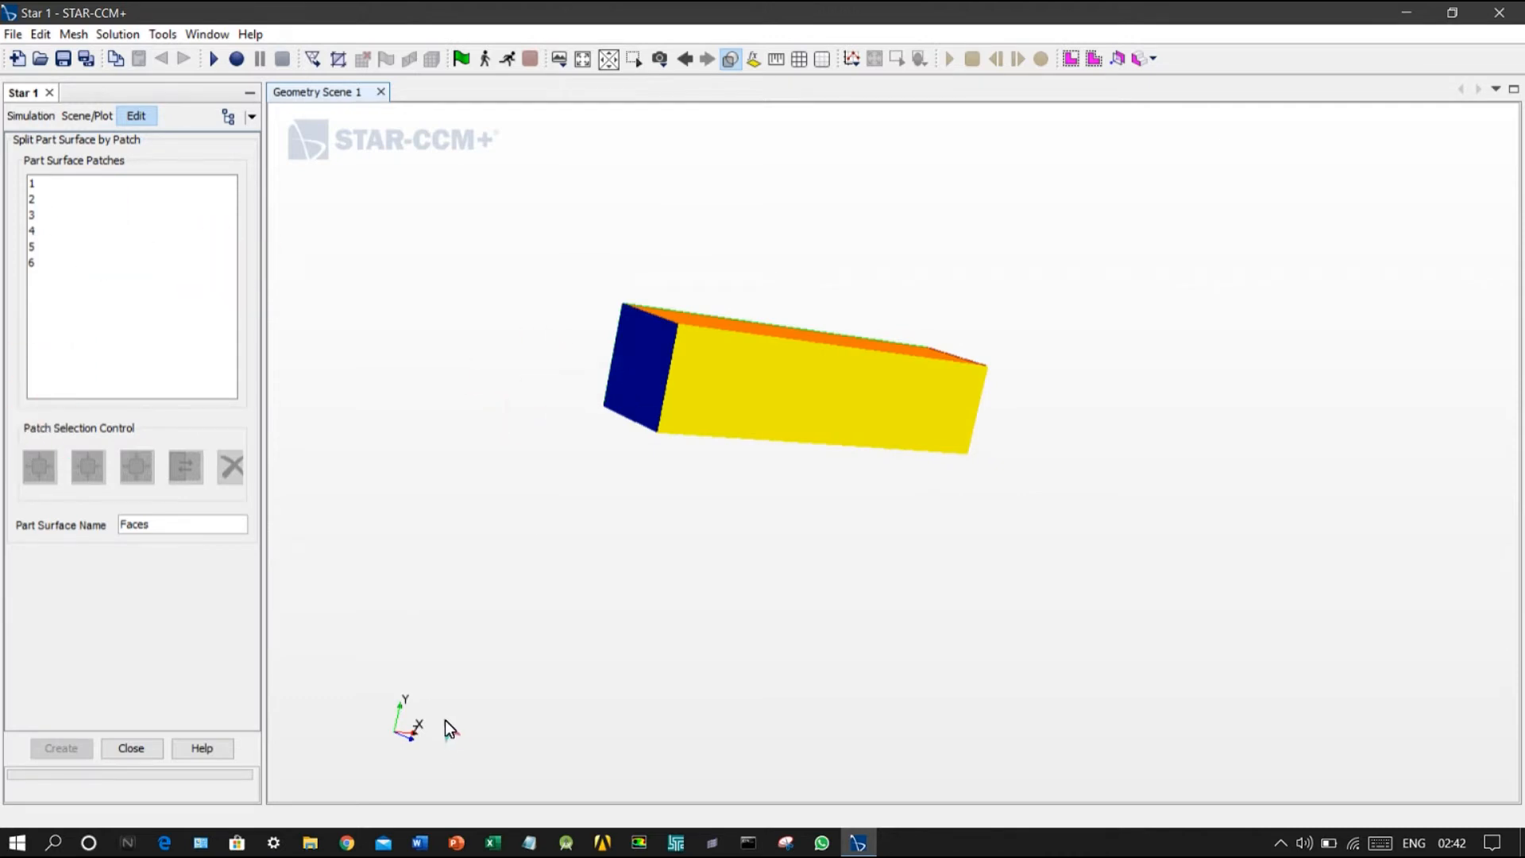
pyautogui.click(633, 389)
pyautogui.moveTo(545, 437); pyautogui.dragTo(552, 434)
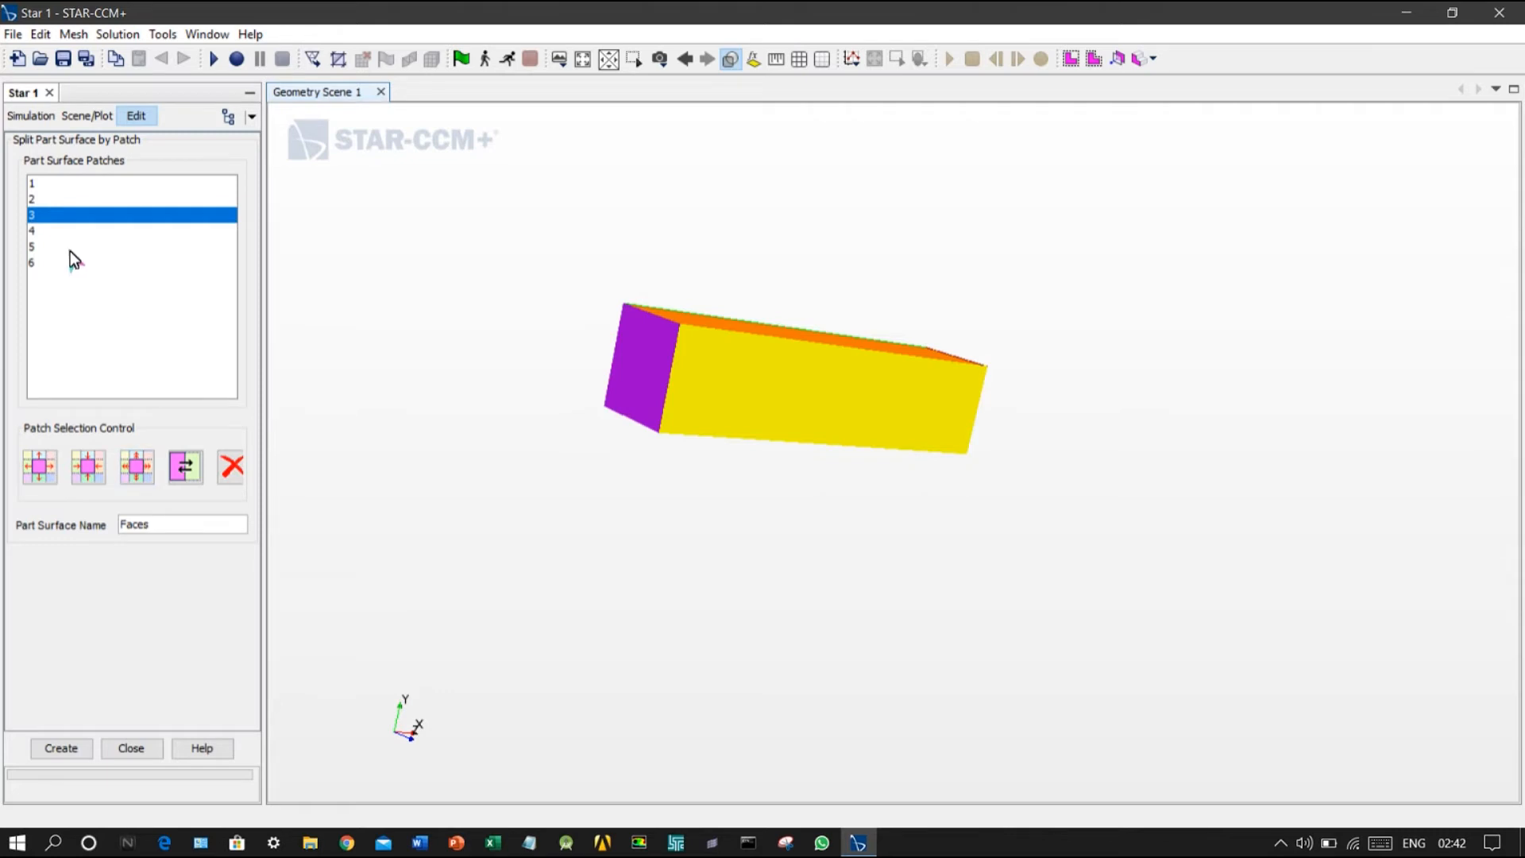
pyautogui.doubleClick(127, 523)
pyautogui.write('inlet')
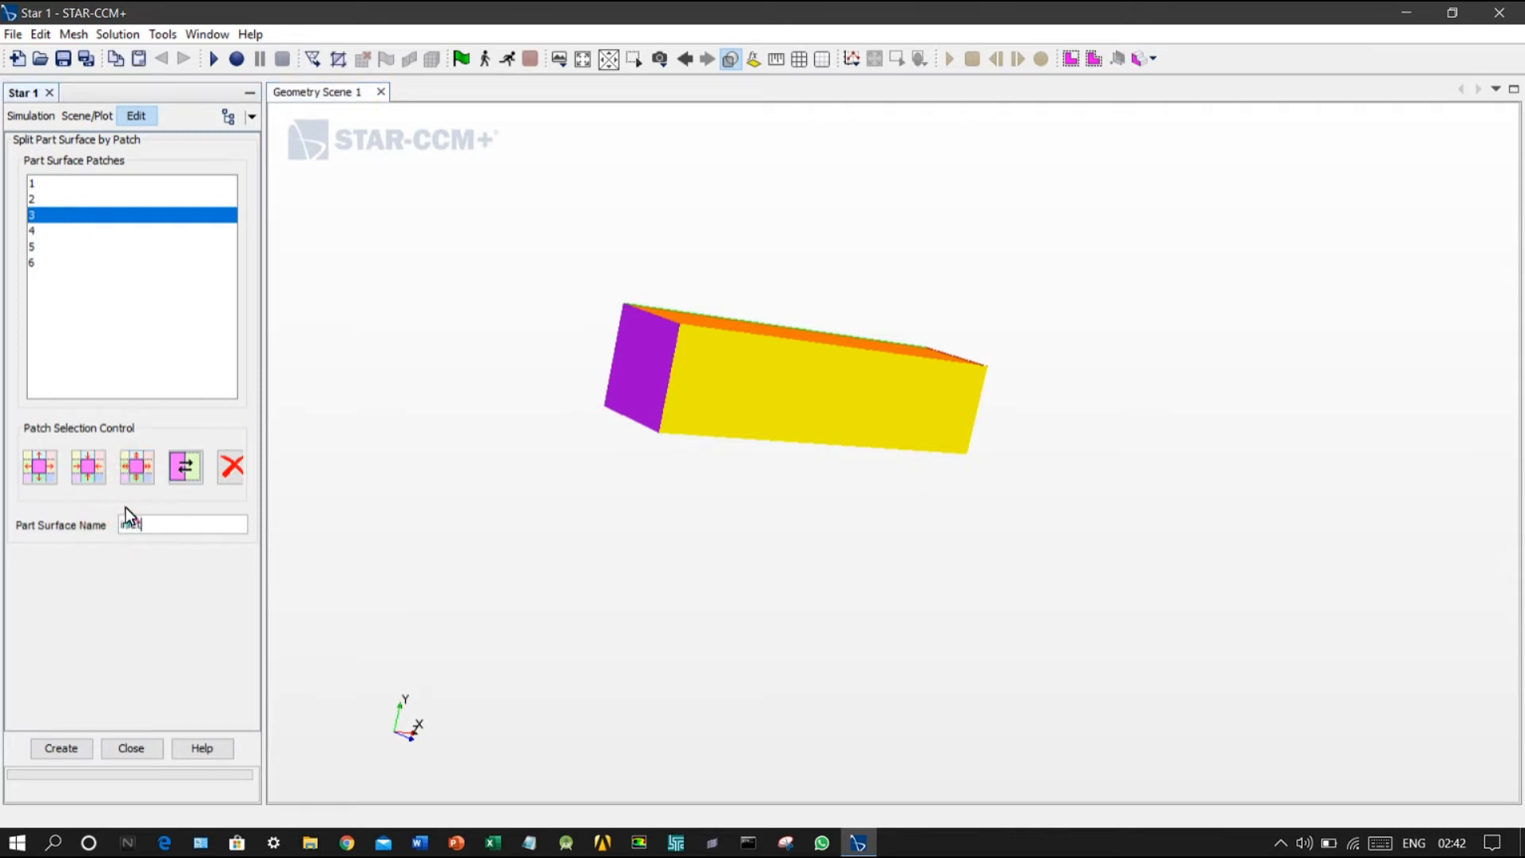
pyautogui.click(73, 741)
# Step: Split off the opposite end face, patch 1, as a part surface named outlet, and finish splitting by patch
pyautogui.moveTo(1323, 426); pyautogui.dragTo(1228, 423)
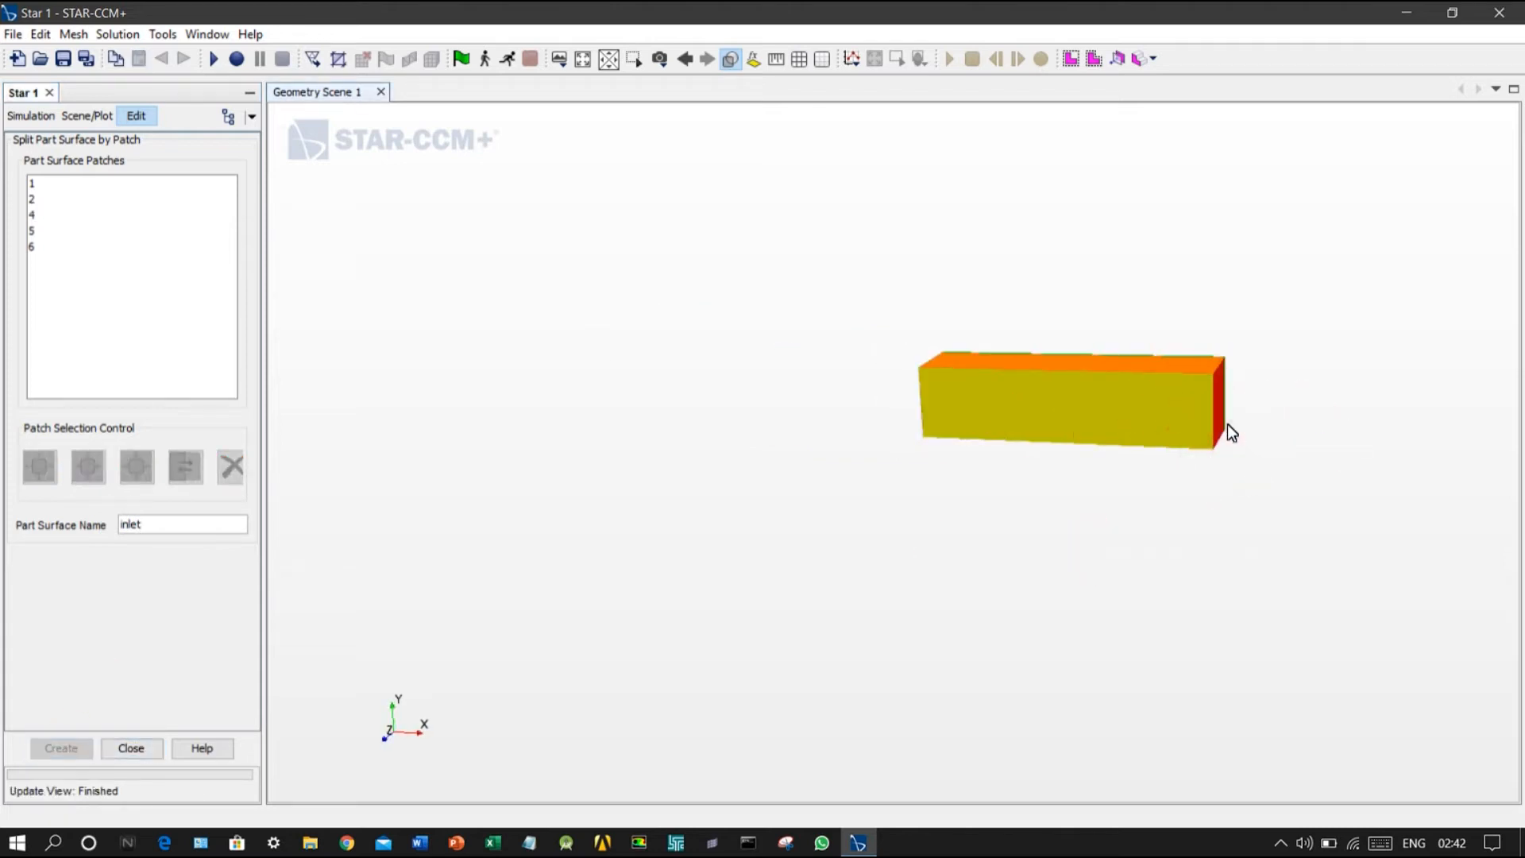
pyautogui.scroll(5, 1228, 422)
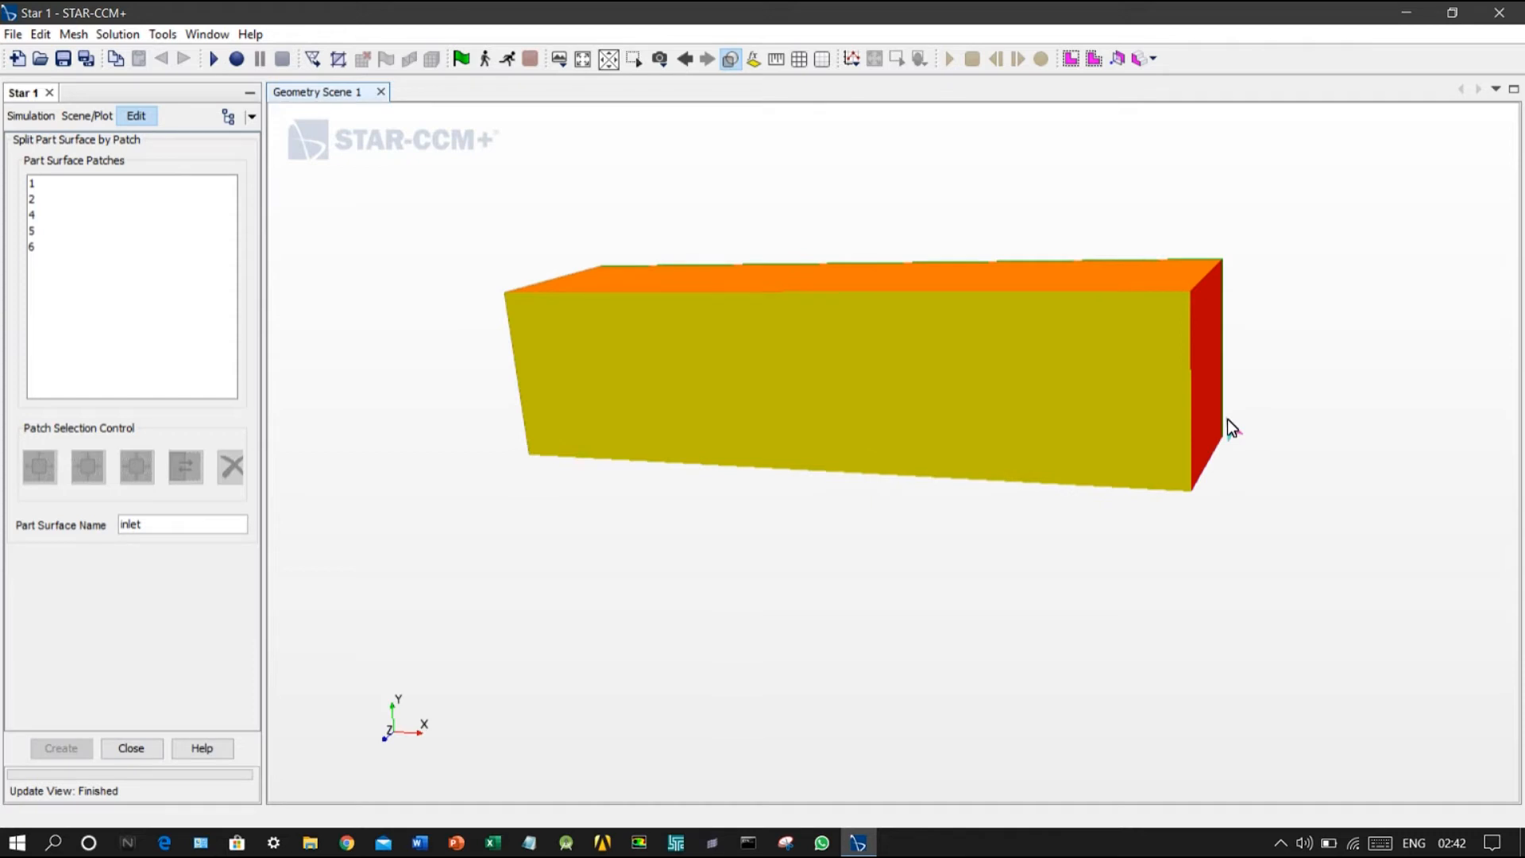
pyautogui.scroll(2, 1214, 387)
pyautogui.click(1206, 378)
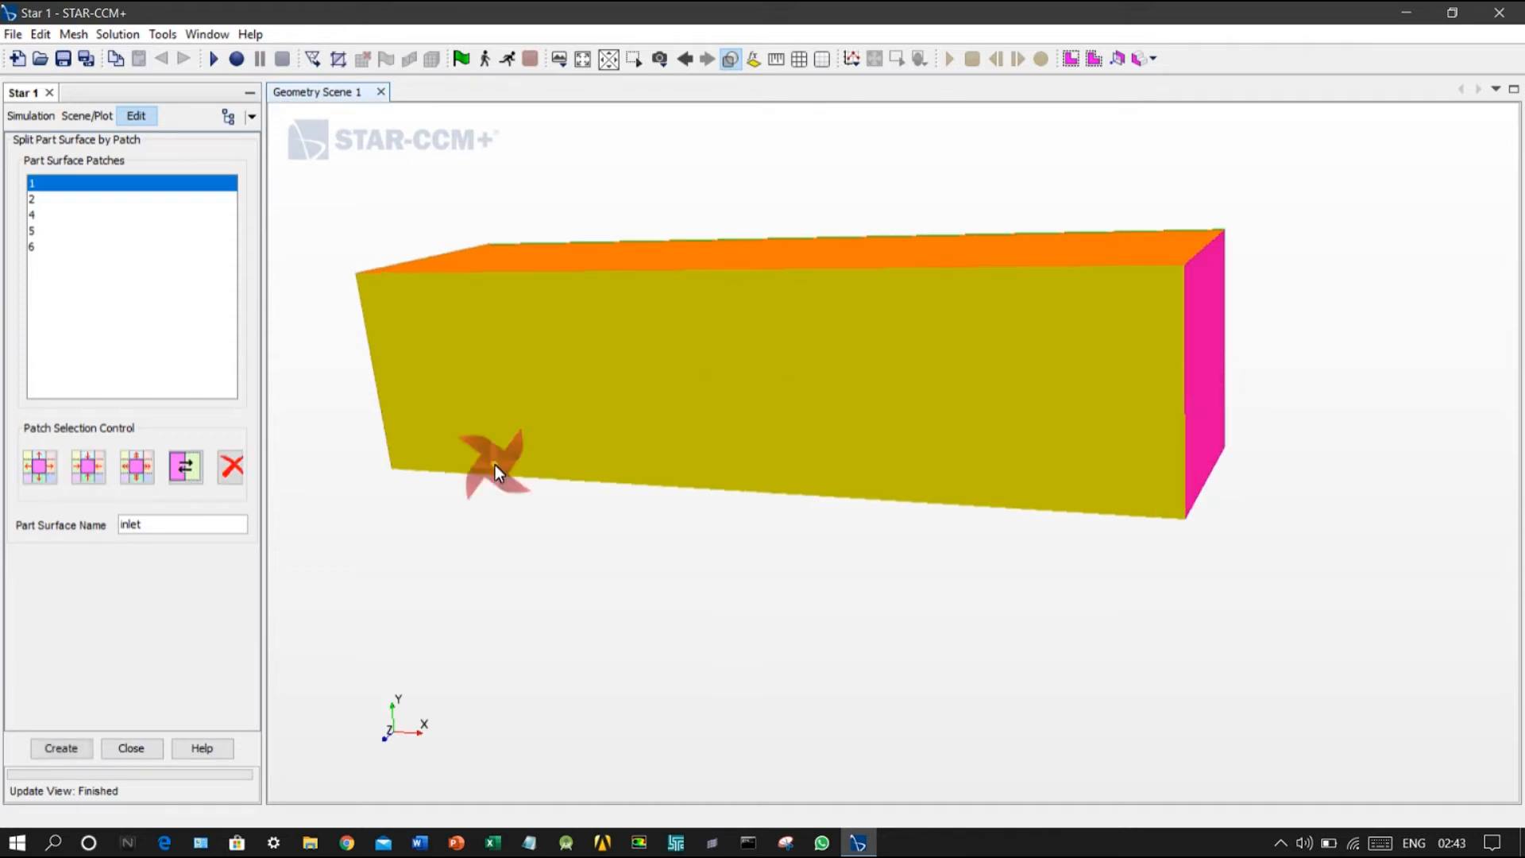
pyautogui.click(92, 542)
pyautogui.moveTo(150, 520); pyautogui.dragTo(62, 514)
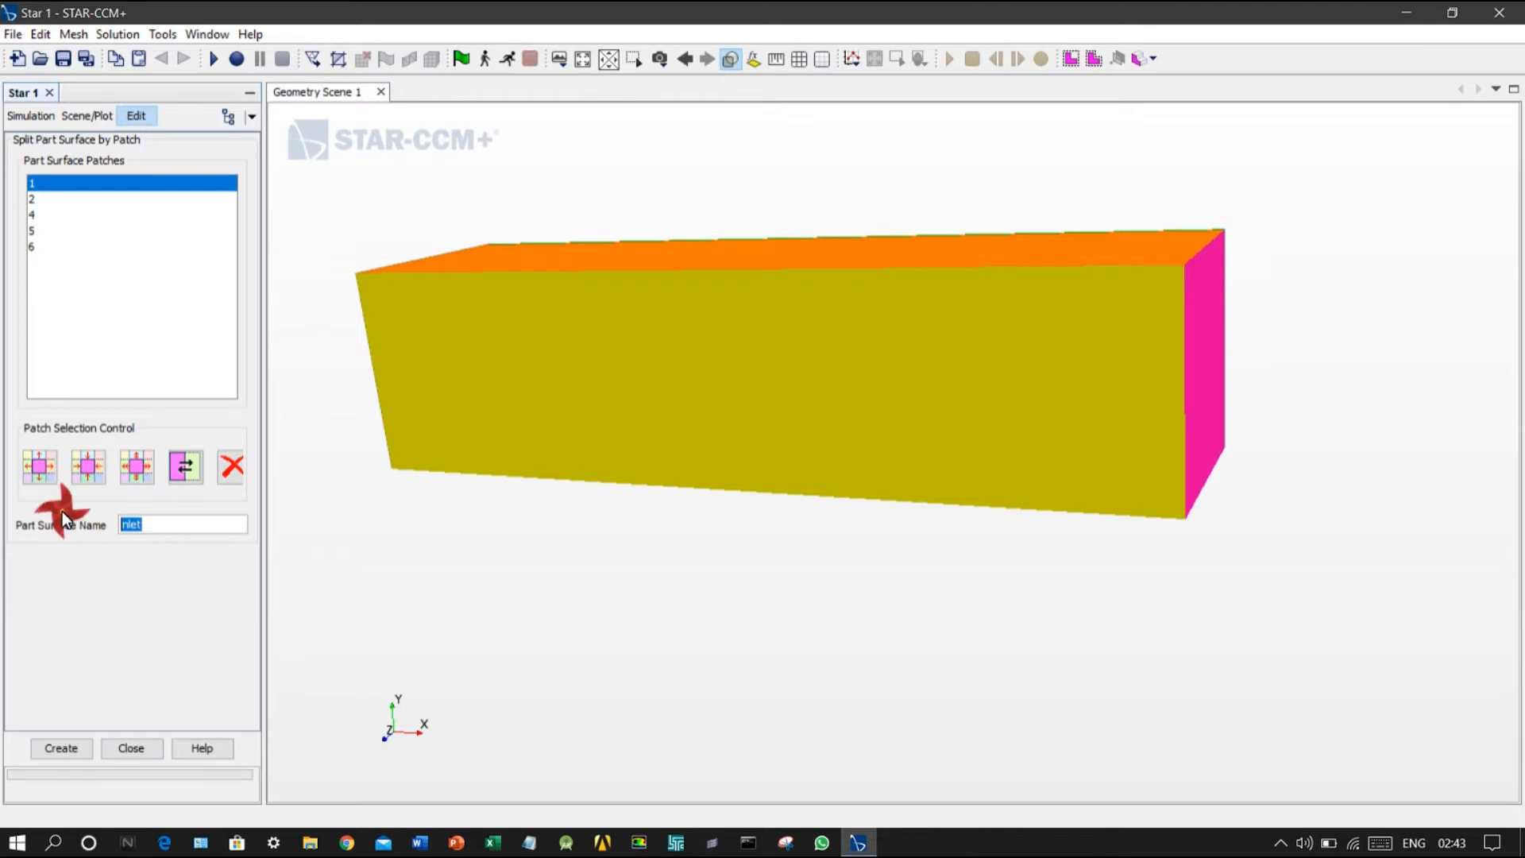
pyautogui.write('outlet')
pyautogui.press('BackSpace')
pyautogui.press('BackSpace')
pyautogui.press('BackSpace')
pyautogui.write('let')
pyautogui.click(88, 750)
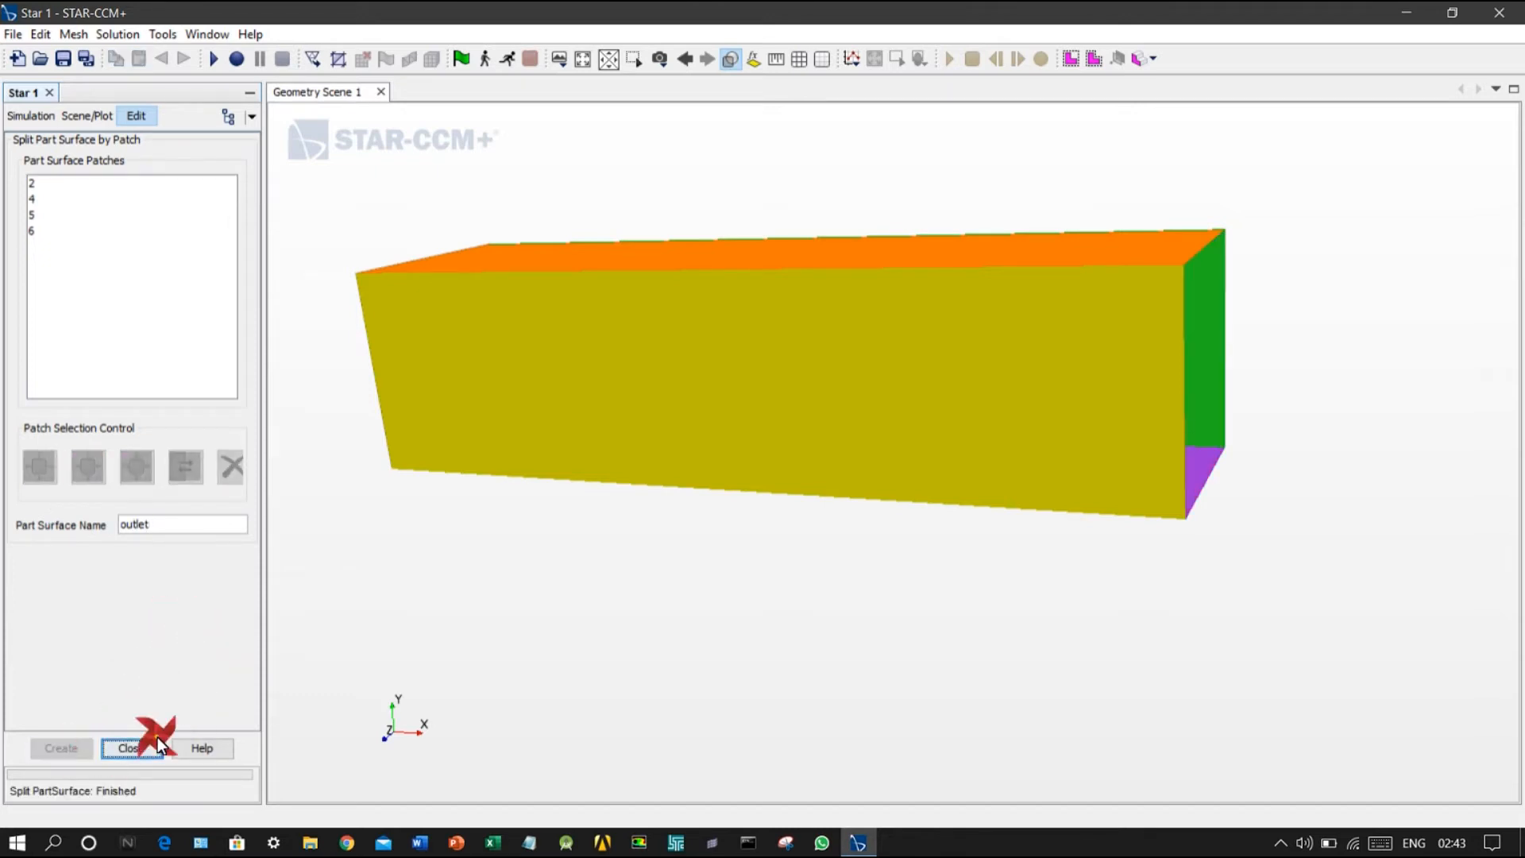
pyautogui.click(158, 742)
# Step: Examine the outlet and remaining Faces surfaces of Boss-Extrude1 highlighted in the geometry scene
pyautogui.moveTo(827, 429); pyautogui.dragTo(745, 408)
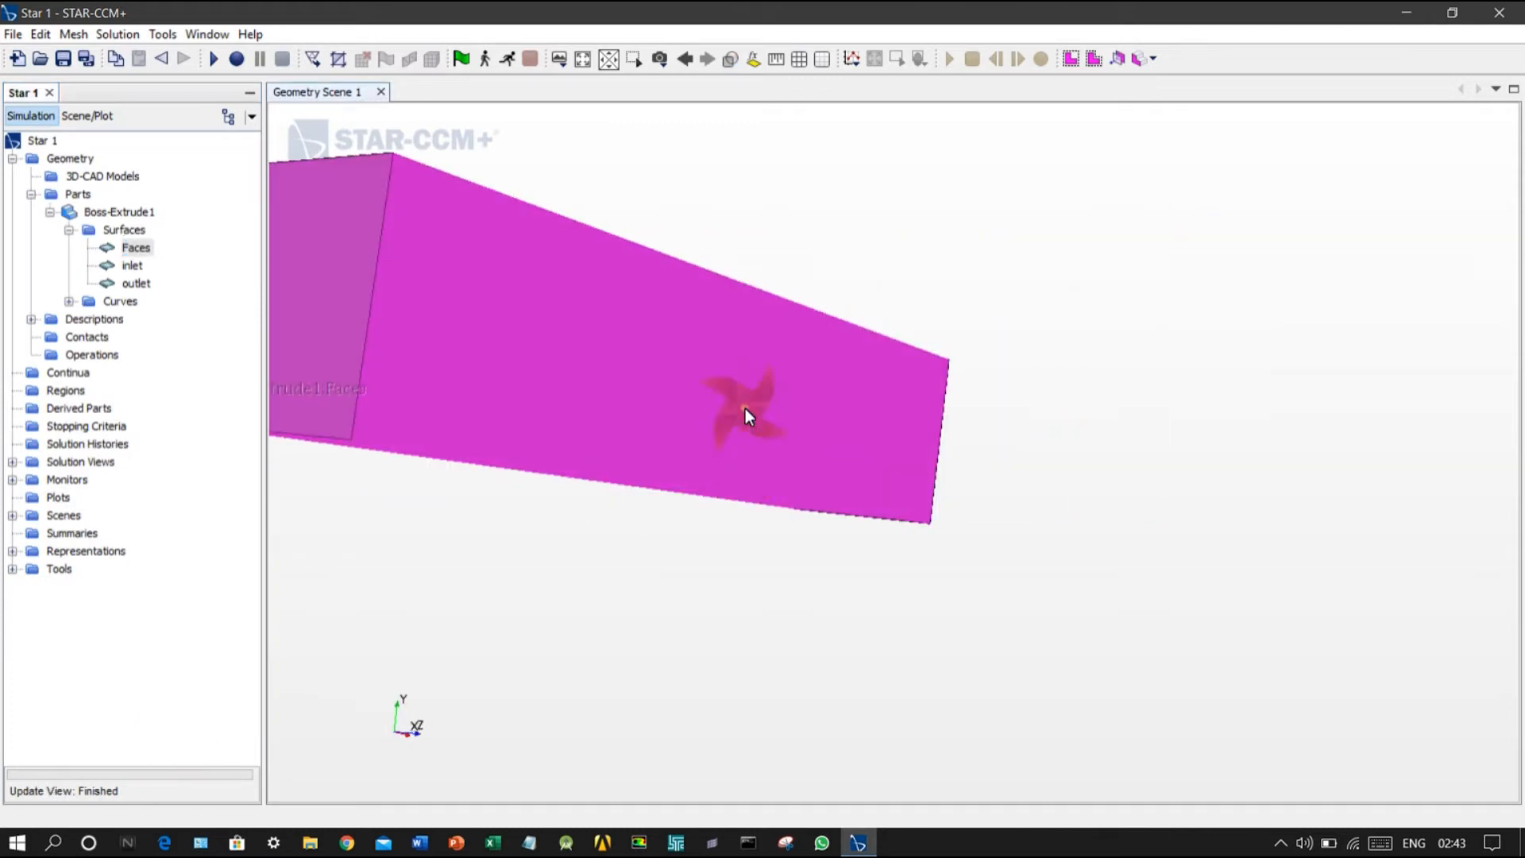
pyautogui.scroll(-4, 745, 408)
pyautogui.moveTo(634, 356); pyautogui.dragTo(588, 444)
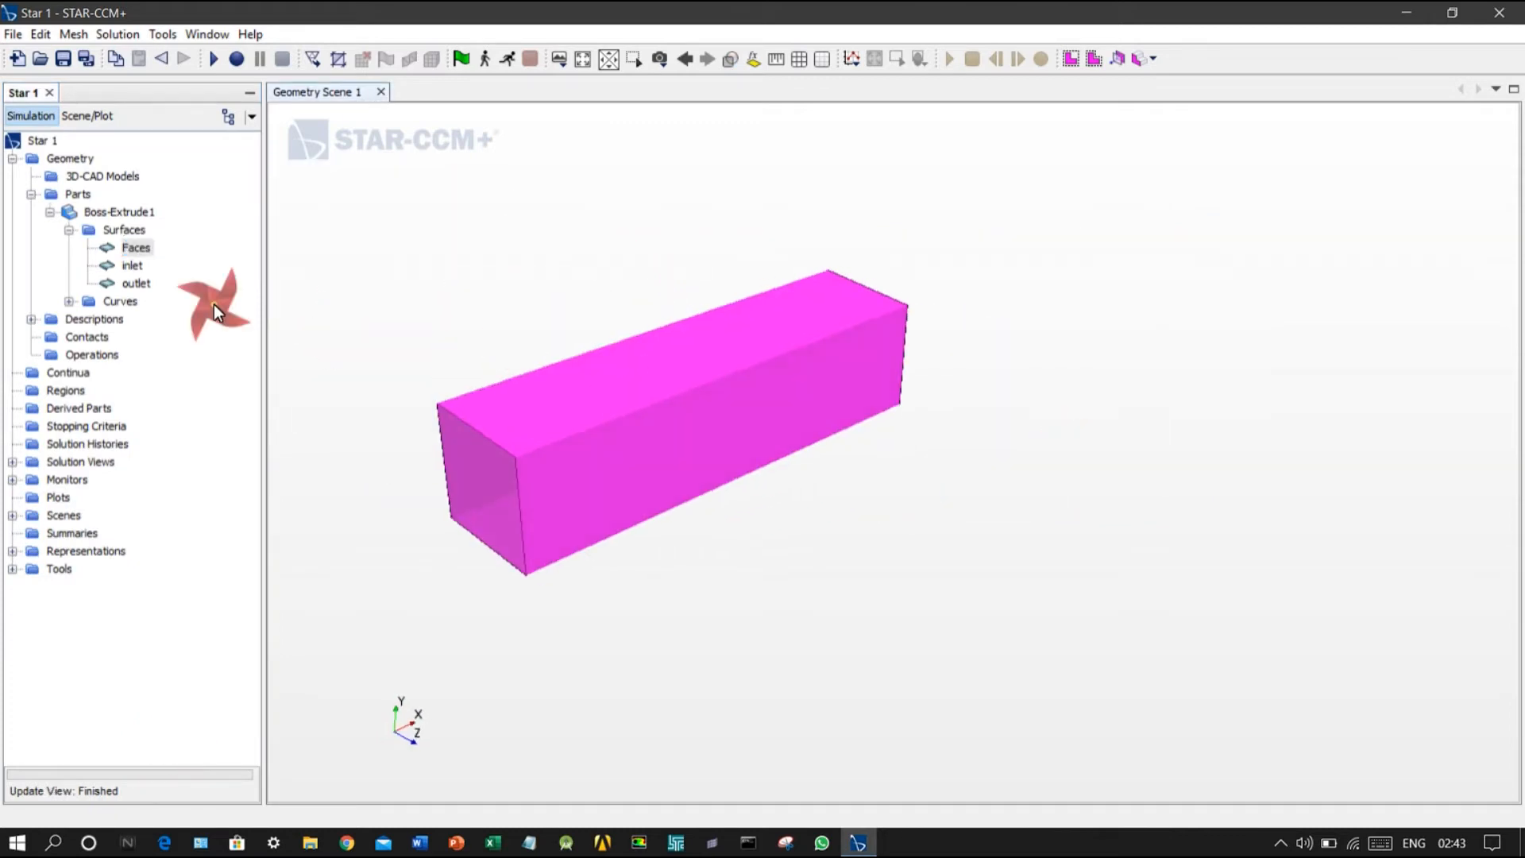
pyautogui.click(137, 278)
pyautogui.moveTo(882, 263); pyautogui.dragTo(166, 240)
pyautogui.click(131, 249)
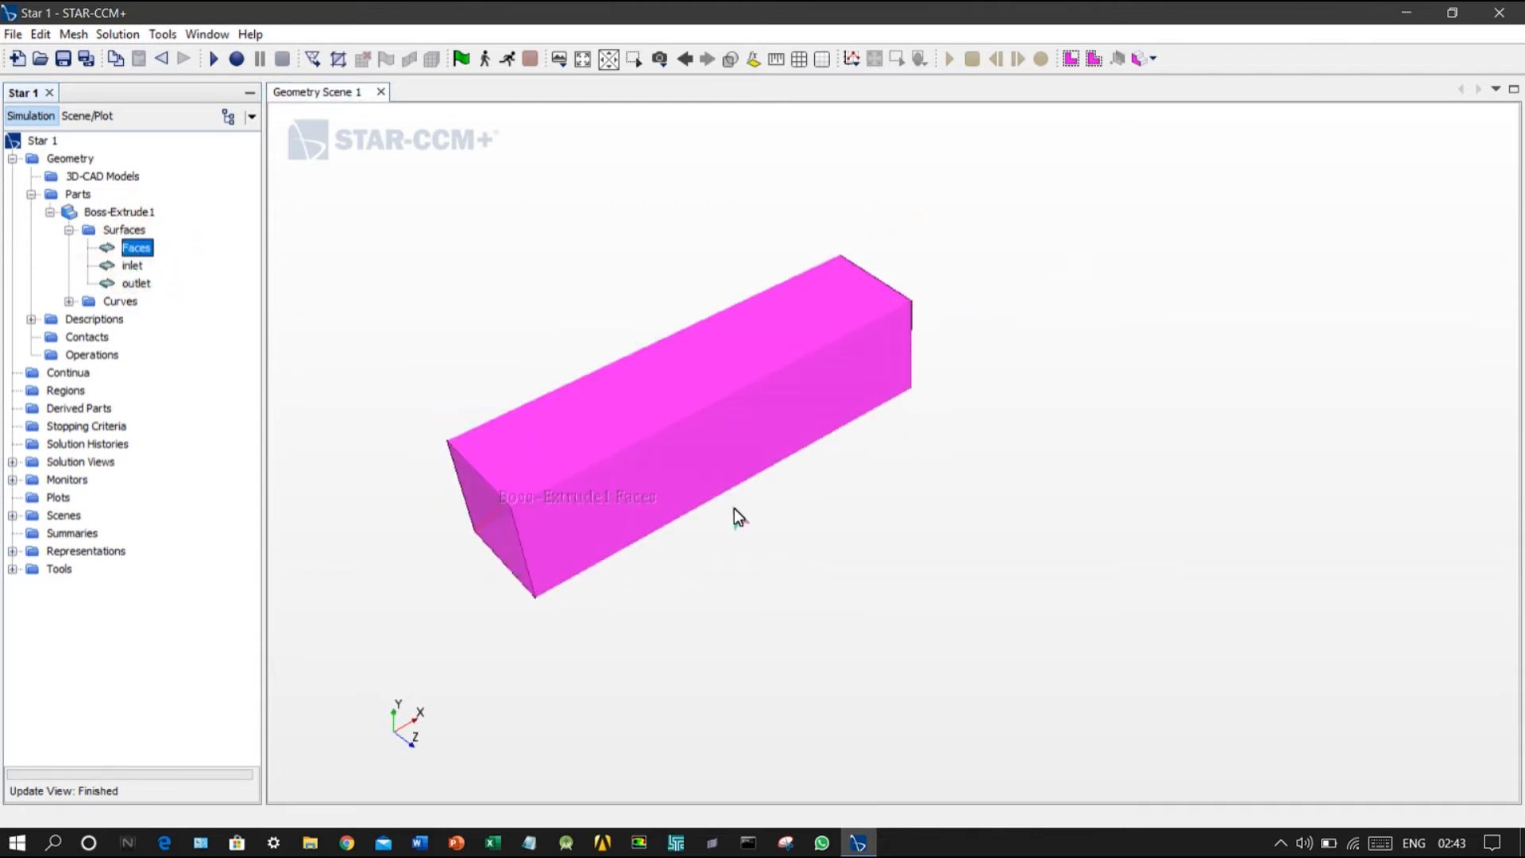
pyautogui.moveTo(575, 340); pyautogui.dragTo(243, 306)
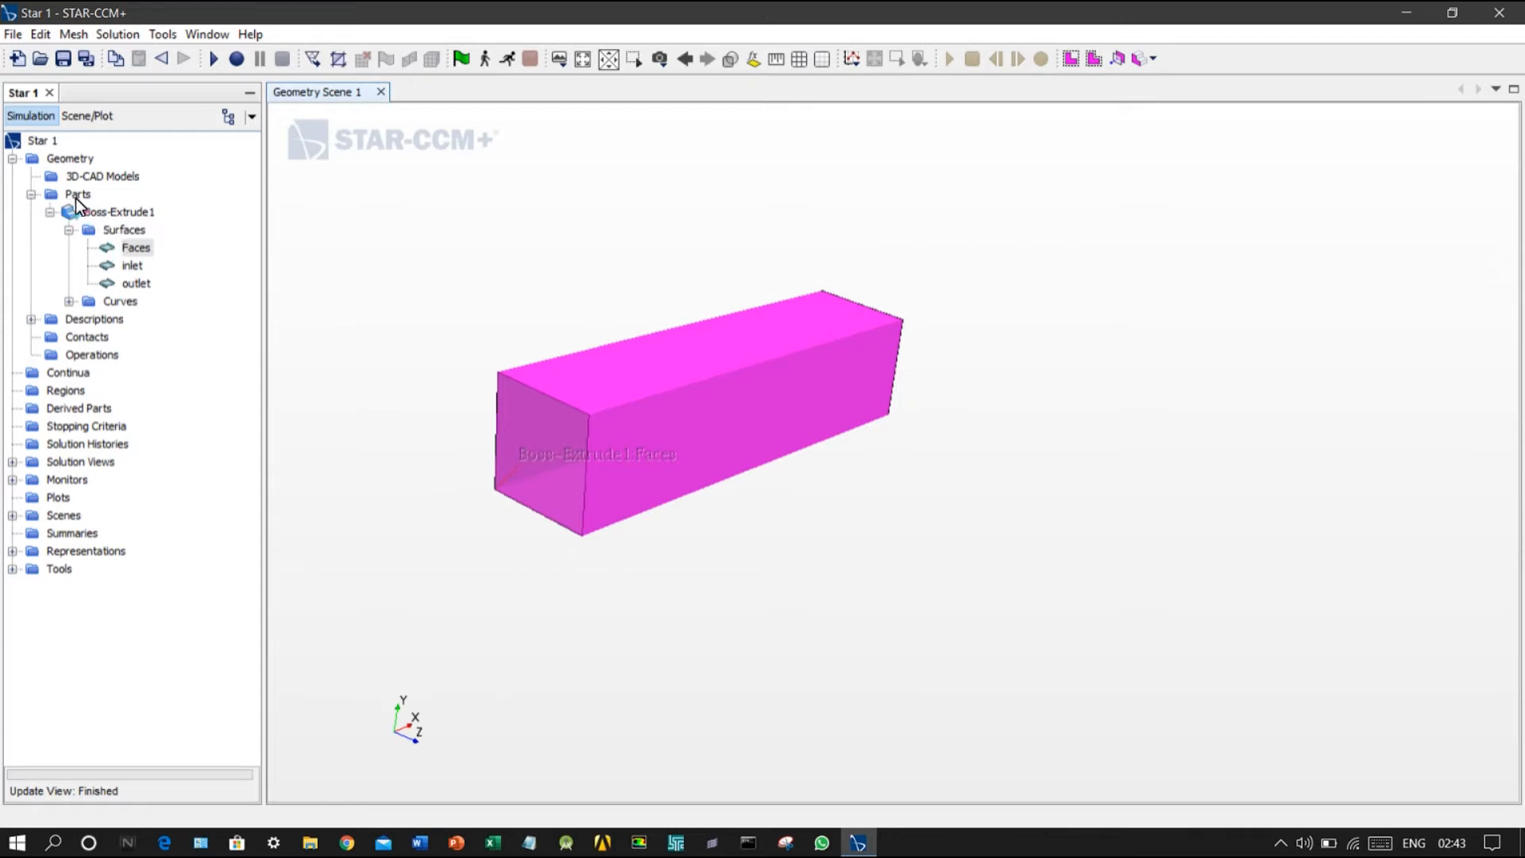
# Step: Assign the Boss-Extrude1 part to regions, creating a region for each part and a boundary for each part surface
pyautogui.click(112, 215)
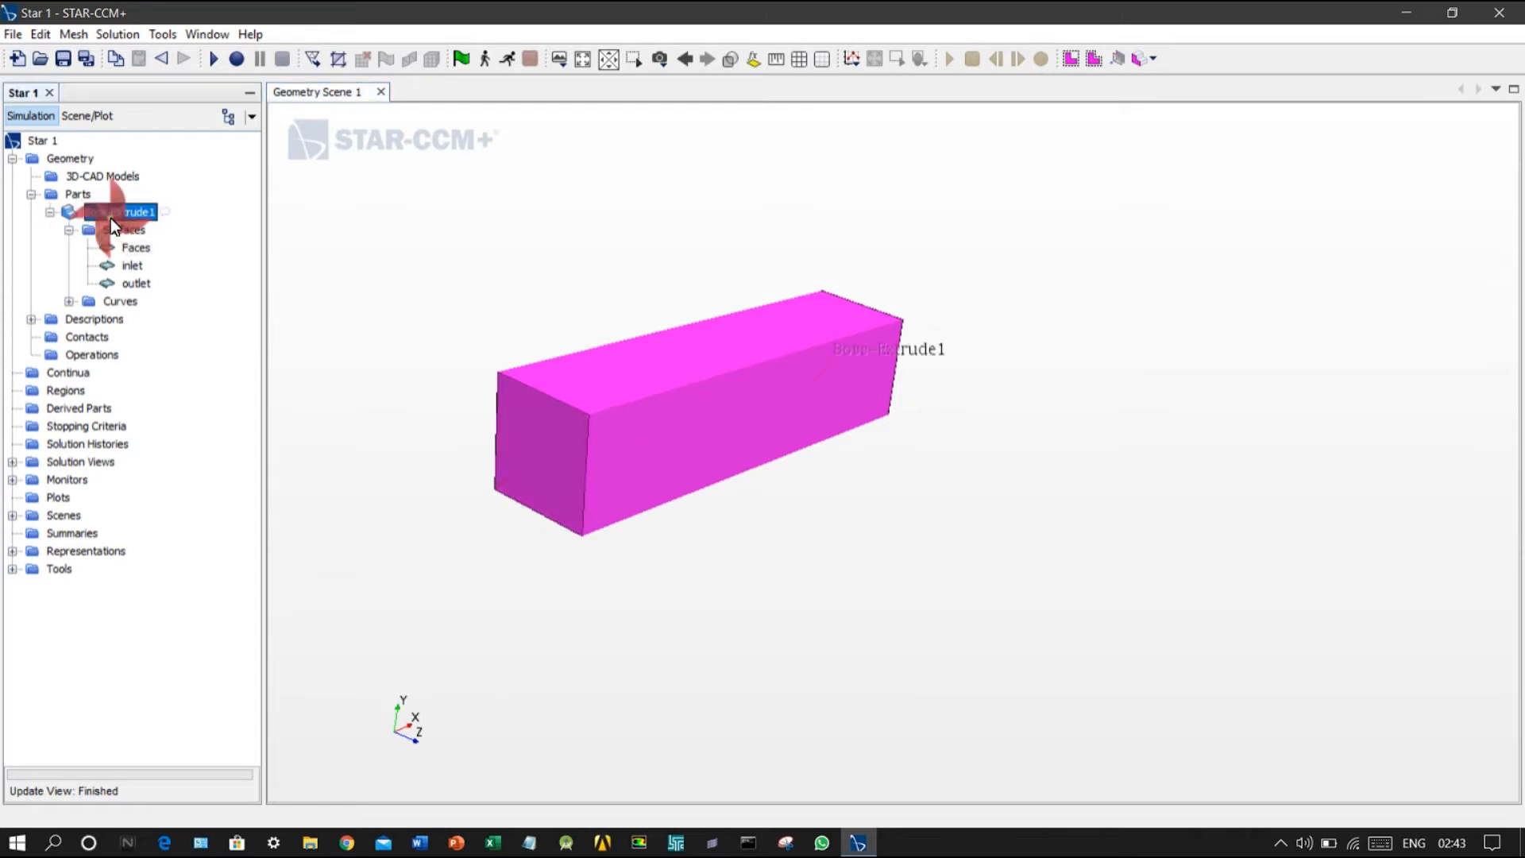
pyautogui.rightClick(111, 214)
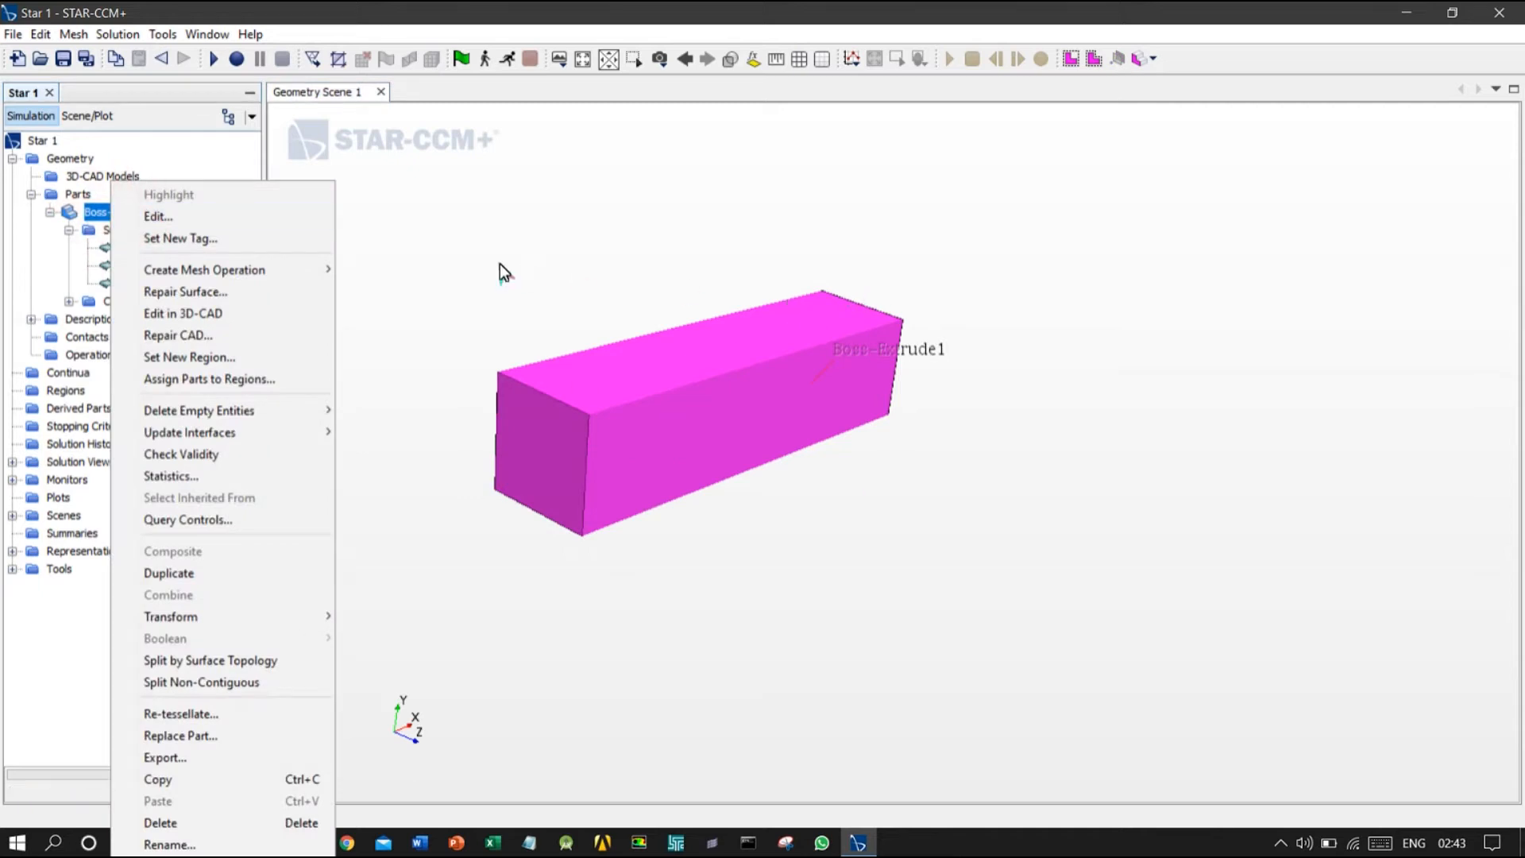
pyautogui.click(273, 377)
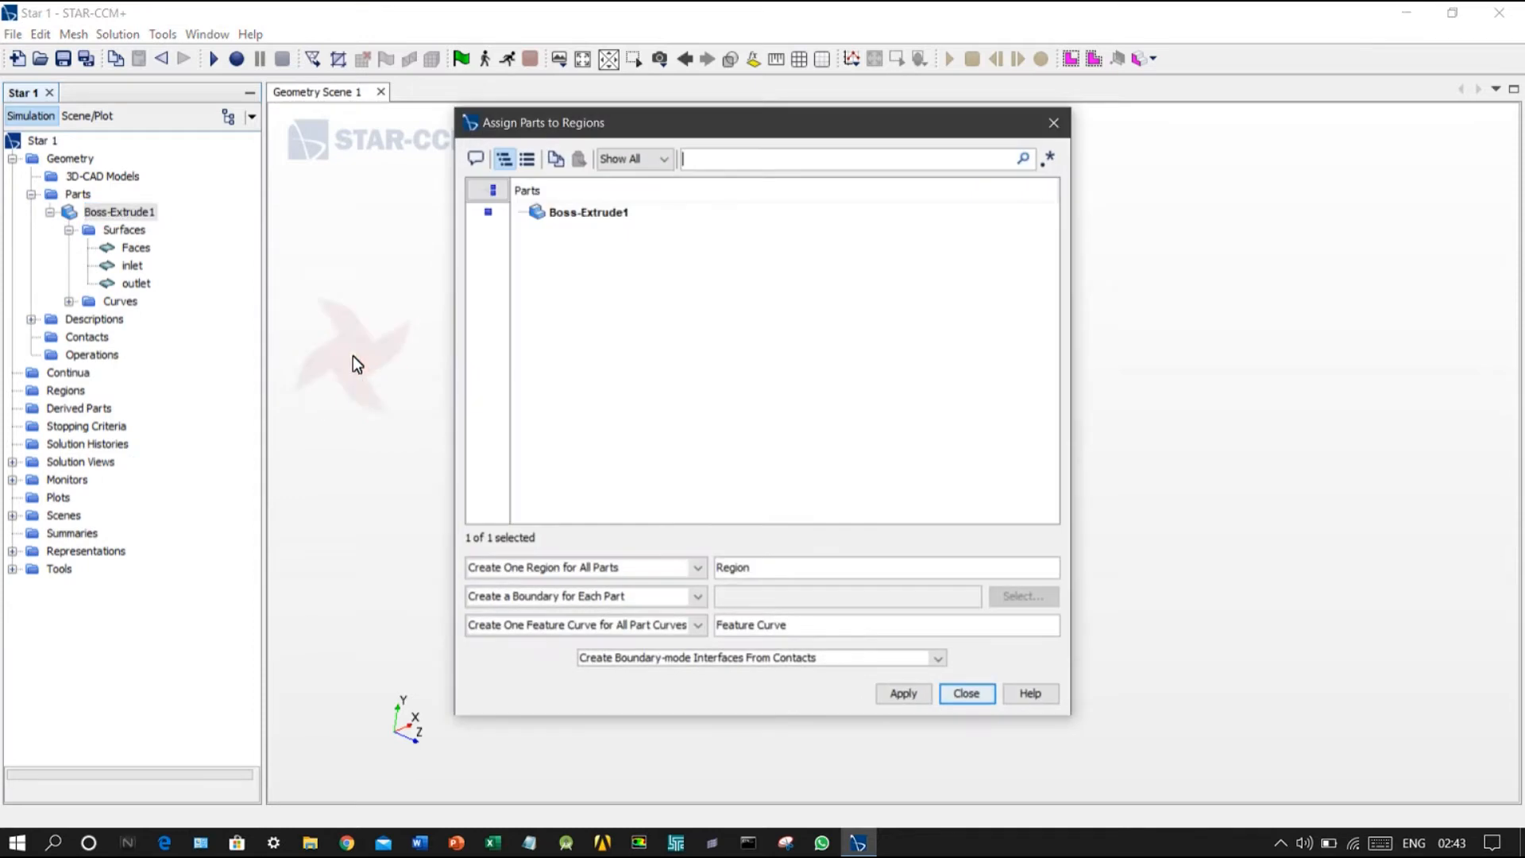
pyautogui.click(702, 570)
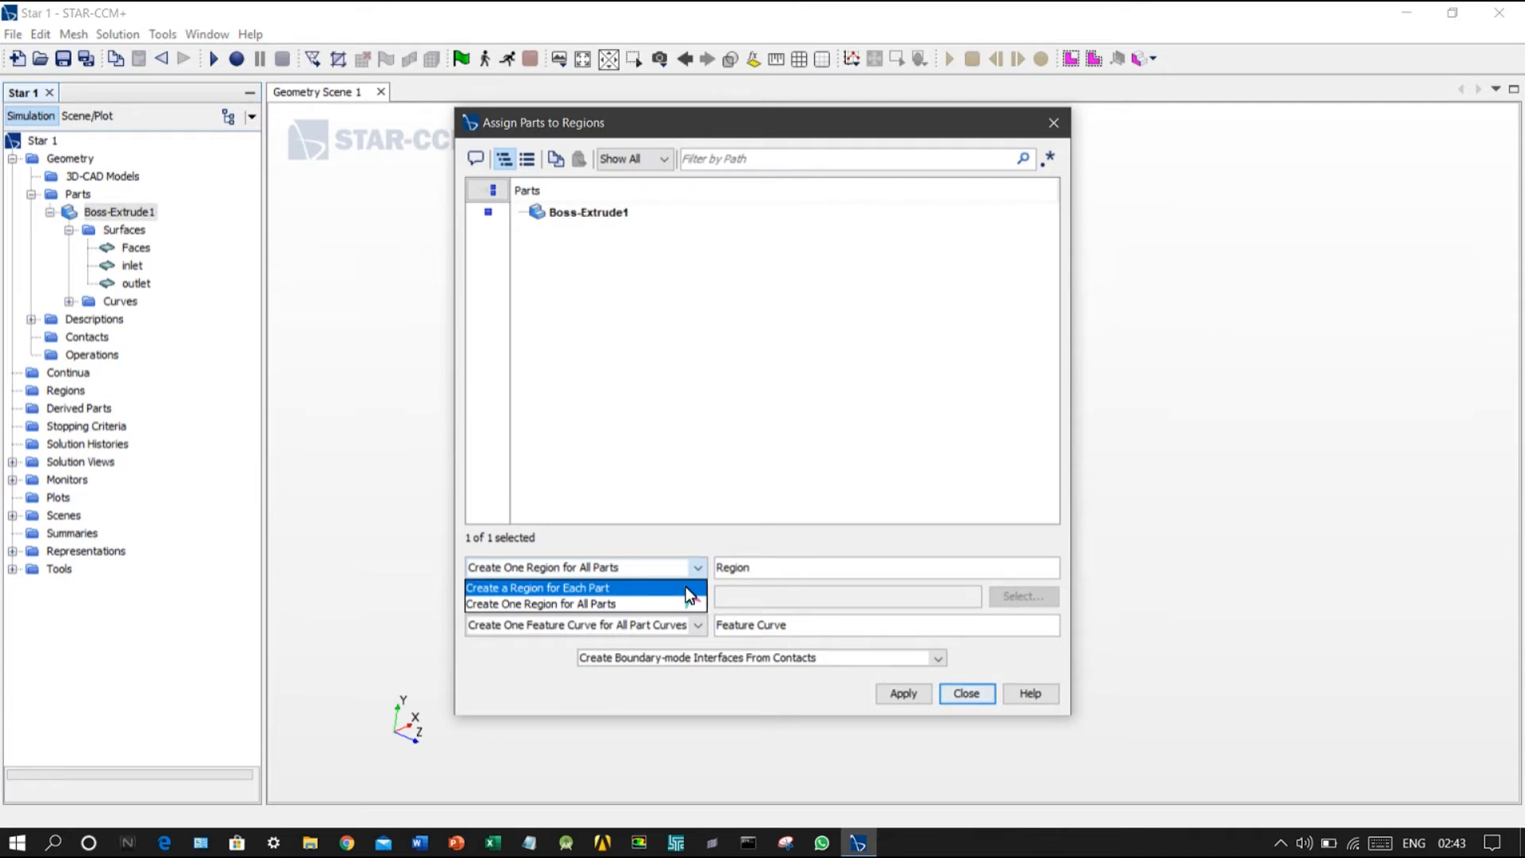
pyautogui.click(685, 588)
pyautogui.click(698, 596)
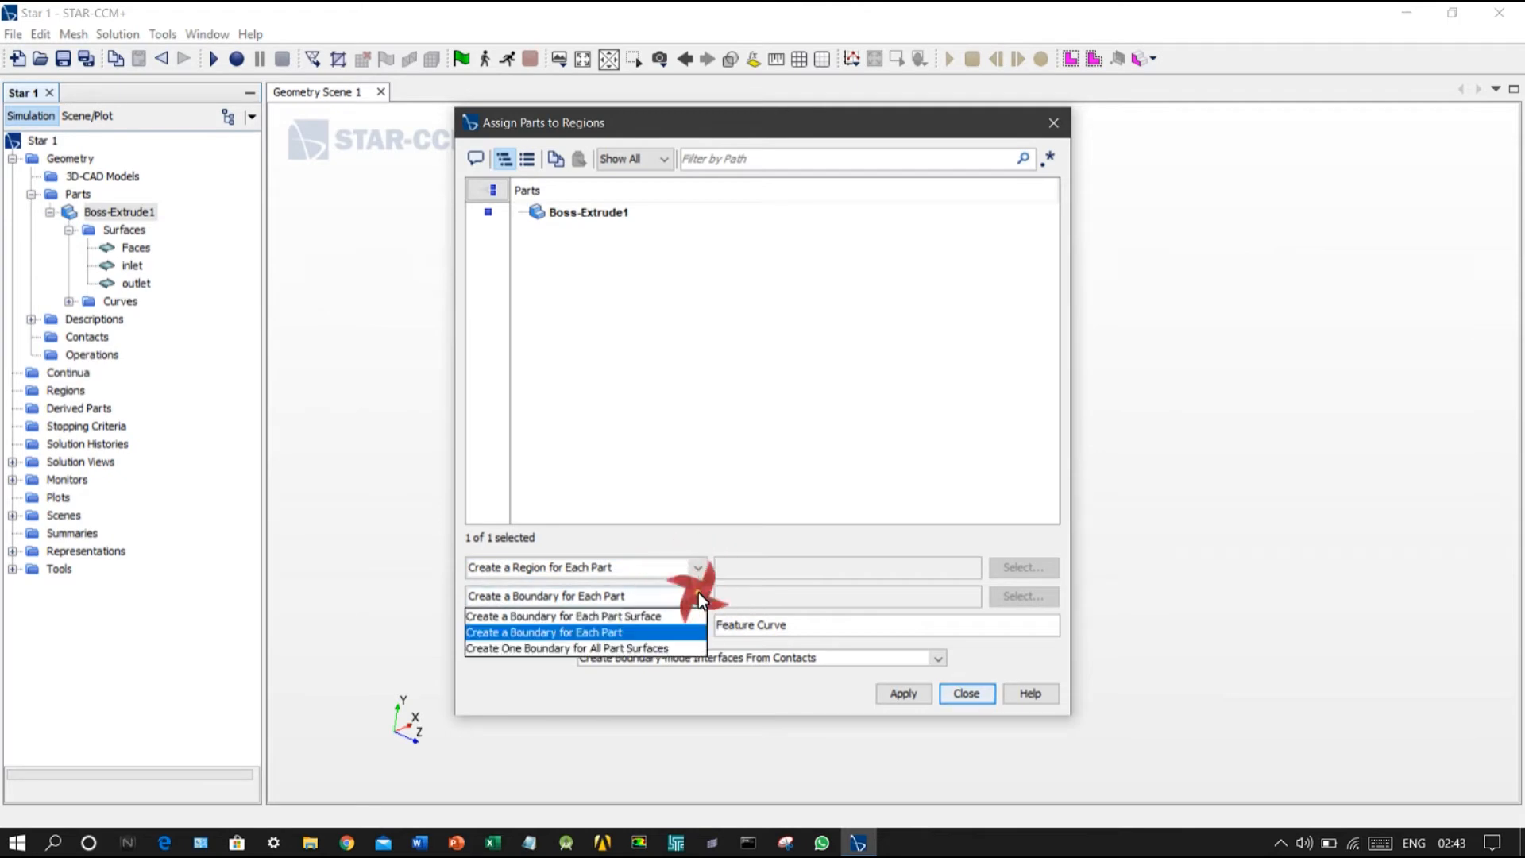
pyautogui.click(643, 618)
pyautogui.moveTo(829, 122); pyautogui.dragTo(297, 109)
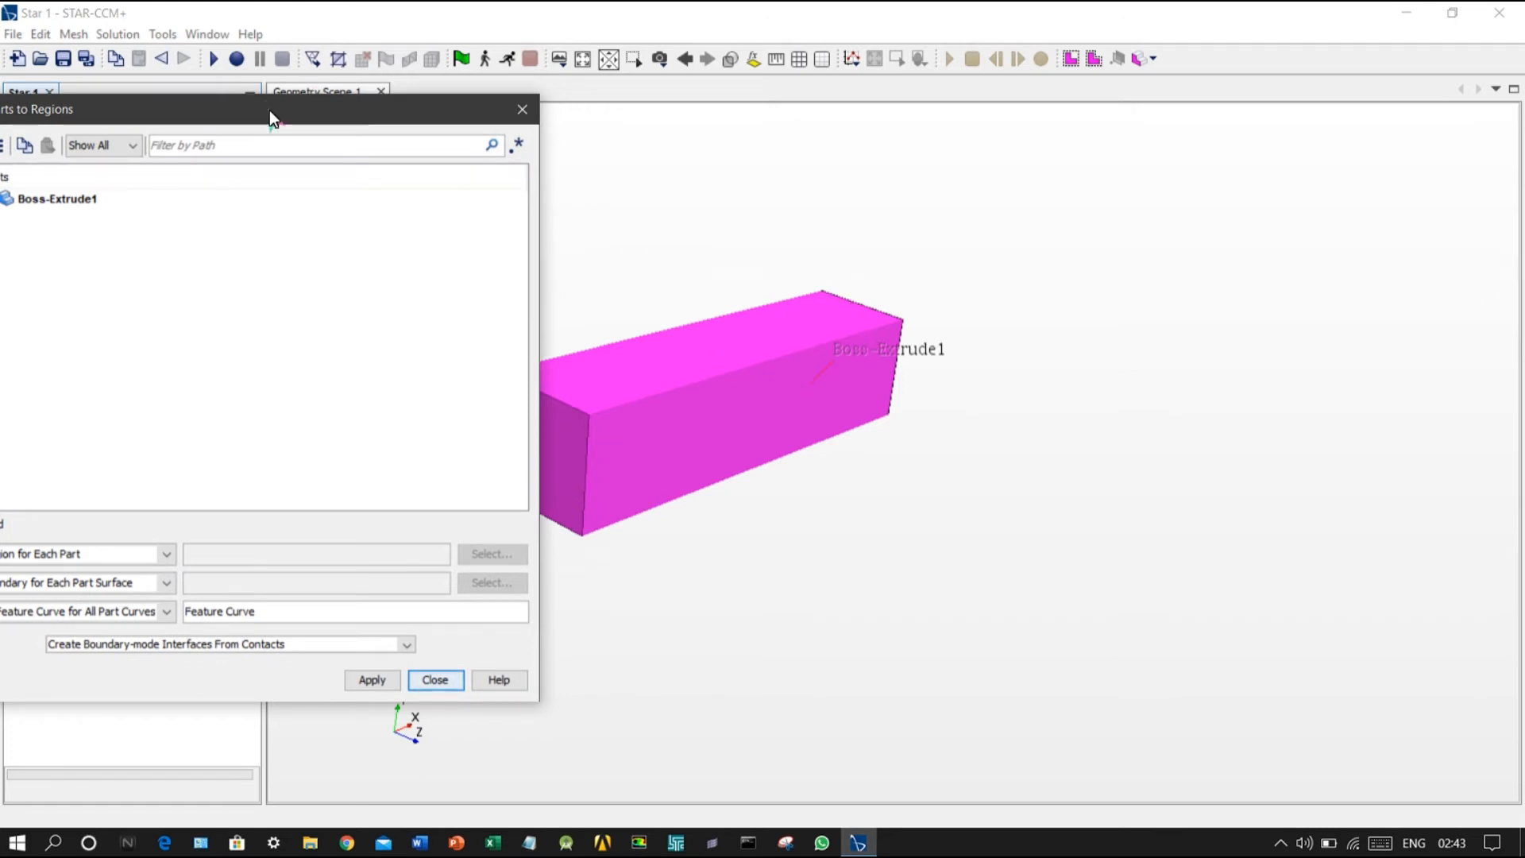
pyautogui.moveTo(270, 109); pyautogui.dragTo(688, 46)
pyautogui.click(755, 350)
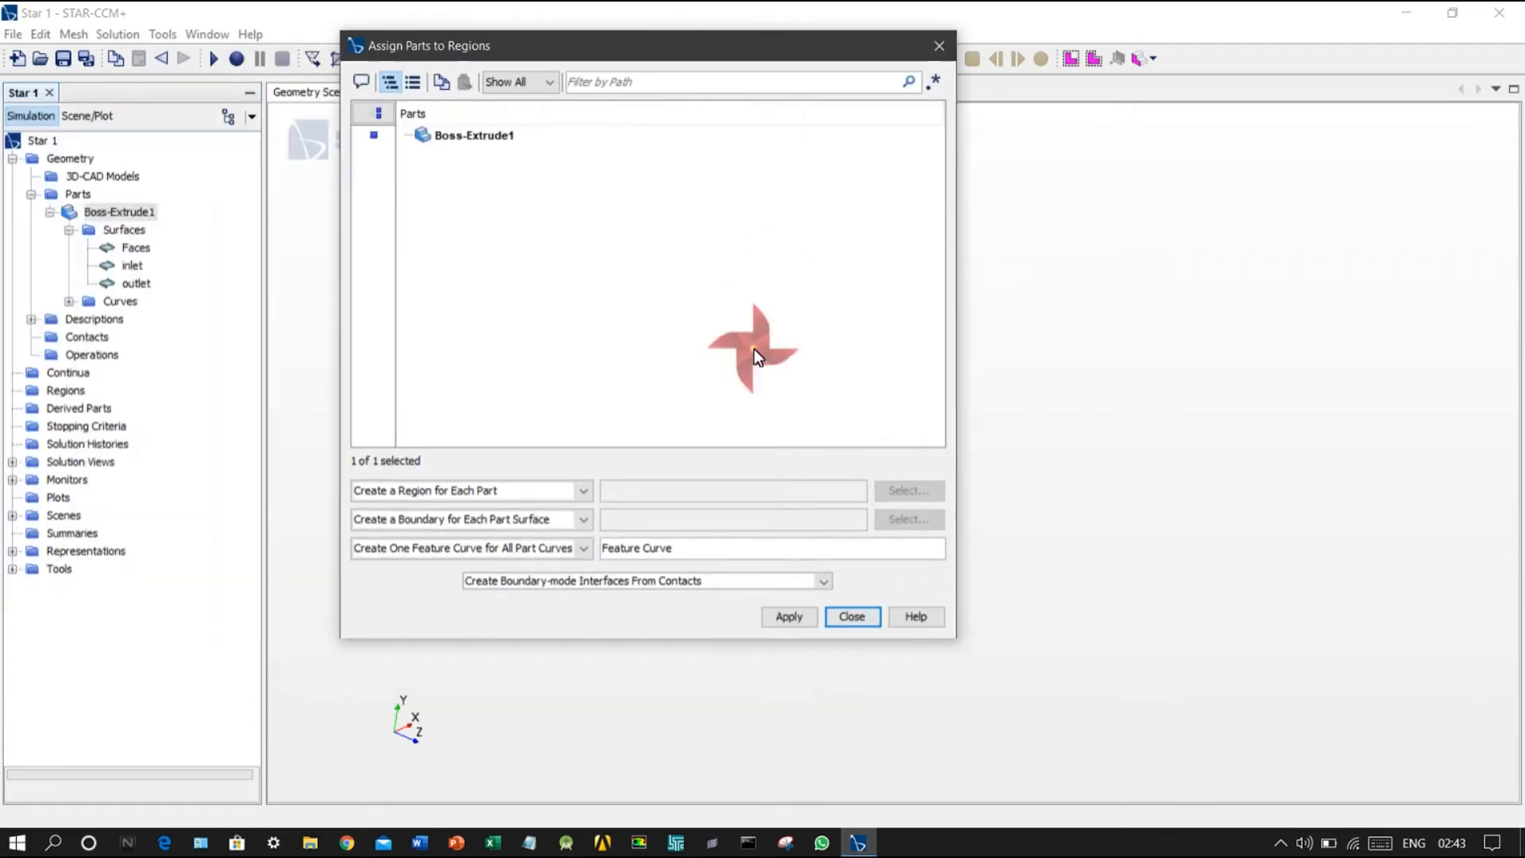
pyautogui.click(801, 614)
pyautogui.click(851, 618)
# Step: Set the boundary type of the Boss-Extrude1 region's inlet to Velocity Inlet
pyautogui.click(12, 391)
pyautogui.click(32, 408)
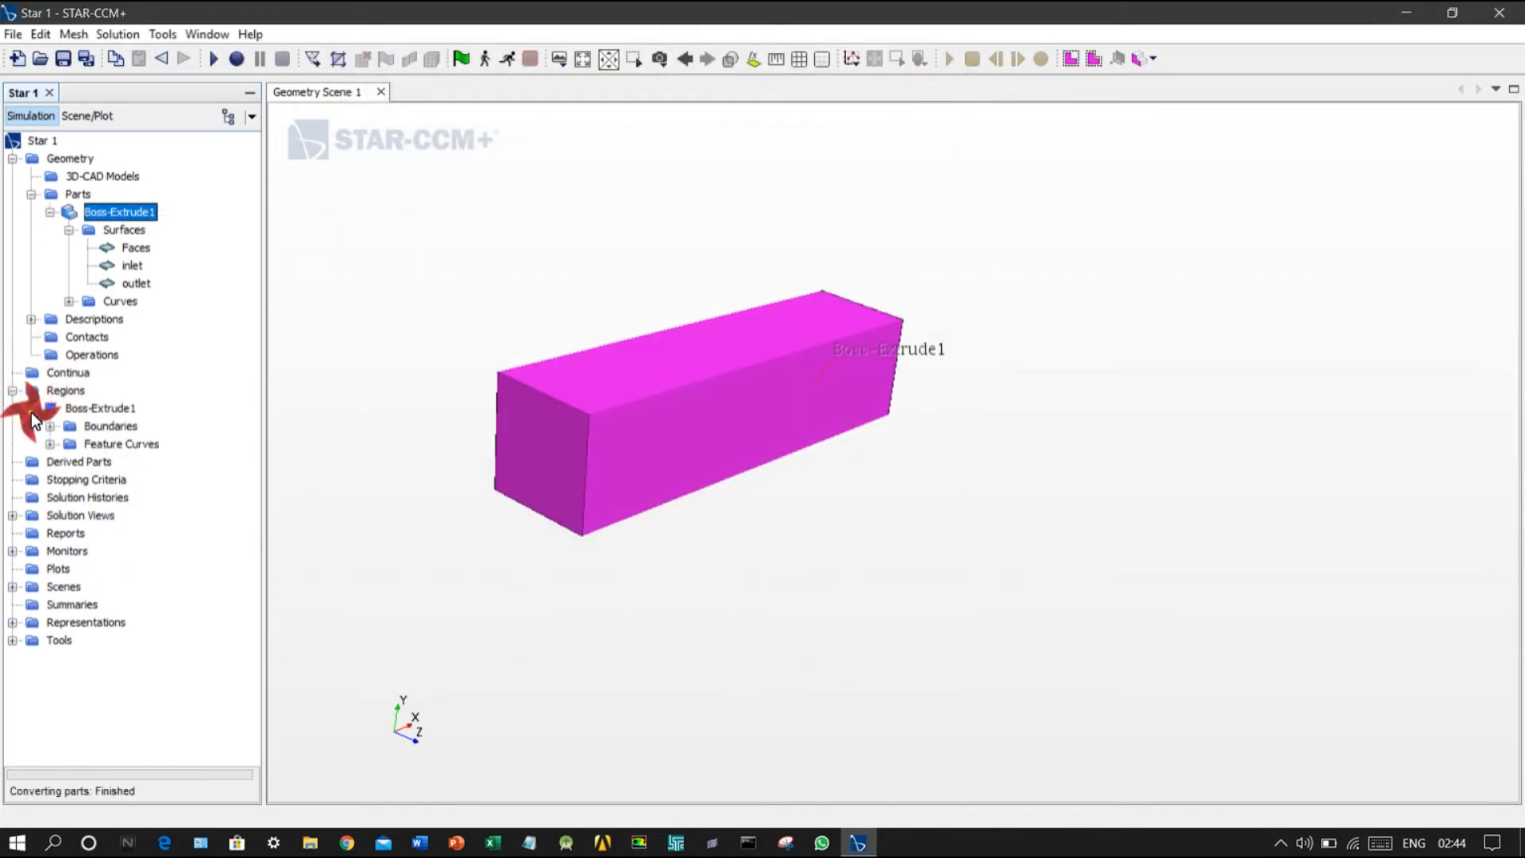
pyautogui.click(50, 427)
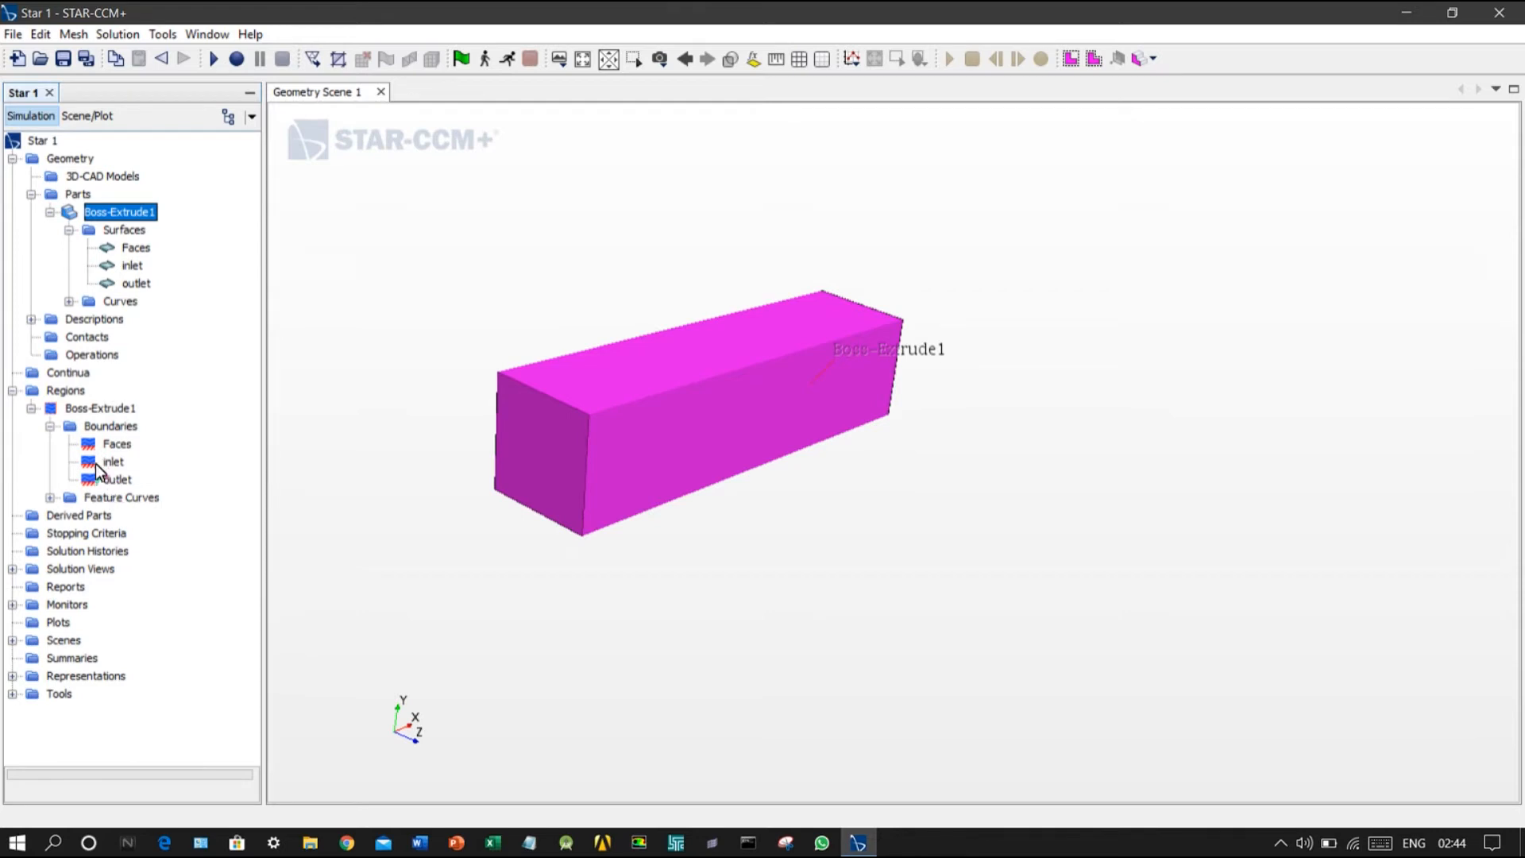
pyautogui.click(109, 461)
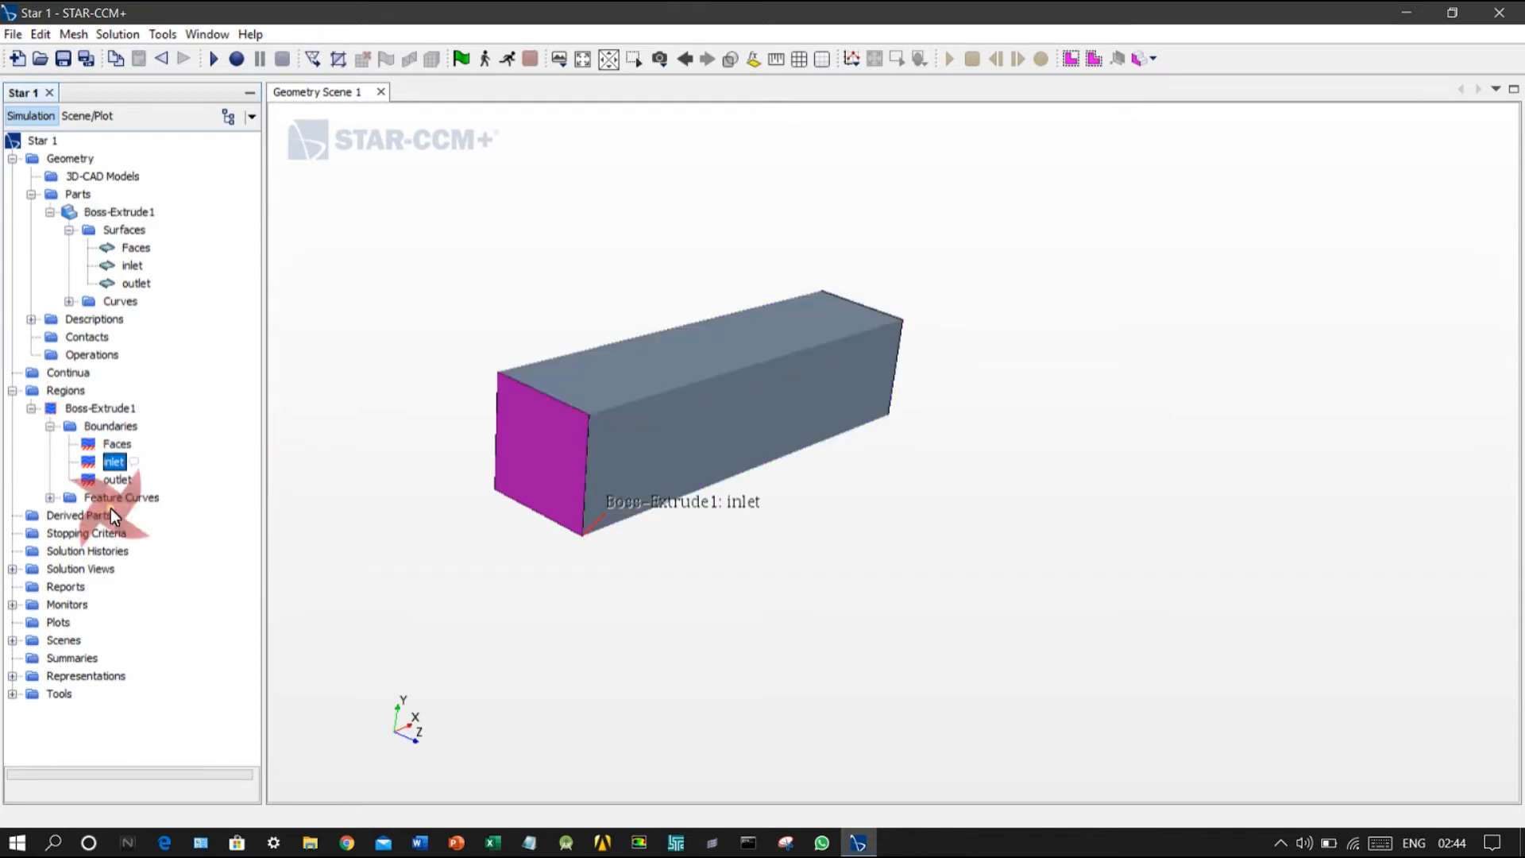
pyautogui.doubleClick(111, 463)
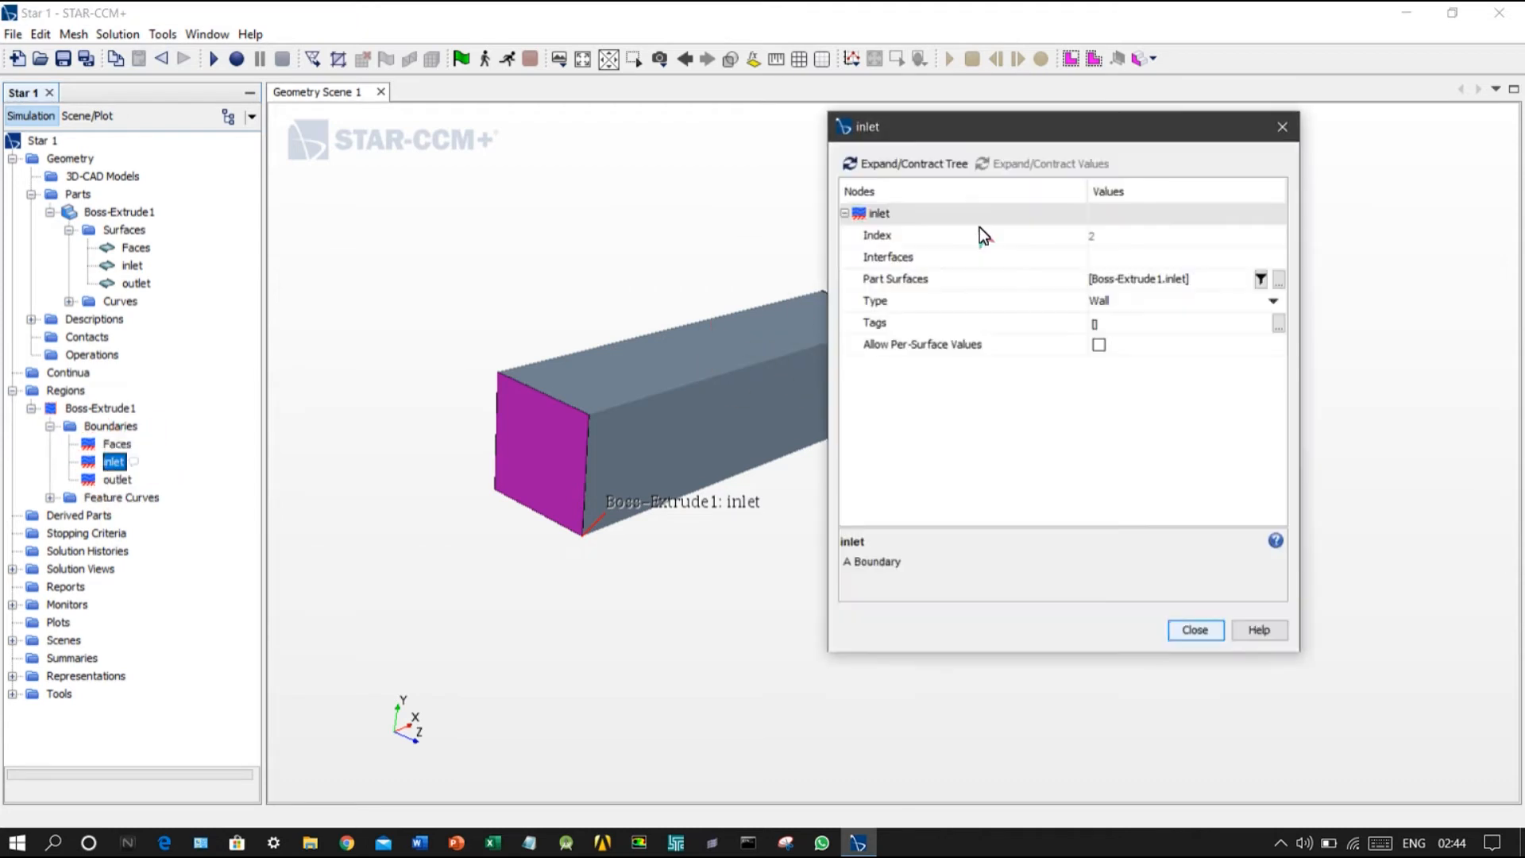
pyautogui.click(1205, 305)
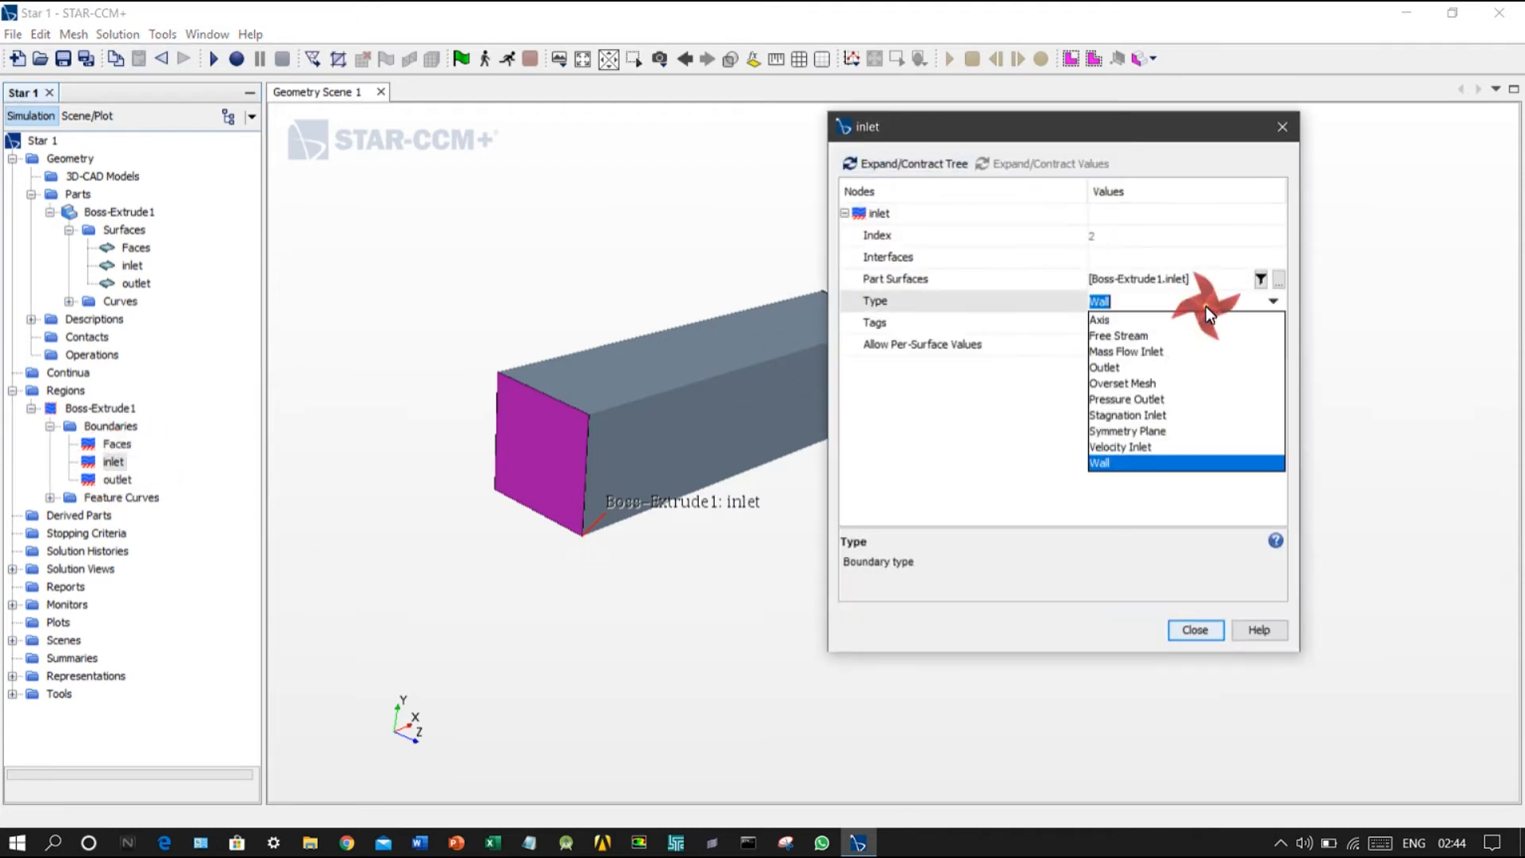
pyautogui.click(1160, 447)
pyautogui.click(1192, 630)
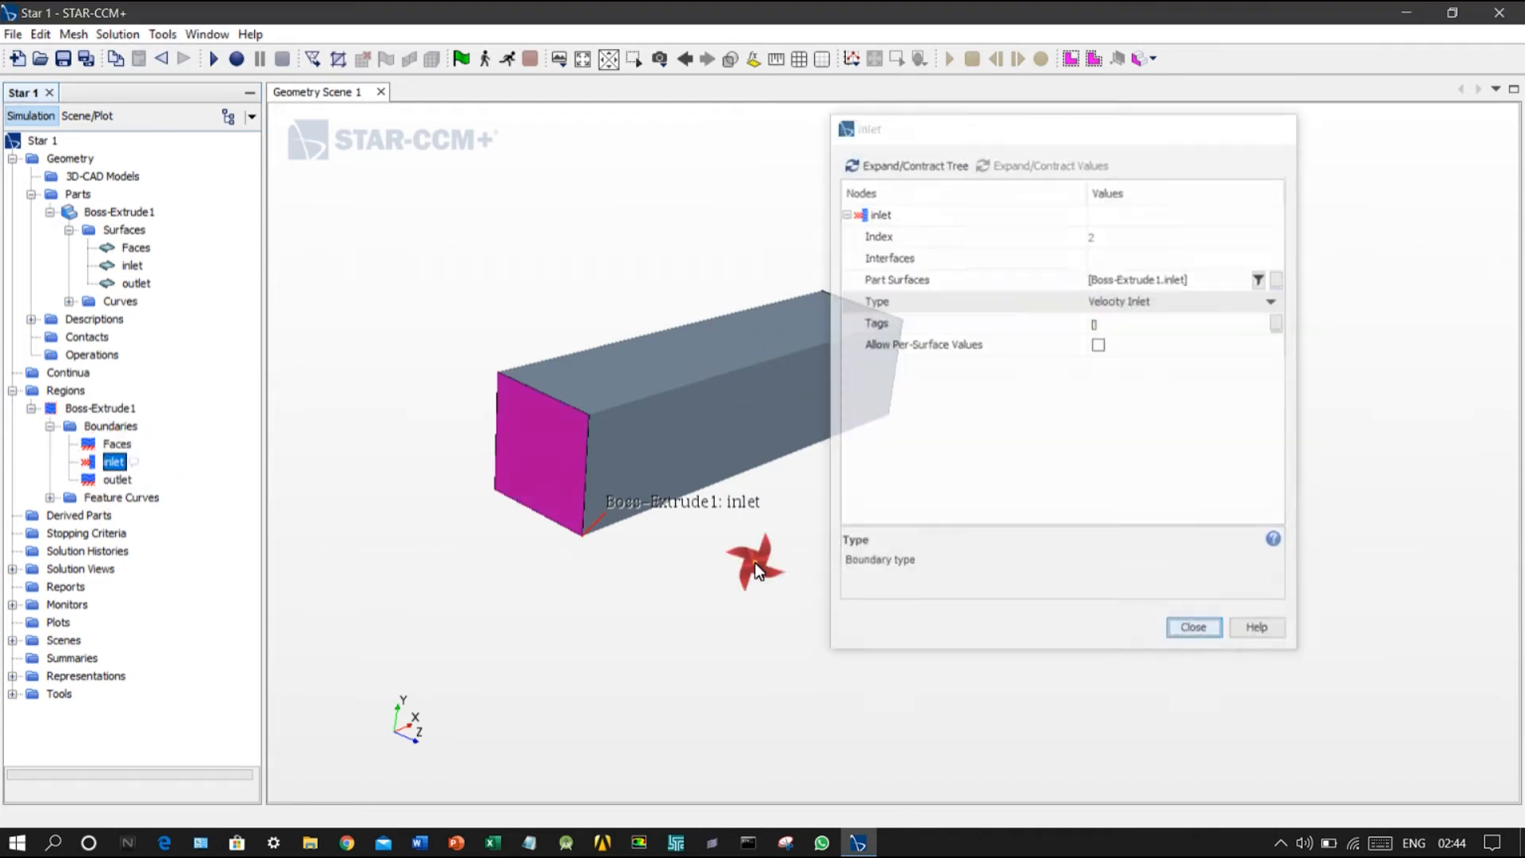
# Step: Set the boundary type of the Boss-Extrude1 region's outlet to Pressure Outlet
pyautogui.click(89, 461)
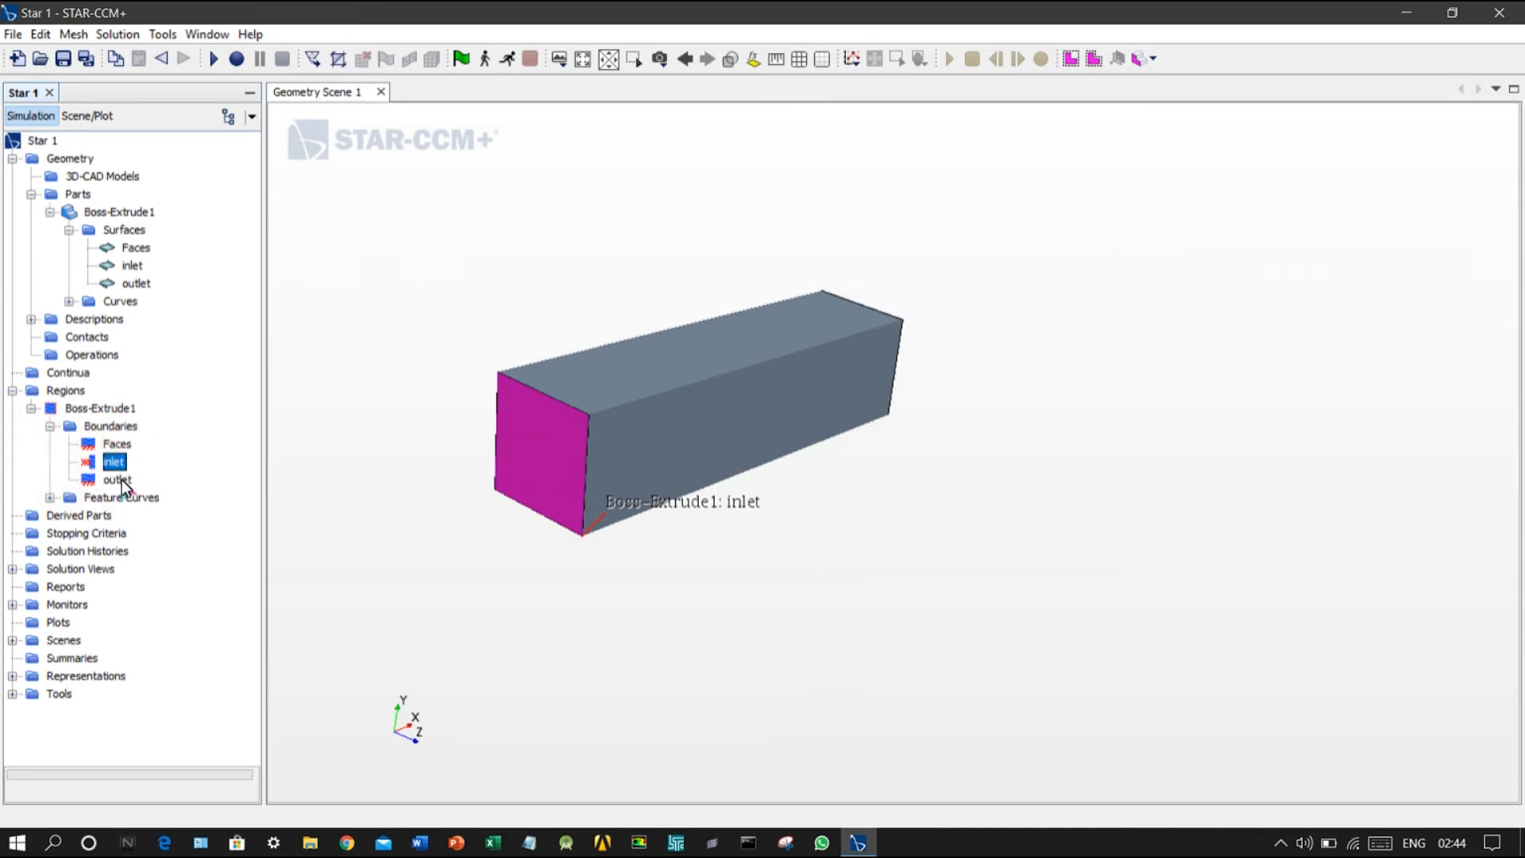
pyautogui.click(119, 479)
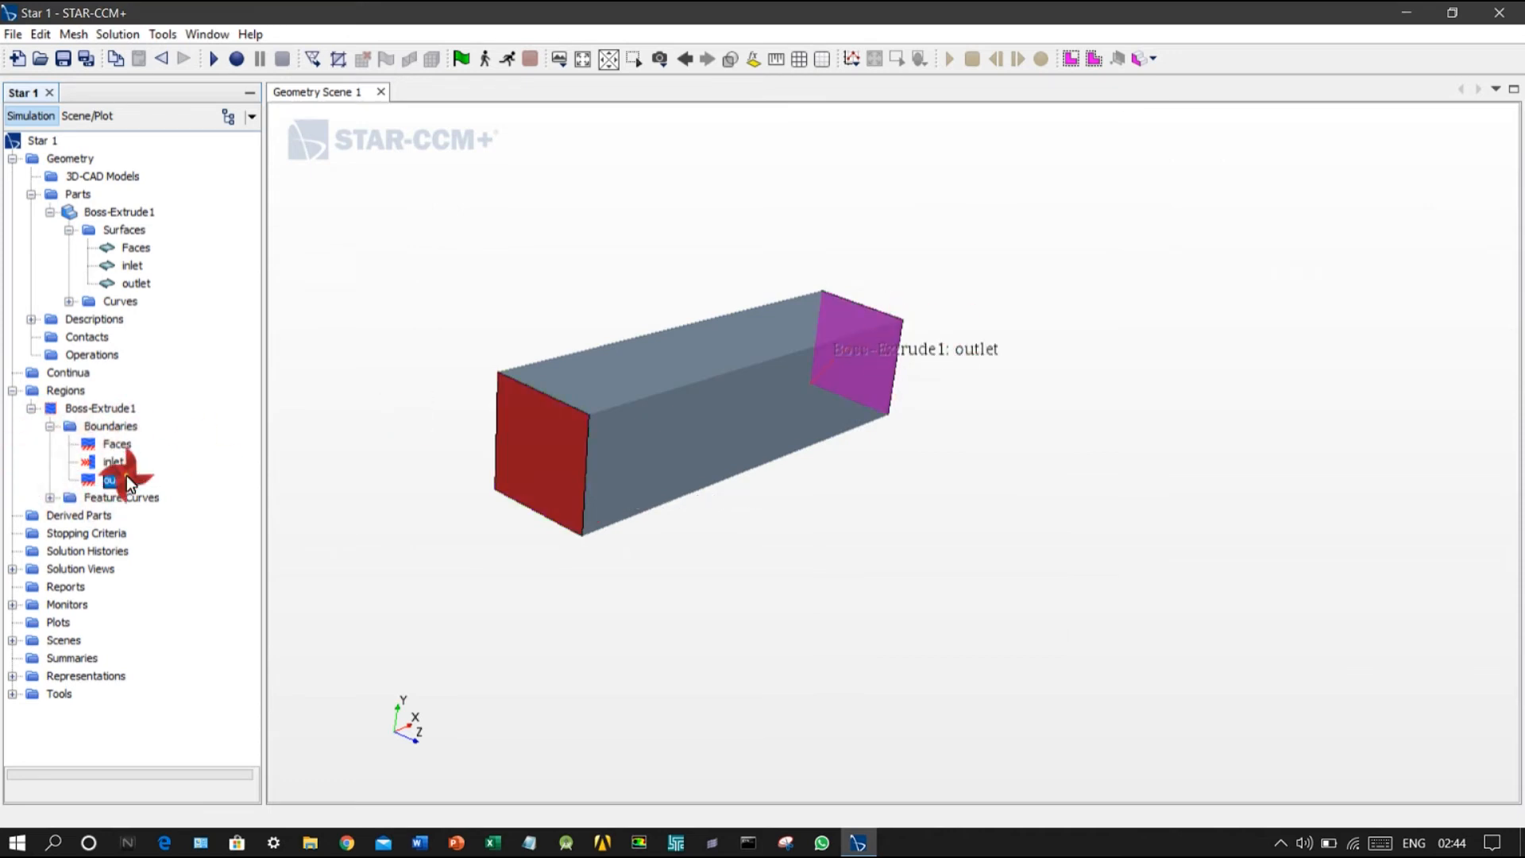
pyautogui.doubleClick(126, 475)
pyautogui.click(1178, 302)
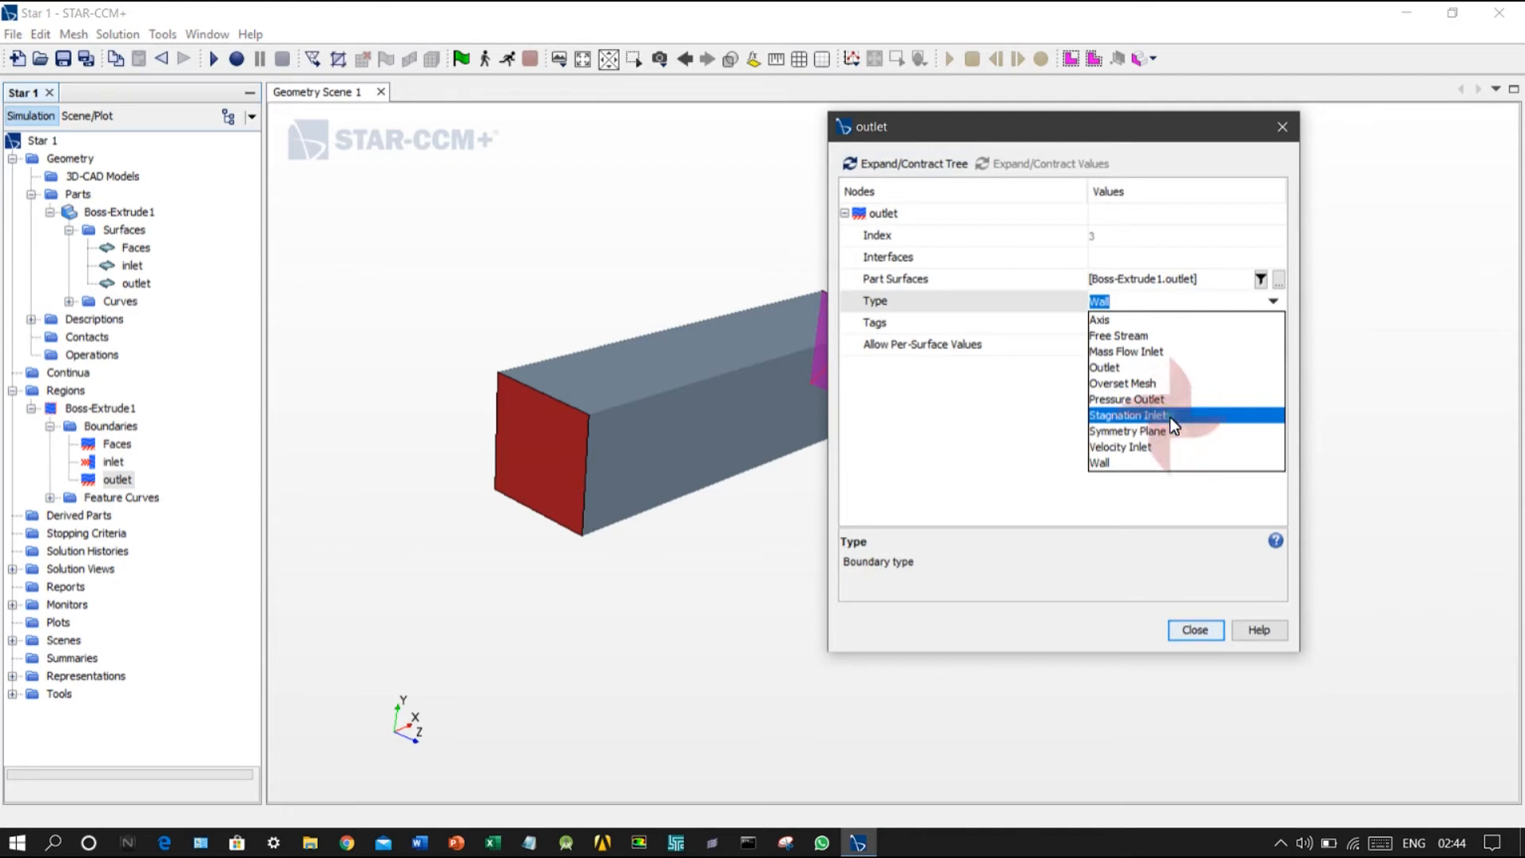
pyautogui.click(1155, 400)
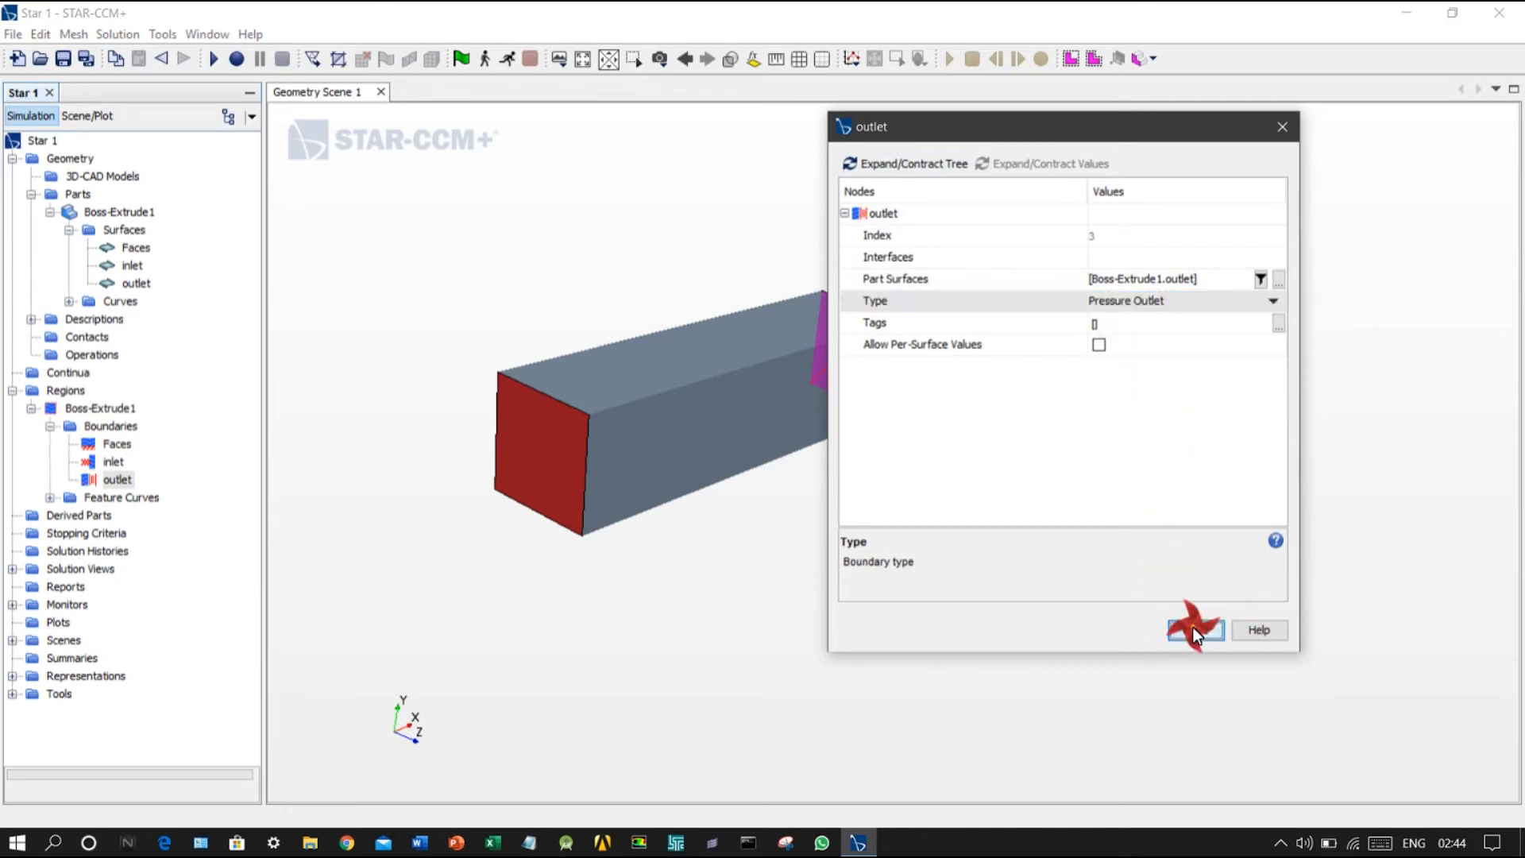
pyautogui.click(1196, 631)
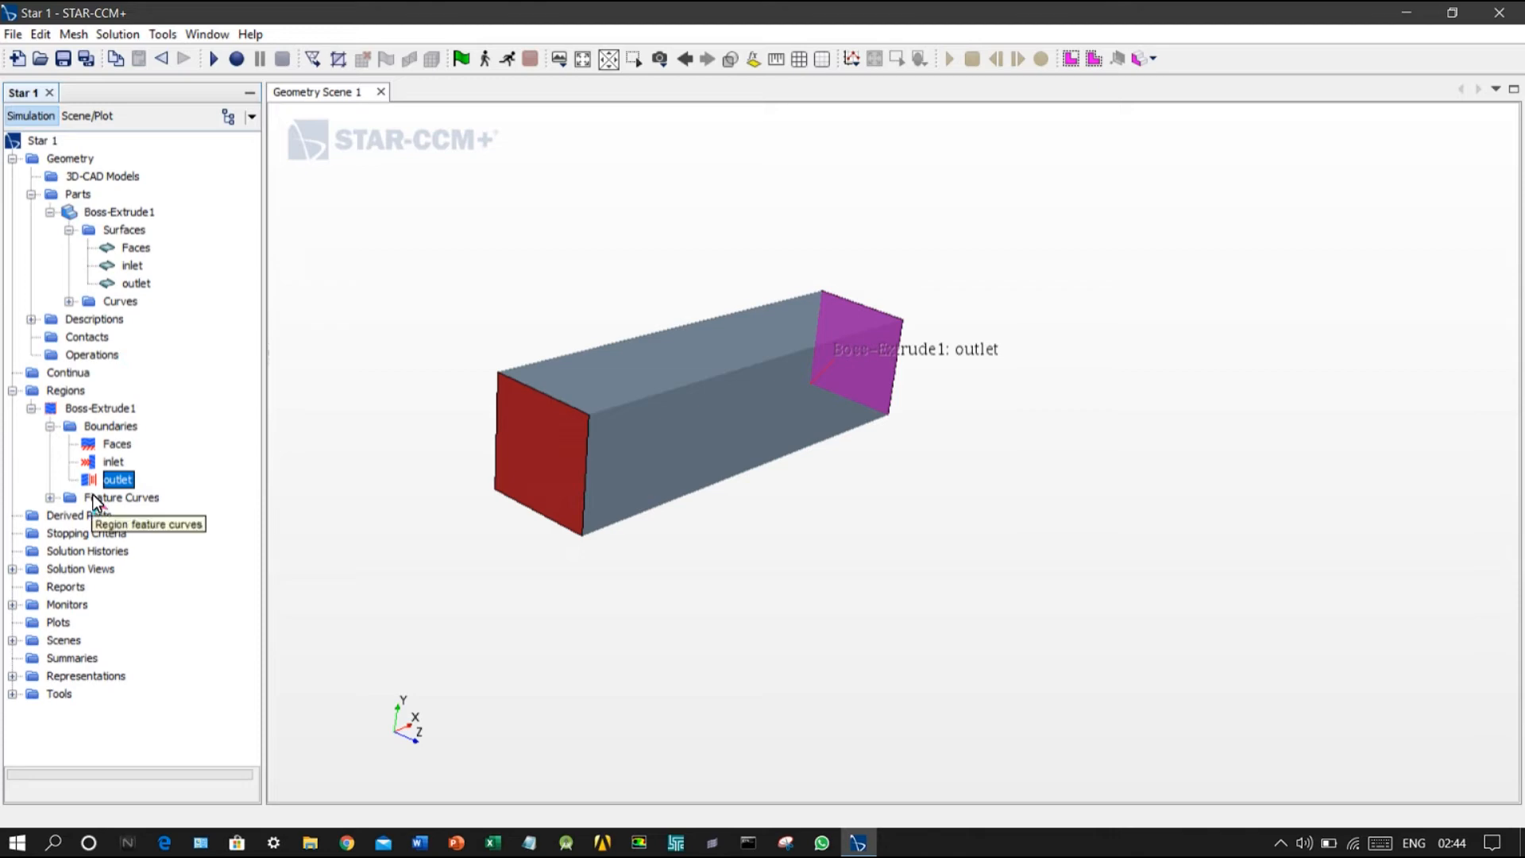
# Step: Create a new physics continuum for the simulation
pyautogui.rightClick(59, 372)
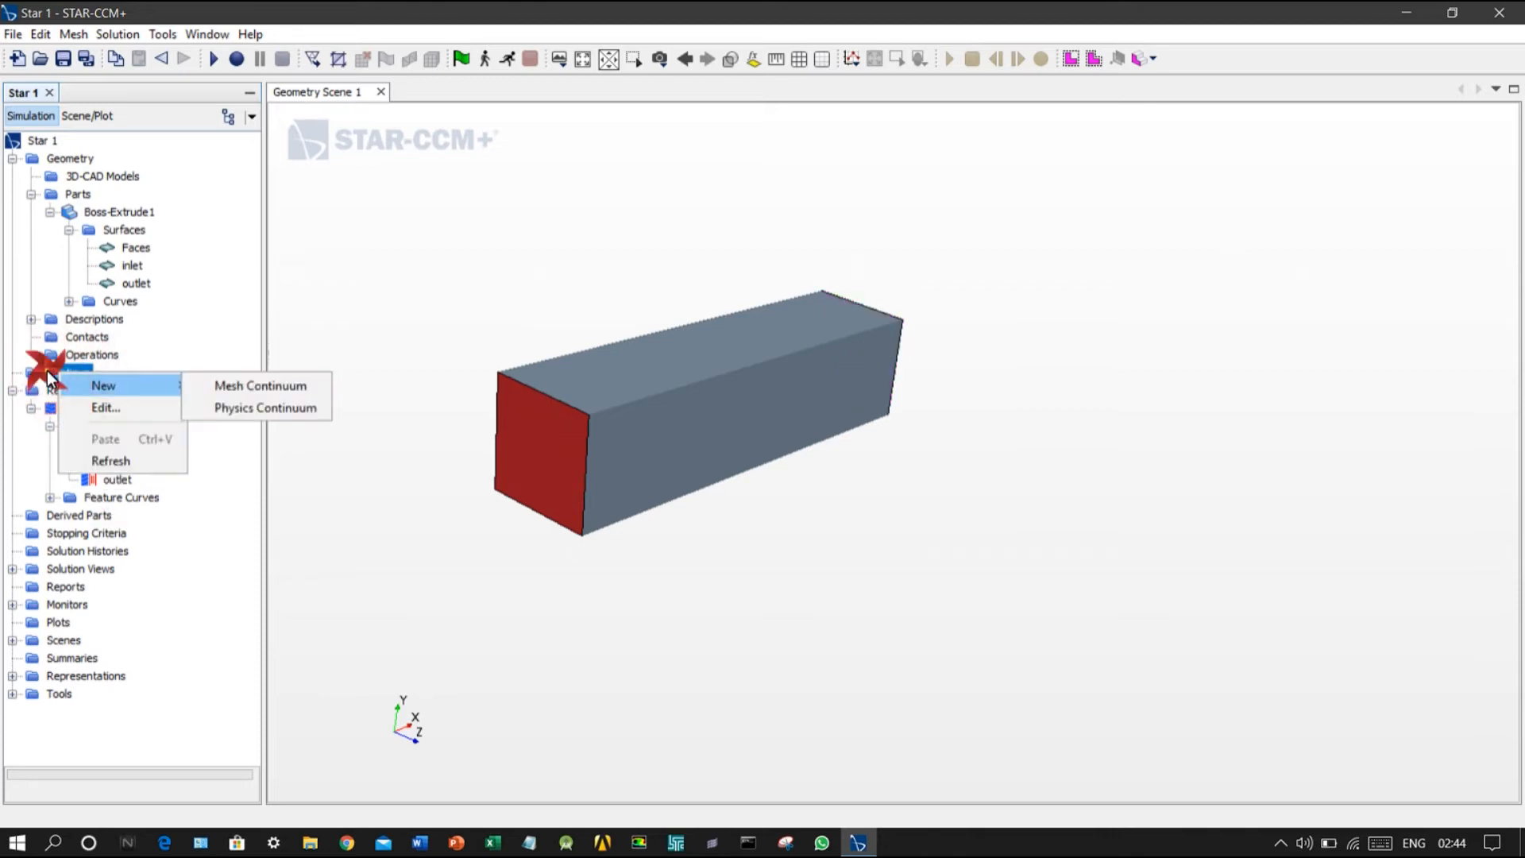
pyautogui.click(46, 370)
pyautogui.rightClick(53, 370)
pyautogui.click(278, 402)
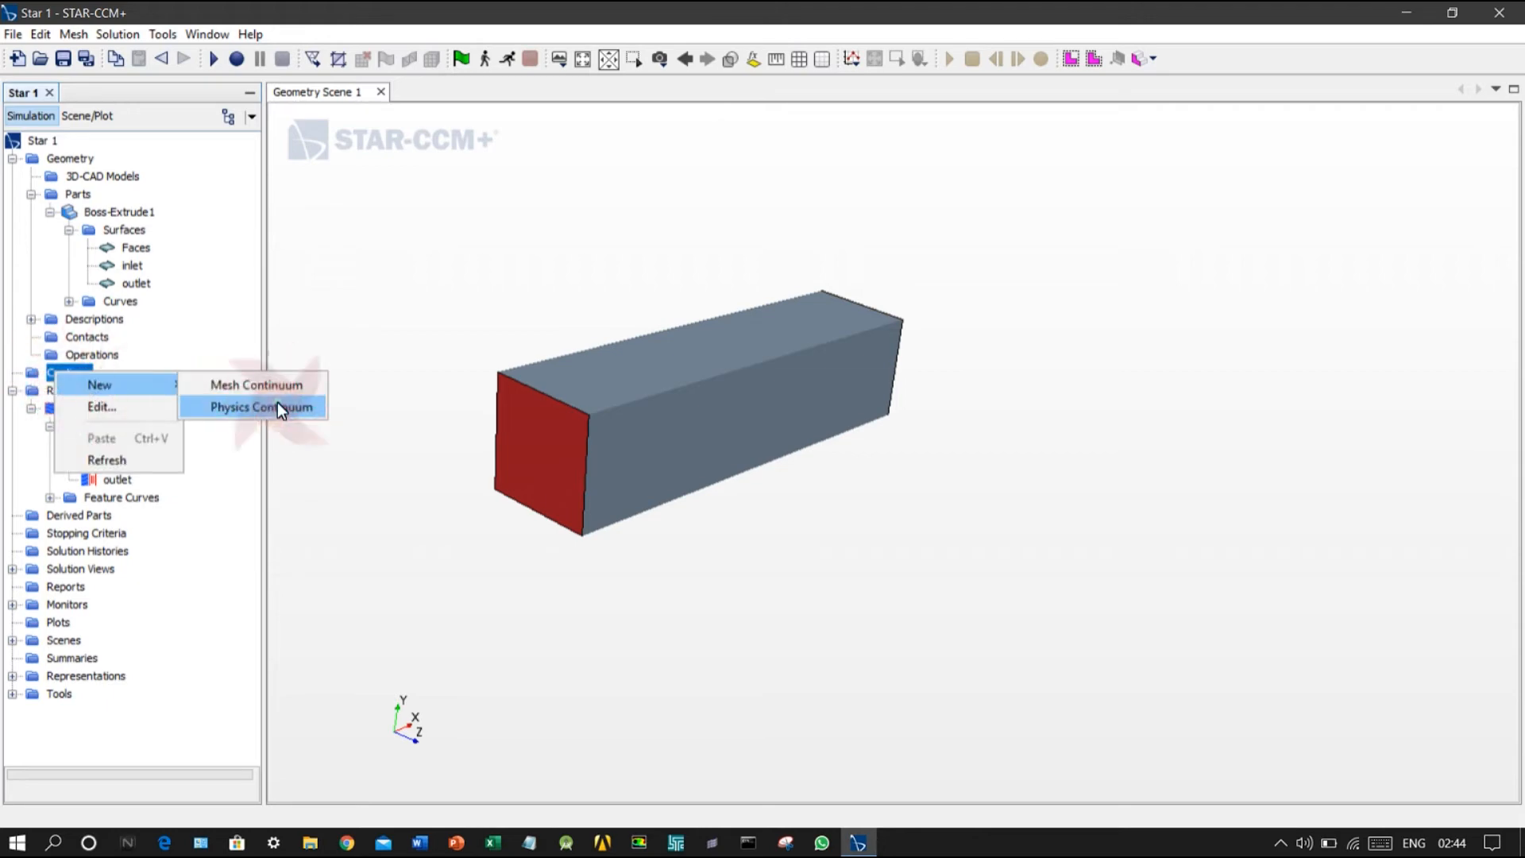
pyautogui.click(780, 262)
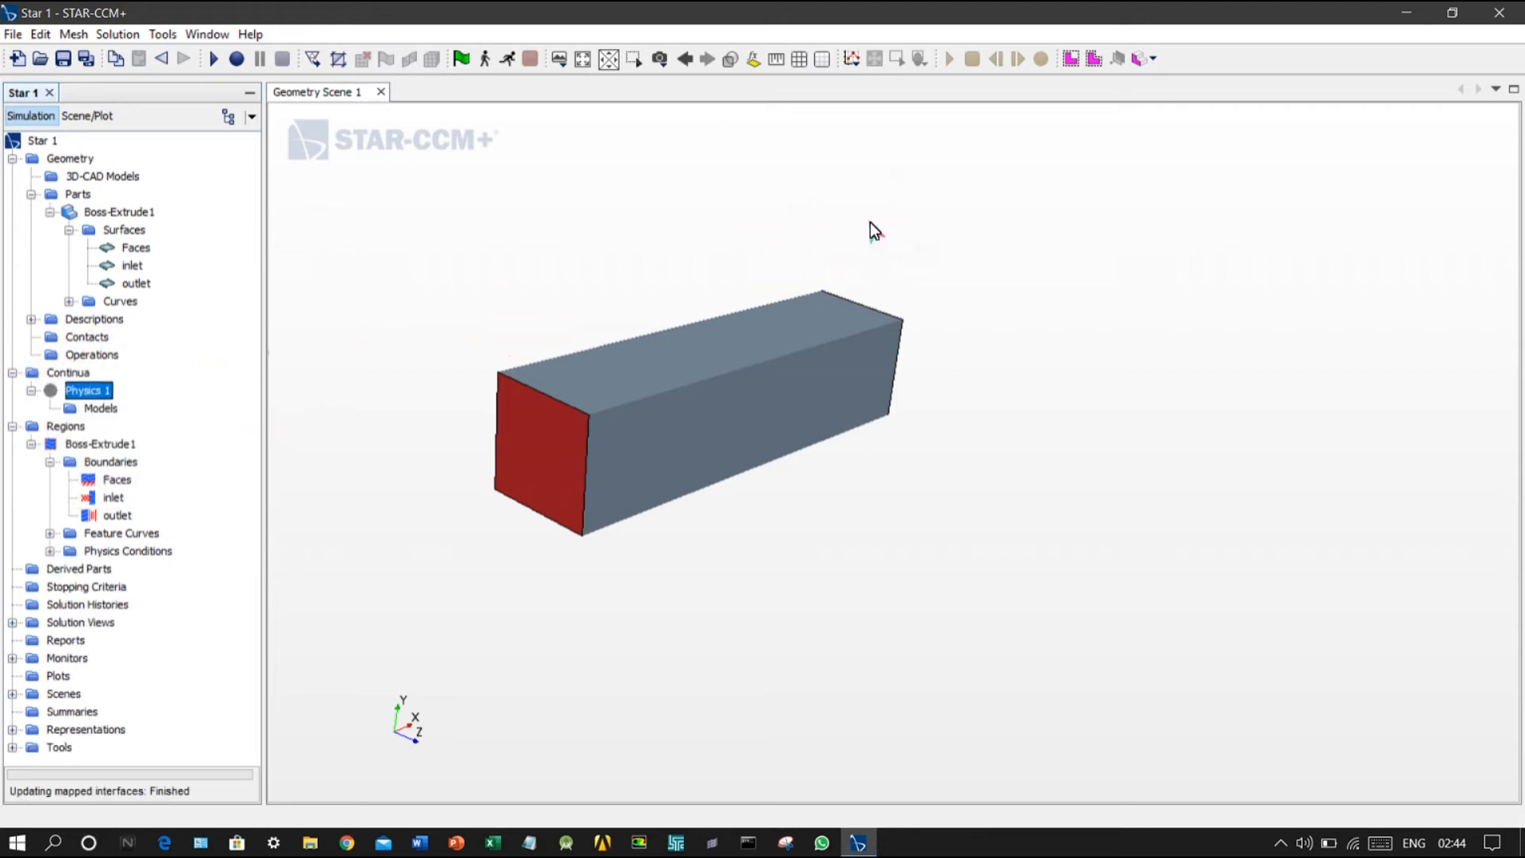
# Step: Enable the Three Dimensional, Steady, Gas, Segregated Flow, Constant Density and Laminar models for the physics continuum
pyautogui.click(101, 408)
pyautogui.doubleClick(102, 407)
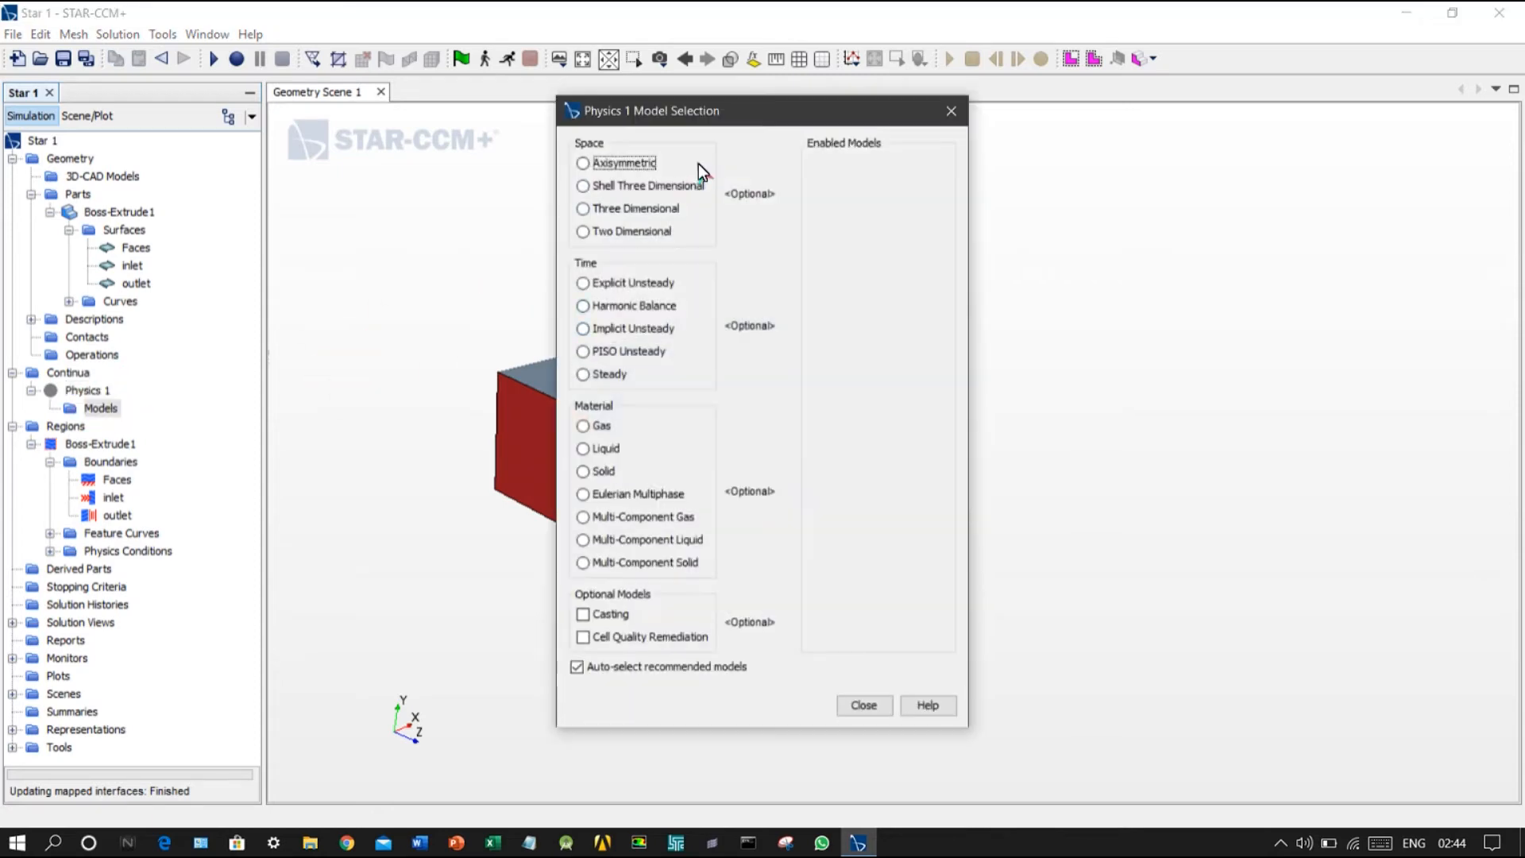
pyautogui.moveTo(640, 109); pyautogui.dragTo(1138, 27)
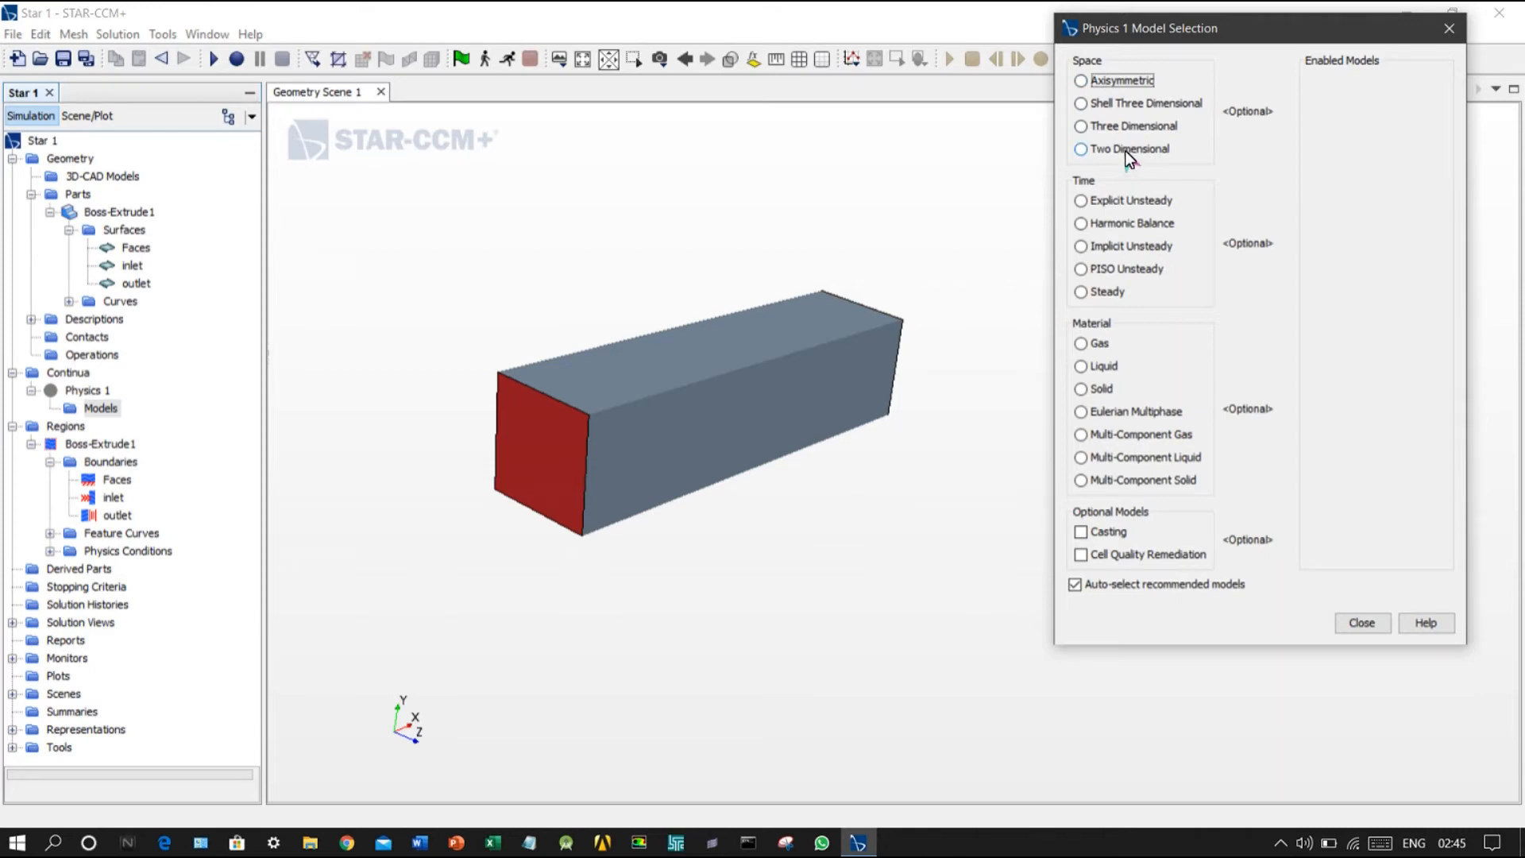
pyautogui.click(1146, 127)
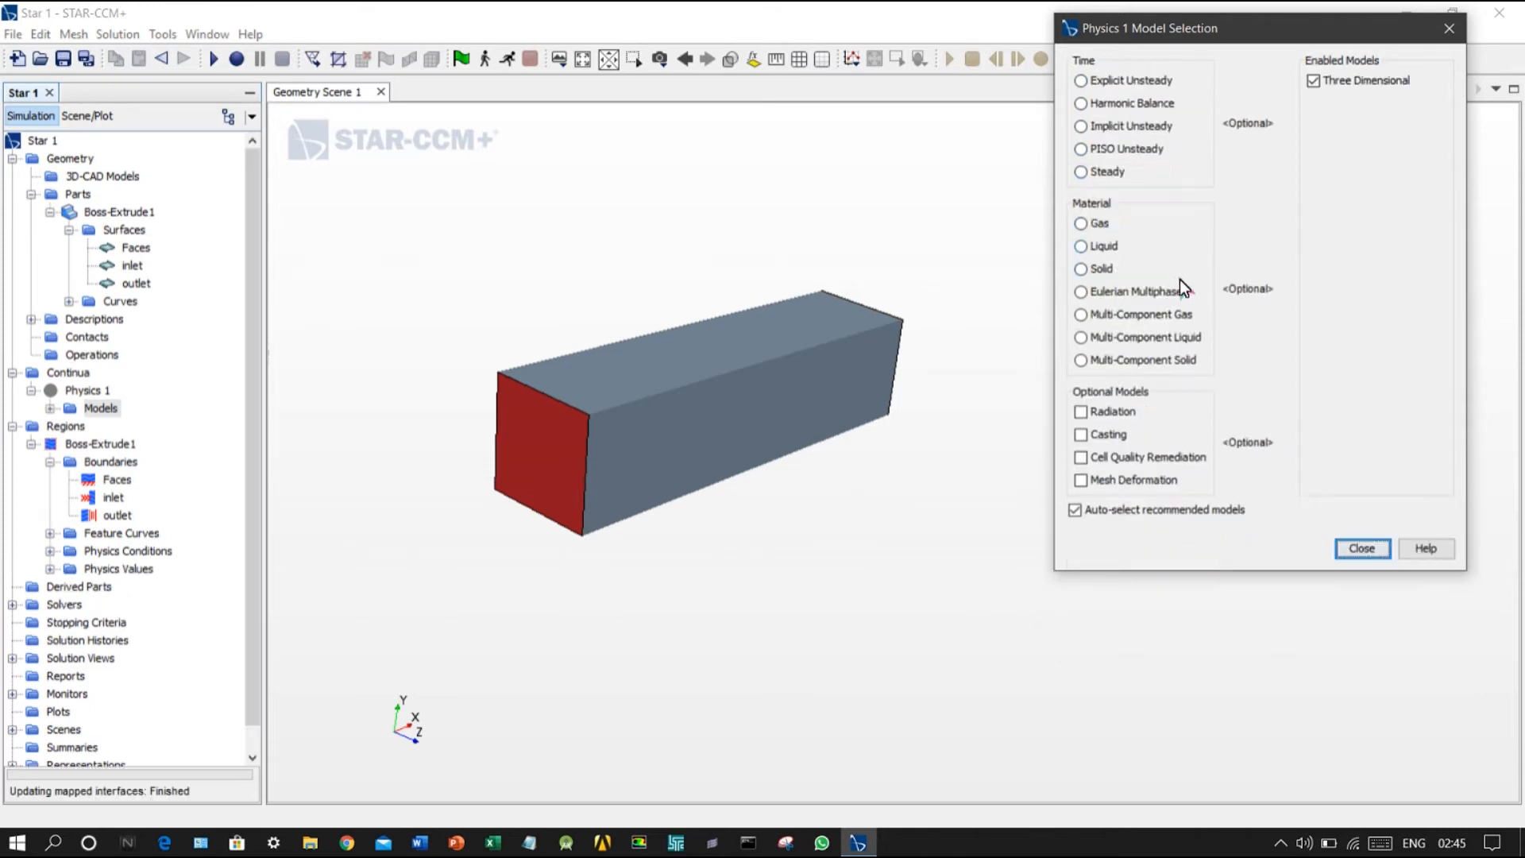
pyautogui.click(1107, 166)
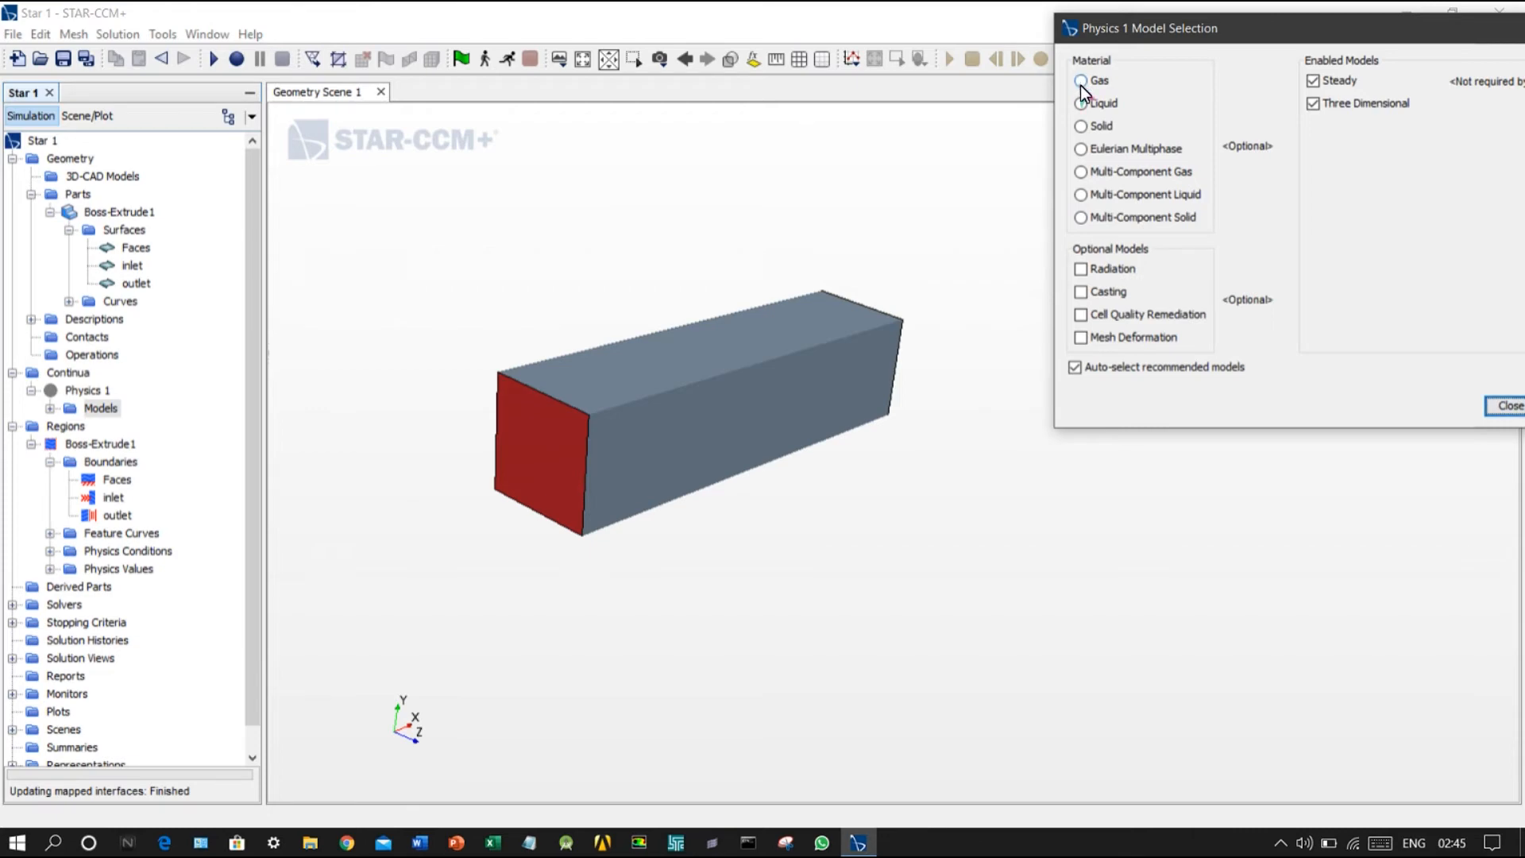
pyautogui.click(1080, 82)
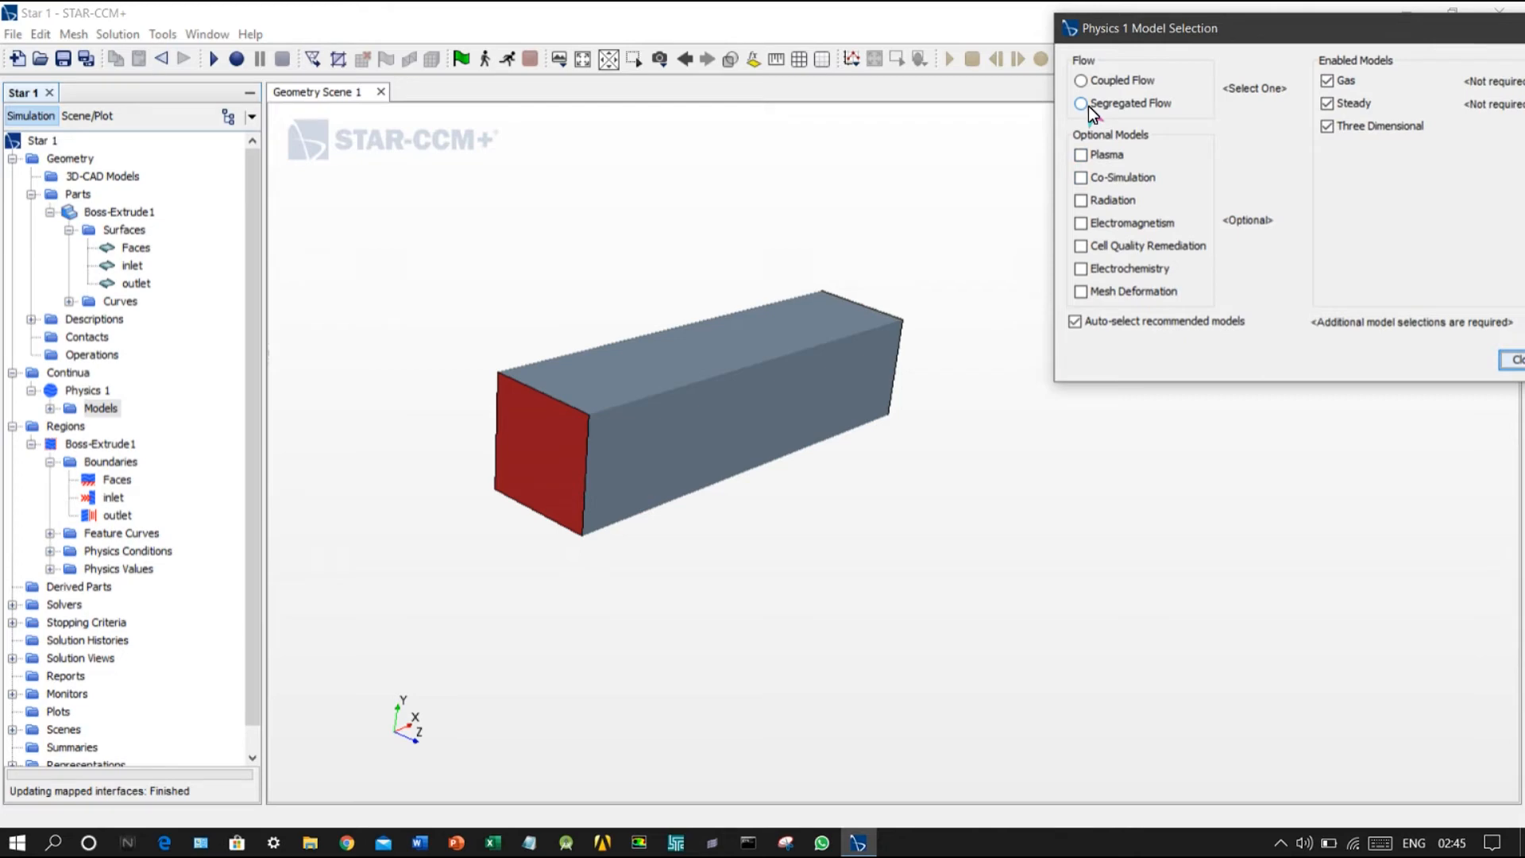
pyautogui.click(1090, 106)
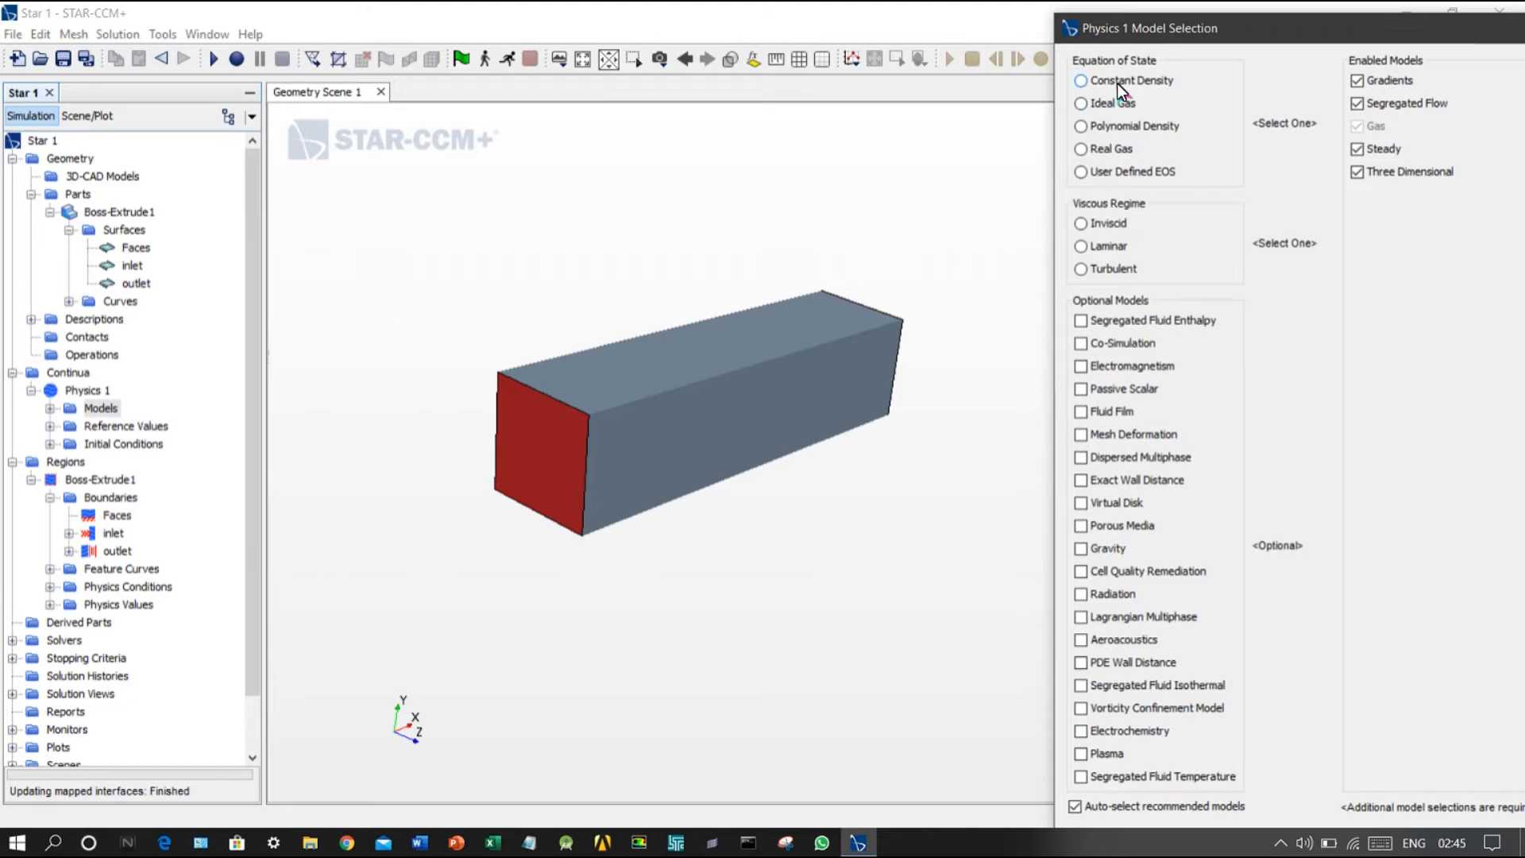
pyautogui.click(1117, 83)
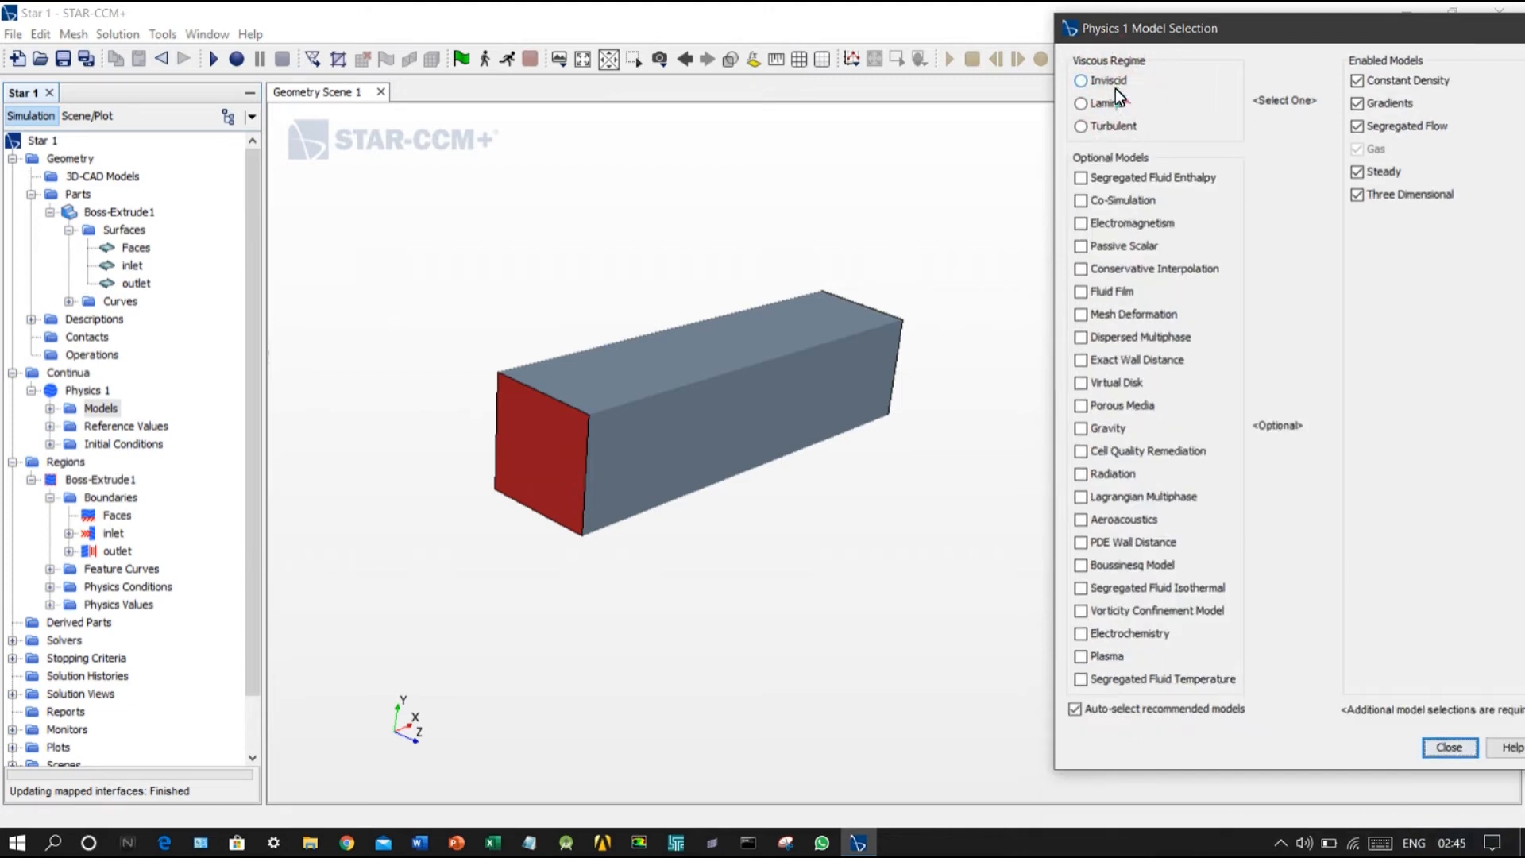
pyautogui.click(1115, 105)
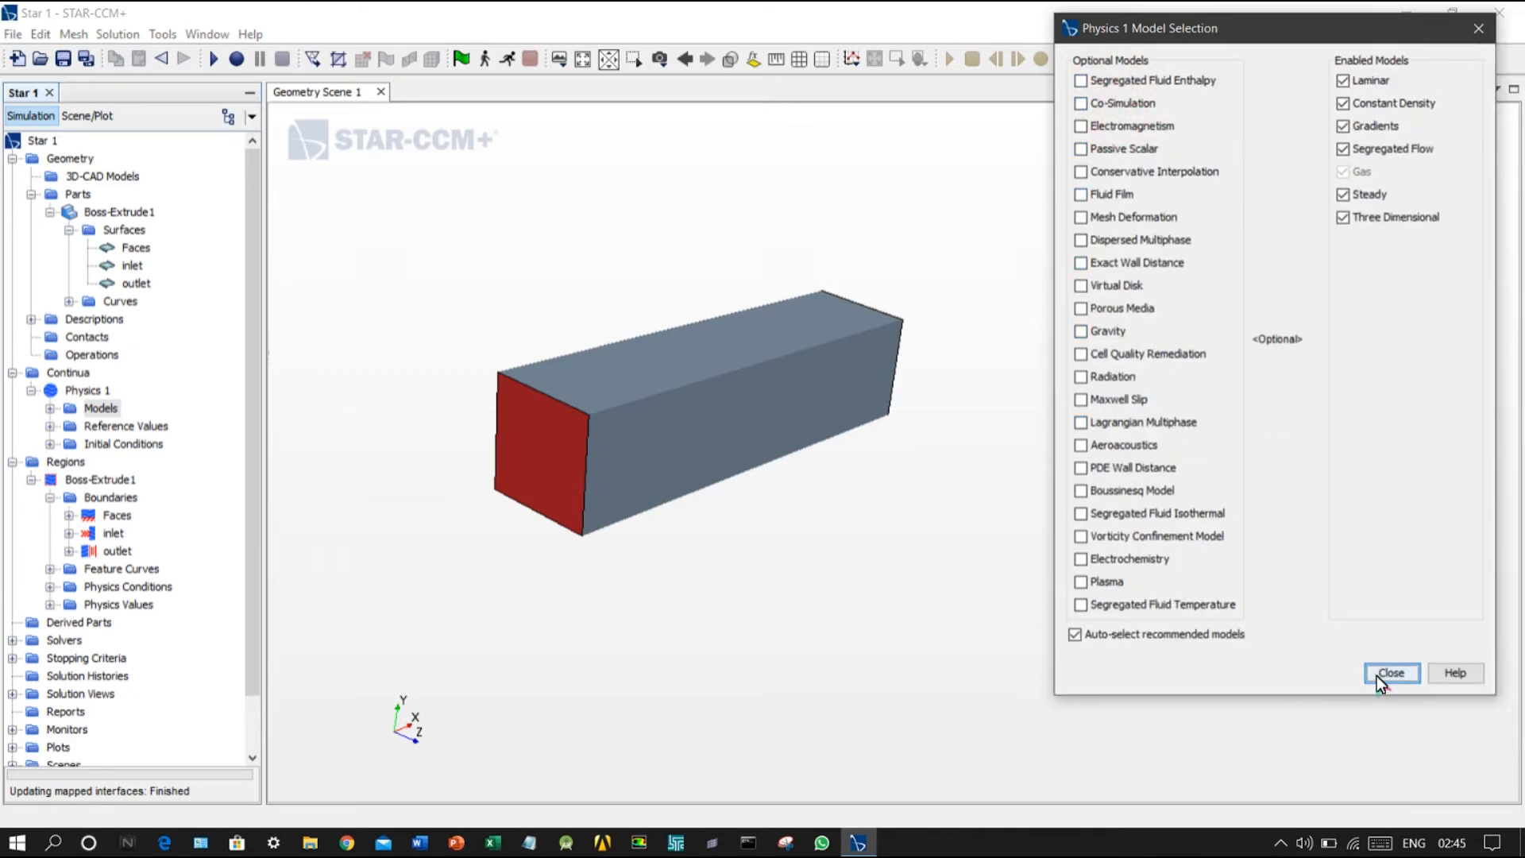
pyautogui.click(1390, 673)
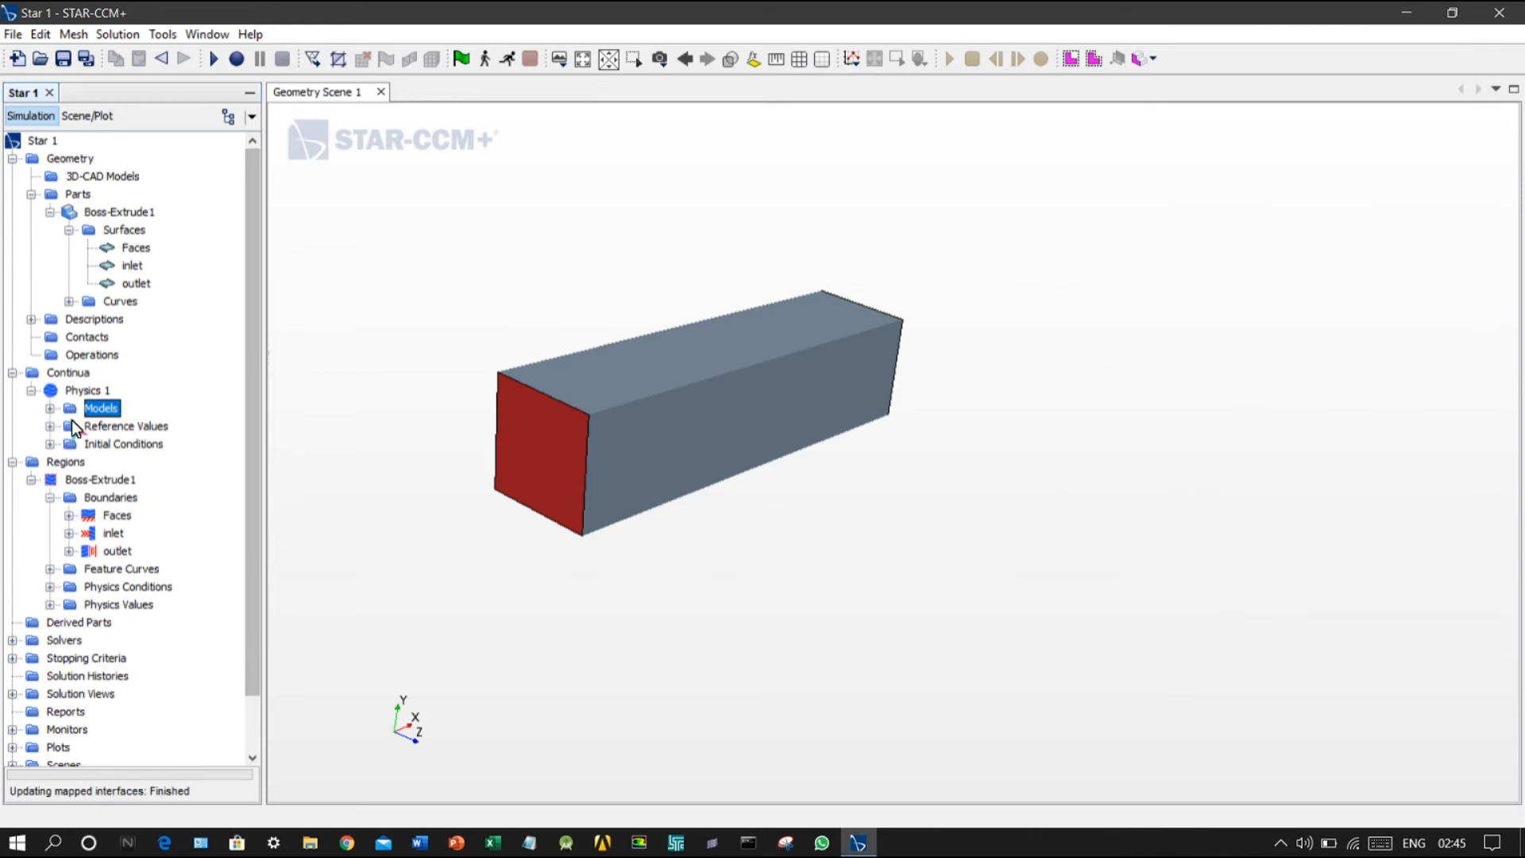
# Step: Set the first component of the initial velocity to 0.1 m/s and review the initial pressure settings
pyautogui.click(50, 443)
pyautogui.doubleClick(127, 480)
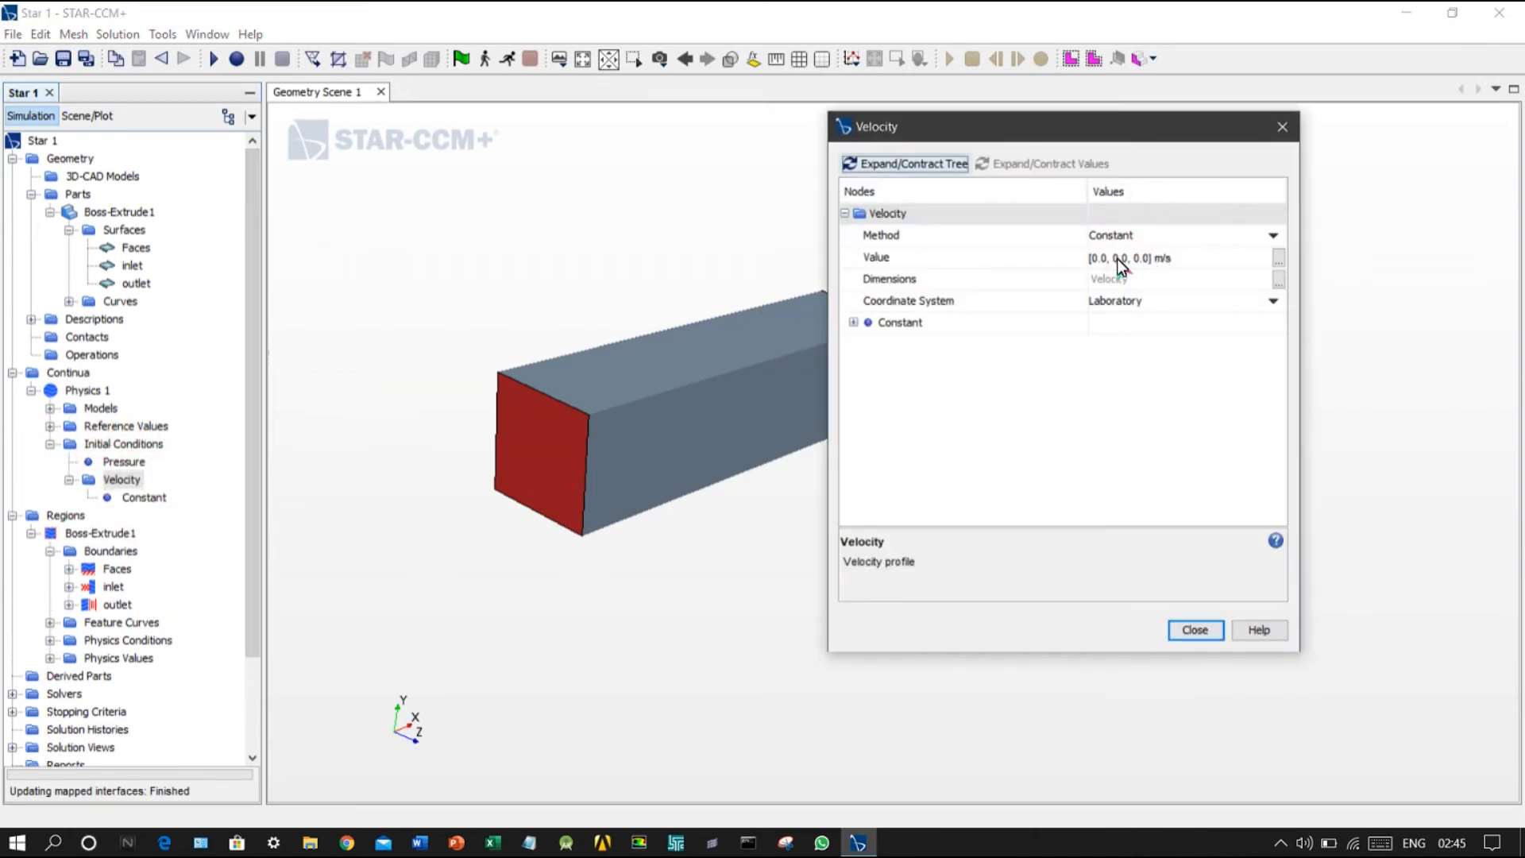
pyautogui.click(1113, 257)
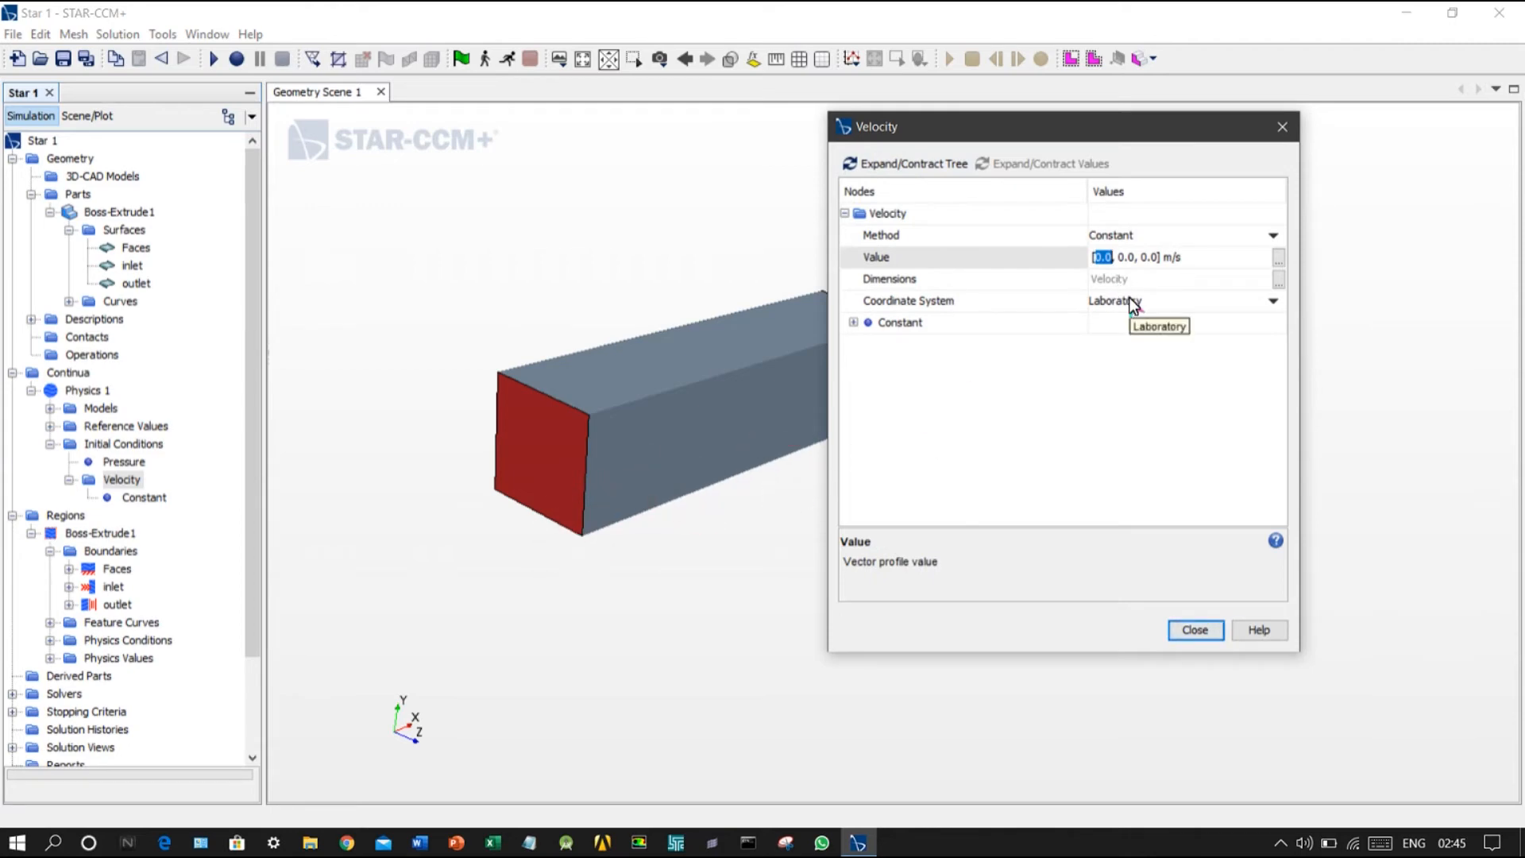
pyautogui.write('0.1')
pyautogui.click(1195, 630)
pyautogui.doubleClick(135, 461)
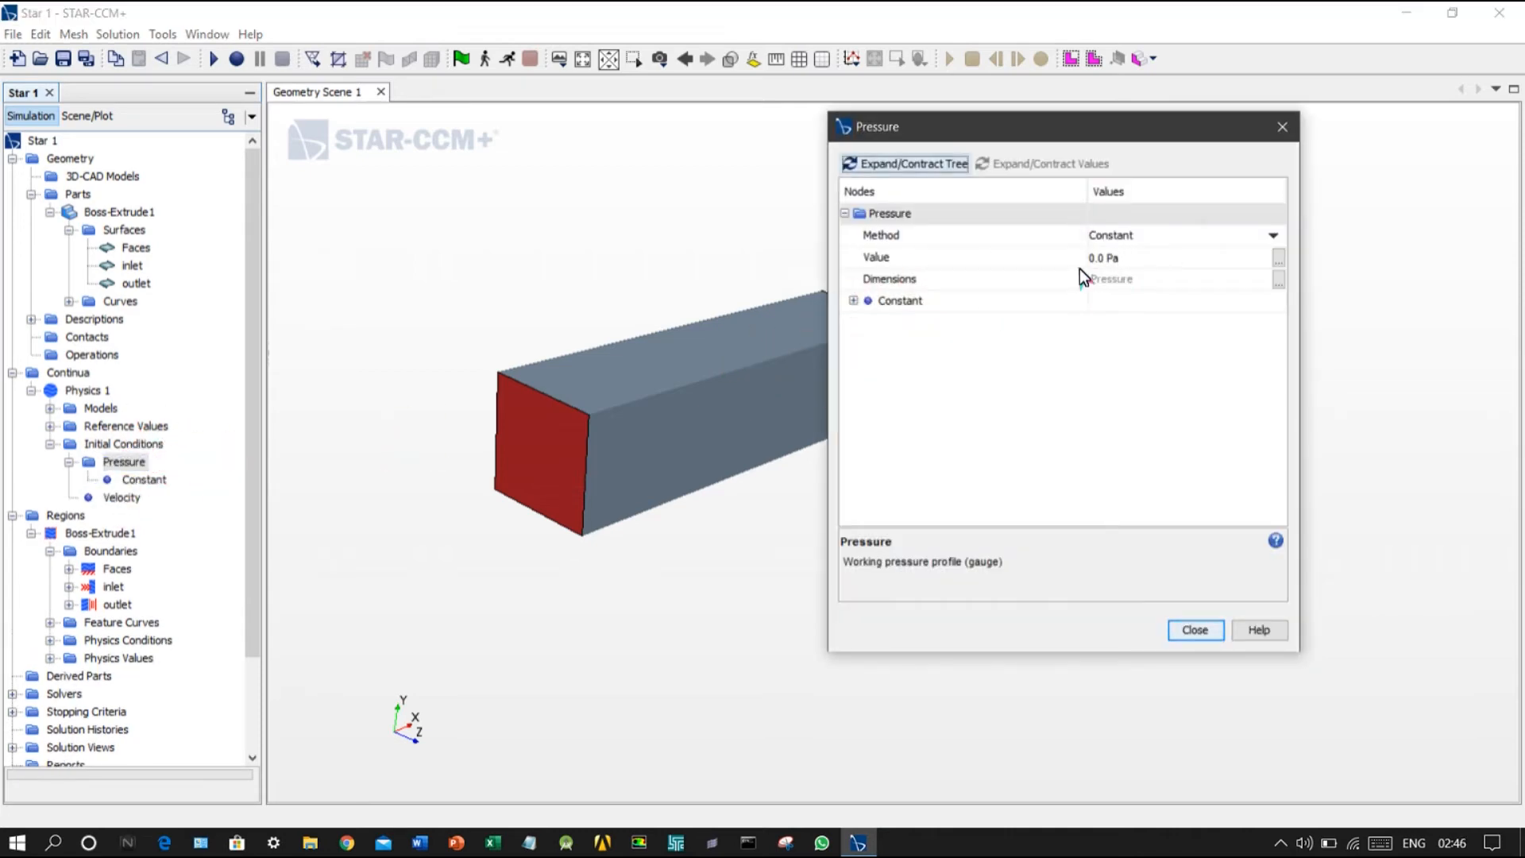
pyautogui.click(1181, 634)
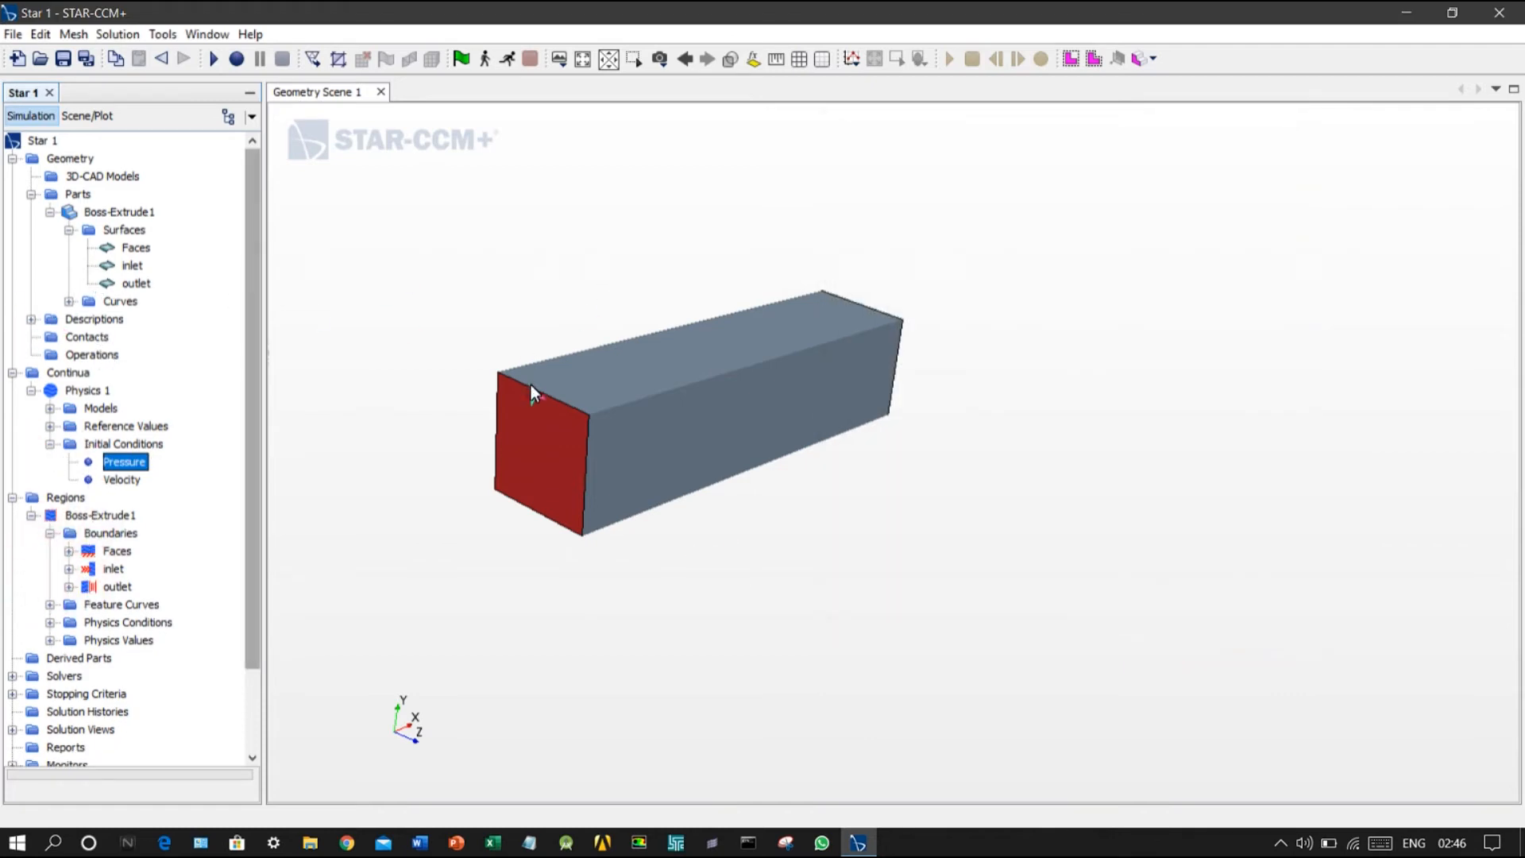
# Step: Create a new mesh continuum alongside the physics continuum
pyautogui.rightClick(74, 374)
pyautogui.moveTo(119, 385)
pyautogui.click(294, 385)
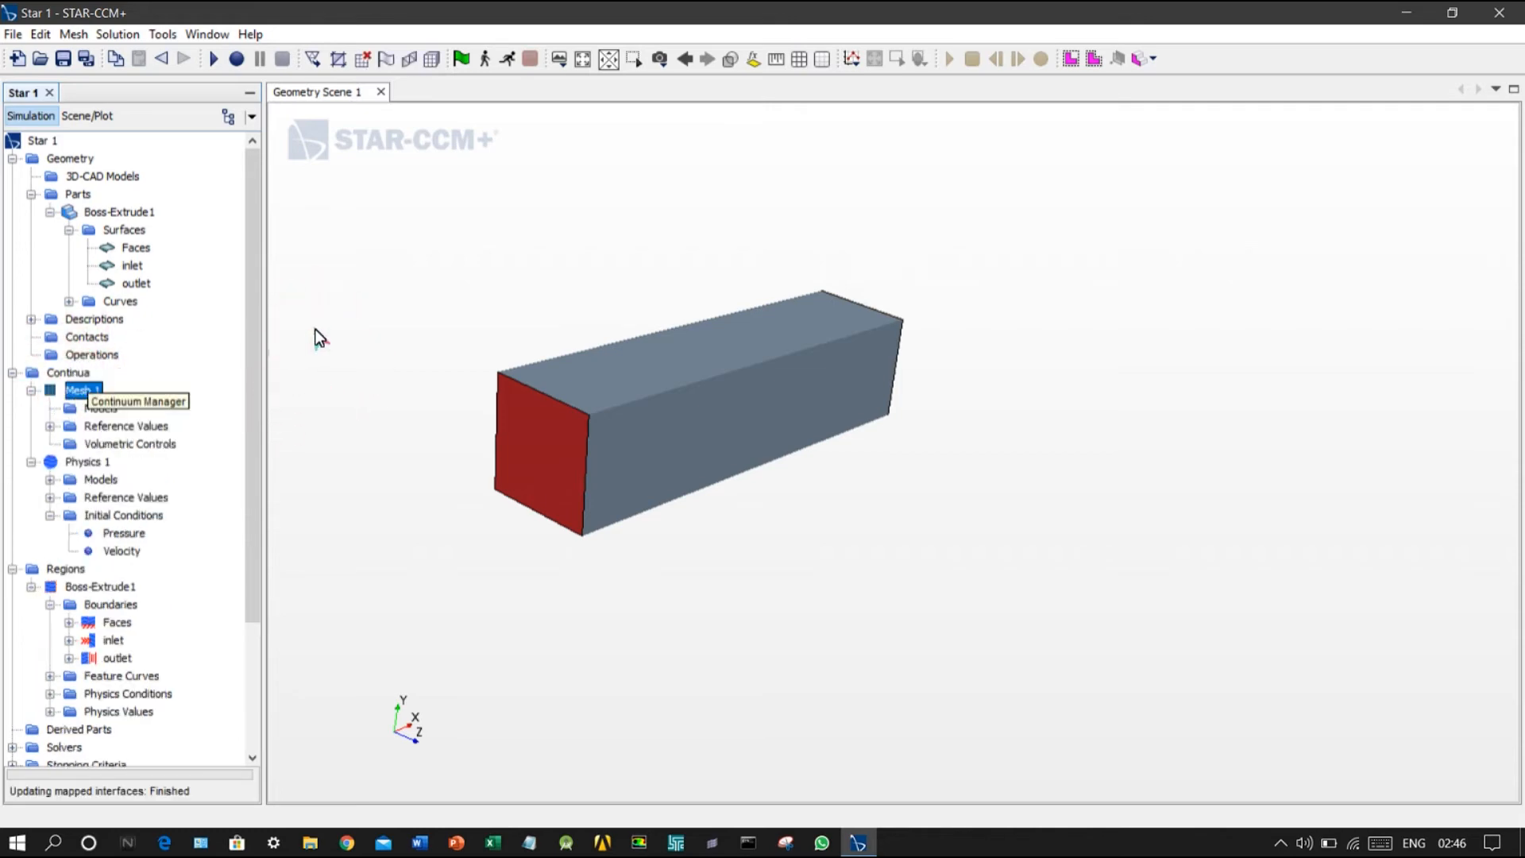
# Step: Enable the Surface Wrapper, Surface Remesher and Trimmer models for the mesh continuum
pyautogui.click(98, 408)
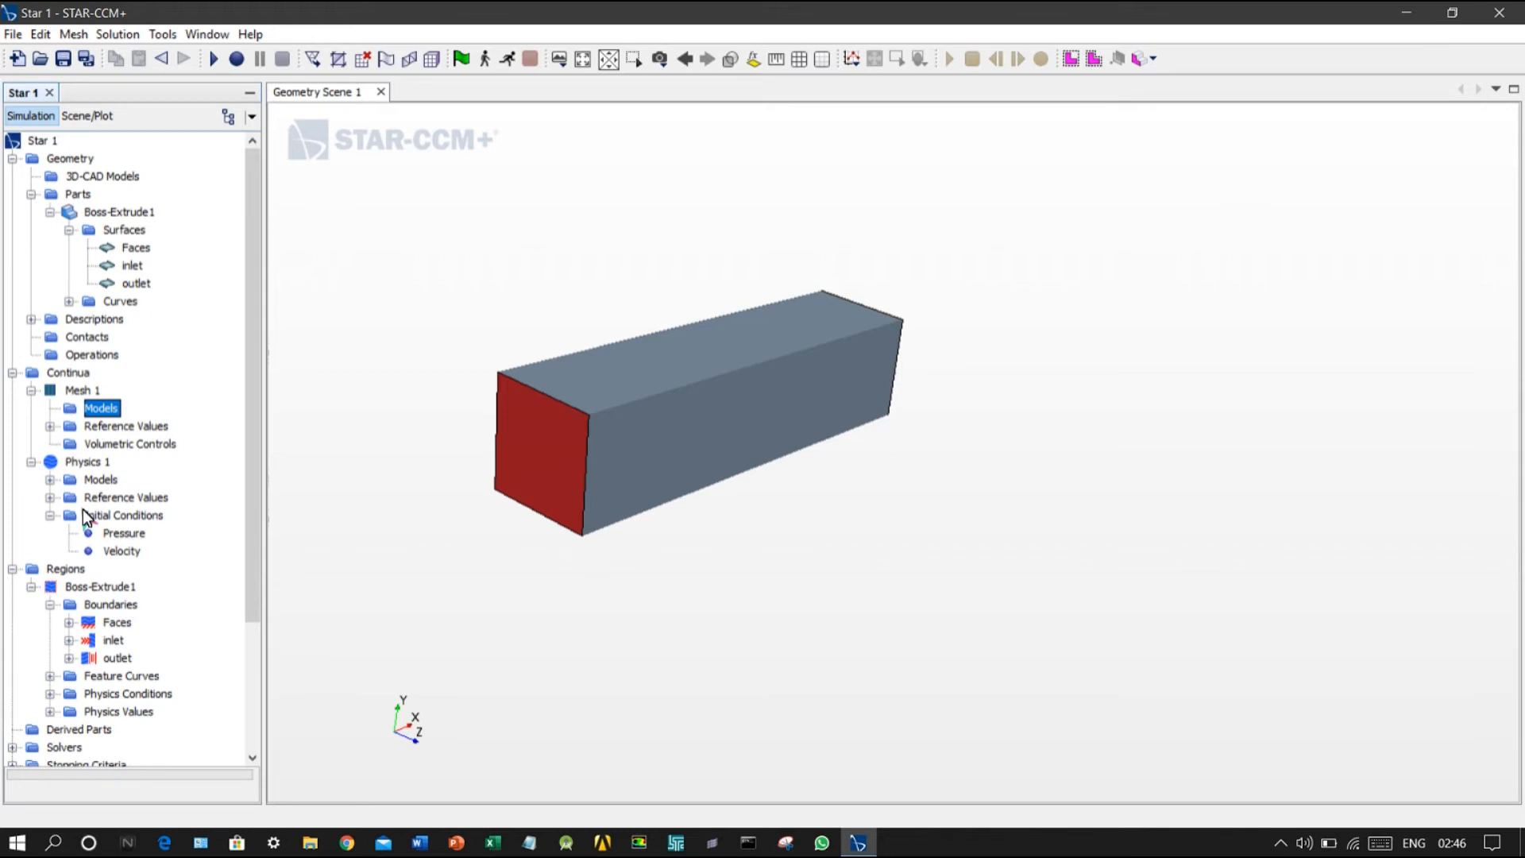
pyautogui.click(110, 410)
pyautogui.click(632, 349)
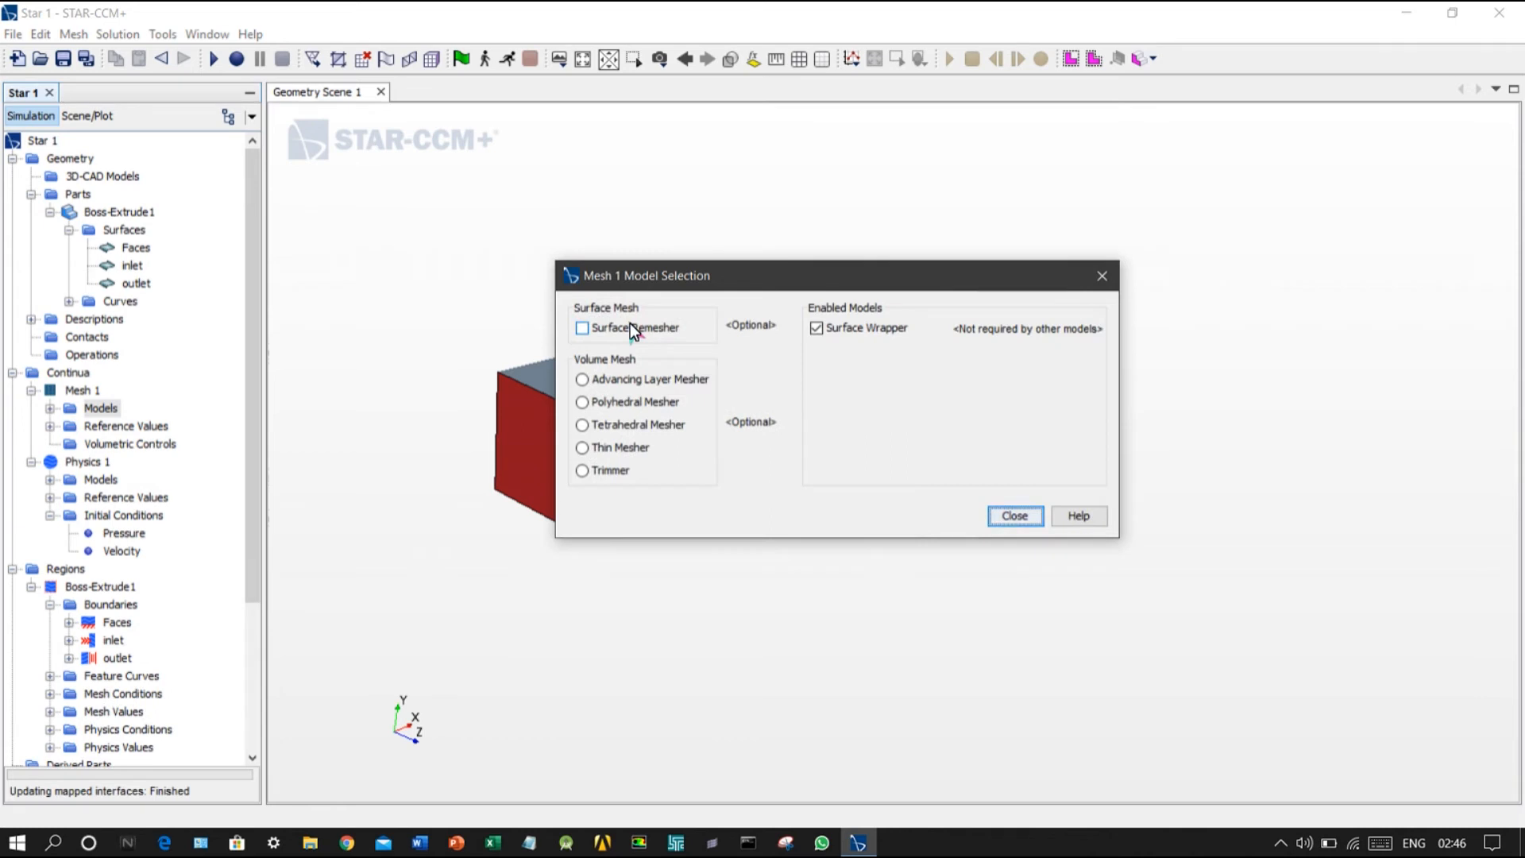
pyautogui.click(630, 326)
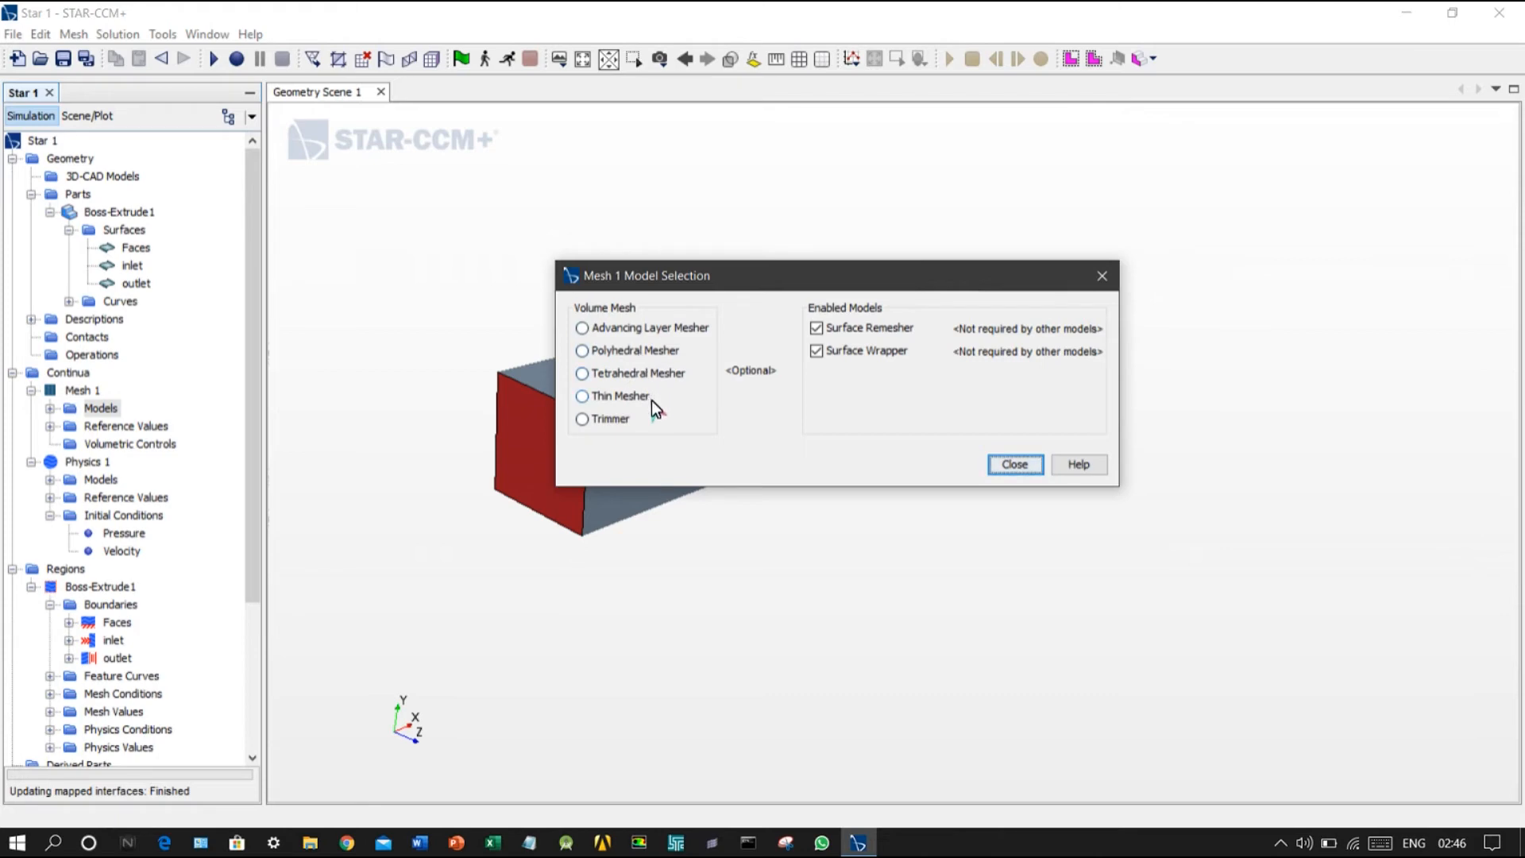
pyautogui.click(629, 427)
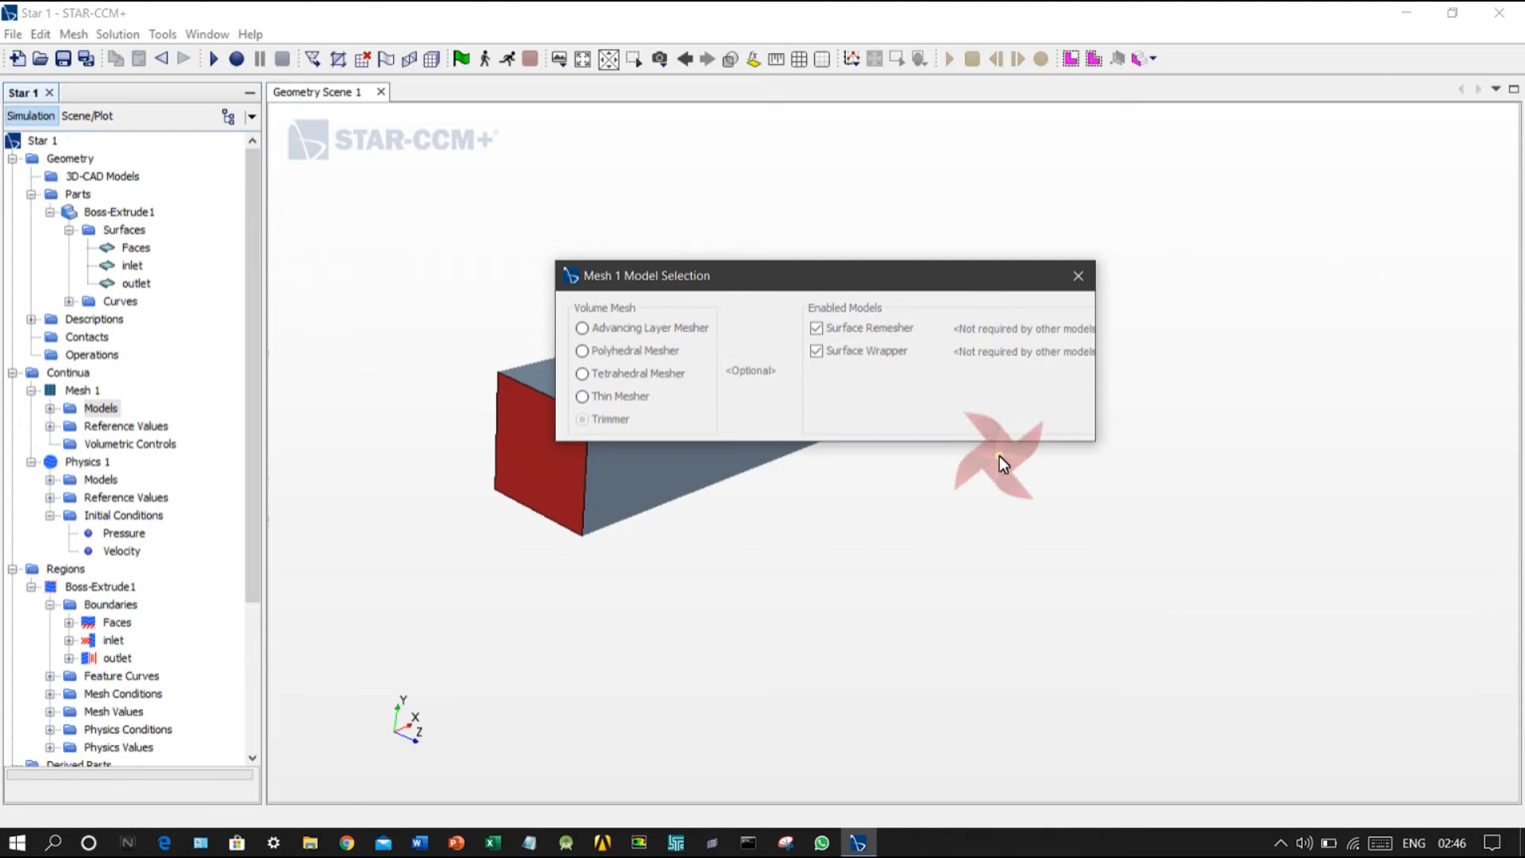
pyautogui.click(992, 415)
# Step: Set the base size in the mesh continuum's reference values to 0.10 m
pyautogui.click(54, 424)
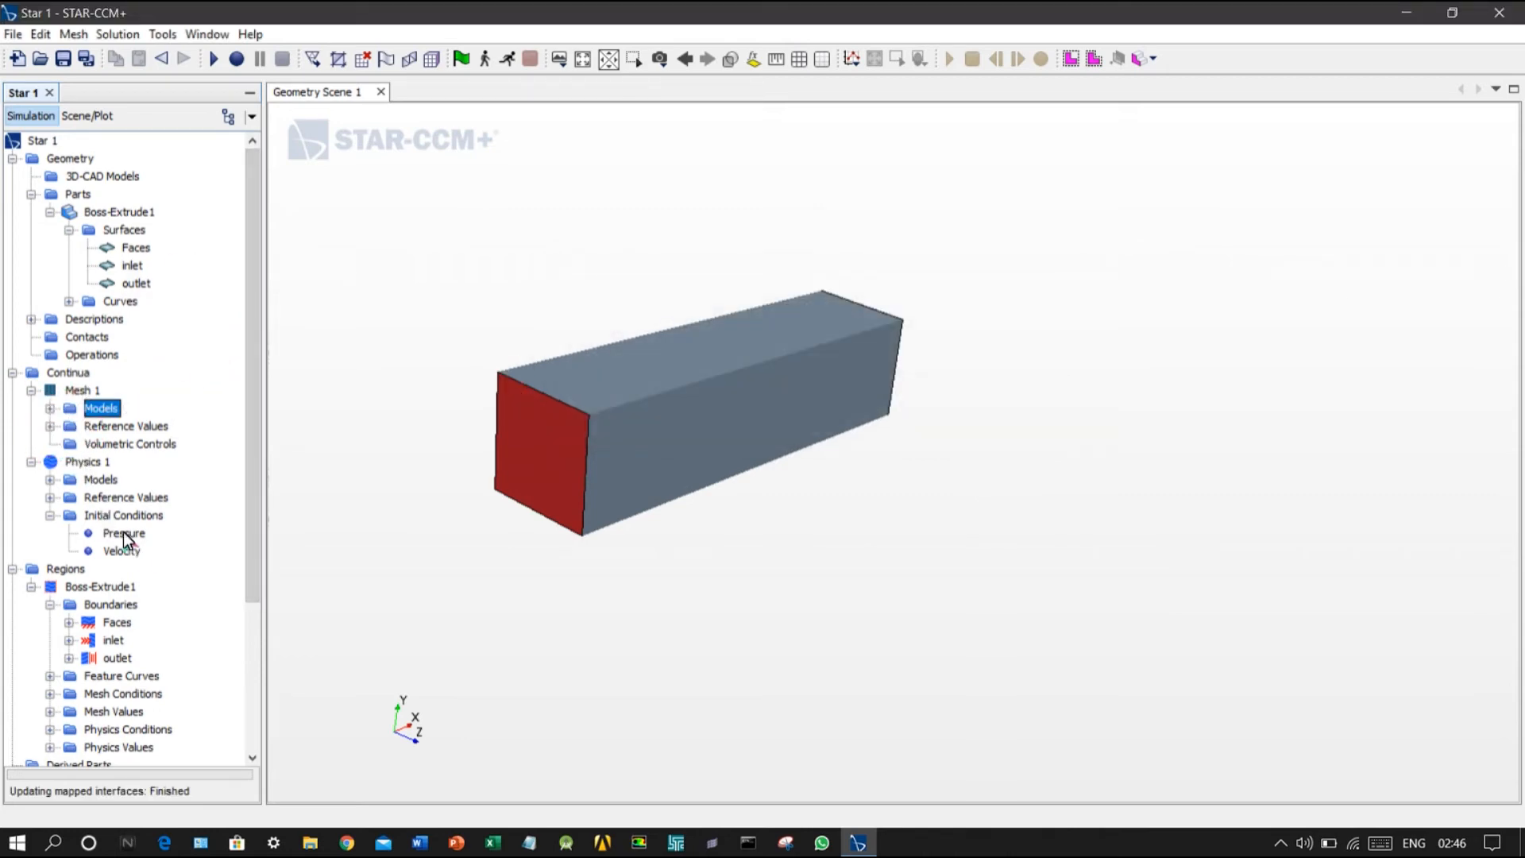
pyautogui.moveTo(514, 347)
pyautogui.mouseDown()
pyautogui.moveTo(383, 287)
pyautogui.moveTo(425, 312)
pyautogui.moveTo(440, 81)
pyautogui.mouseUp()
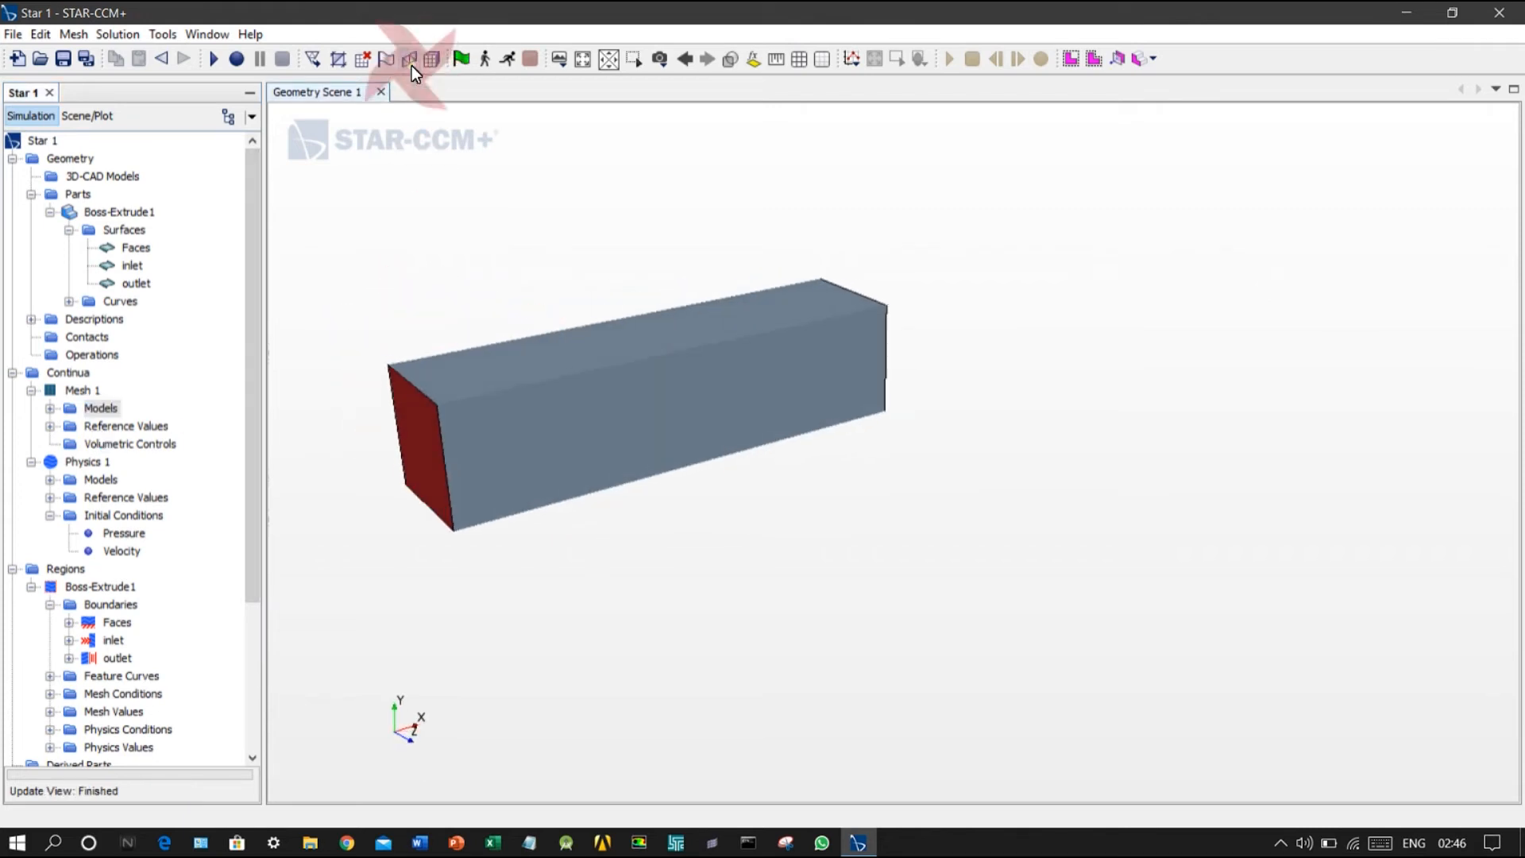
pyautogui.scroll(-1, 122, 488)
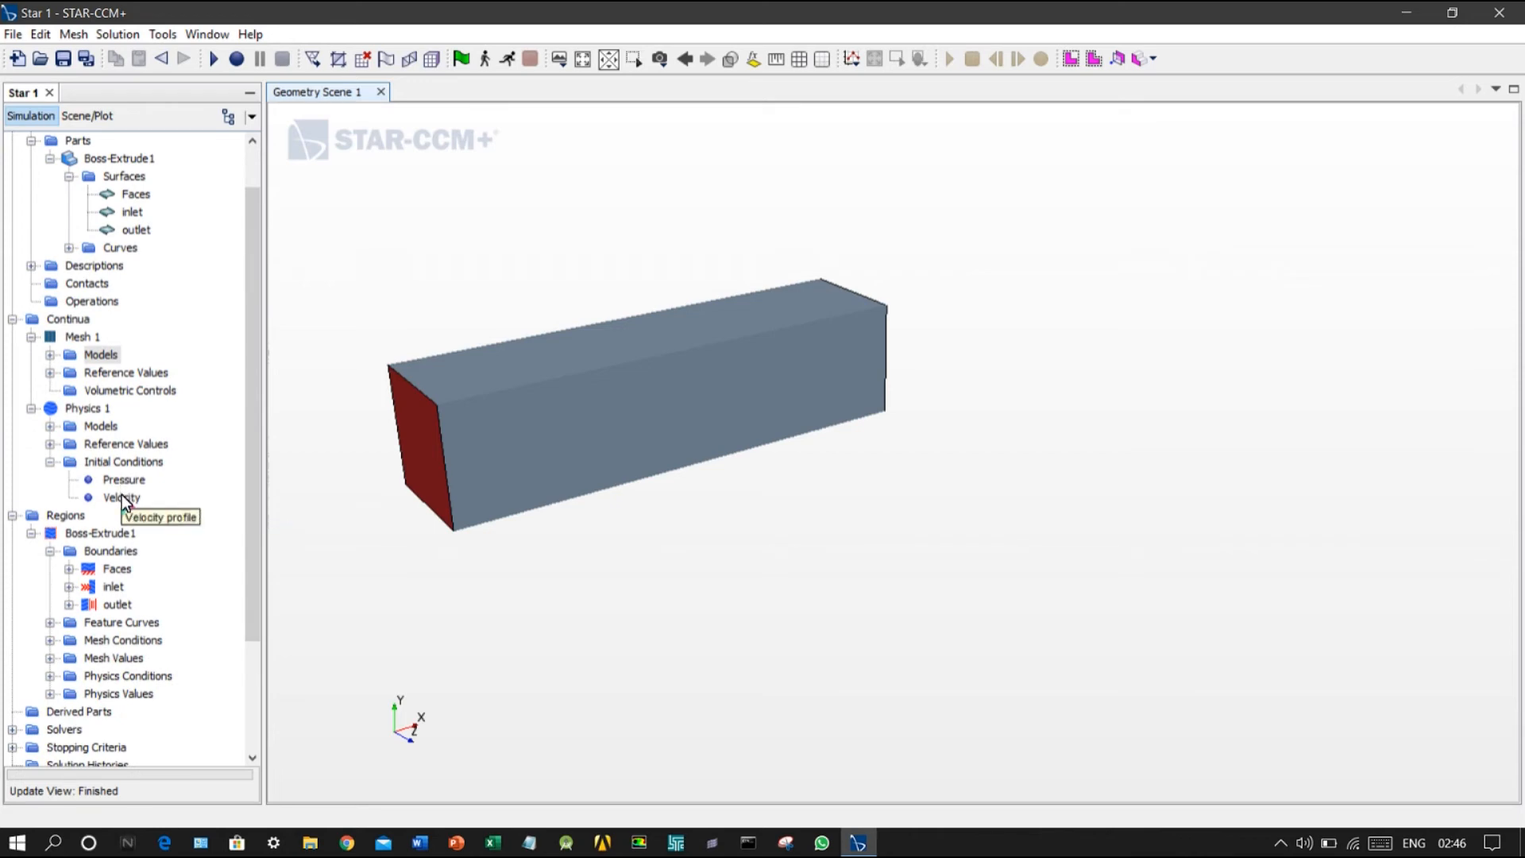
pyautogui.click(50, 355)
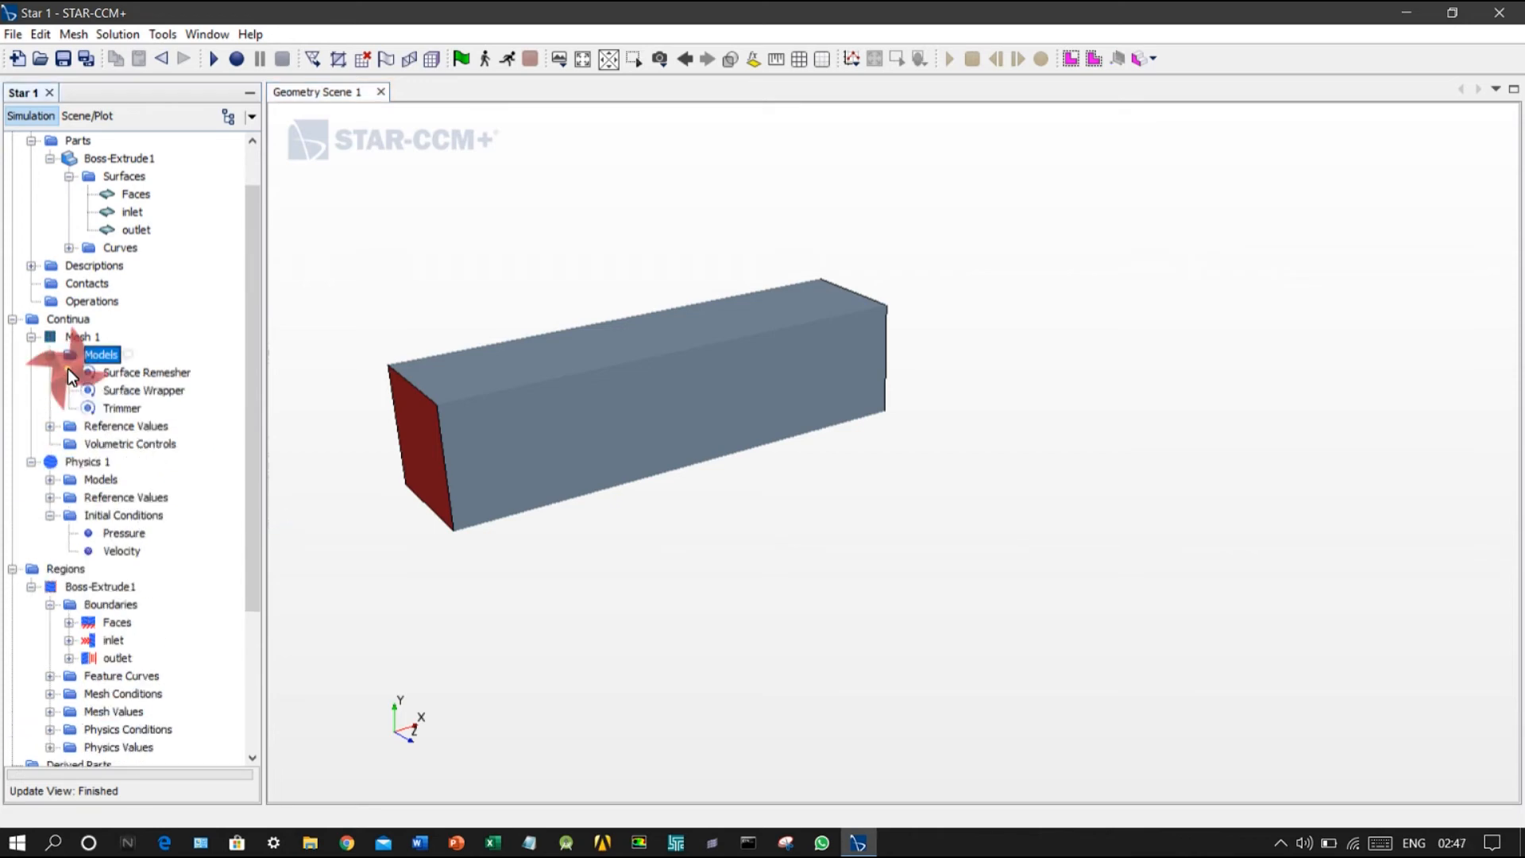
pyautogui.click(52, 426)
pyautogui.doubleClick(126, 444)
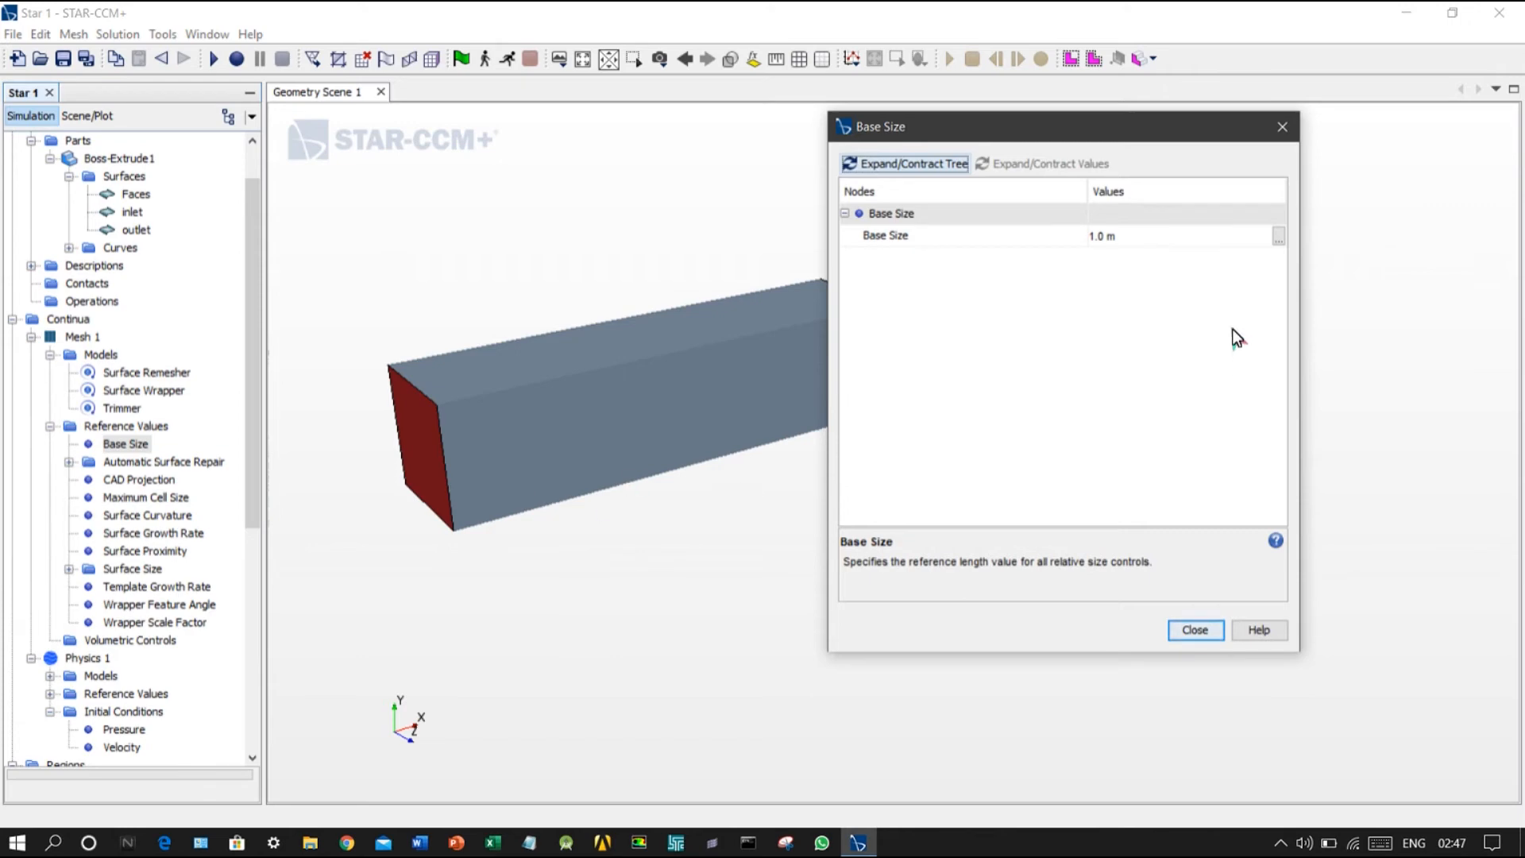
pyautogui.click(1117, 235)
pyautogui.write('0')
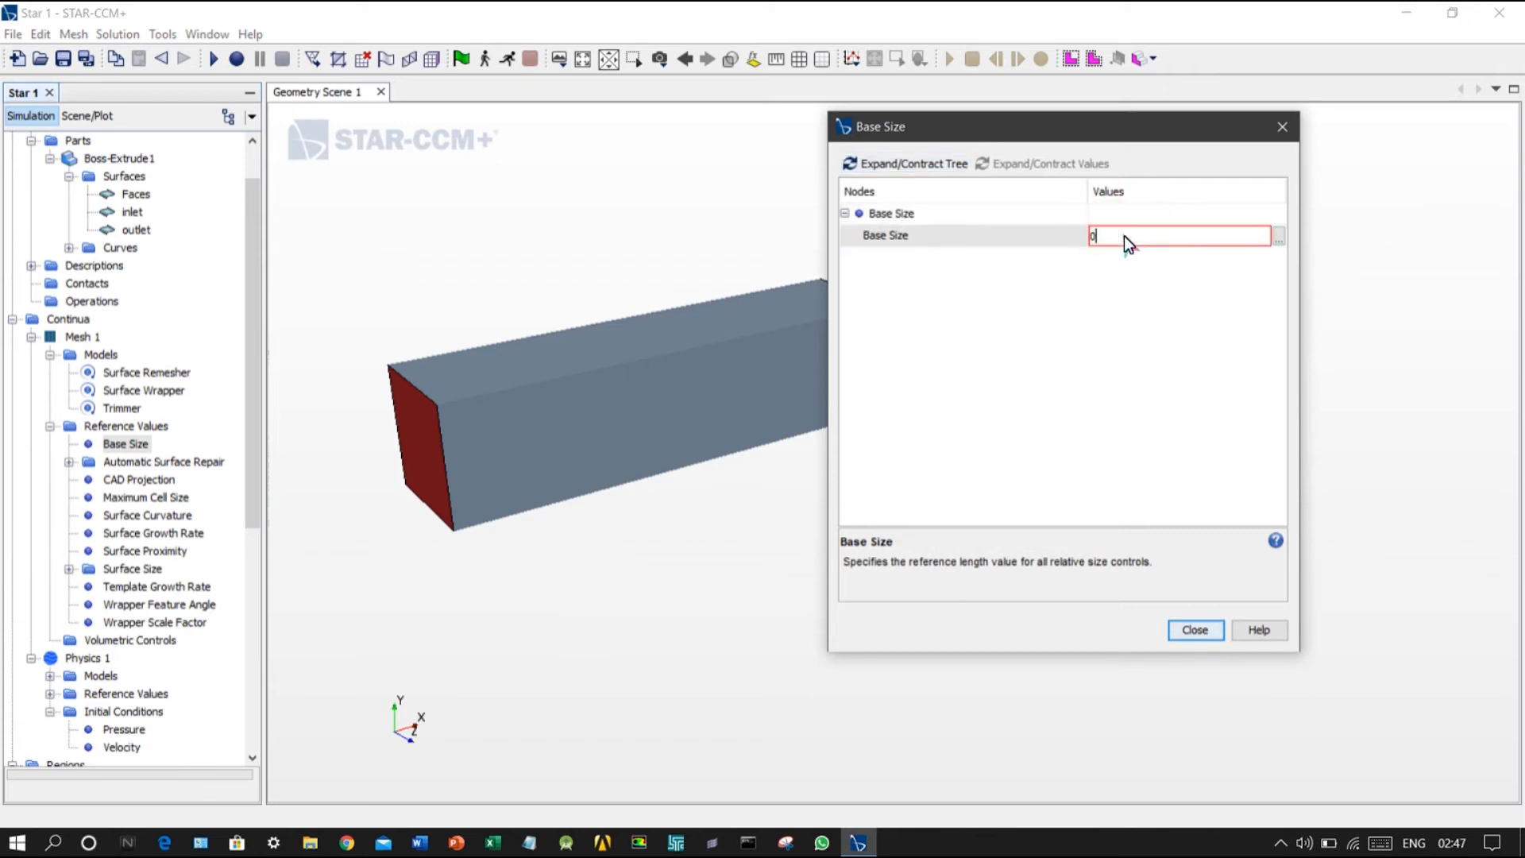
pyautogui.write('.10')
pyautogui.press('Return')
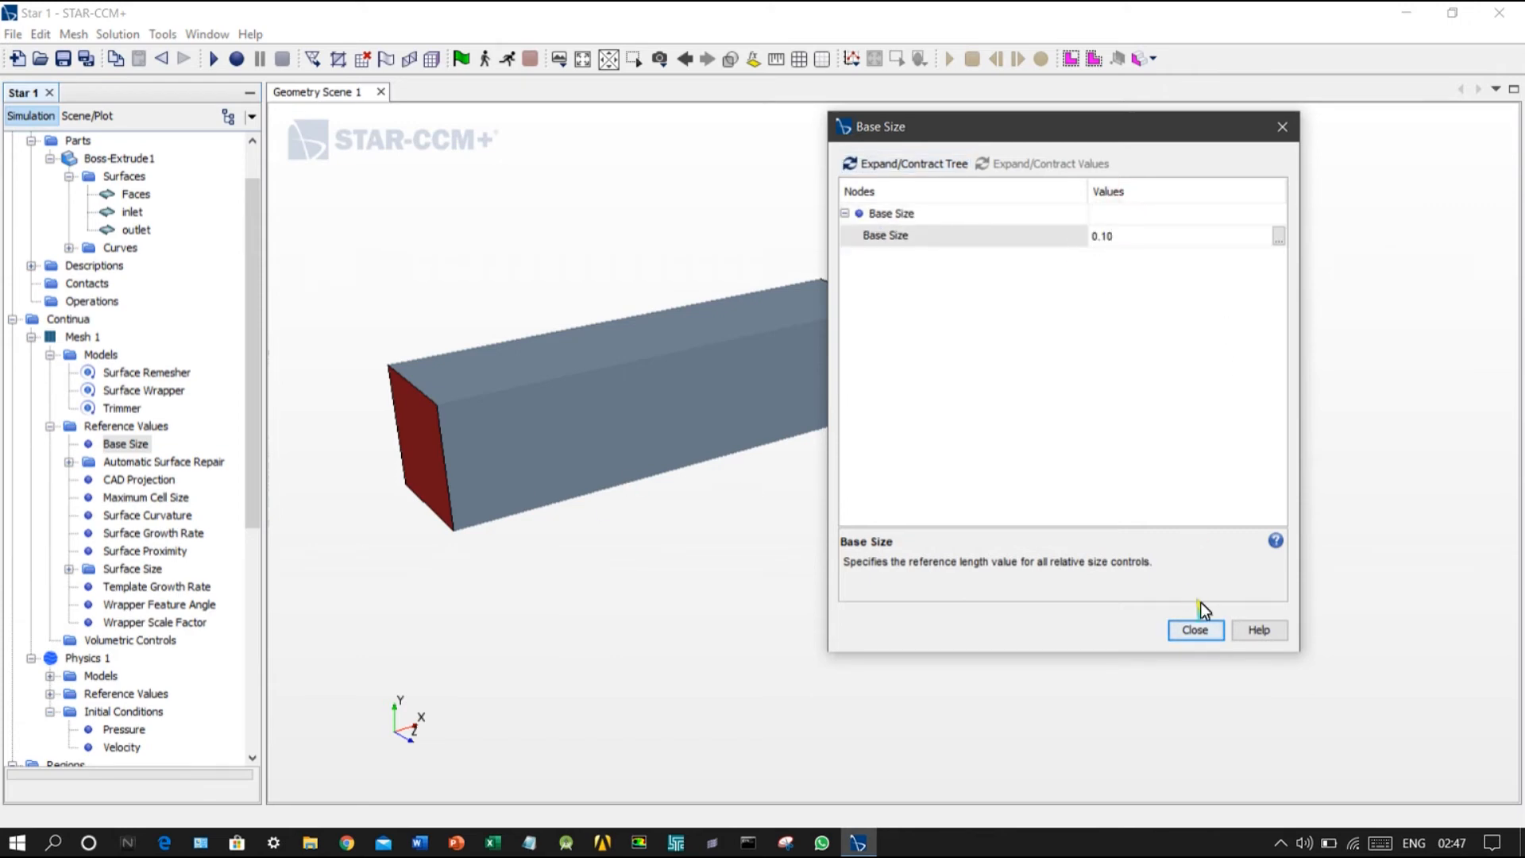
pyautogui.click(1197, 628)
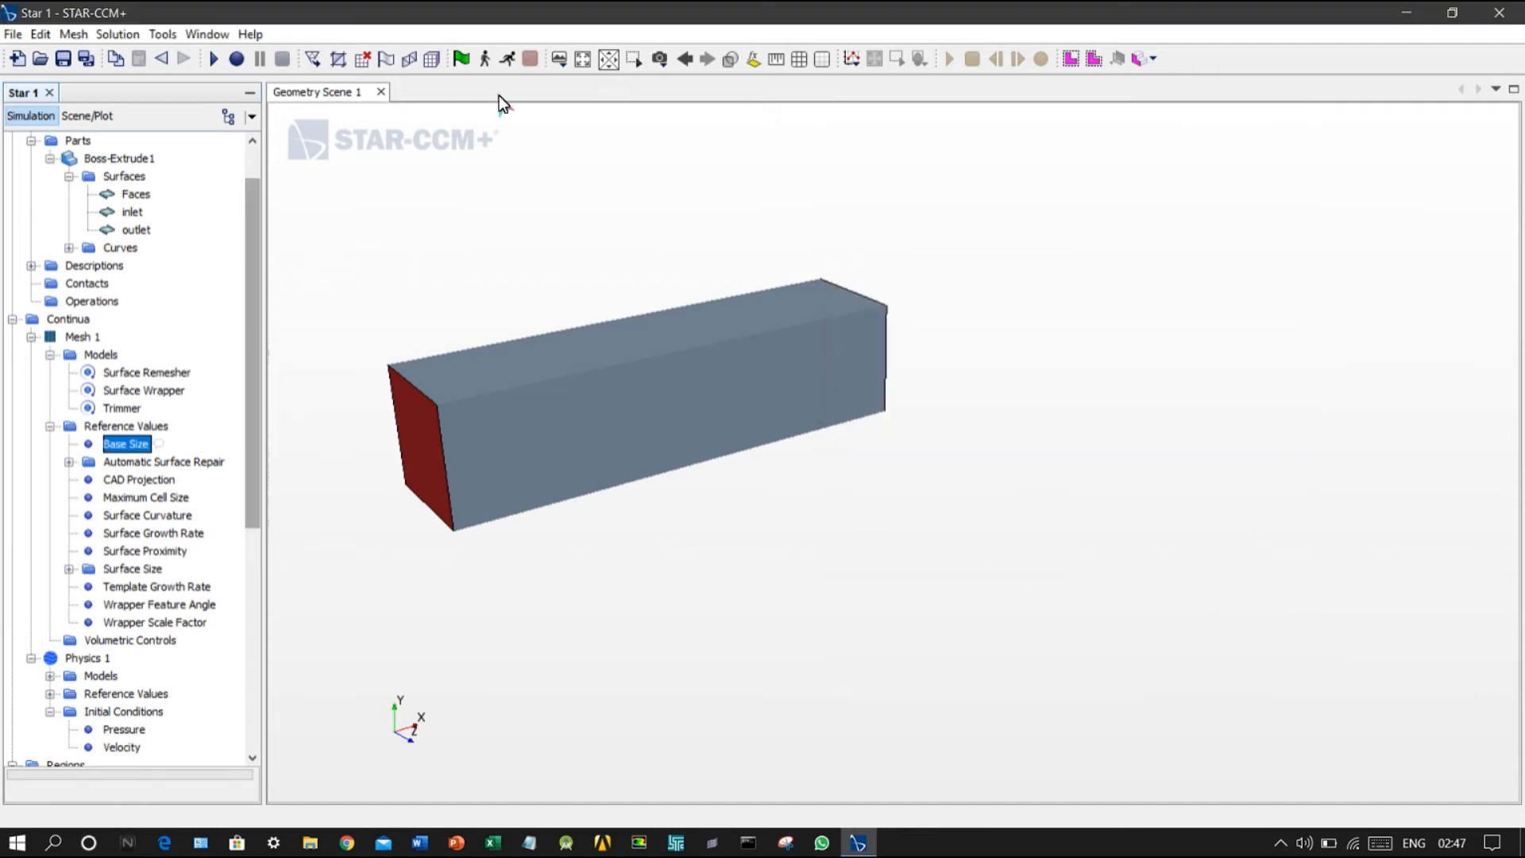
# Step: Generate the surface mesh and expand the Outline 1 displayer of the geometry scene
pyautogui.click(406, 62)
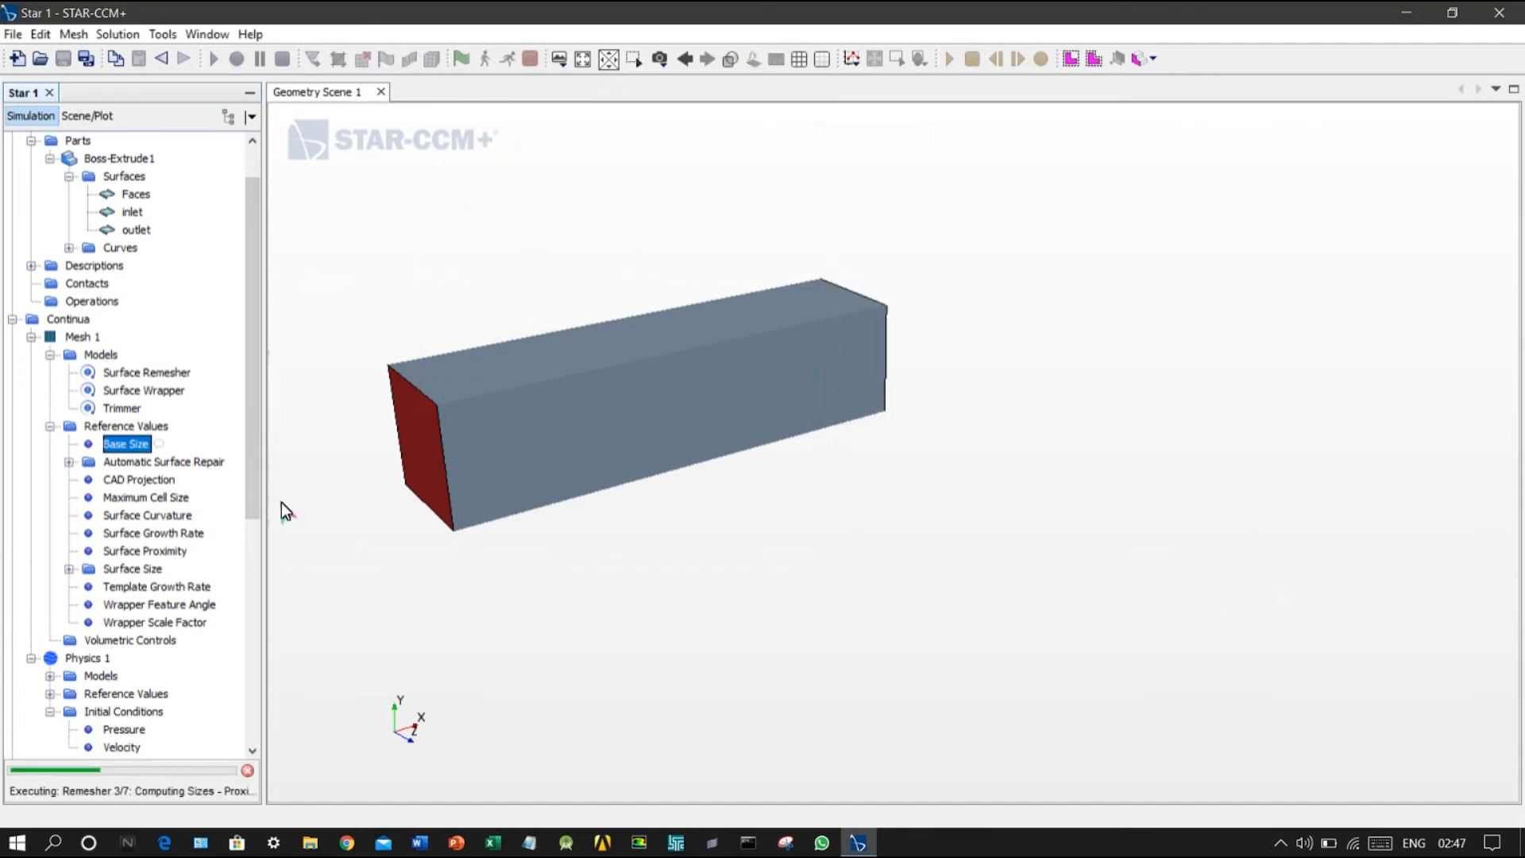
pyautogui.click(70, 119)
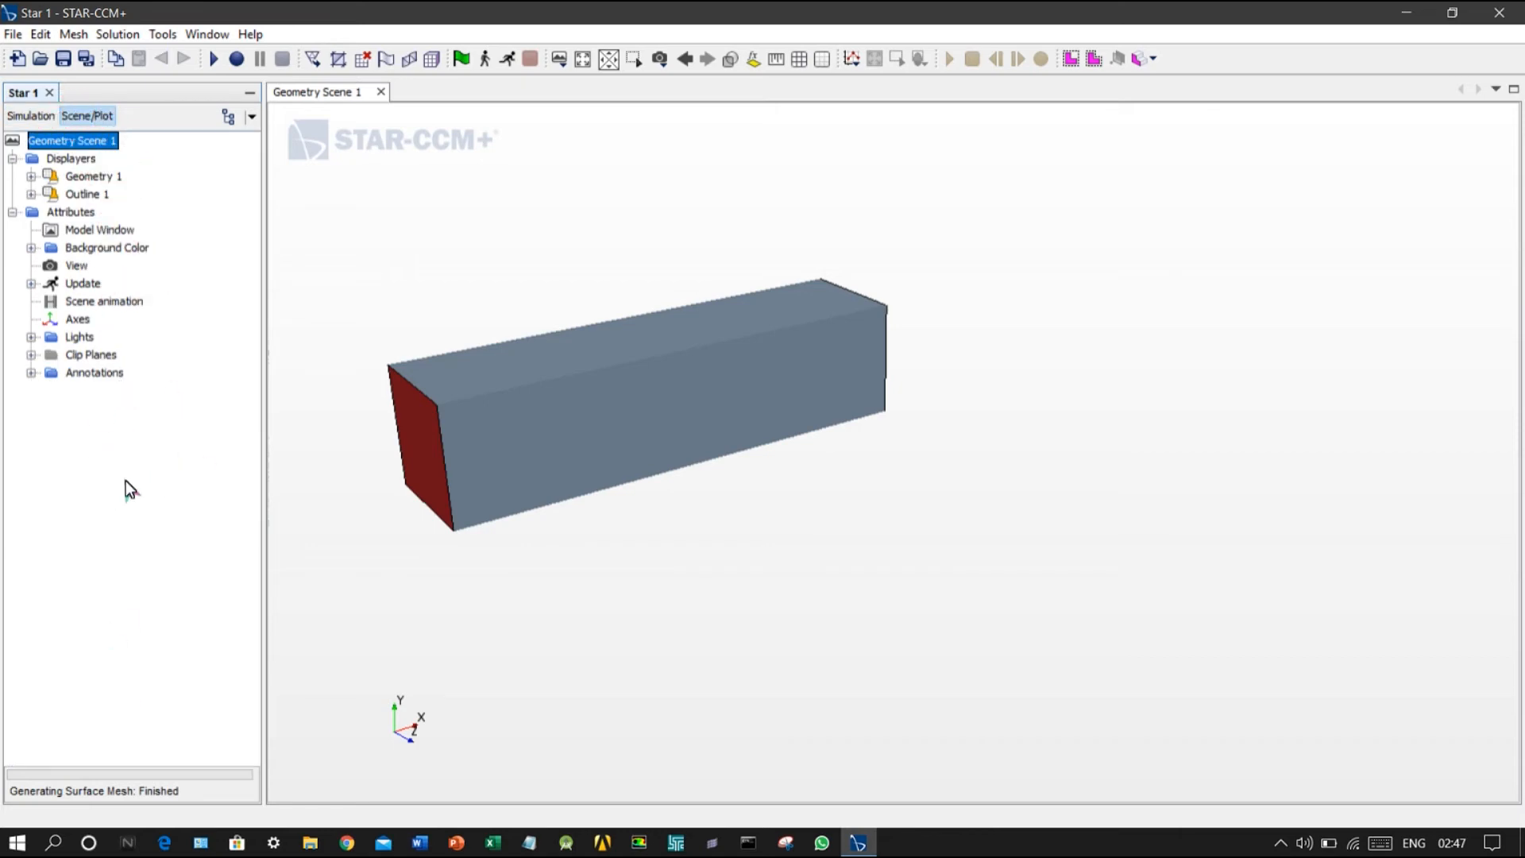
pyautogui.click(32, 193)
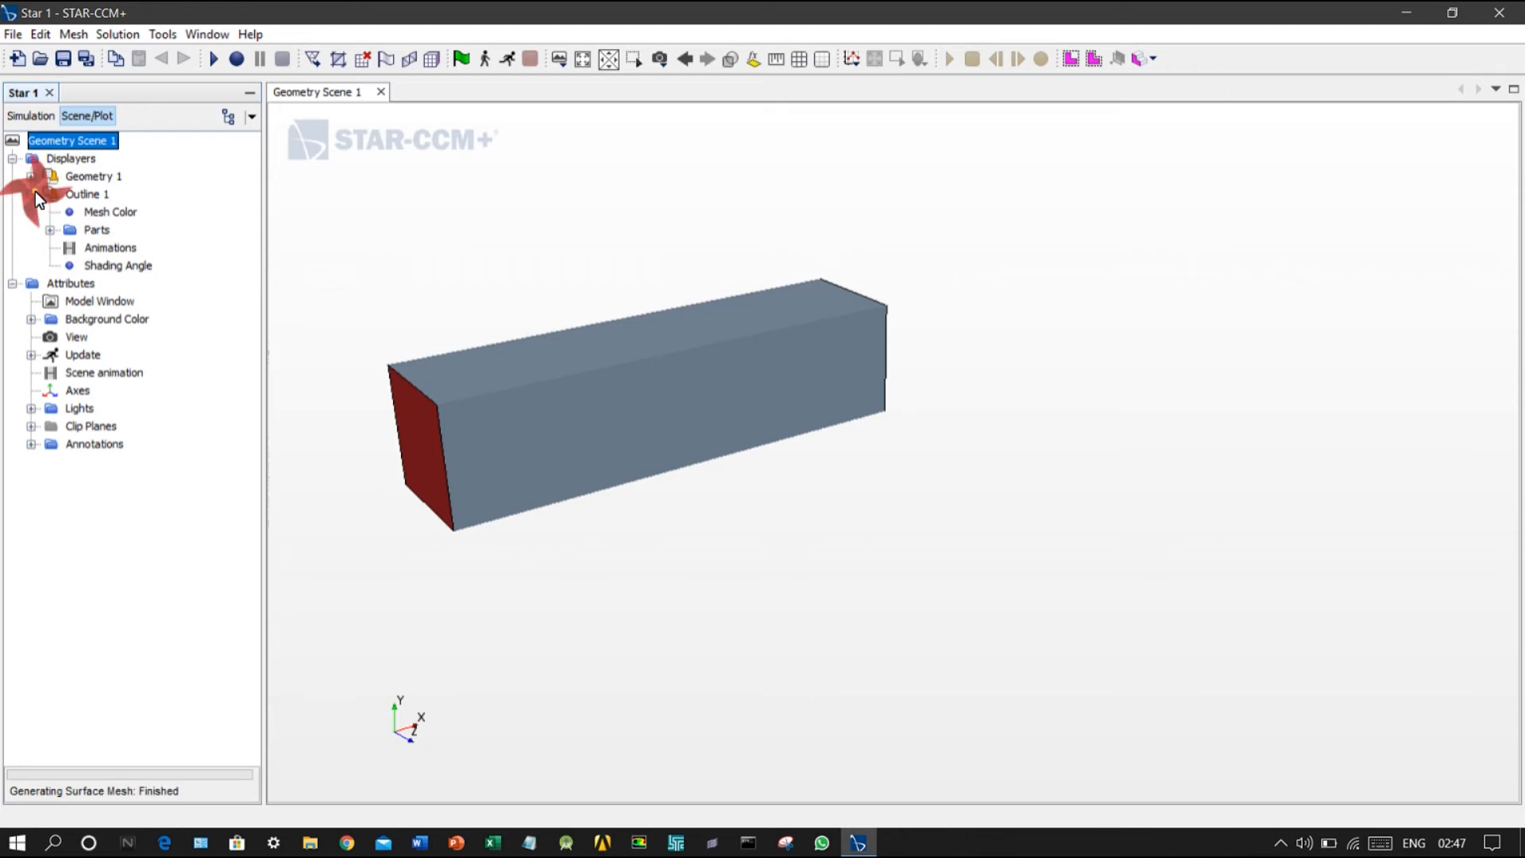
pyautogui.click(84, 197)
pyautogui.rightClick(84, 197)
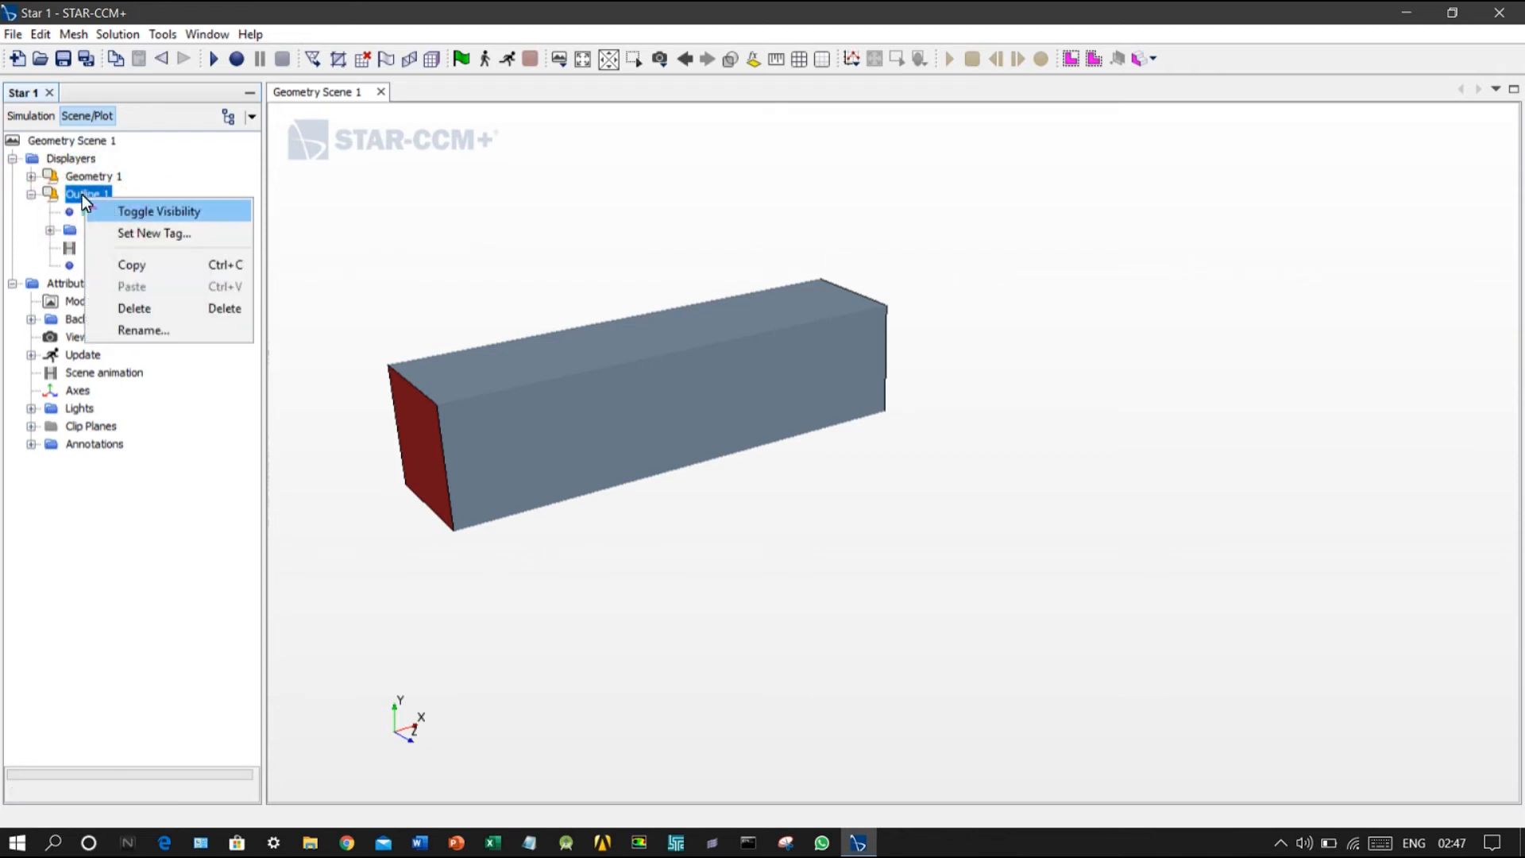
pyautogui.click(222, 116)
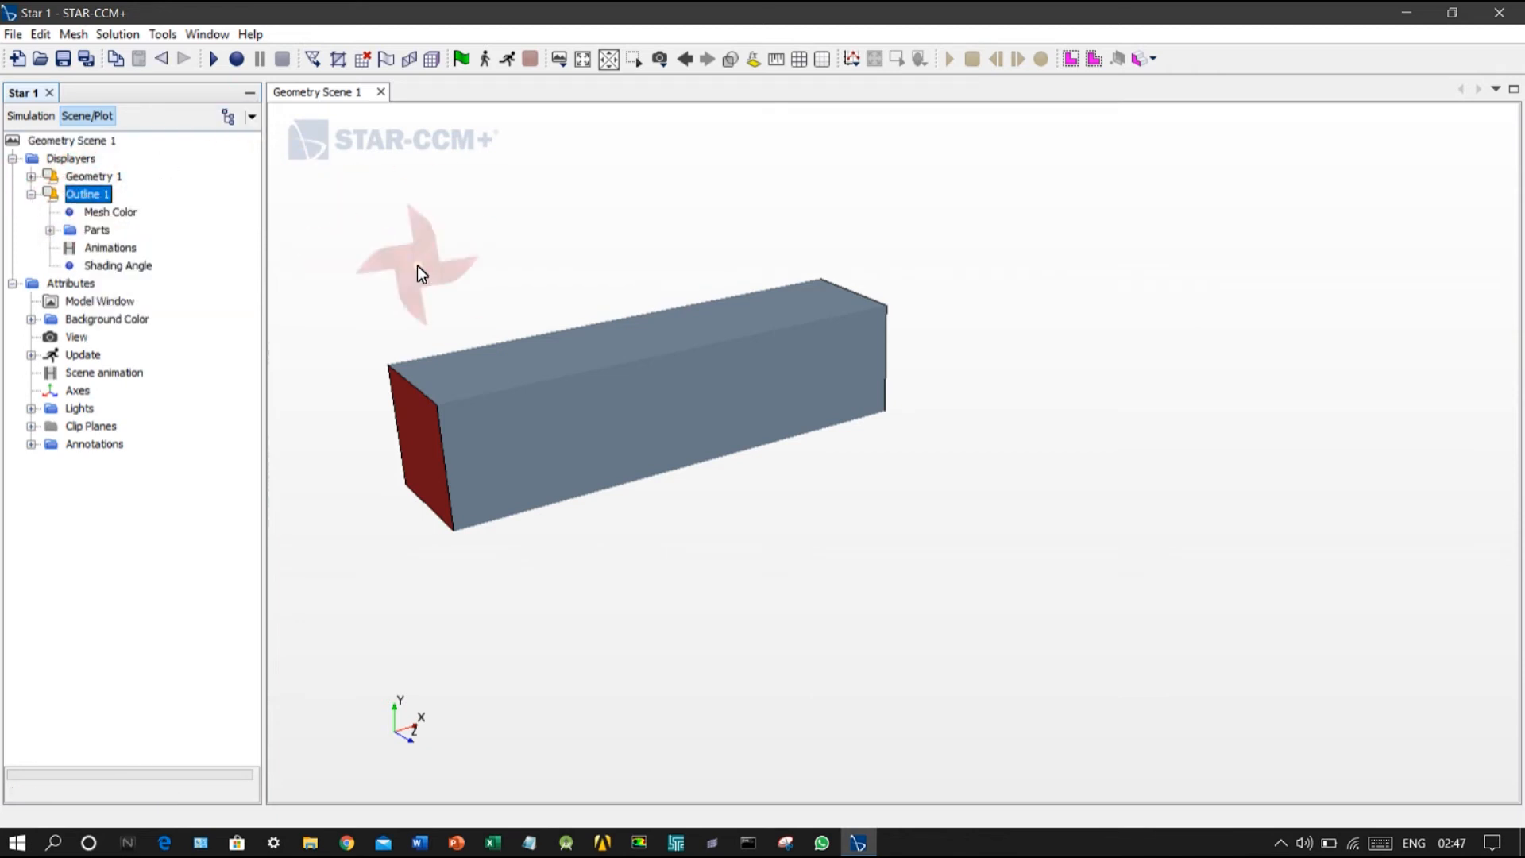
# Step: Open a new custom tree, dock it in the main window and minimize it
pyautogui.click(229, 116)
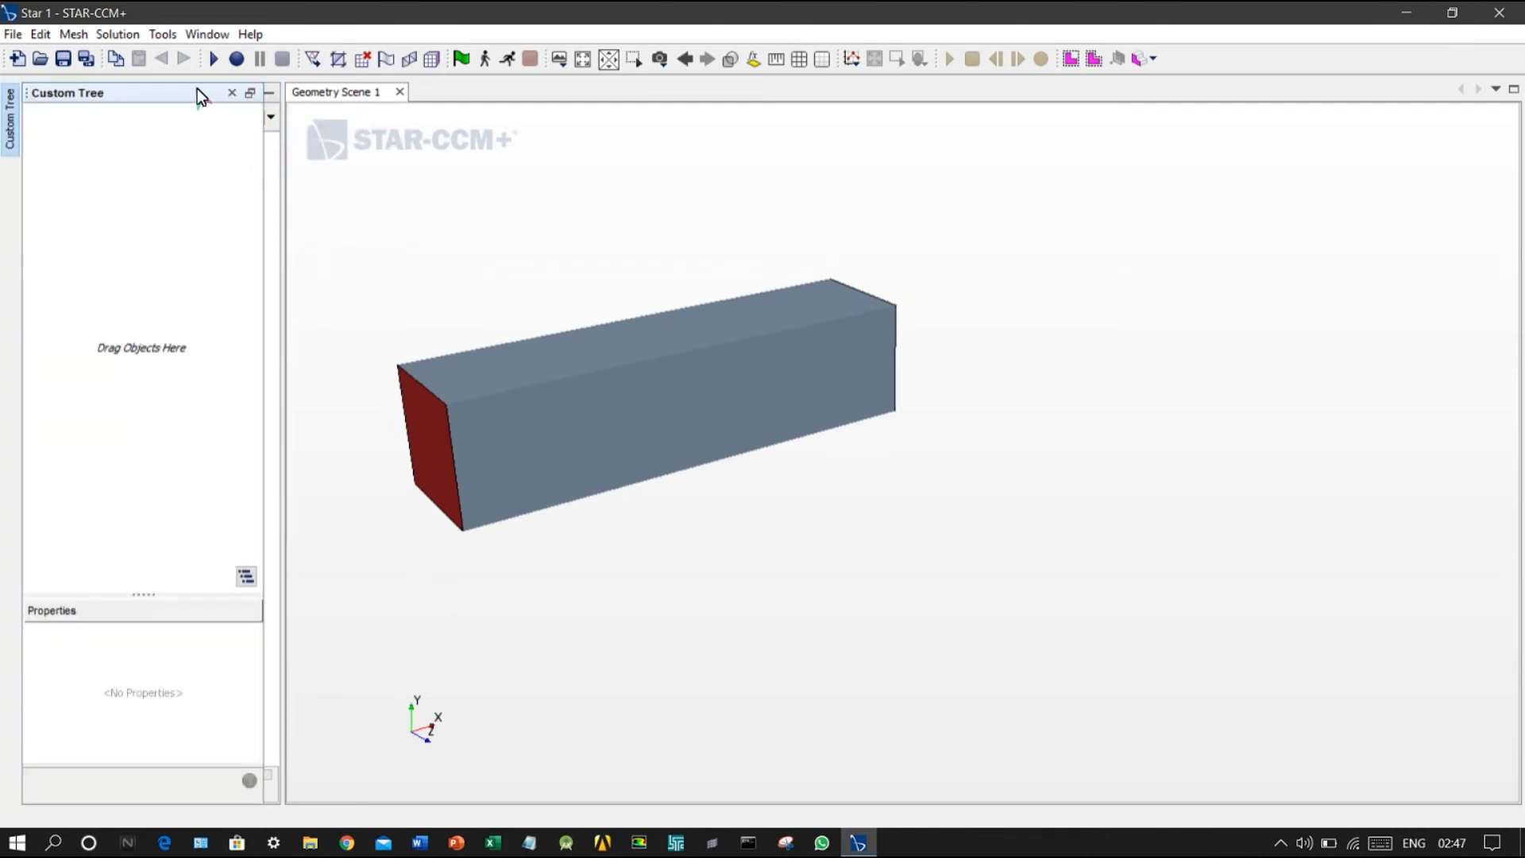
pyautogui.click(230, 94)
pyautogui.click(227, 123)
pyautogui.moveTo(52, 94); pyautogui.dragTo(287, 82)
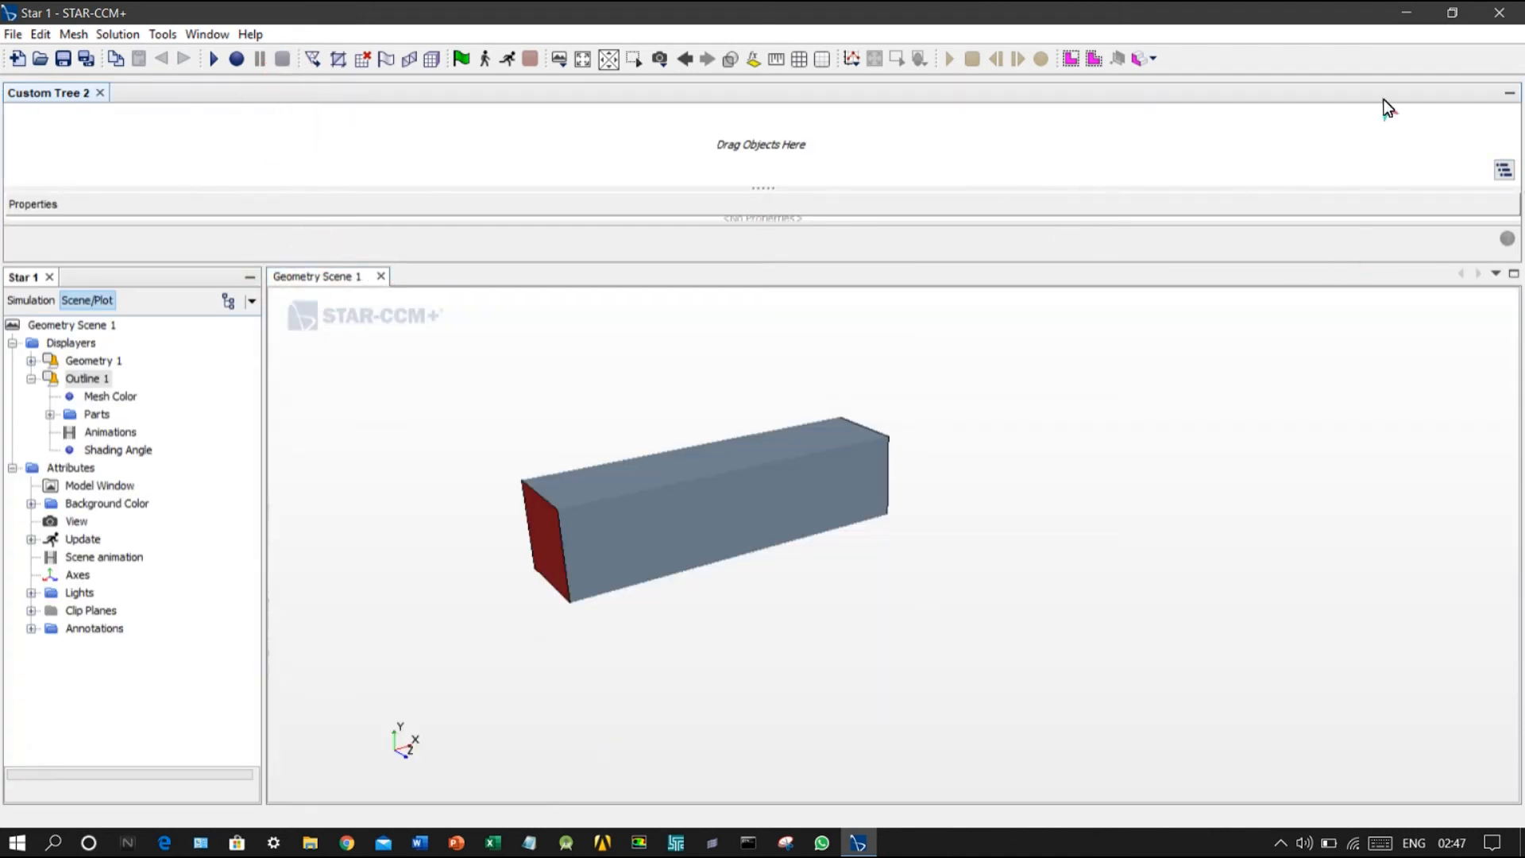
pyautogui.click(1511, 92)
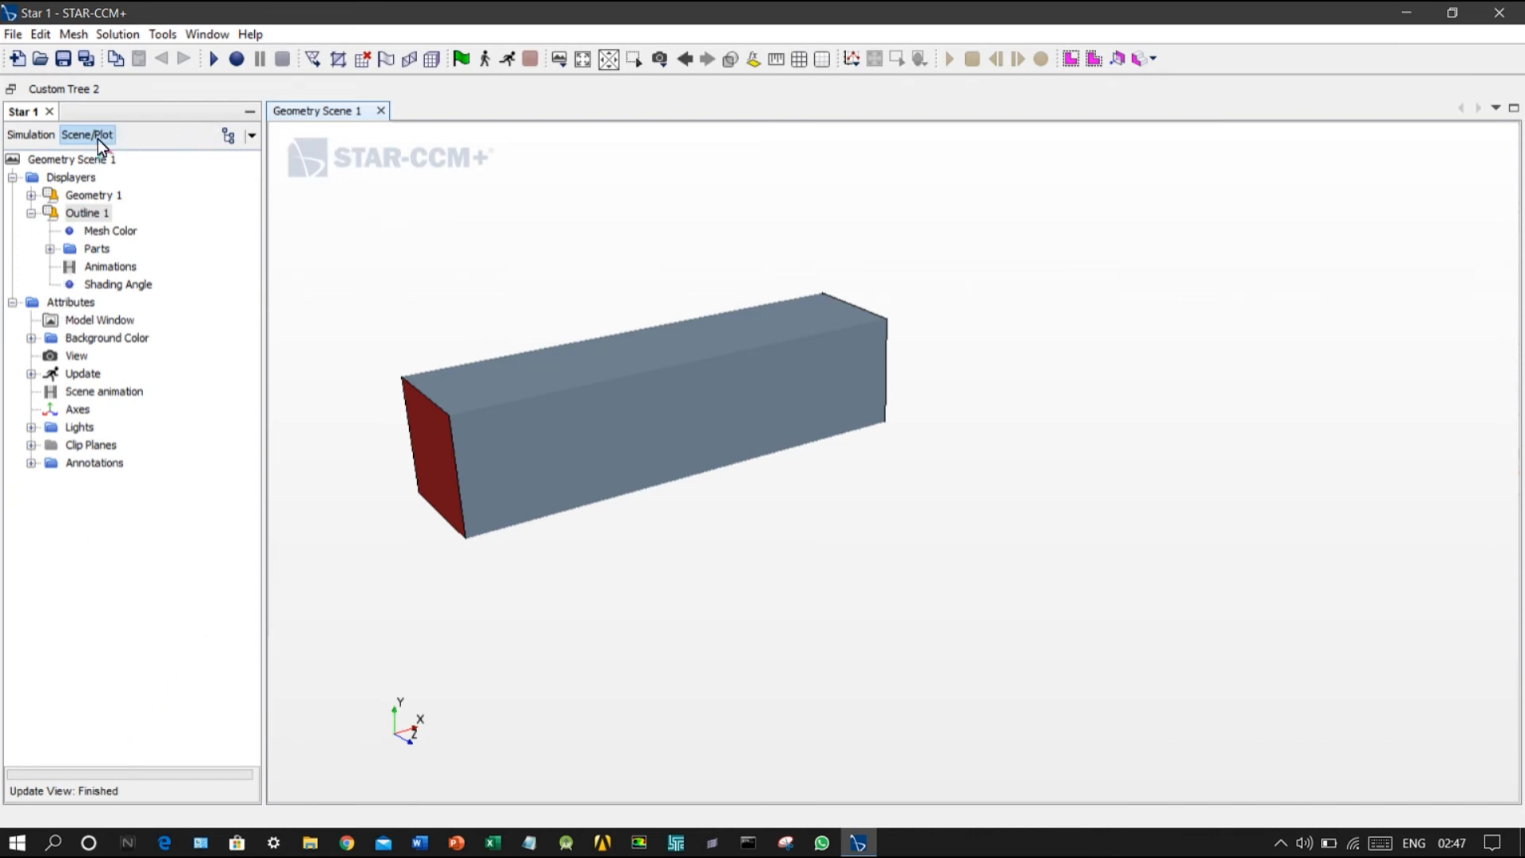
pyautogui.click(222, 140)
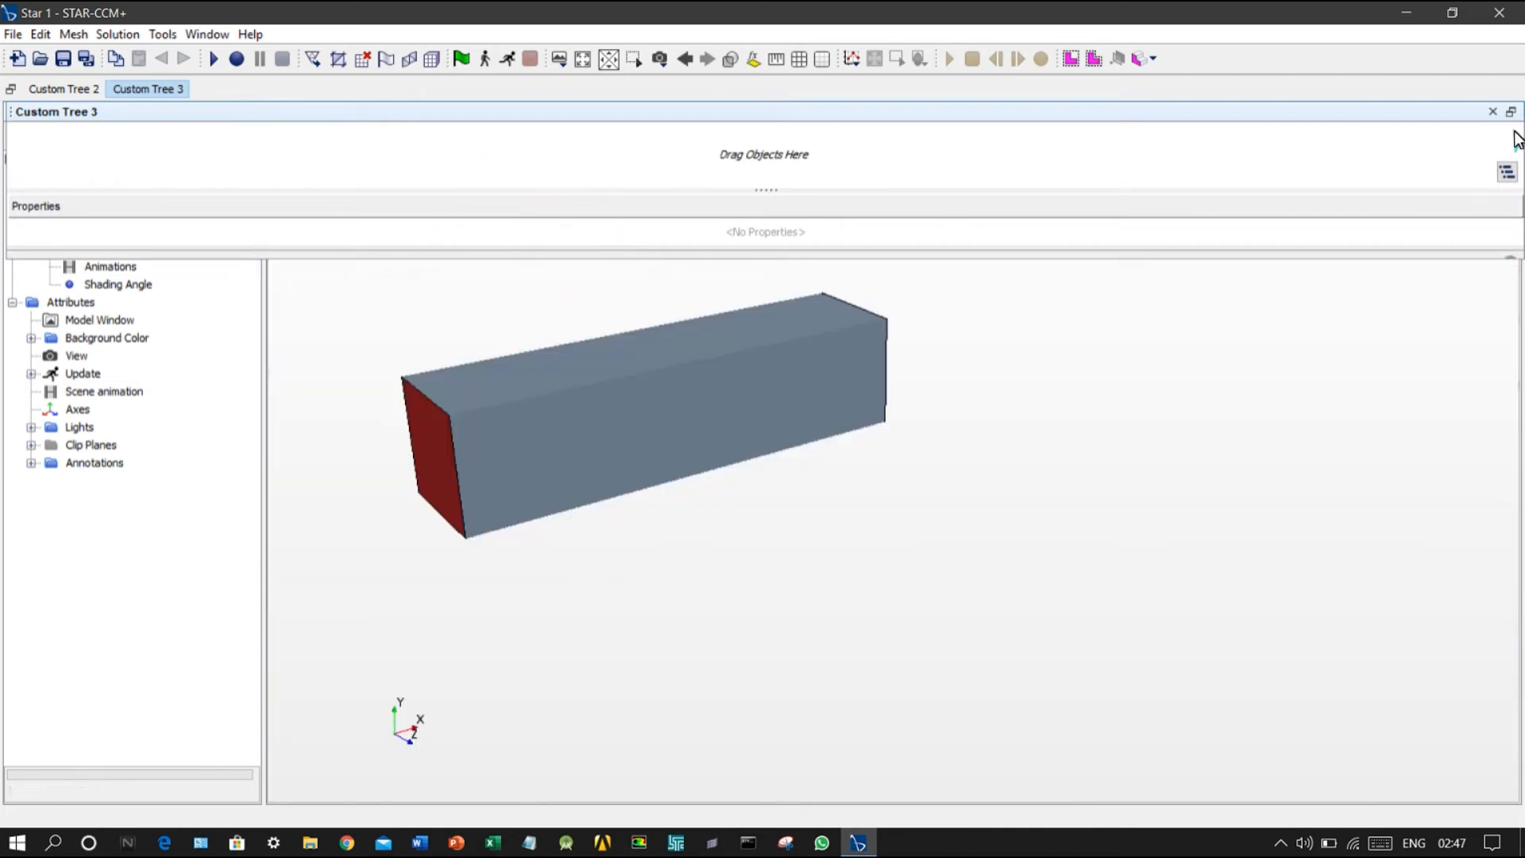
pyautogui.click(1492, 111)
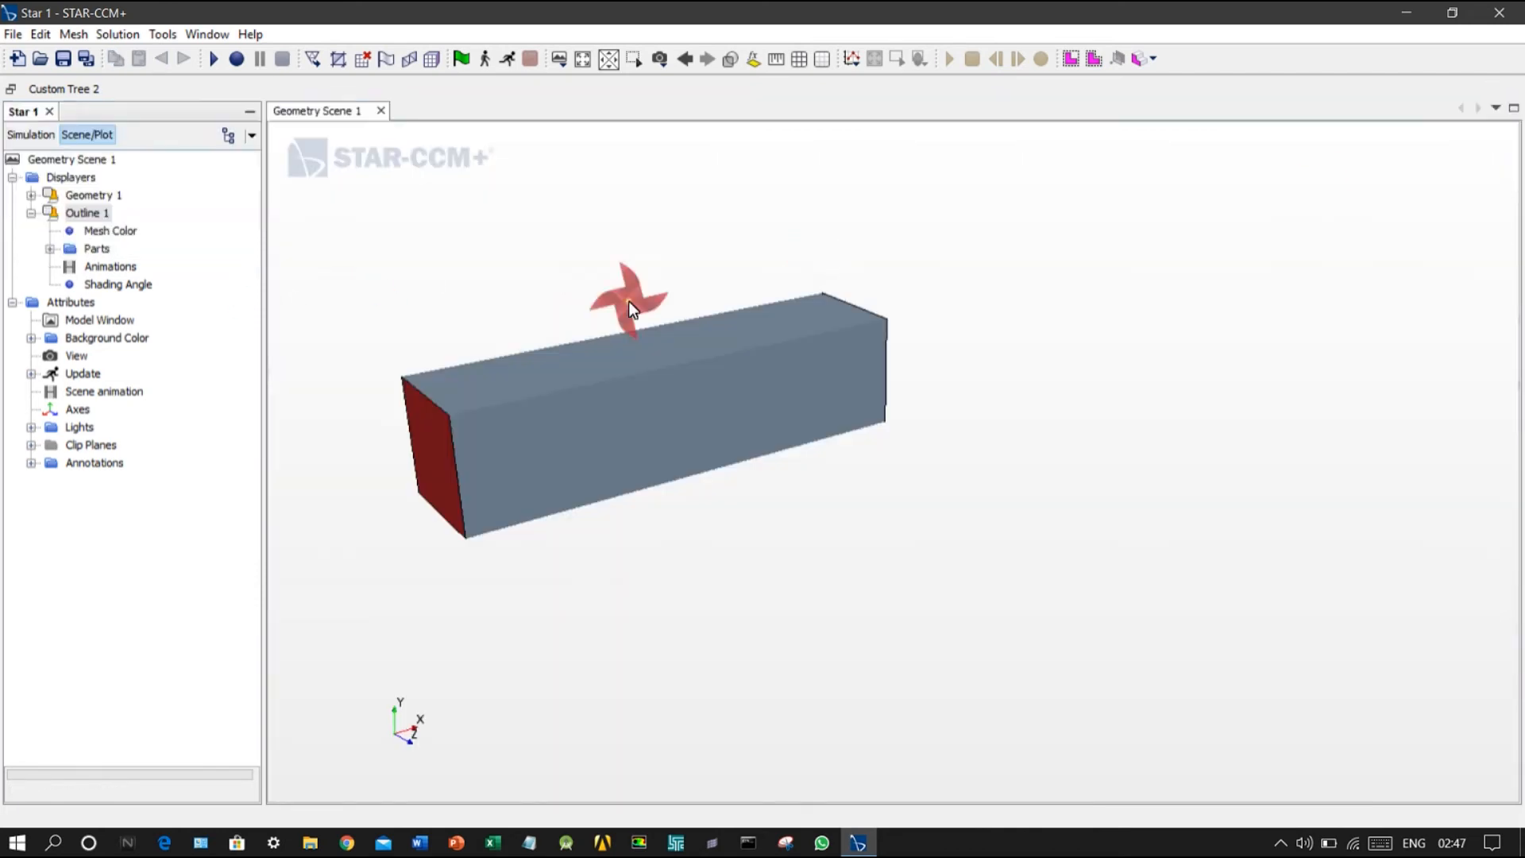
pyautogui.click(251, 136)
pyautogui.click(236, 133)
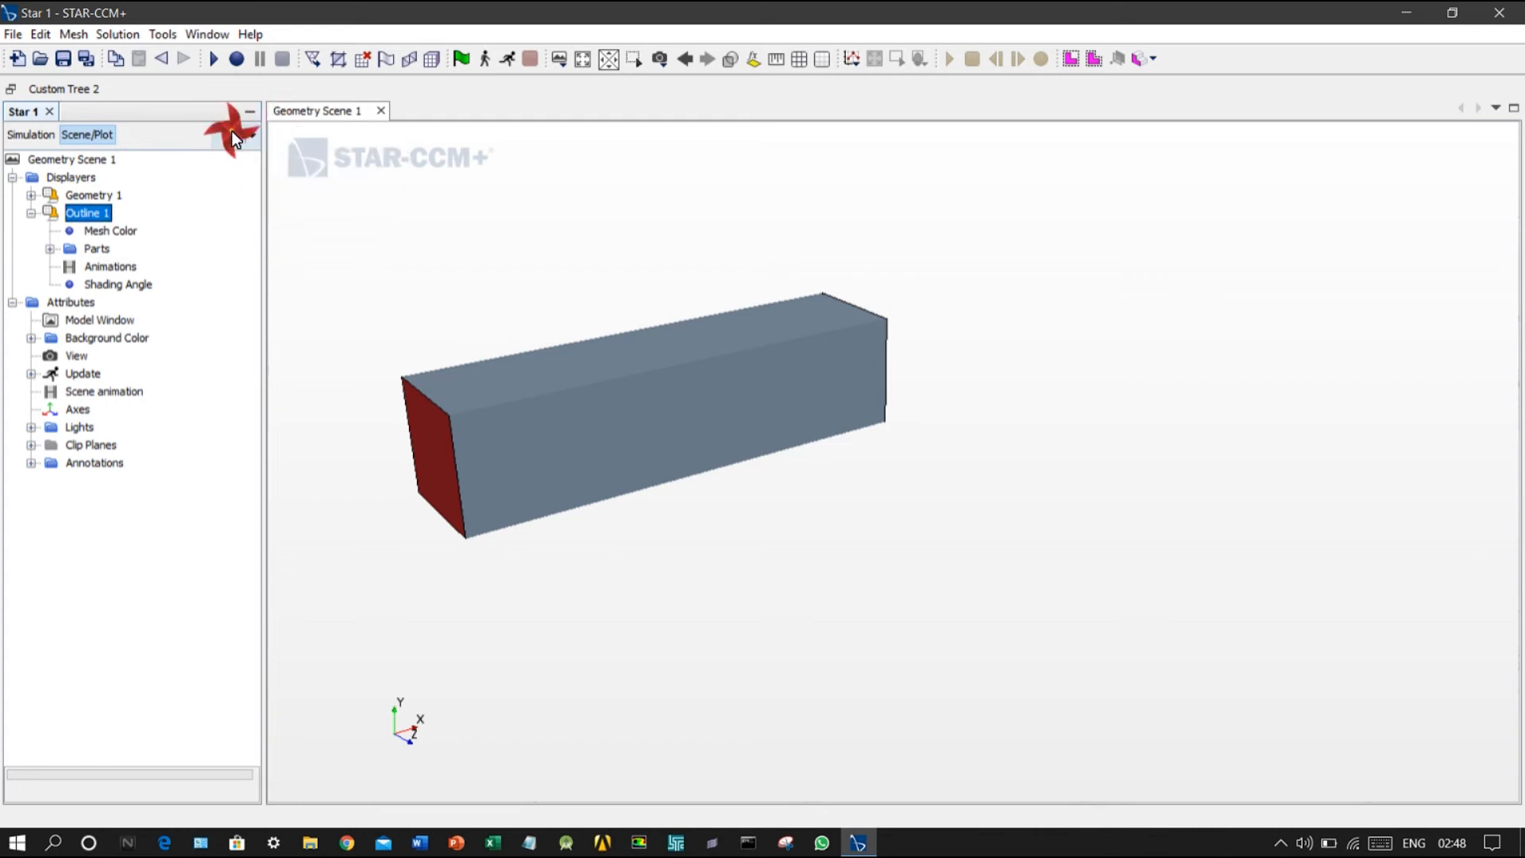
pyautogui.click(65, 187)
pyautogui.moveTo(65, 188); pyautogui.dragTo(118, 87)
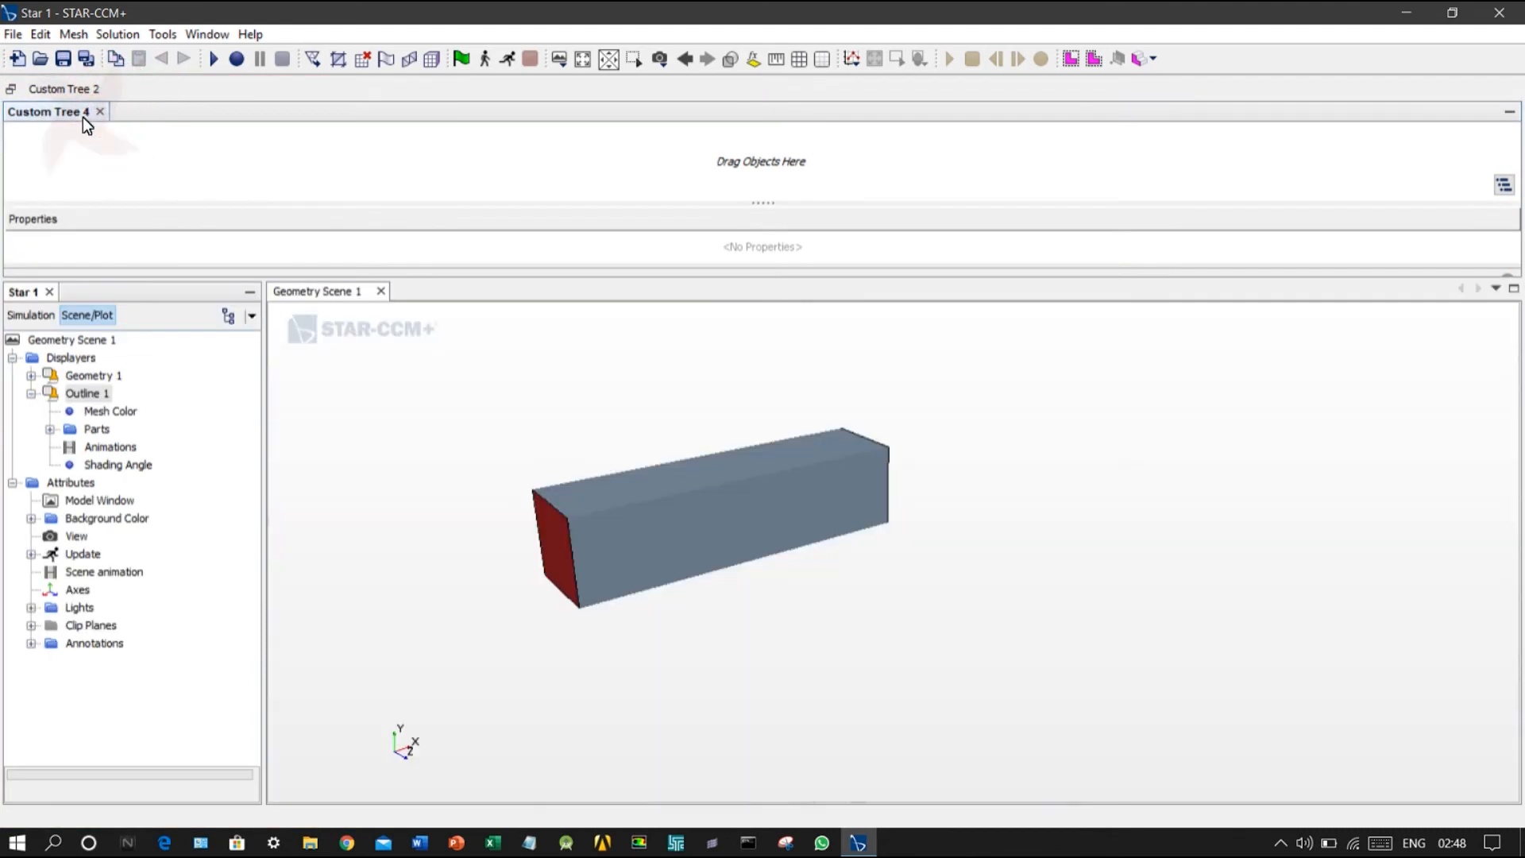
pyautogui.click(99, 111)
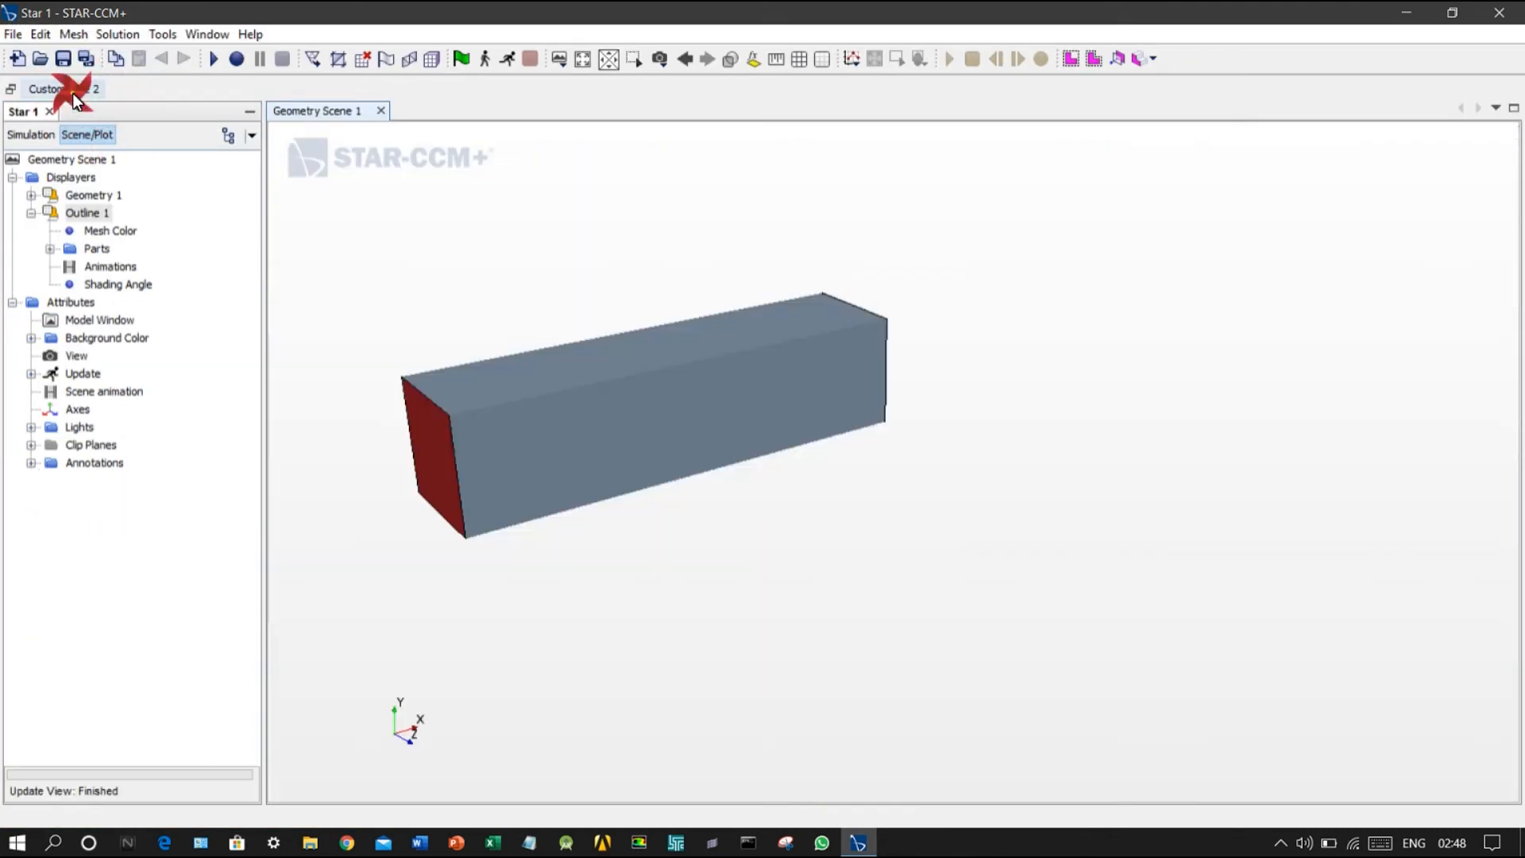
# Step: Restore Custom Tree 2, dock it beside the simulation tree and widen both panes
pyautogui.click(76, 93)
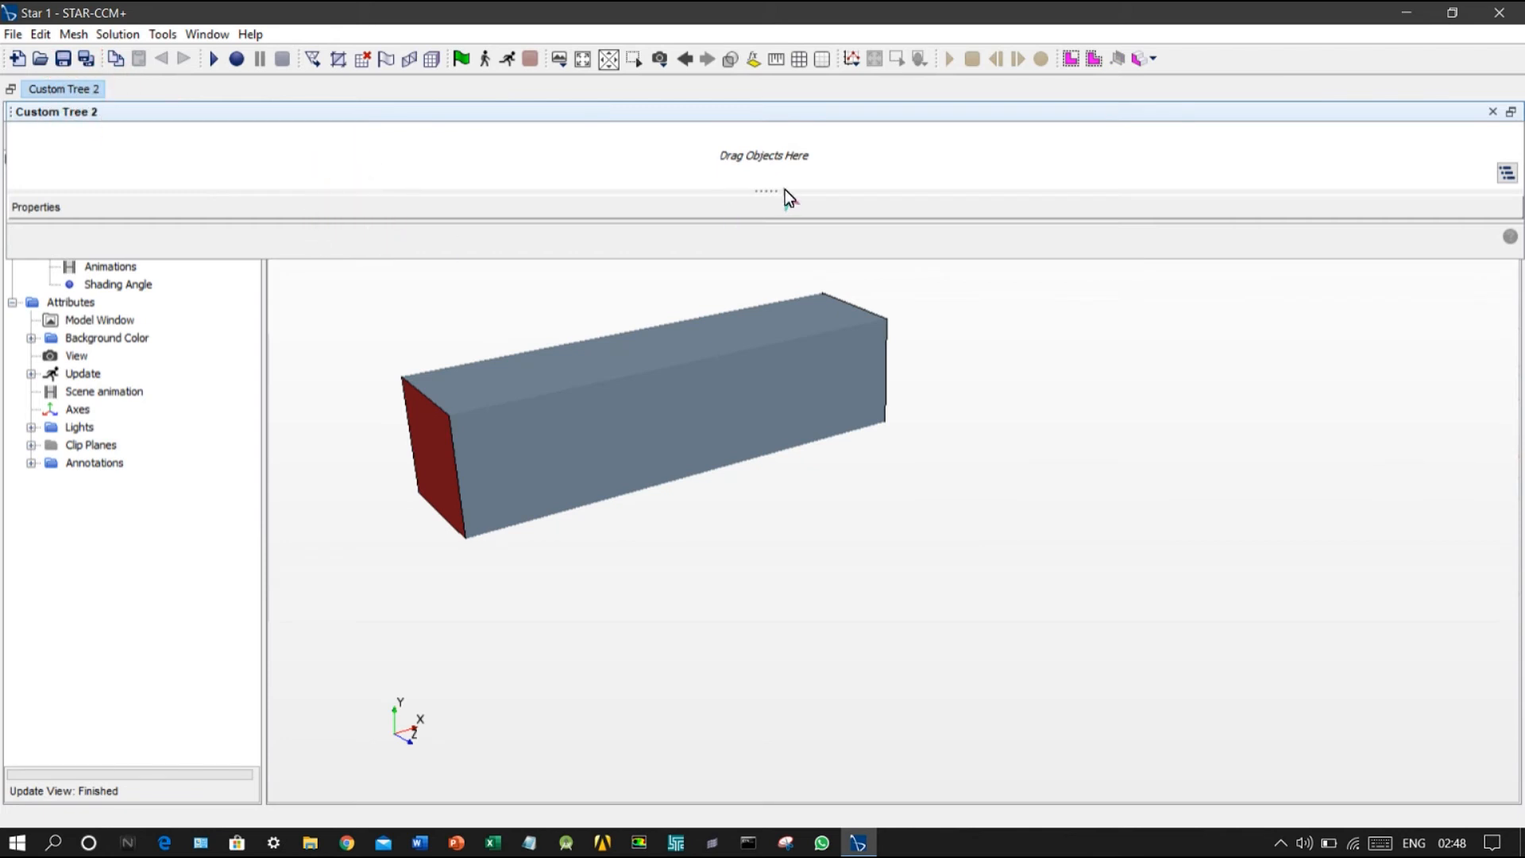
pyautogui.moveTo(778, 193); pyautogui.dragTo(796, 294)
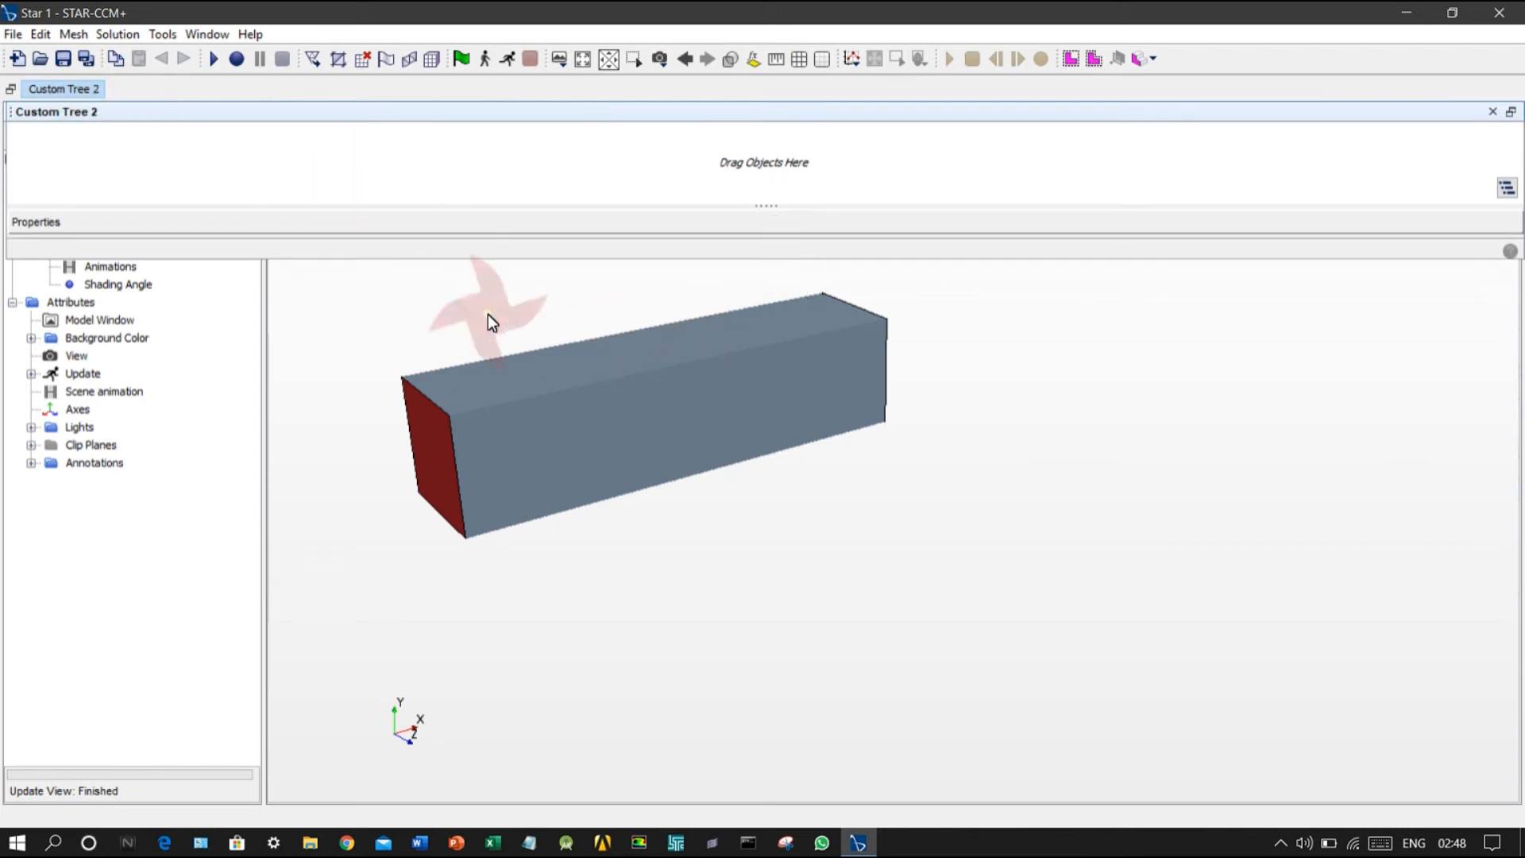
pyautogui.scroll(2, 444, 326)
pyautogui.moveTo(150, 265); pyautogui.dragTo(173, 164)
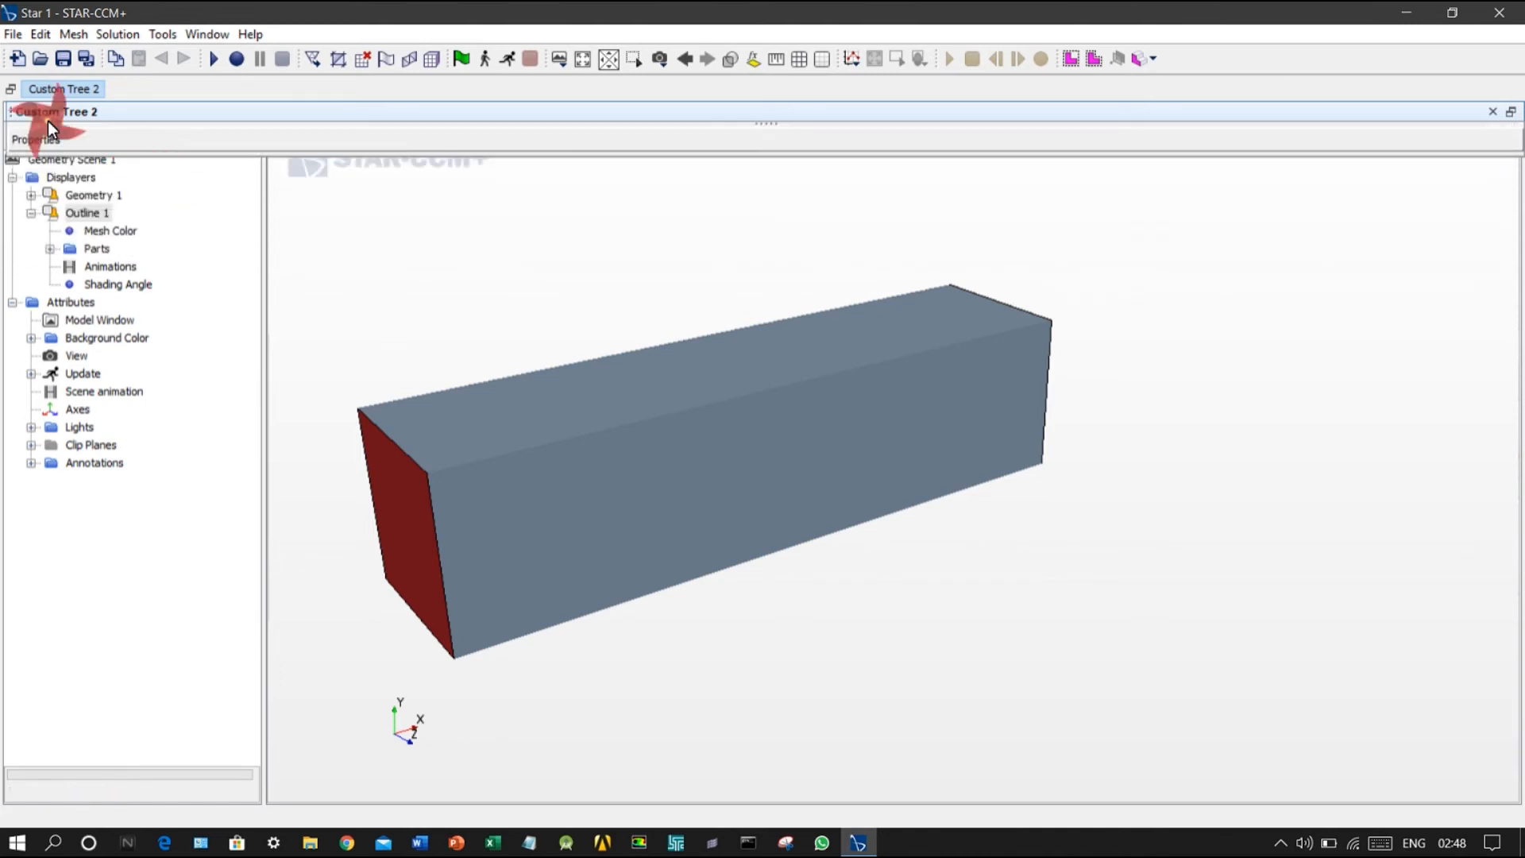
pyautogui.moveTo(11, 116); pyautogui.dragTo(39, 372)
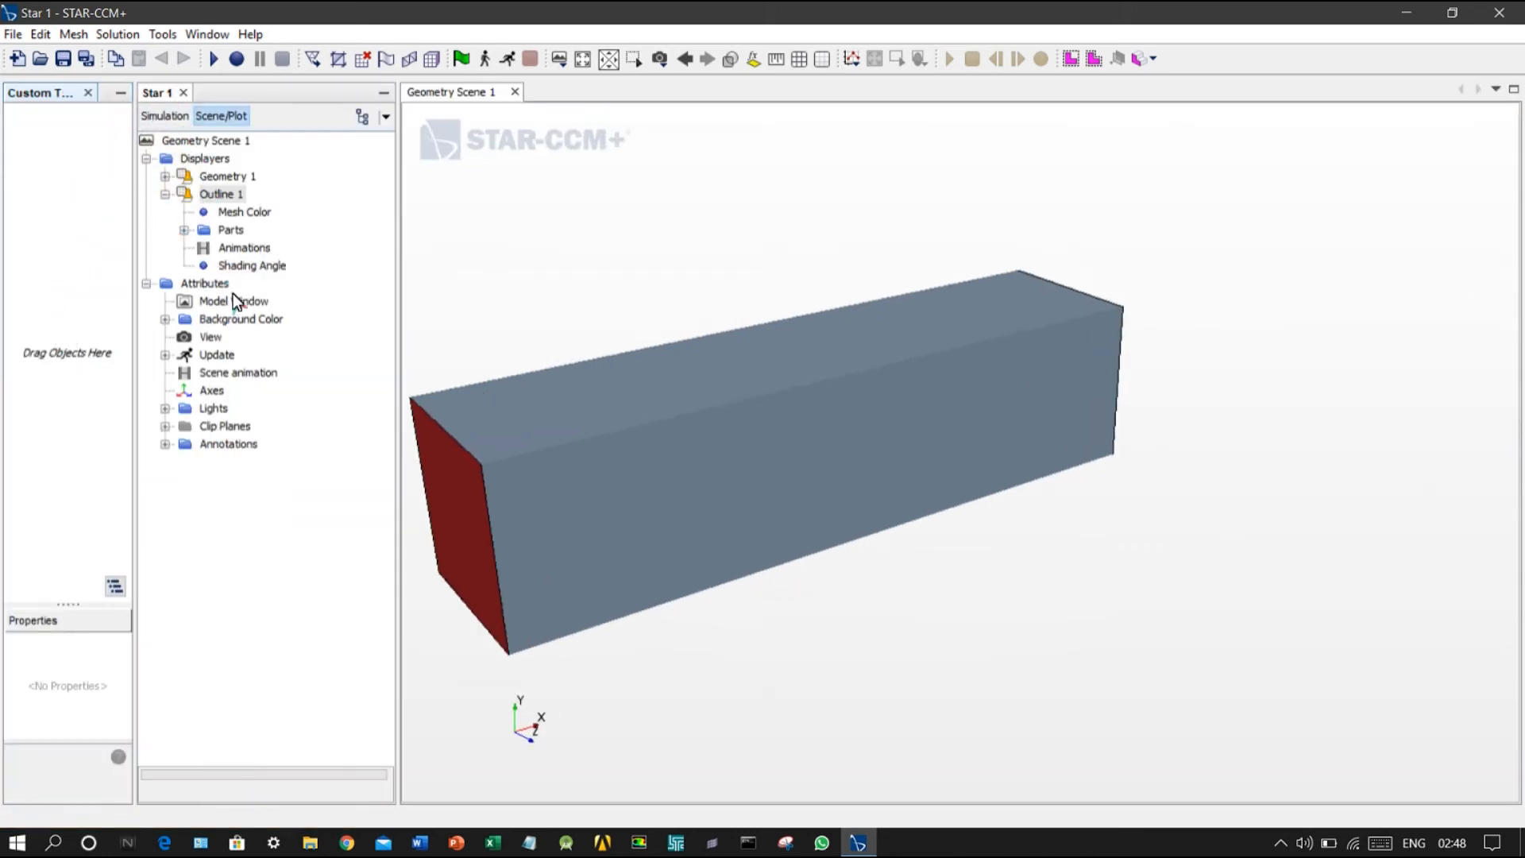
pyautogui.moveTo(128, 275); pyautogui.dragTo(285, 273)
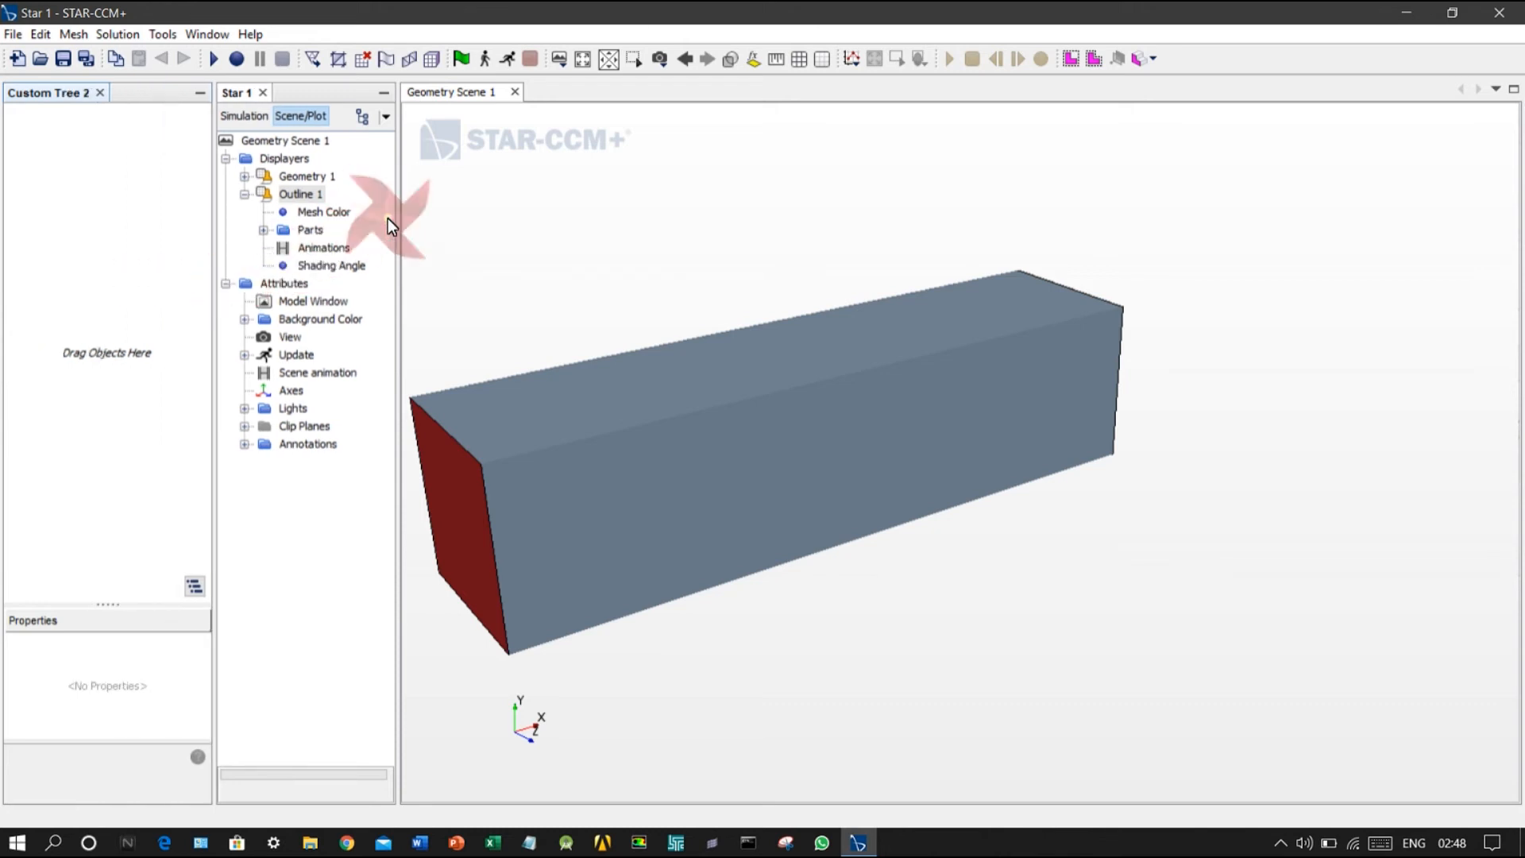
pyautogui.moveTo(398, 228); pyautogui.dragTo(530, 223)
# Step: Add the Outline 1 displayer to Custom Tree 2 and browse its display properties
pyautogui.click(750, 254)
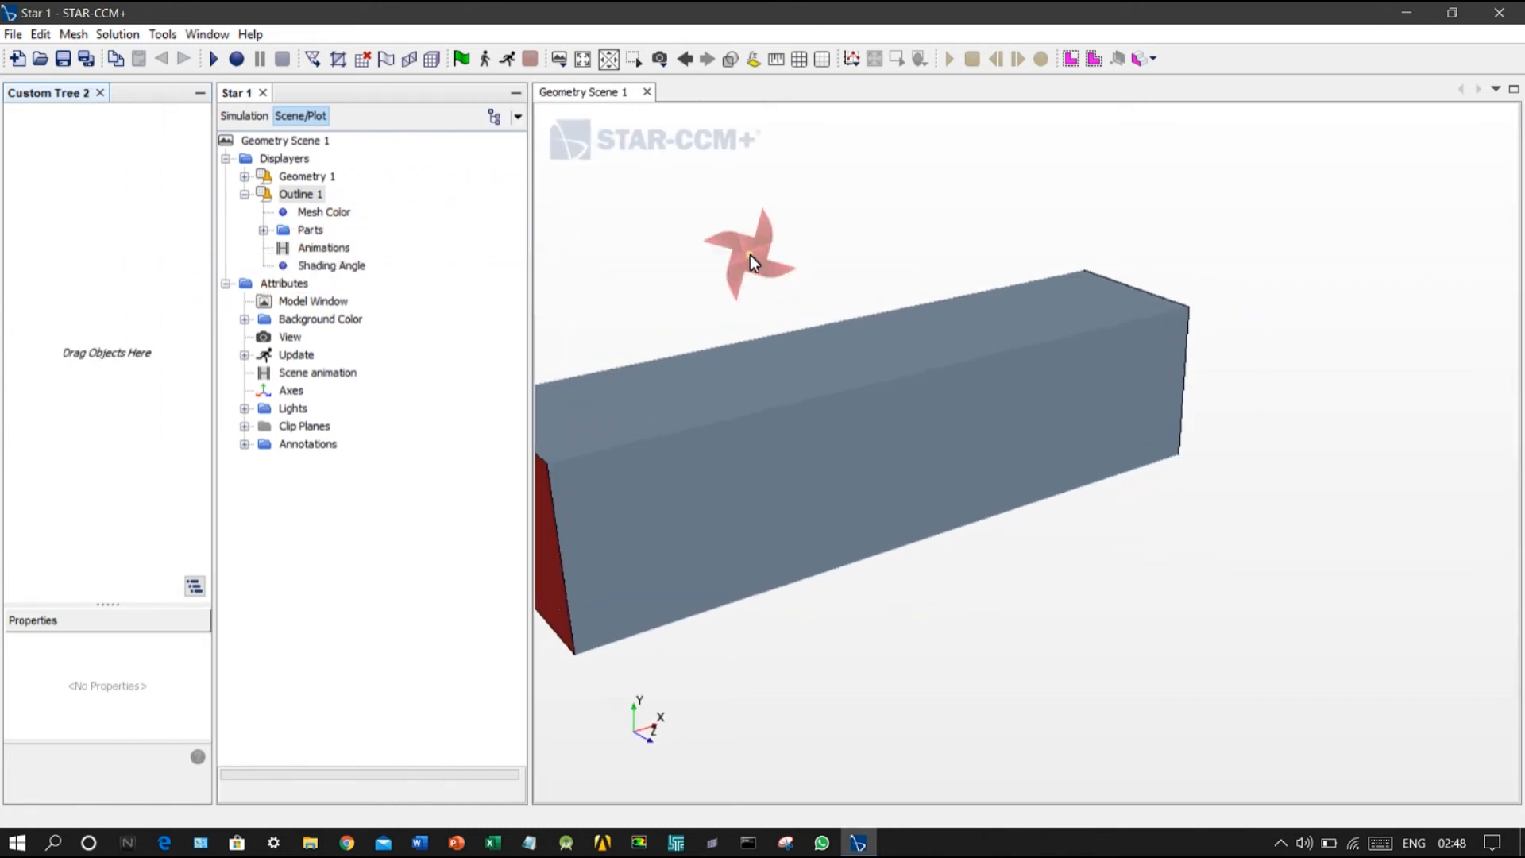
pyautogui.moveTo(742, 210); pyautogui.dragTo(856, 234, button='middle')
pyautogui.moveTo(857, 234); pyautogui.dragTo(985, 270, button='right')
pyautogui.scroll(5, 910, 311)
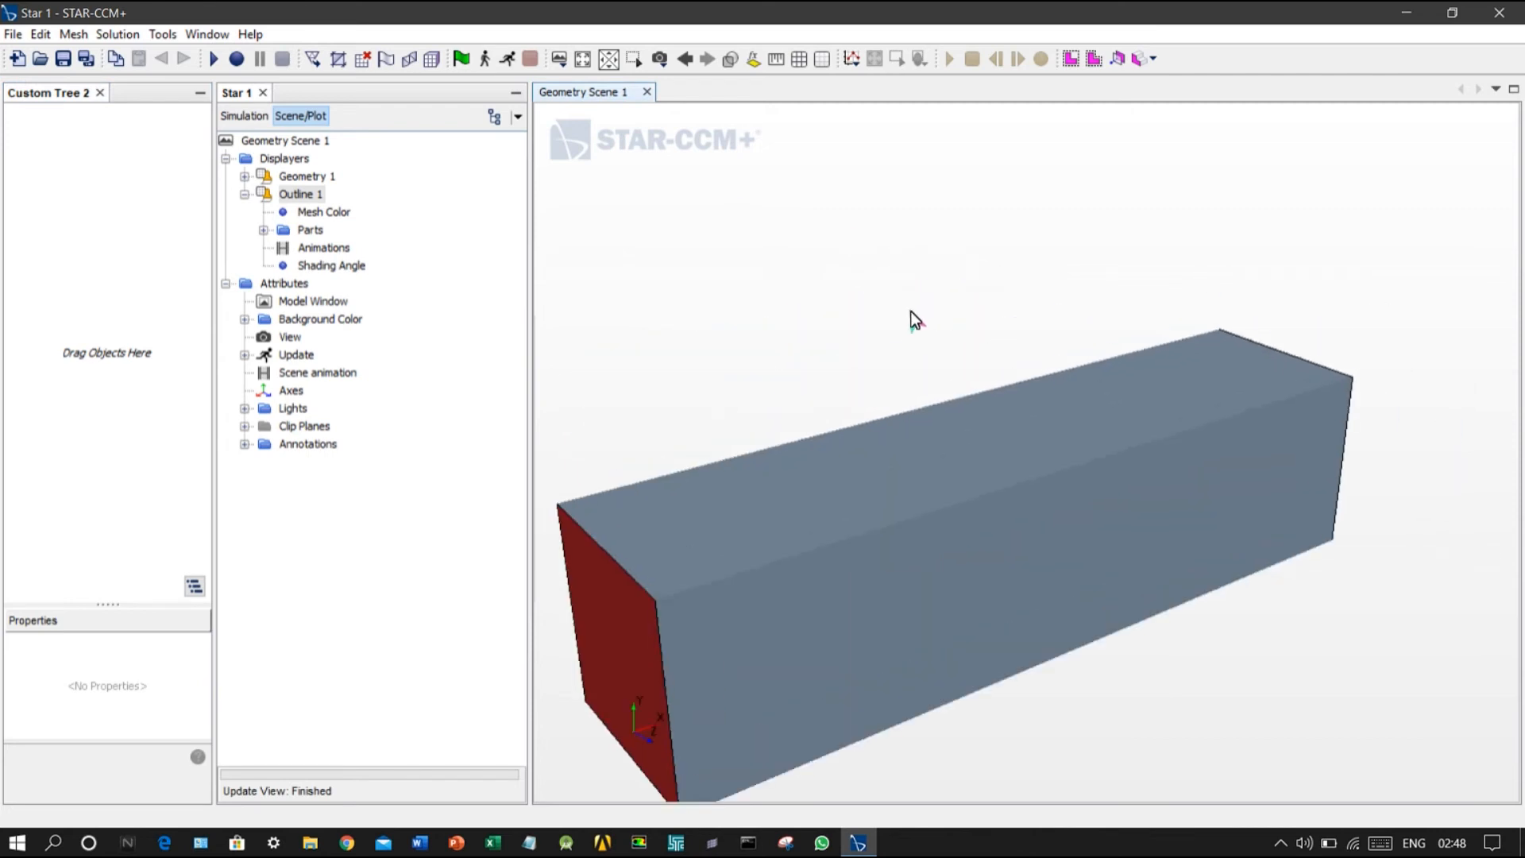
pyautogui.scroll(-3, 909, 308)
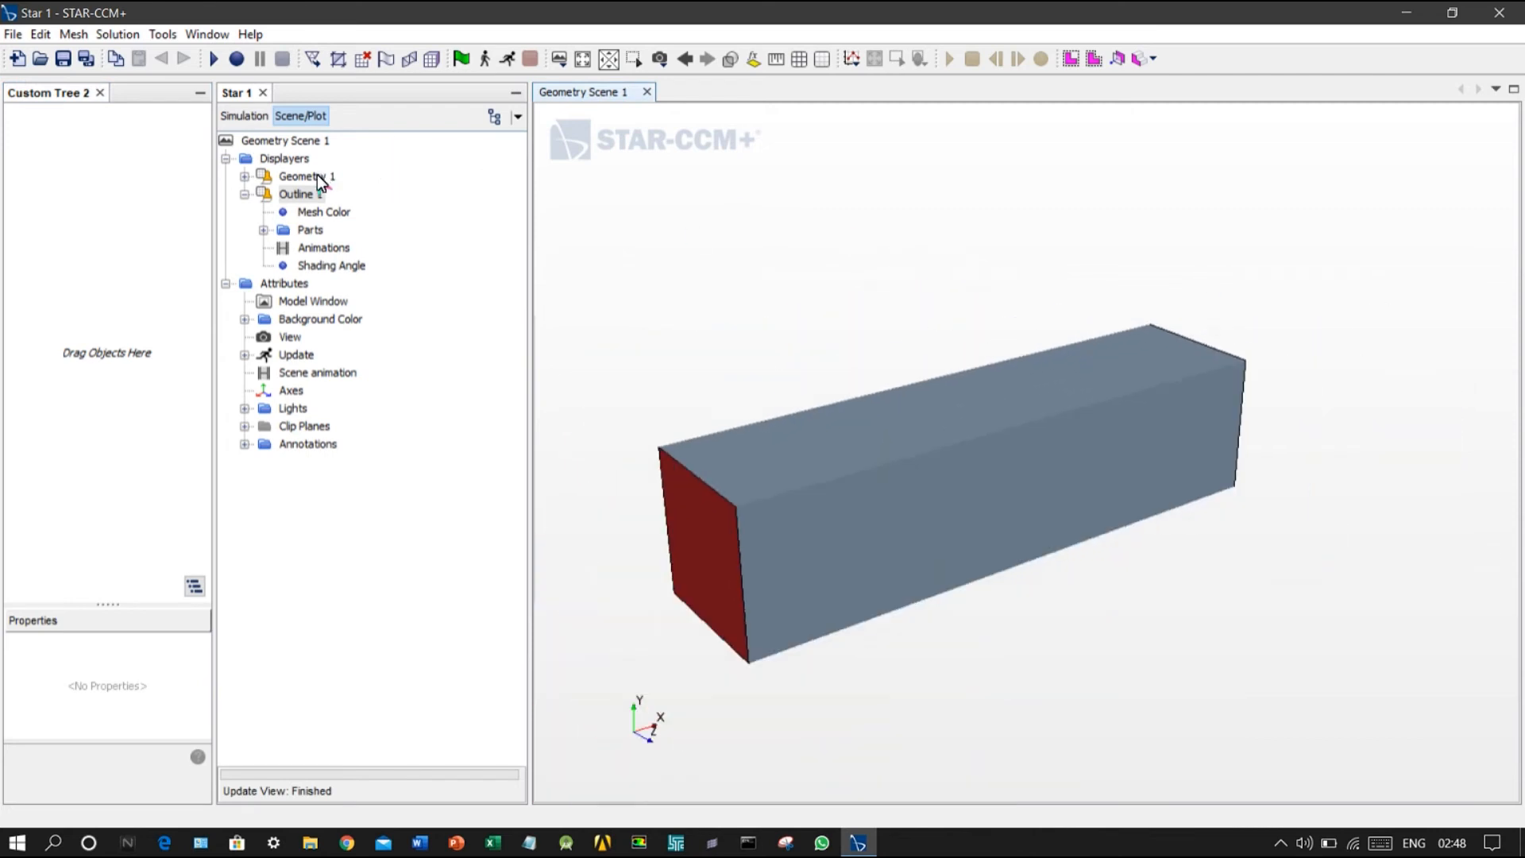
pyautogui.click(262, 198)
pyautogui.moveTo(96, 206); pyautogui.dragTo(95, 207)
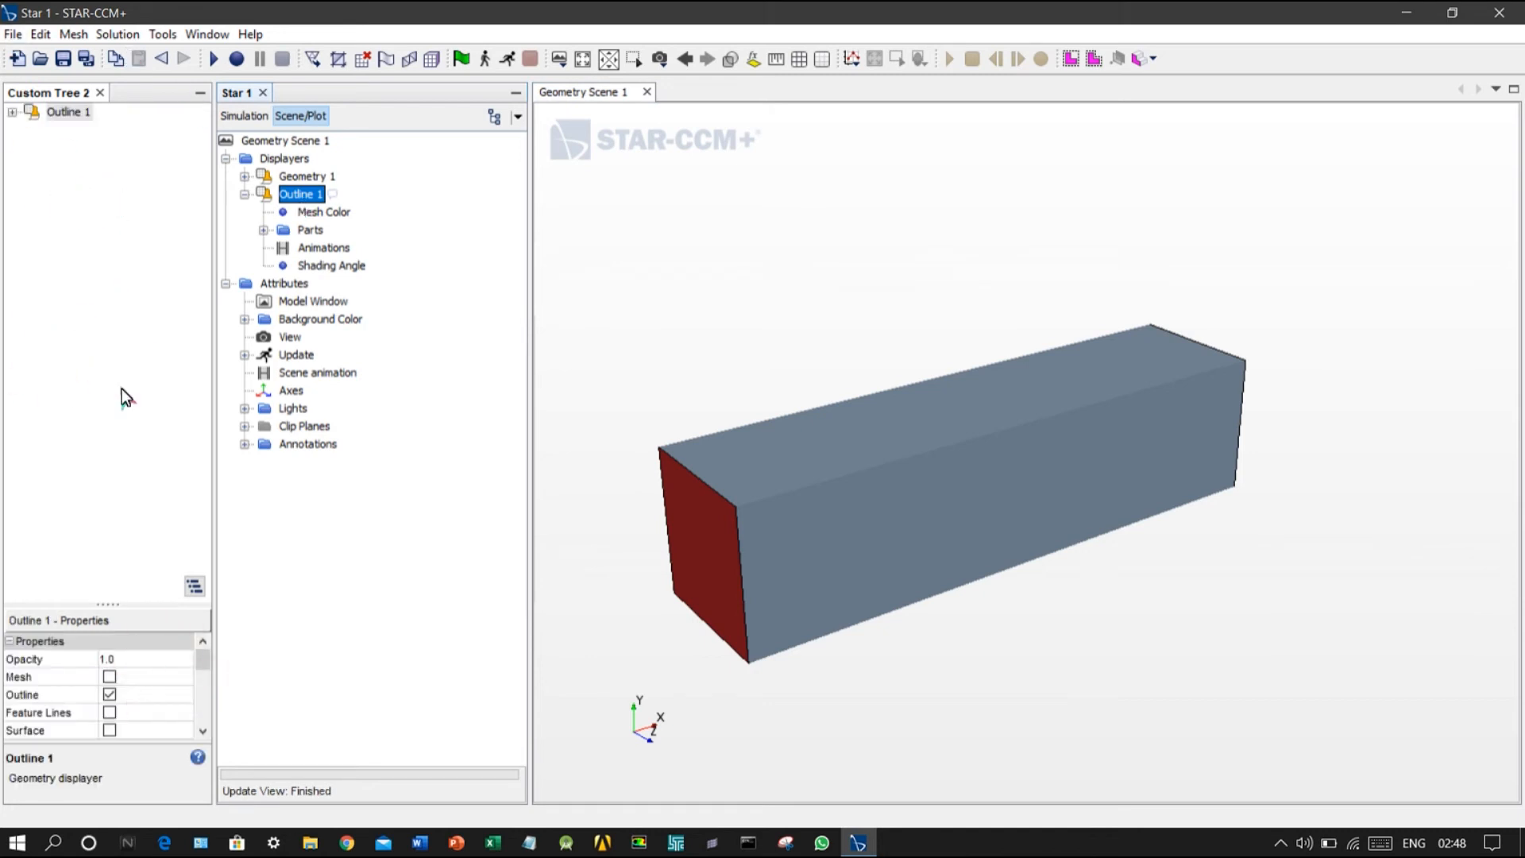
pyautogui.click(203, 707)
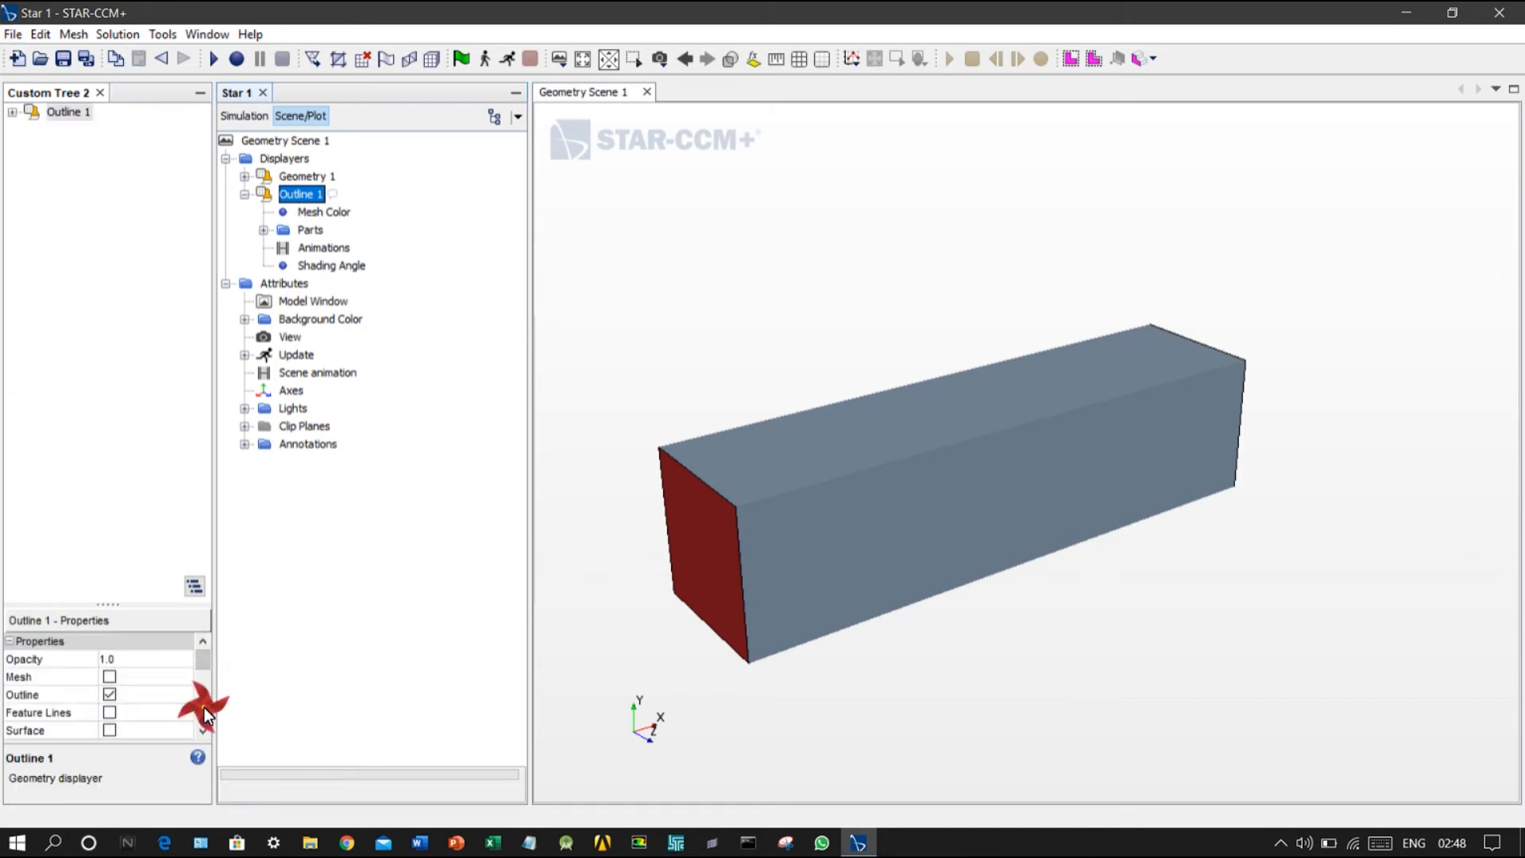
# Step: Set the Outline 1 displayer's representation to Remeshed Surface and turn on its mesh lines
pyautogui.click(207, 732)
pyautogui.click(179, 731)
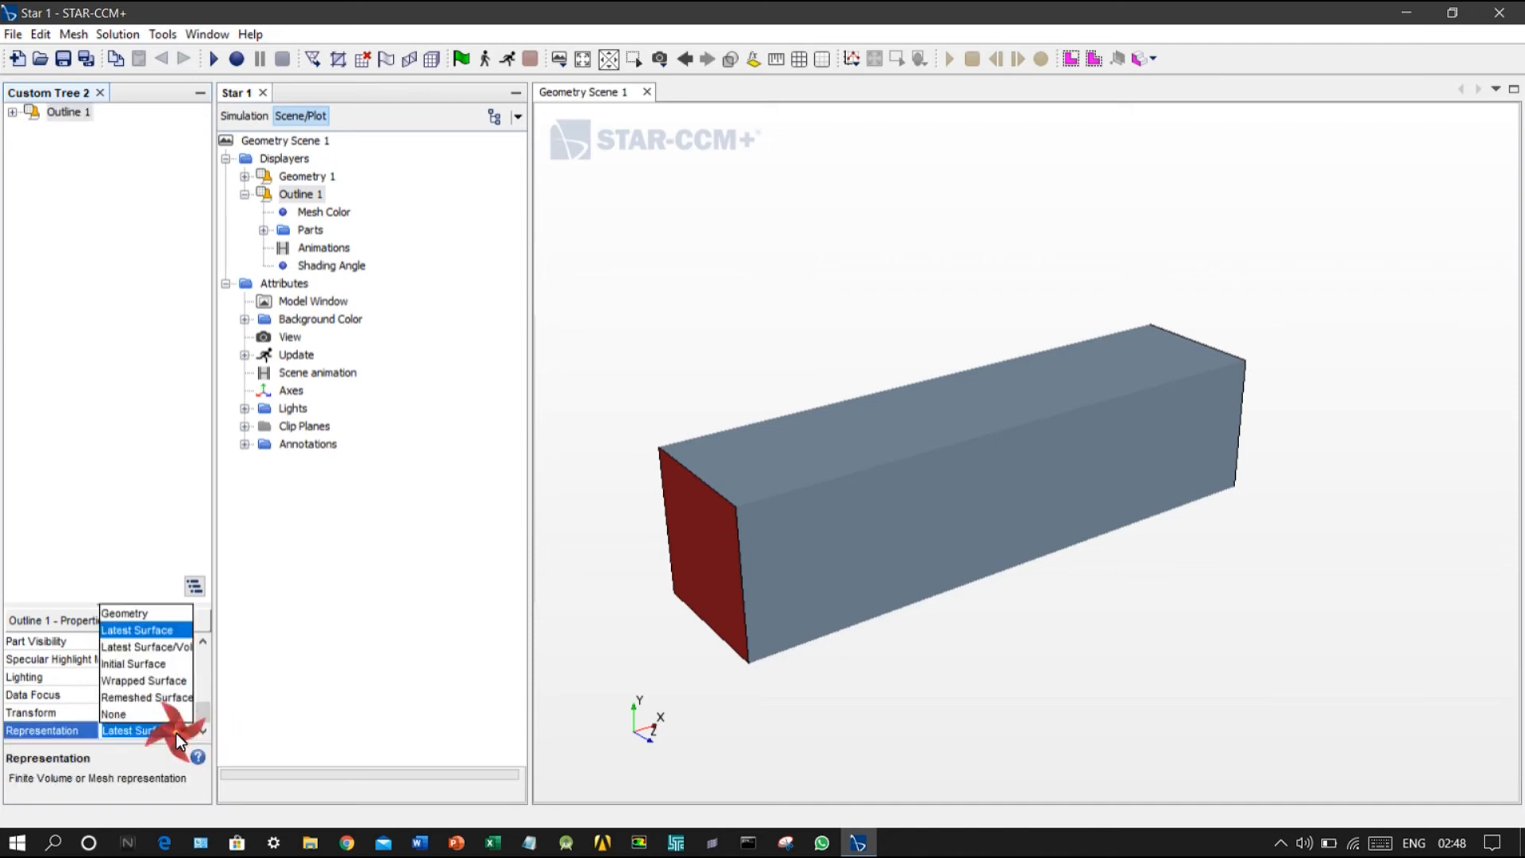
pyautogui.click(151, 698)
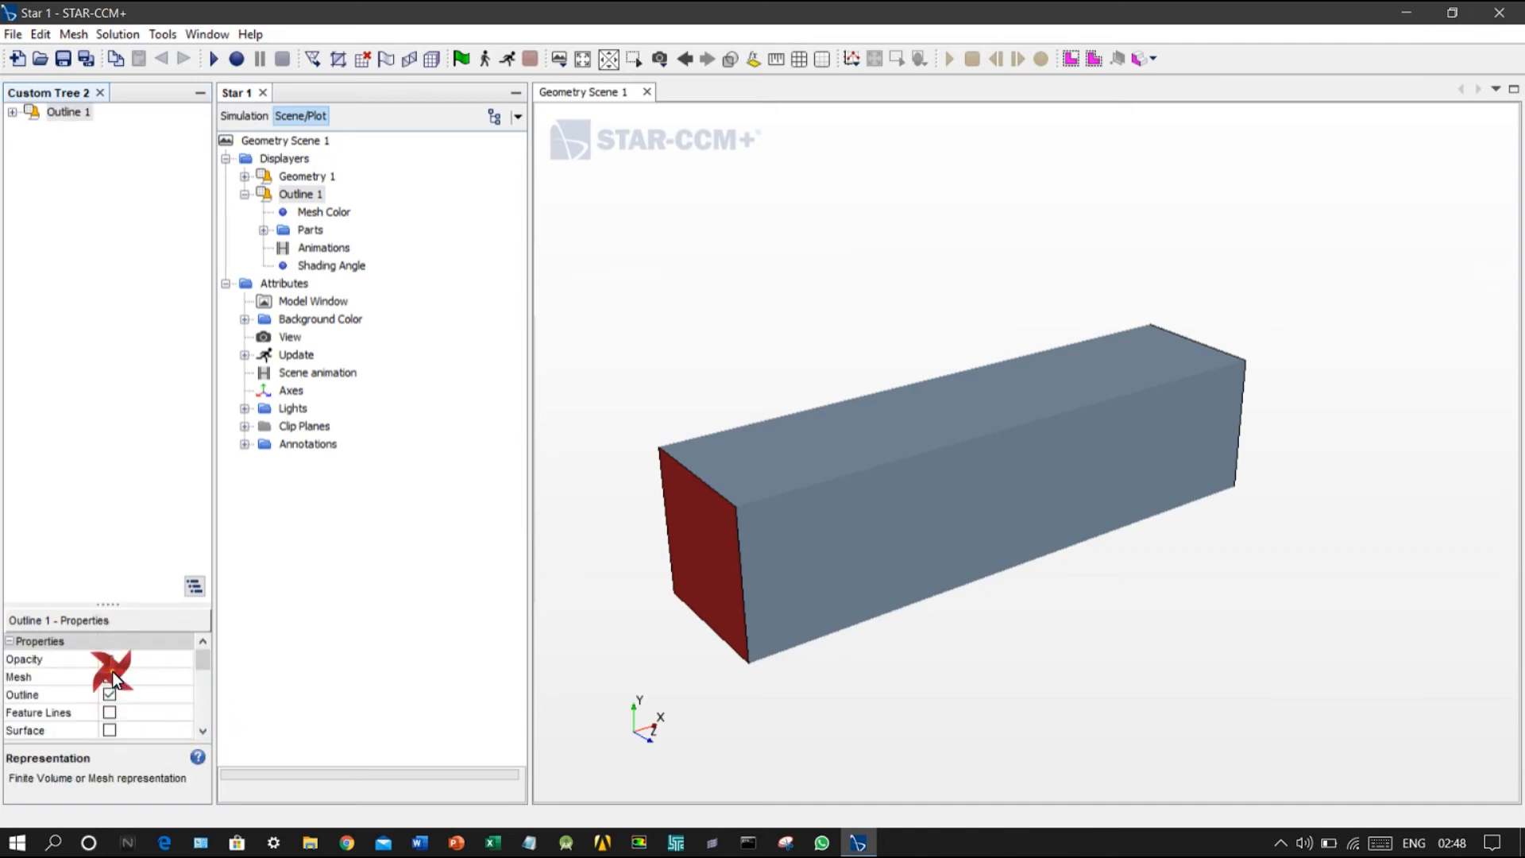
pyautogui.click(111, 676)
pyautogui.scroll(3, 737, 511)
pyautogui.scroll(-3, 744, 513)
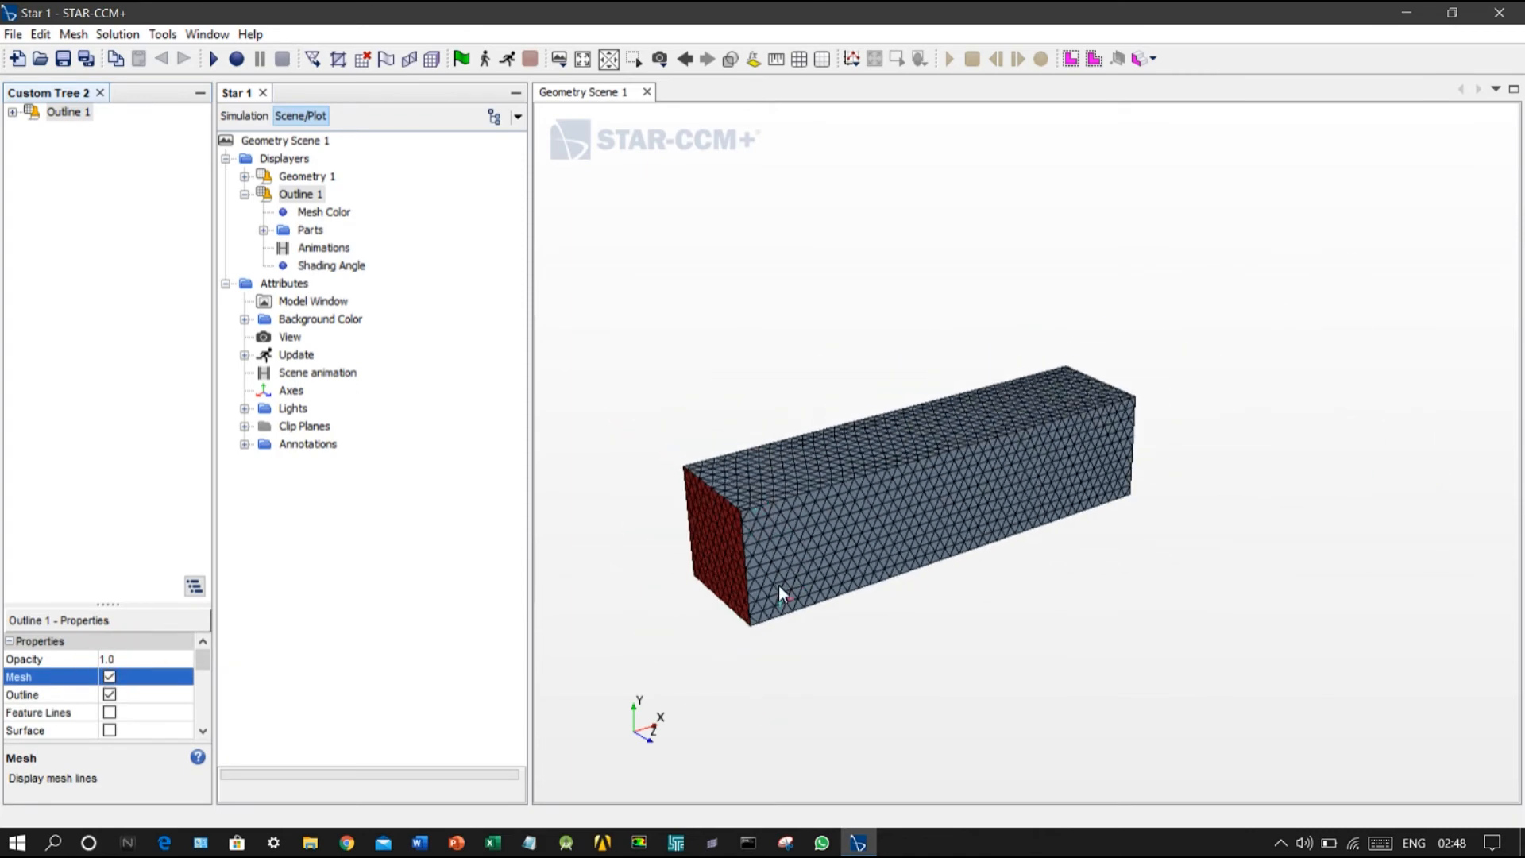
pyautogui.moveTo(685, 574); pyautogui.dragTo(703, 550)
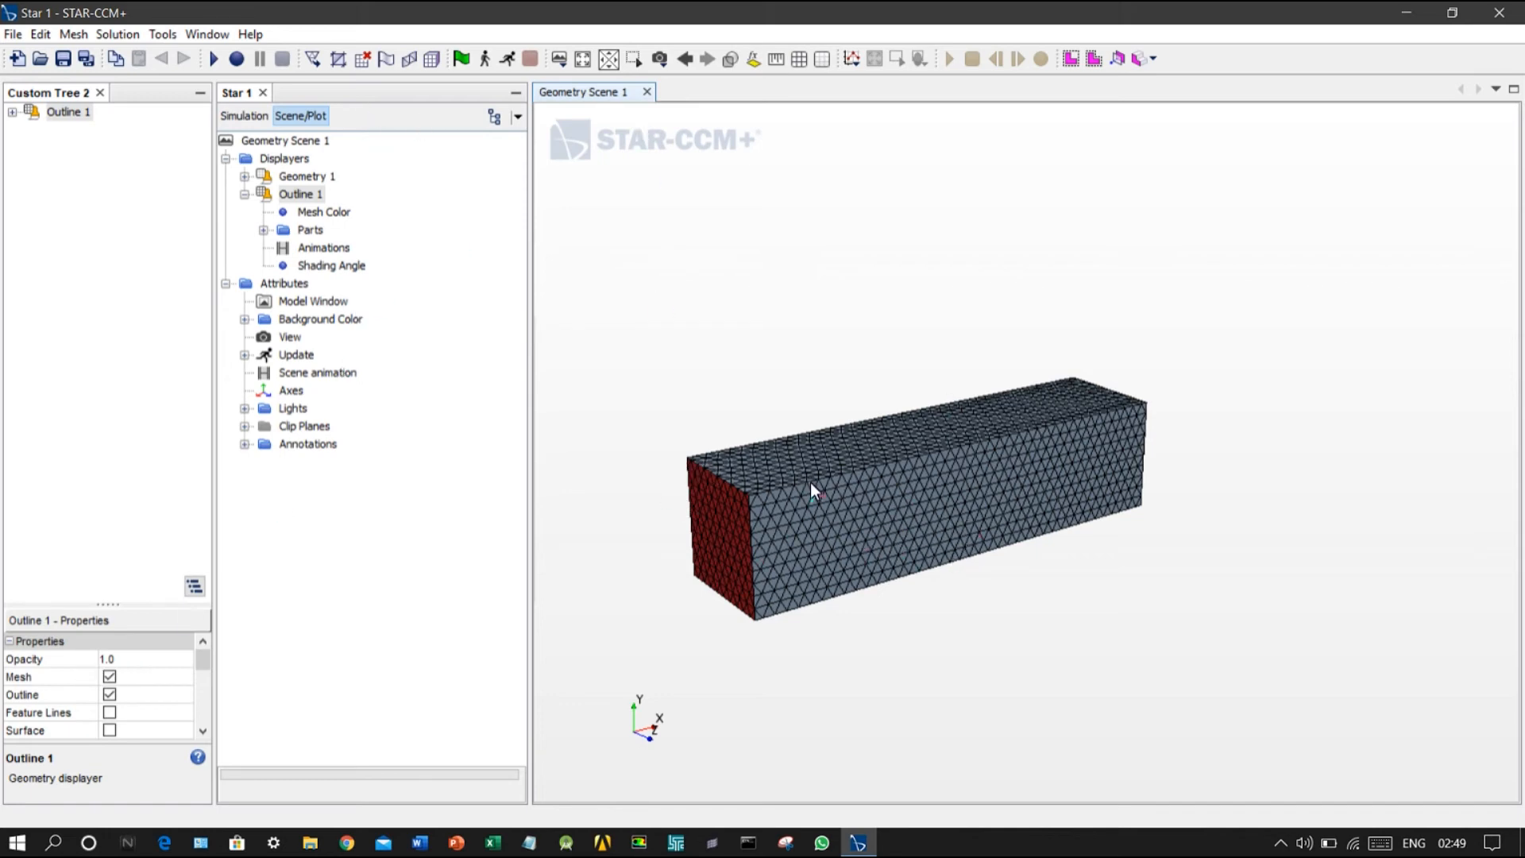
# Step: Generate the volume mesh and start a new plane section under the simulation's derived parts
pyautogui.click(429, 60)
pyautogui.click(260, 115)
pyautogui.scroll(-4, 330, 417)
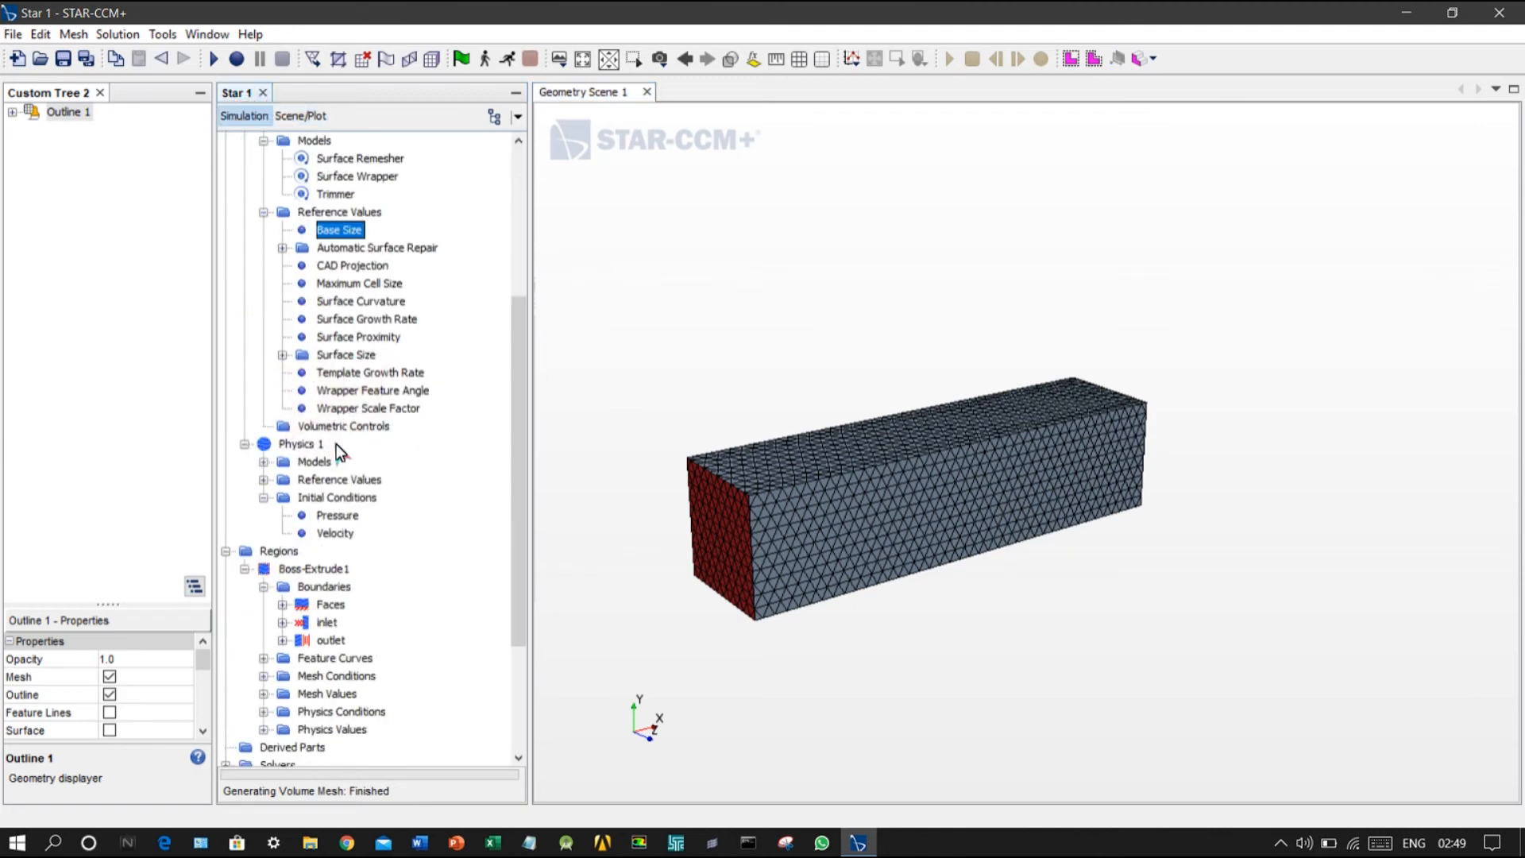
pyautogui.scroll(-2, 336, 472)
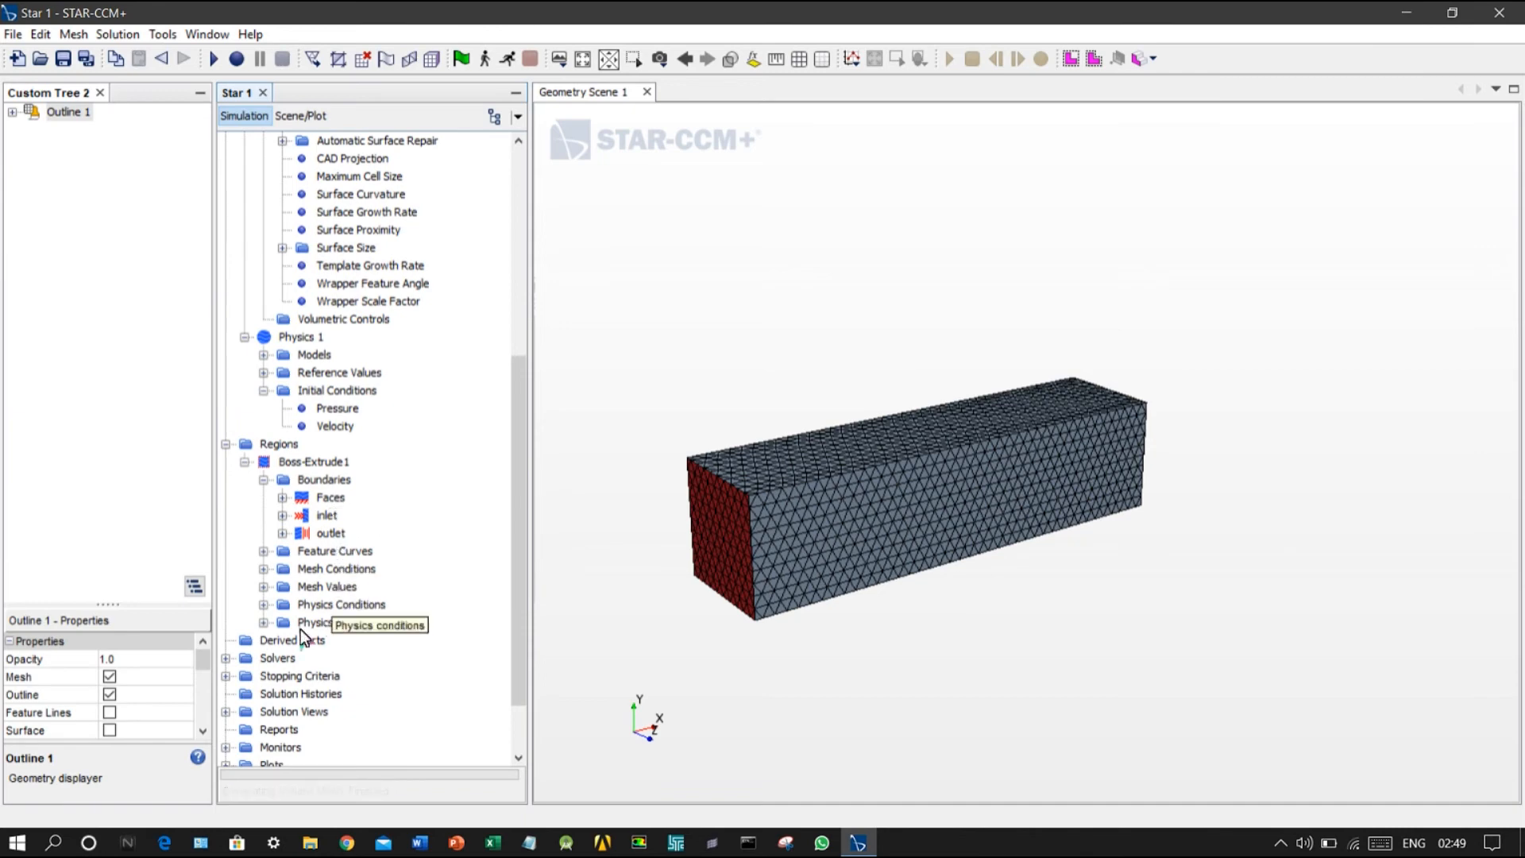
pyautogui.rightClick(280, 640)
pyautogui.moveTo(336, 654)
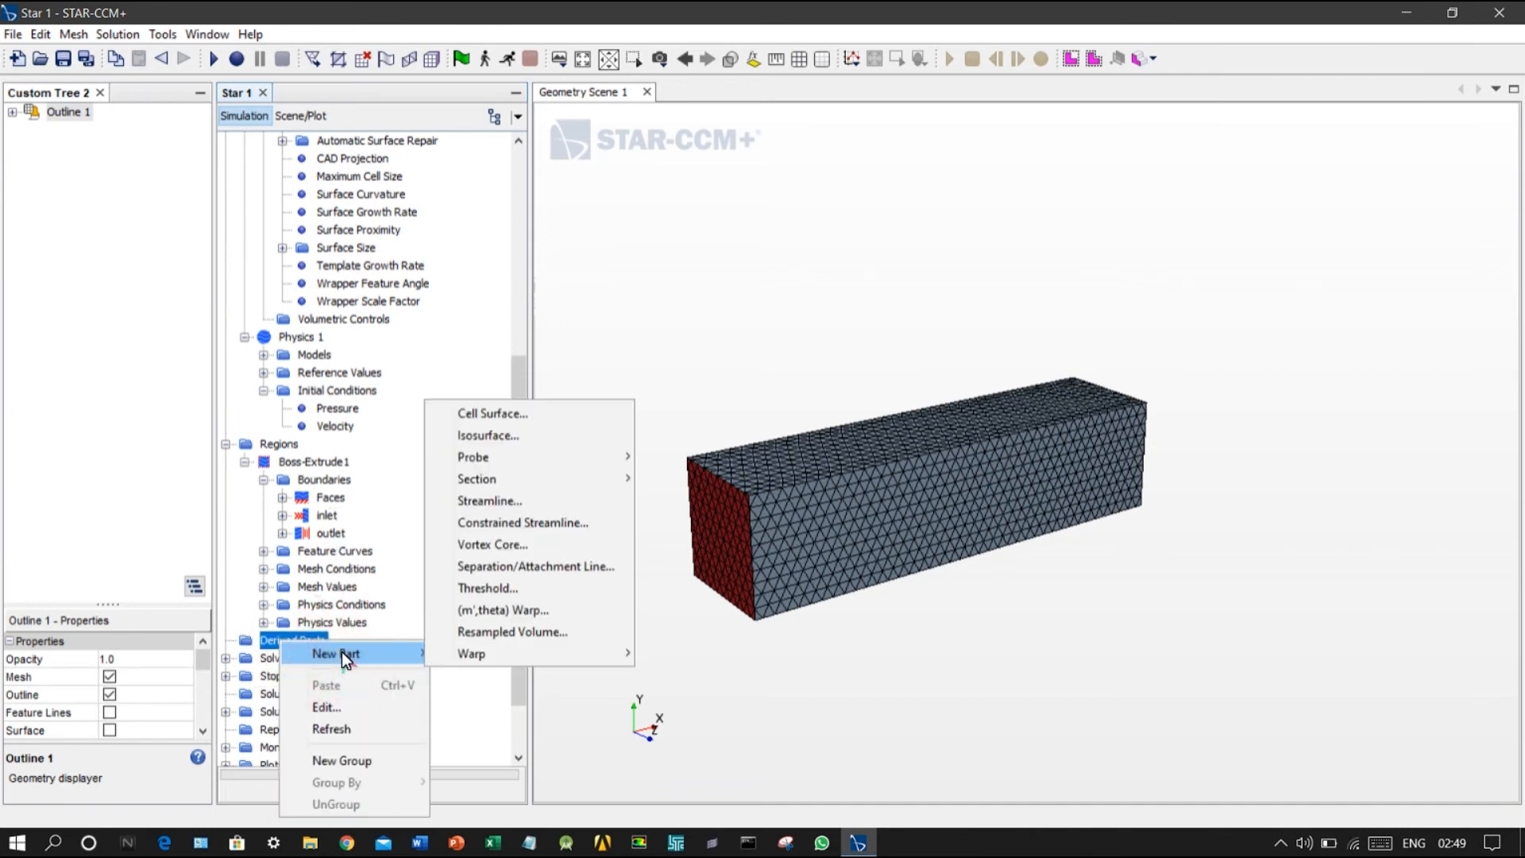
pyautogui.click(527, 477)
pyautogui.click(674, 479)
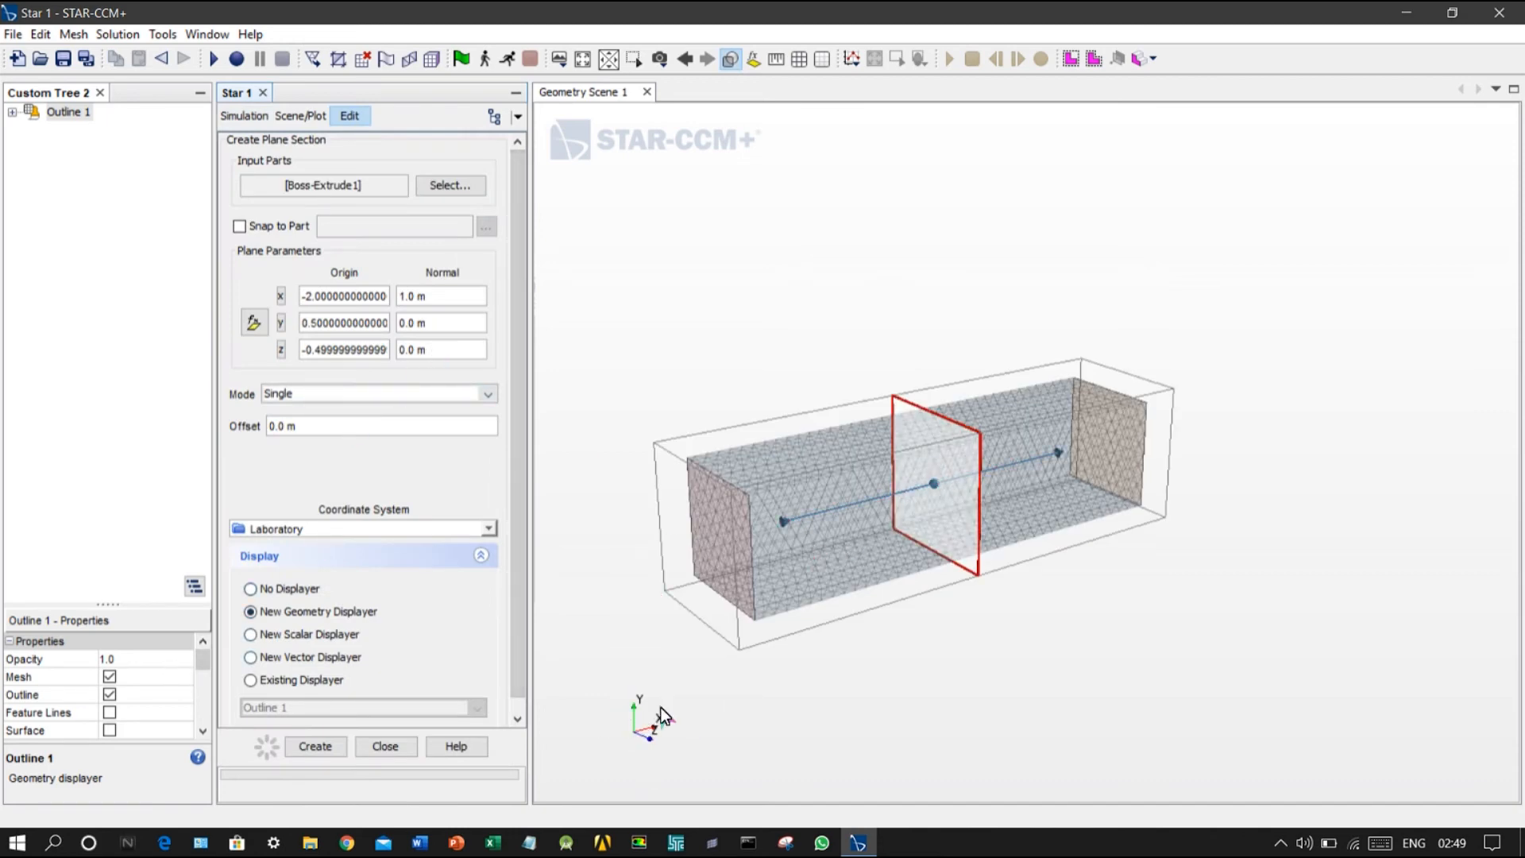
# Step: Set the section plane's normal to 0 in x and 1 in z, and create it with a new geometry displayer
pyautogui.click(422, 296)
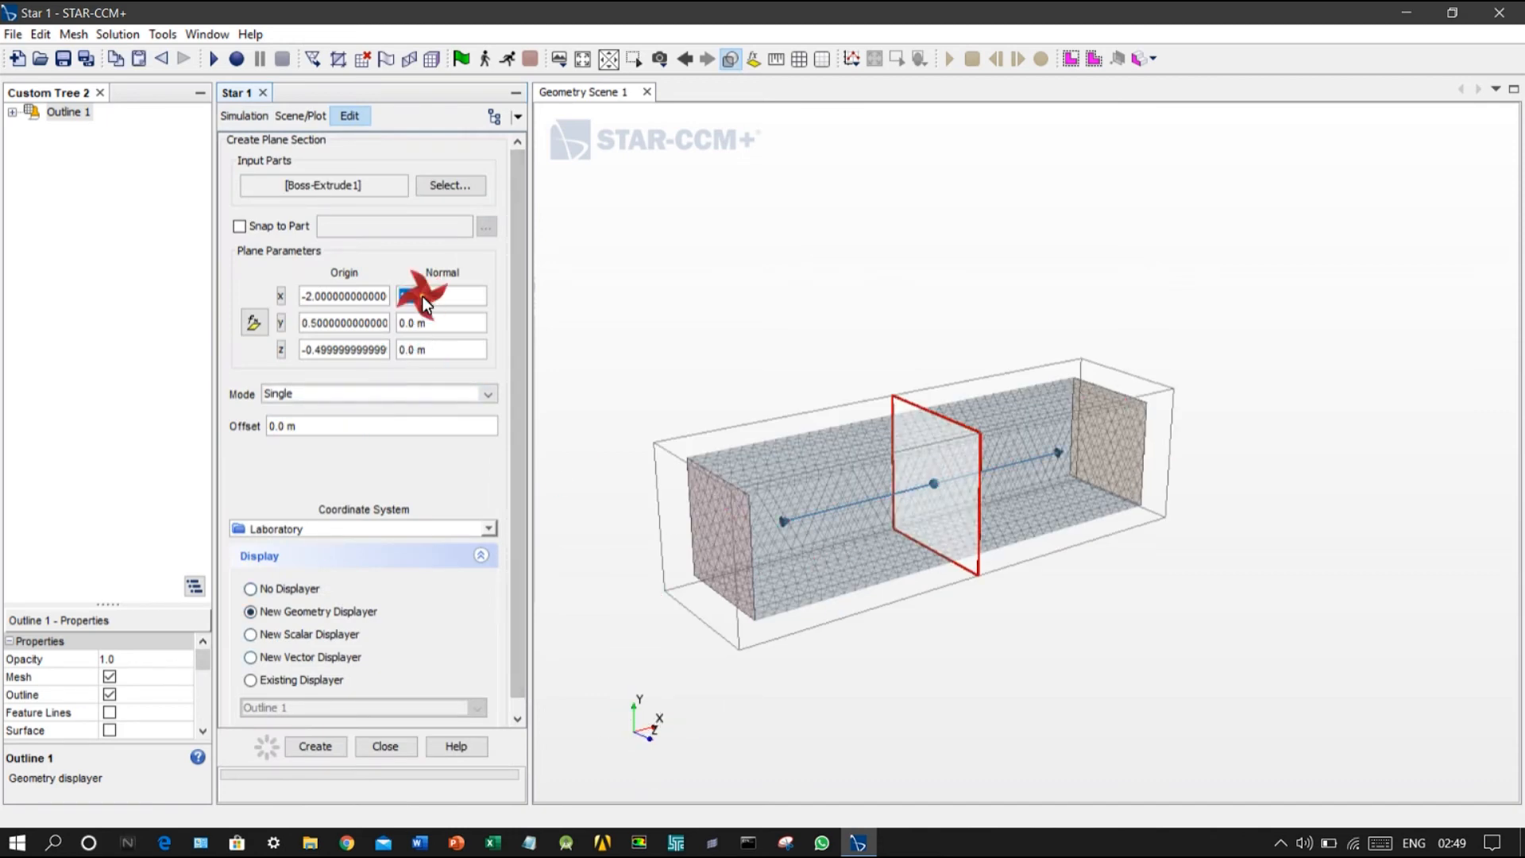
pyautogui.write('0')
pyautogui.click(431, 353)
pyautogui.write('1')
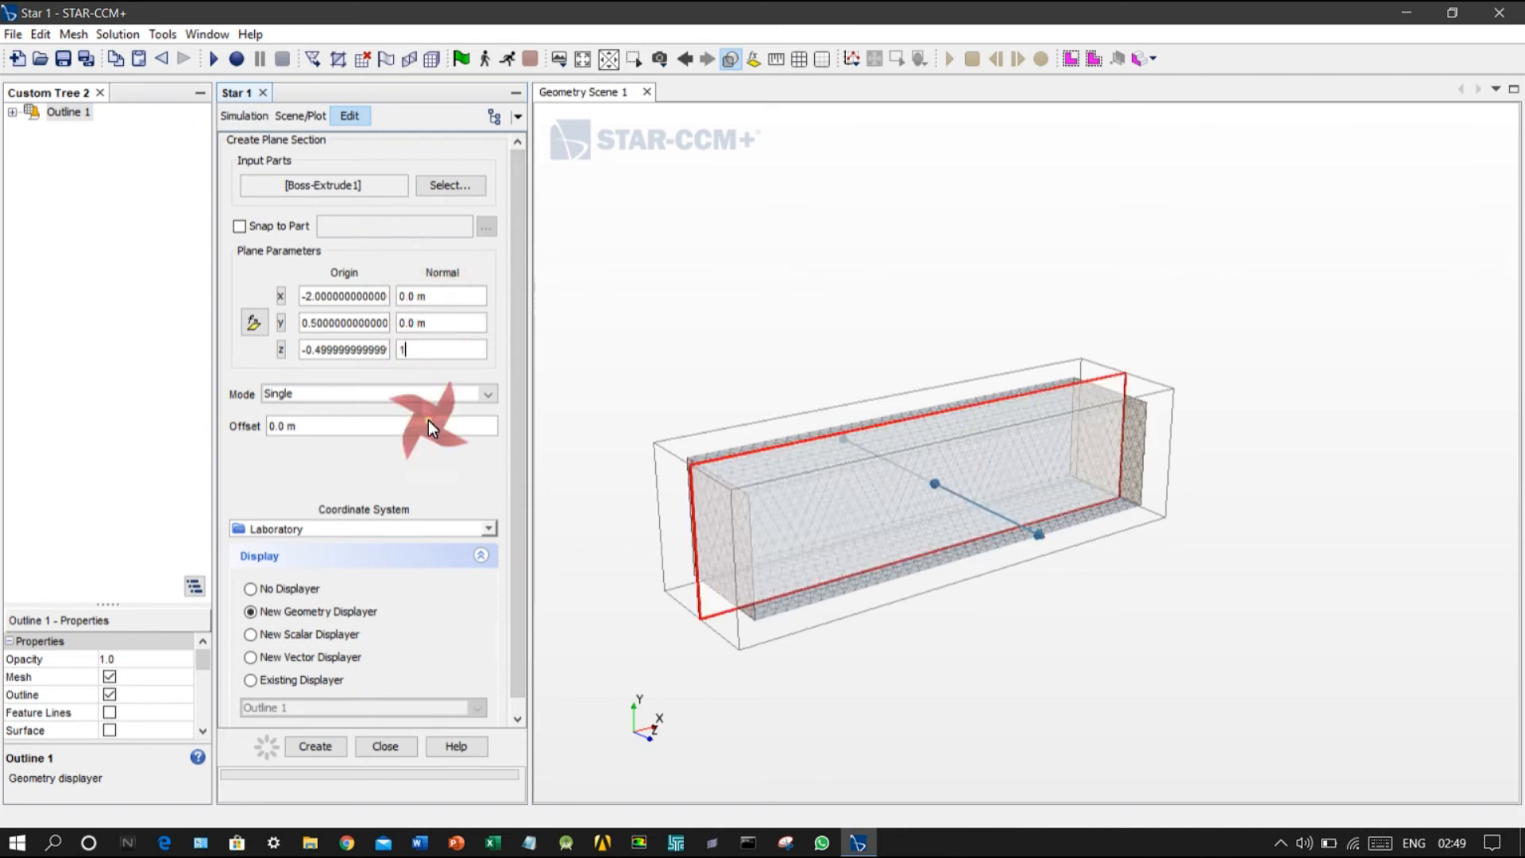
pyautogui.click(334, 745)
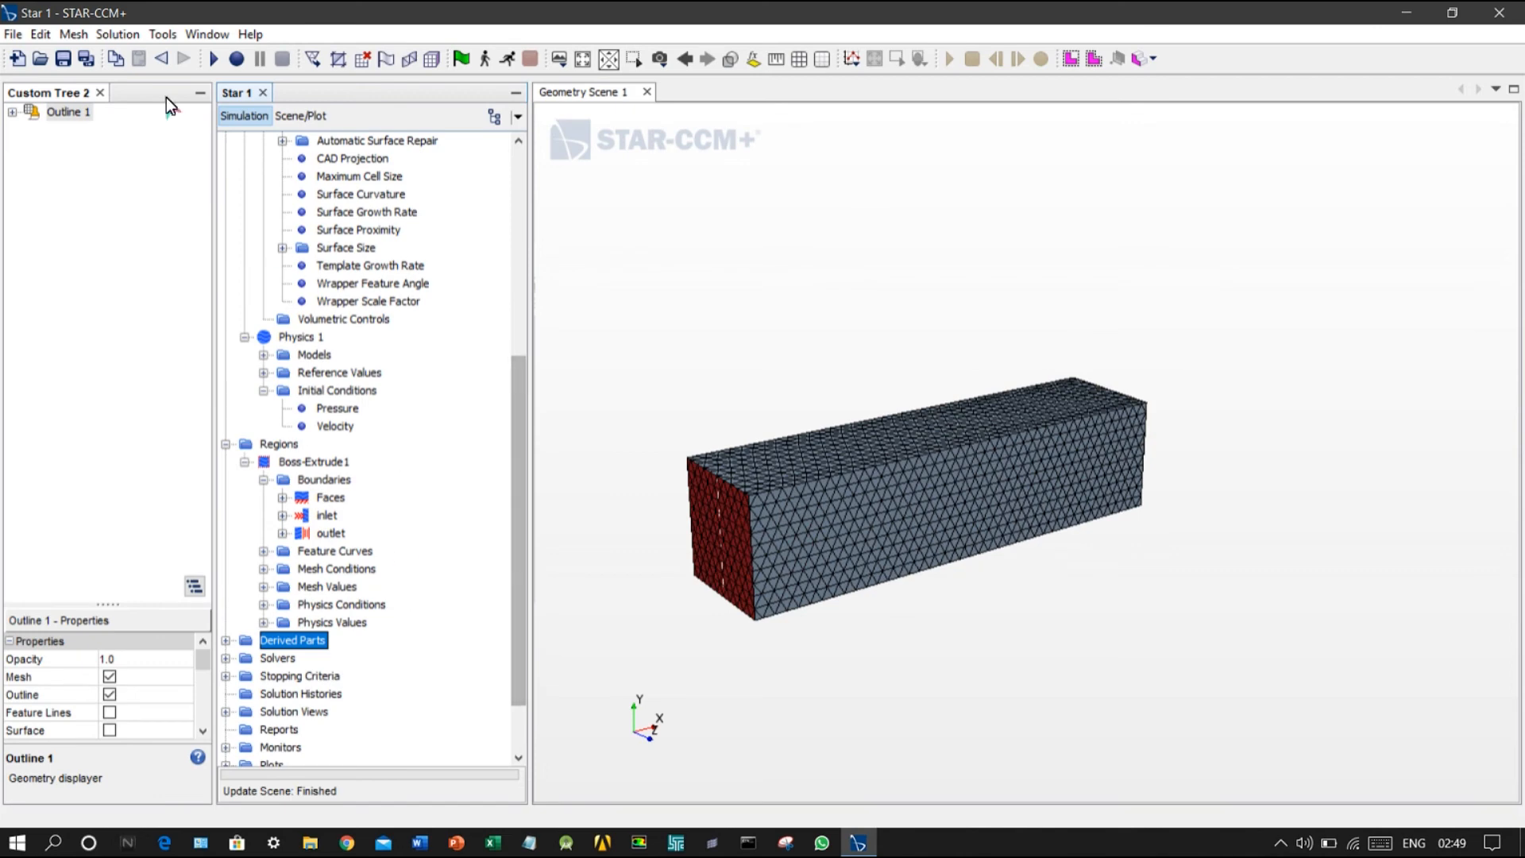
# Step: Add the Section Geometry 1 displayer to Custom Tree 2 and turn on its mesh lines
pyautogui.click(303, 116)
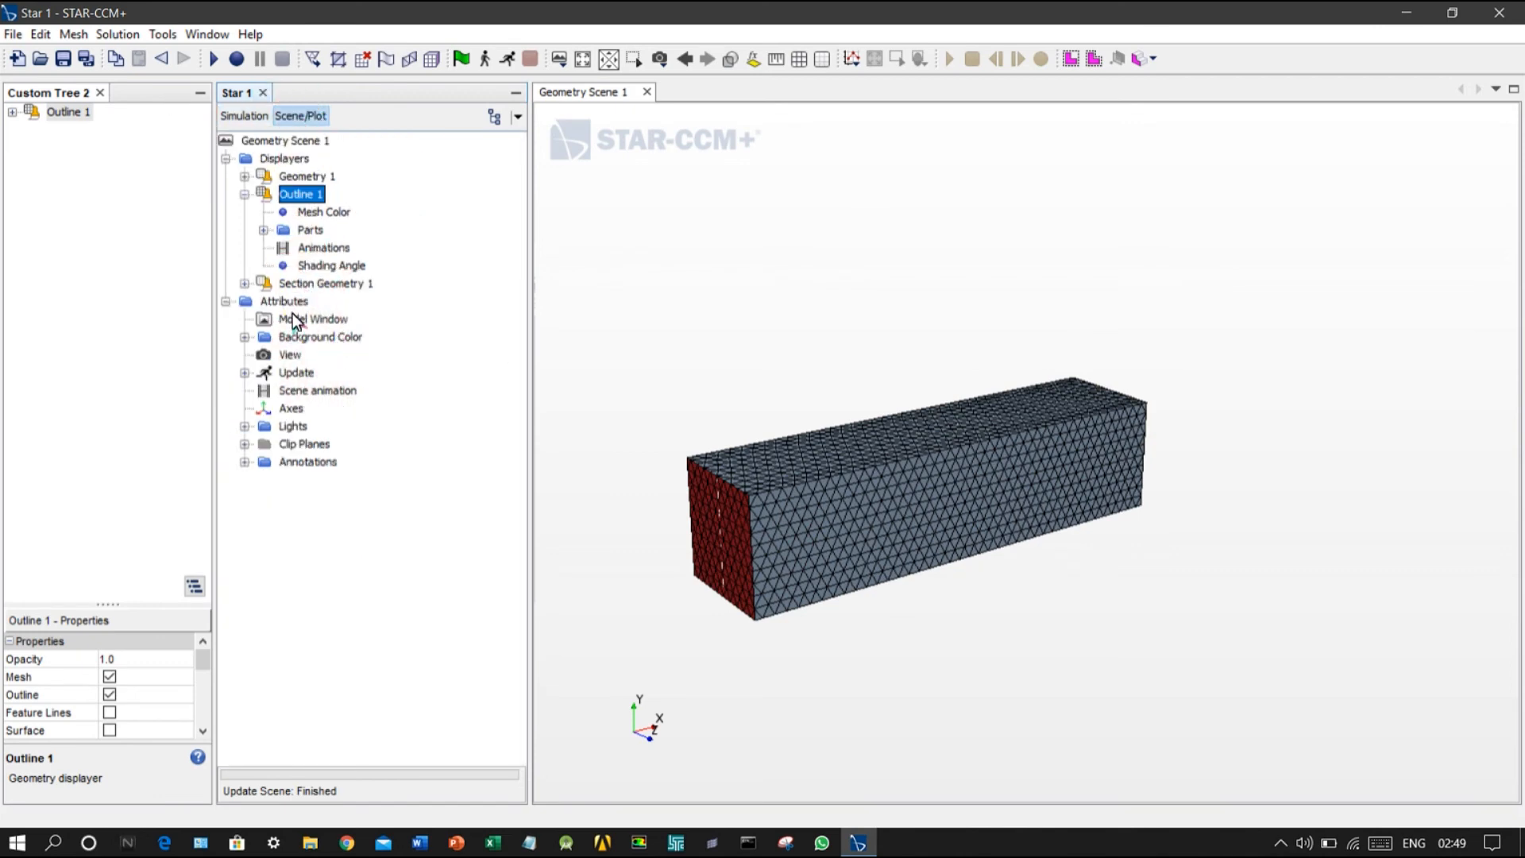
pyautogui.click(303, 284)
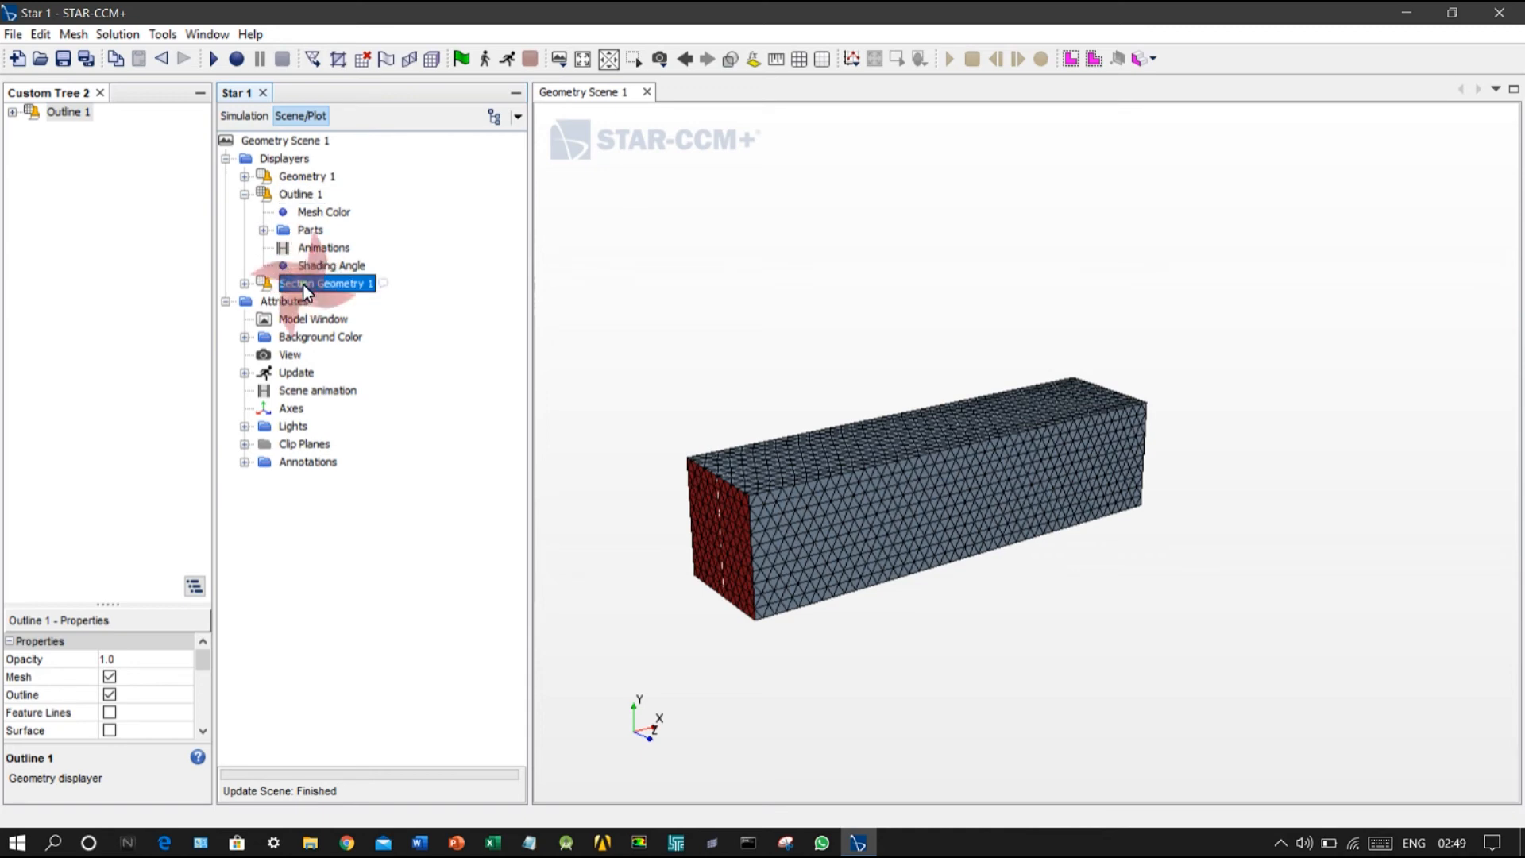
pyautogui.rightClick(303, 283)
pyautogui.click(290, 286)
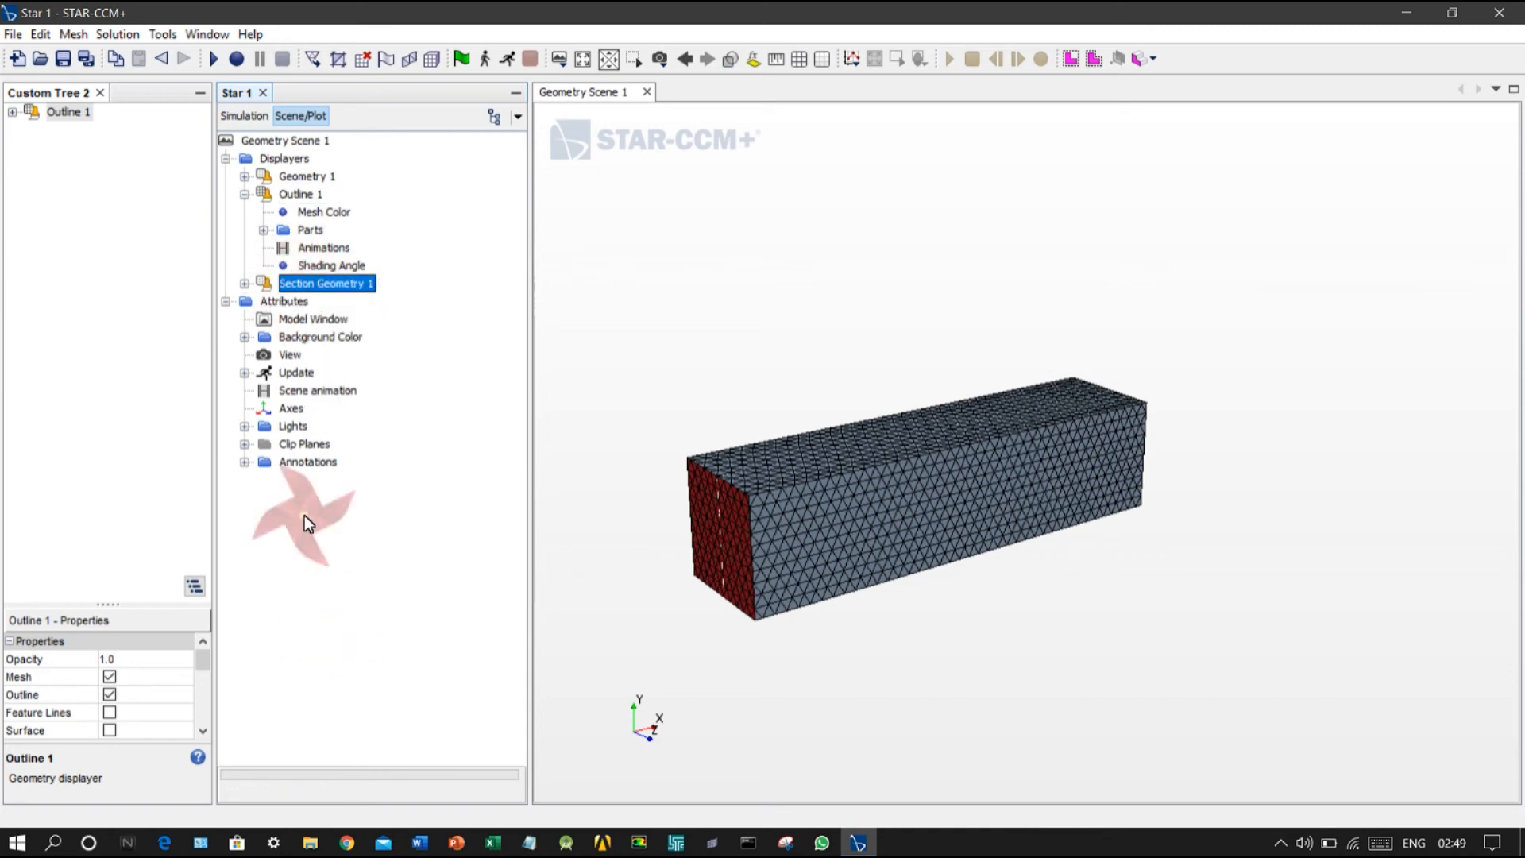
pyautogui.moveTo(202, 245); pyautogui.dragTo(75, 169)
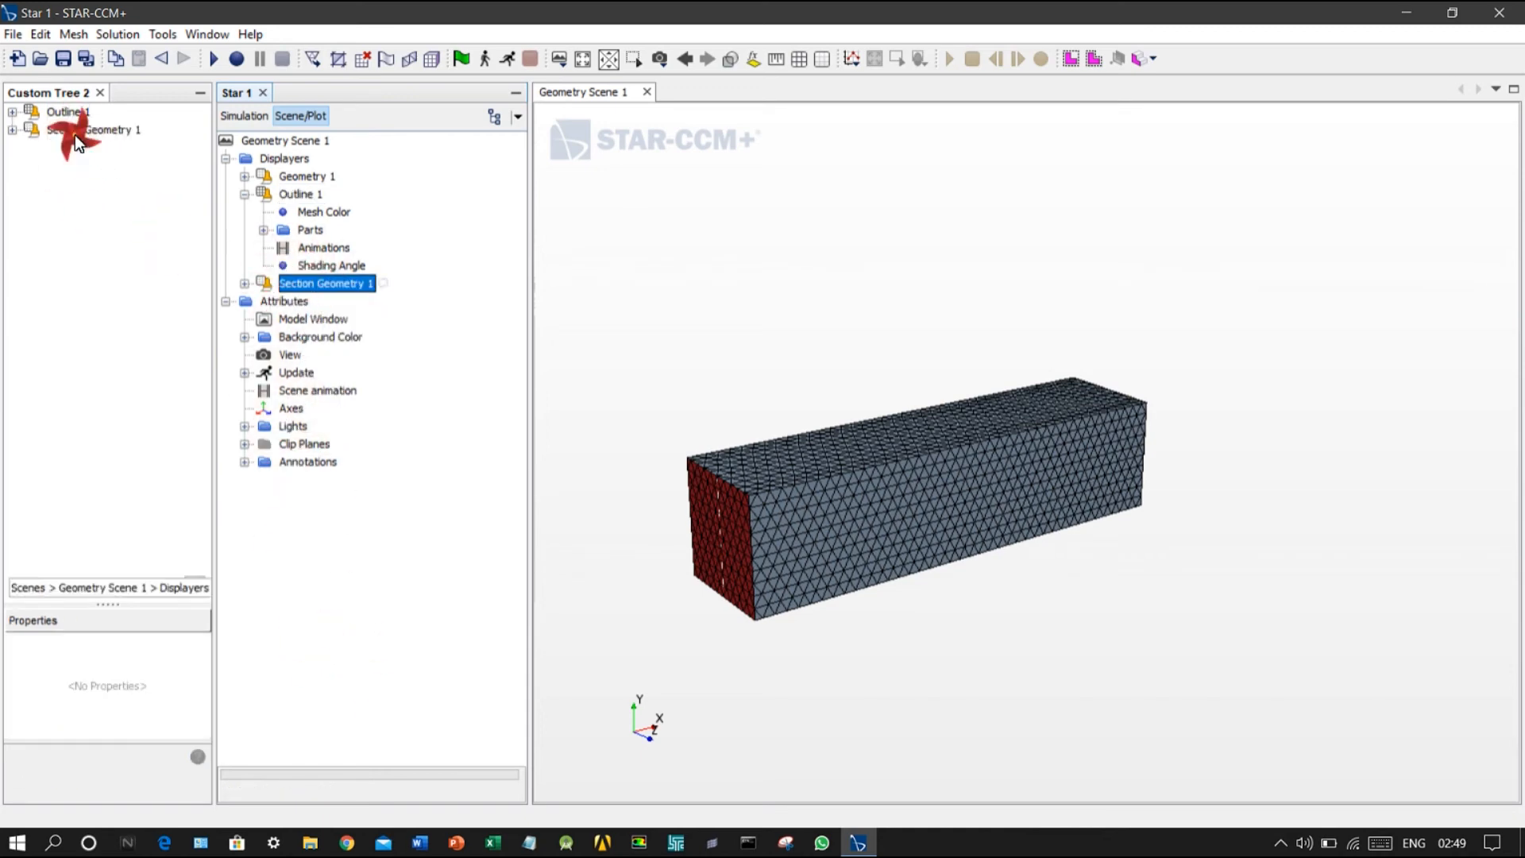
pyautogui.click(74, 132)
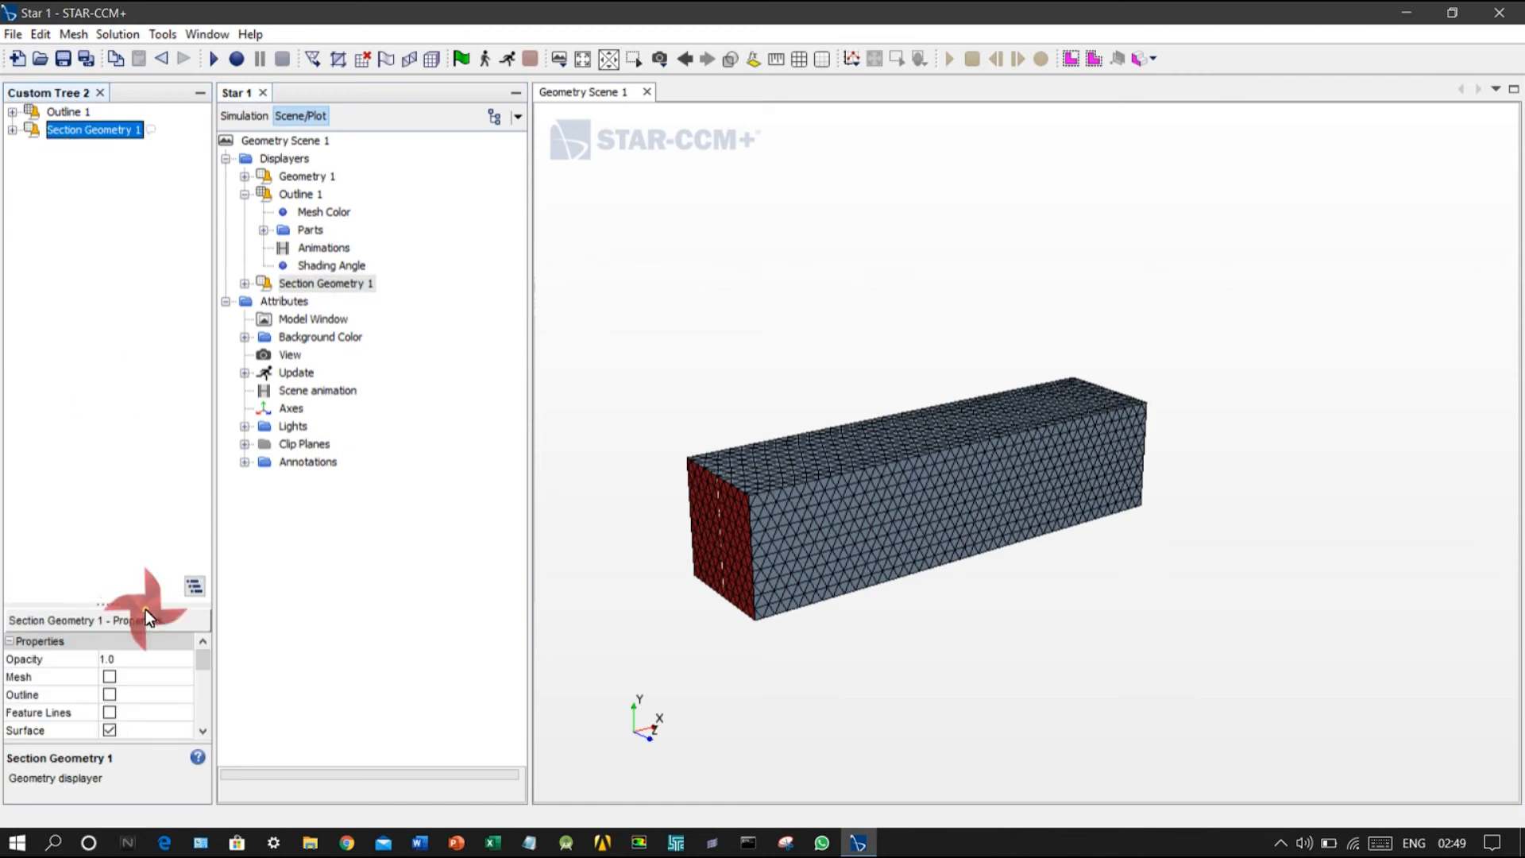
pyautogui.click(116, 674)
pyautogui.scroll(-5, 150, 695)
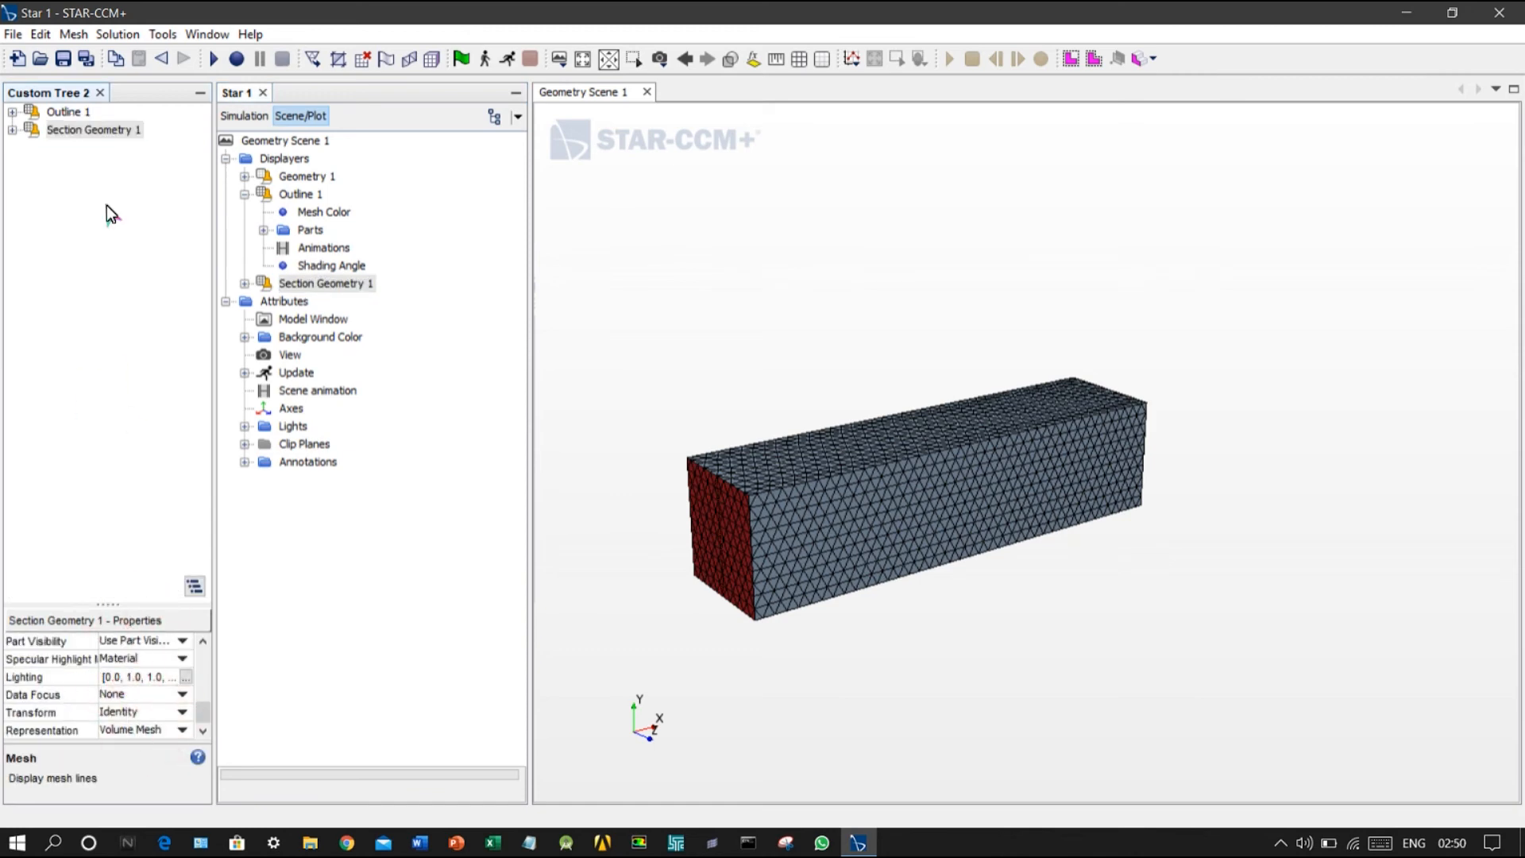
# Step: Hide the Outline 1 displayer and show it again
pyautogui.rightClick(59, 113)
pyautogui.click(93, 129)
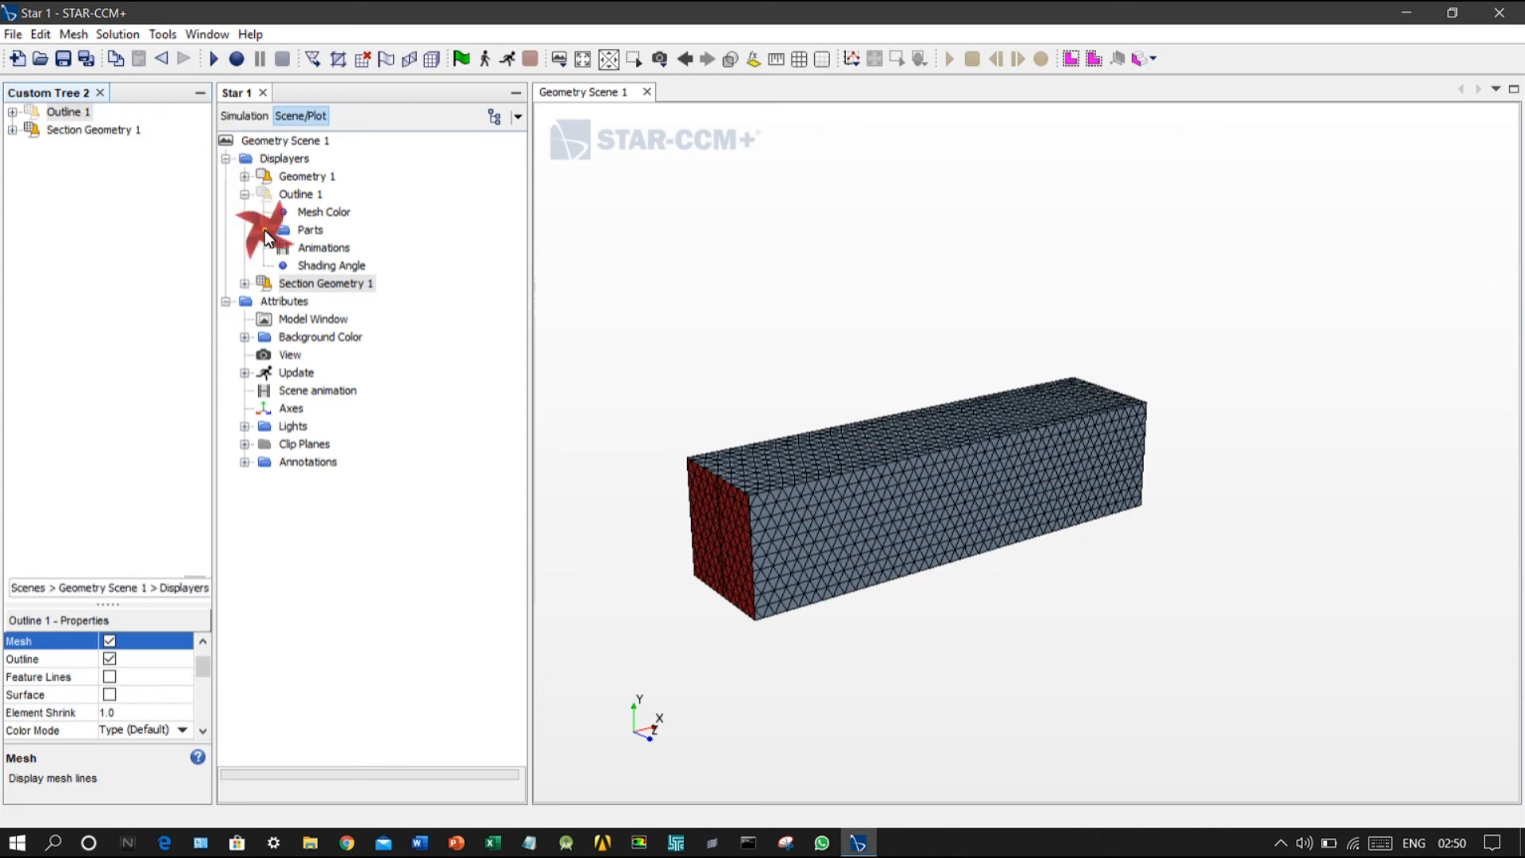
pyautogui.rightClick(62, 111)
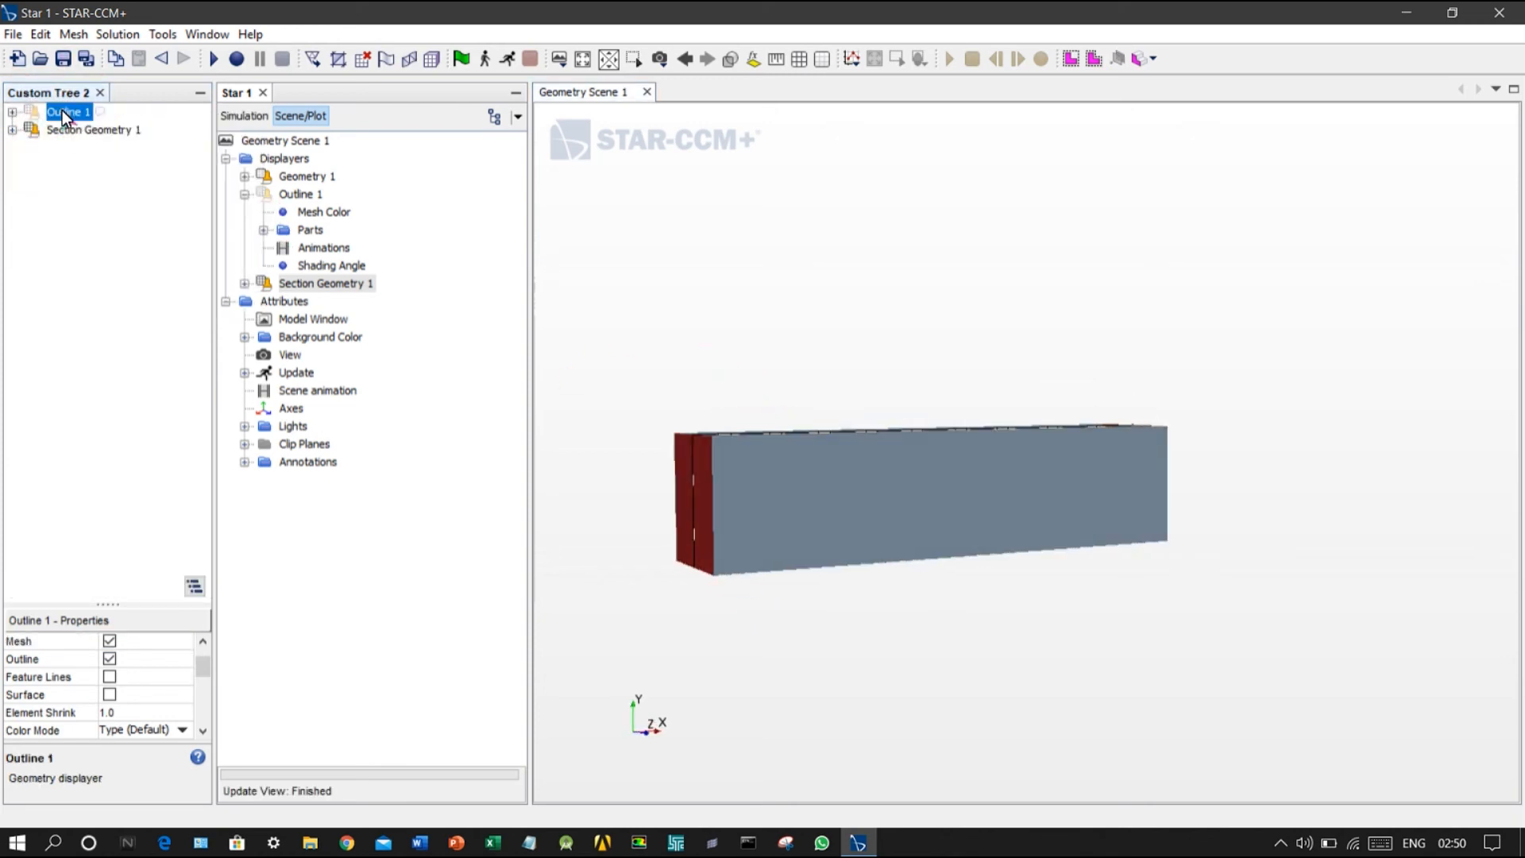
pyautogui.click(78, 127)
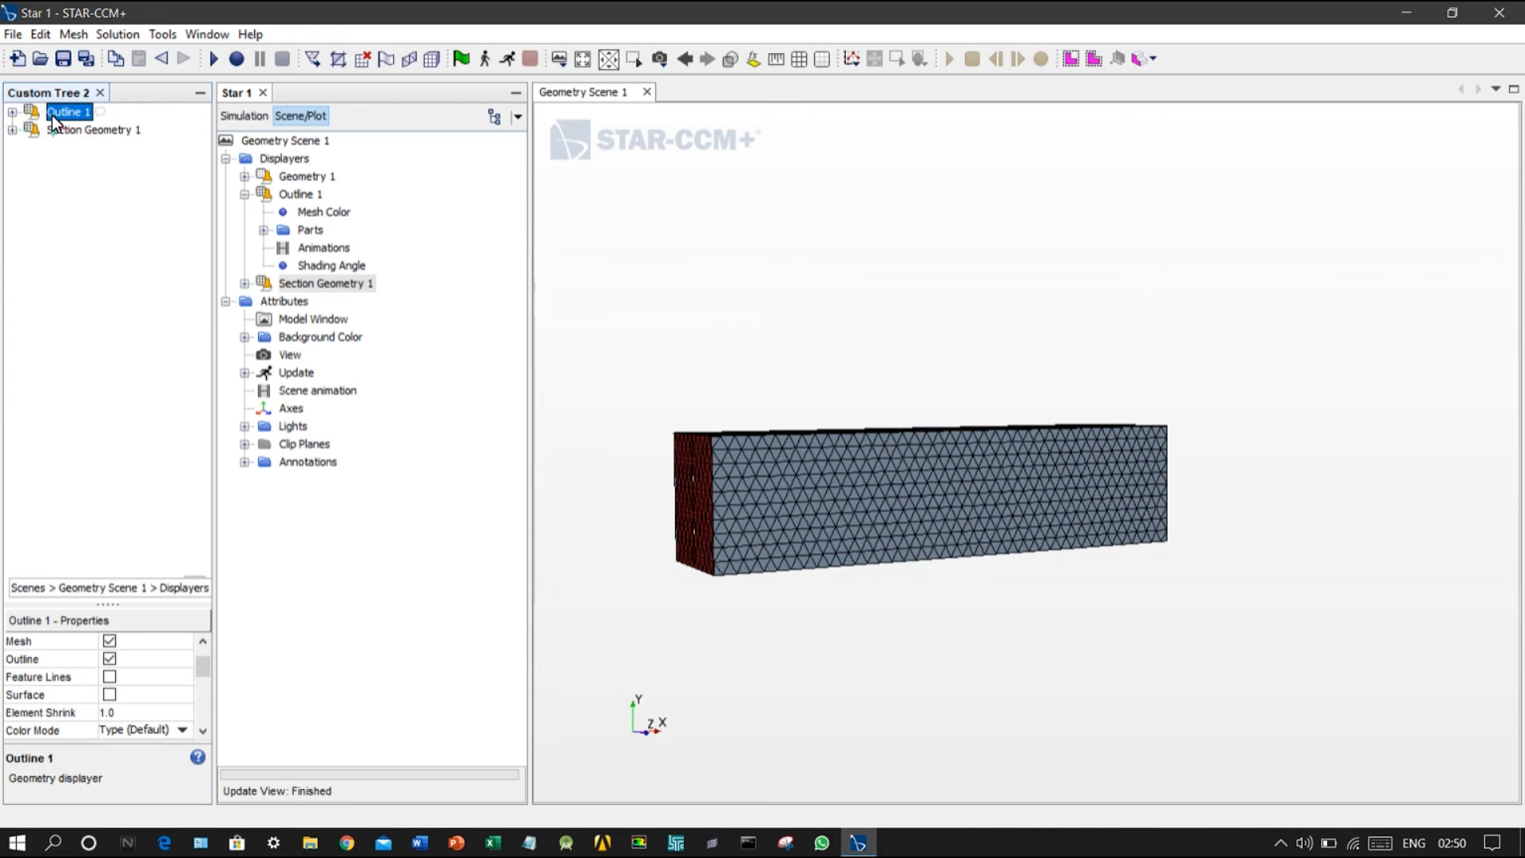
# Step: Expand Section Geometry 1 down to its parts in Custom Tree 2 and examine the Outline 1 display properties
pyautogui.click(12, 130)
pyautogui.click(32, 165)
pyautogui.scroll(1, 121, 685)
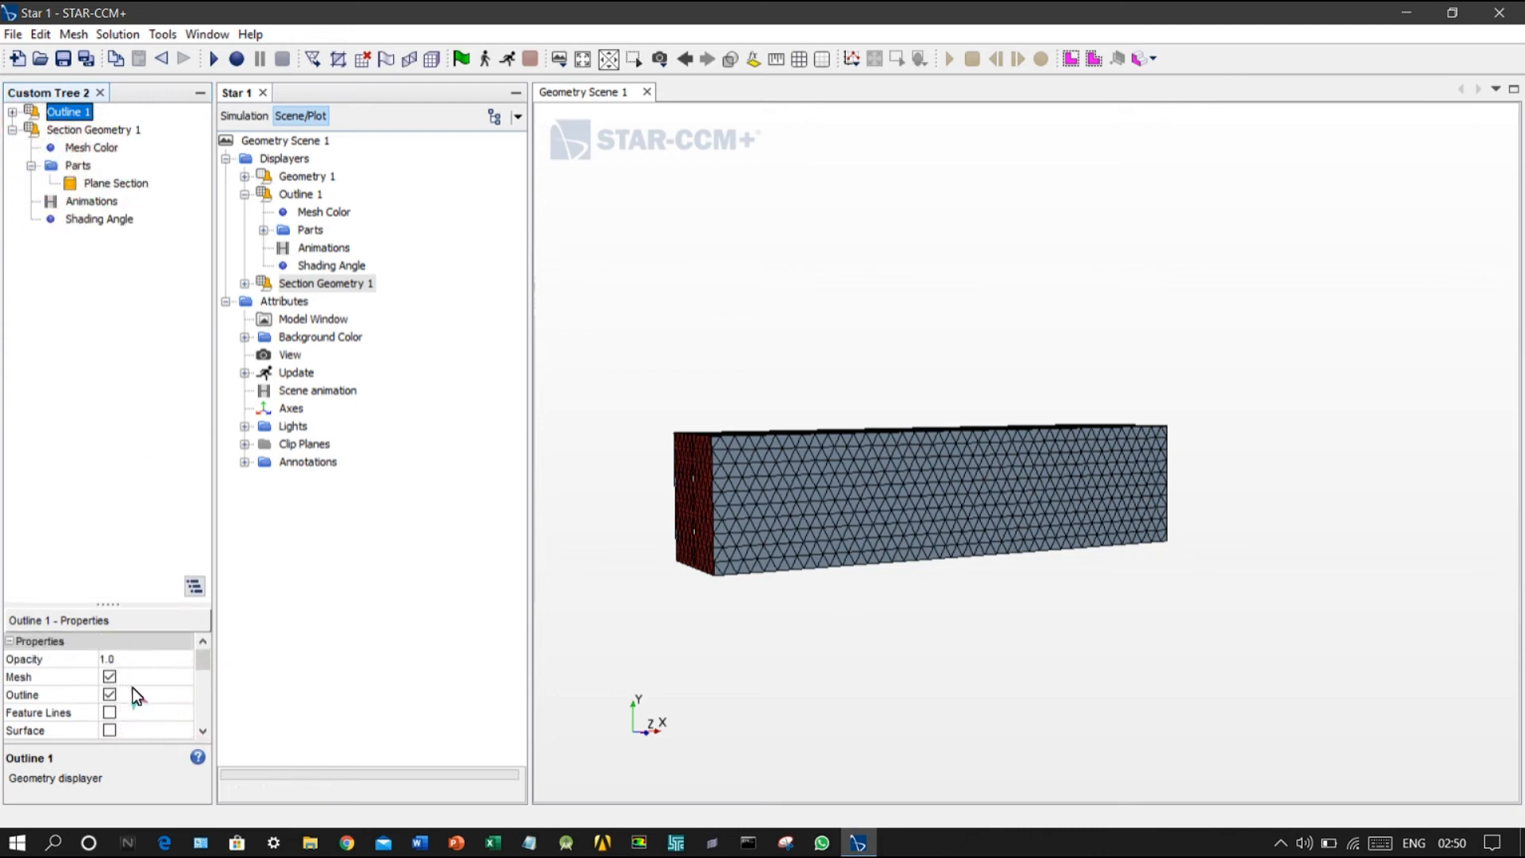
pyautogui.scroll(-6, 136, 688)
pyautogui.scroll(6, 136, 688)
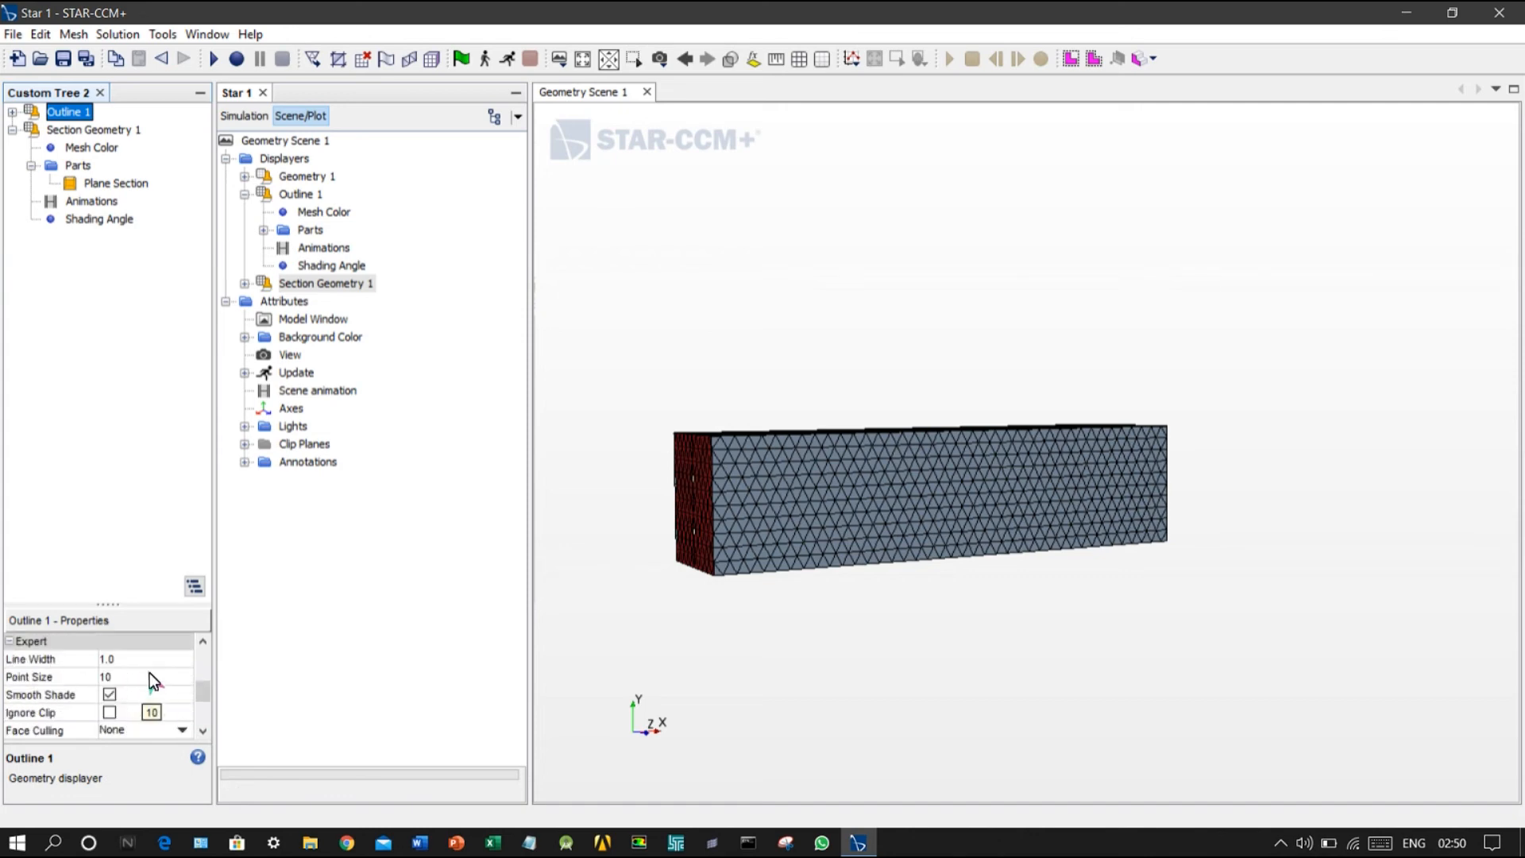
# Step: Hide the Geometry 1 displayer and inspect the plane section inside the duct's mesh outline
pyautogui.rightClick(304, 176)
pyautogui.click(327, 189)
pyautogui.moveTo(707, 321)
pyautogui.mouseDown()
pyautogui.moveTo(756, 417)
pyautogui.moveTo(774, 536)
pyautogui.moveTo(732, 574)
pyautogui.moveTo(731, 518)
pyautogui.moveTo(699, 460)
pyautogui.moveTo(616, 453)
pyautogui.moveTo(617, 437)
pyautogui.moveTo(785, 651)
pyautogui.moveTo(769, 637)
pyautogui.mouseUp()
pyautogui.scroll(-4, 766, 627)
pyautogui.scroll(4, 761, 625)
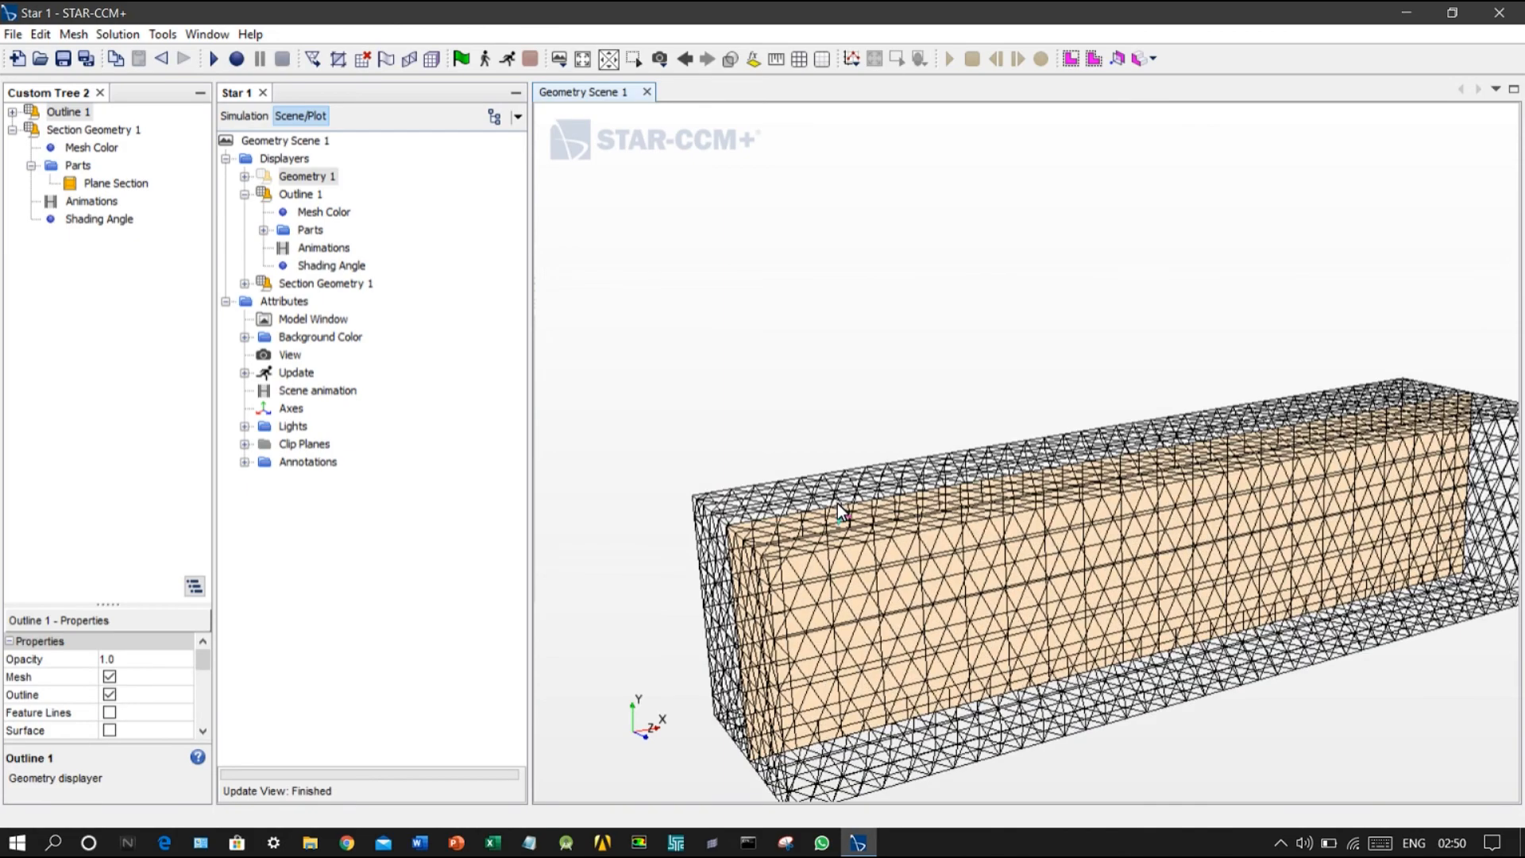
pyautogui.moveTo(868, 348); pyautogui.dragTo(888, 285, button='middle')
pyautogui.moveTo(916, 358); pyautogui.dragTo(845, 196, button='right')
pyautogui.scroll(2, 847, 349)
pyautogui.scroll(-1, 774, 404)
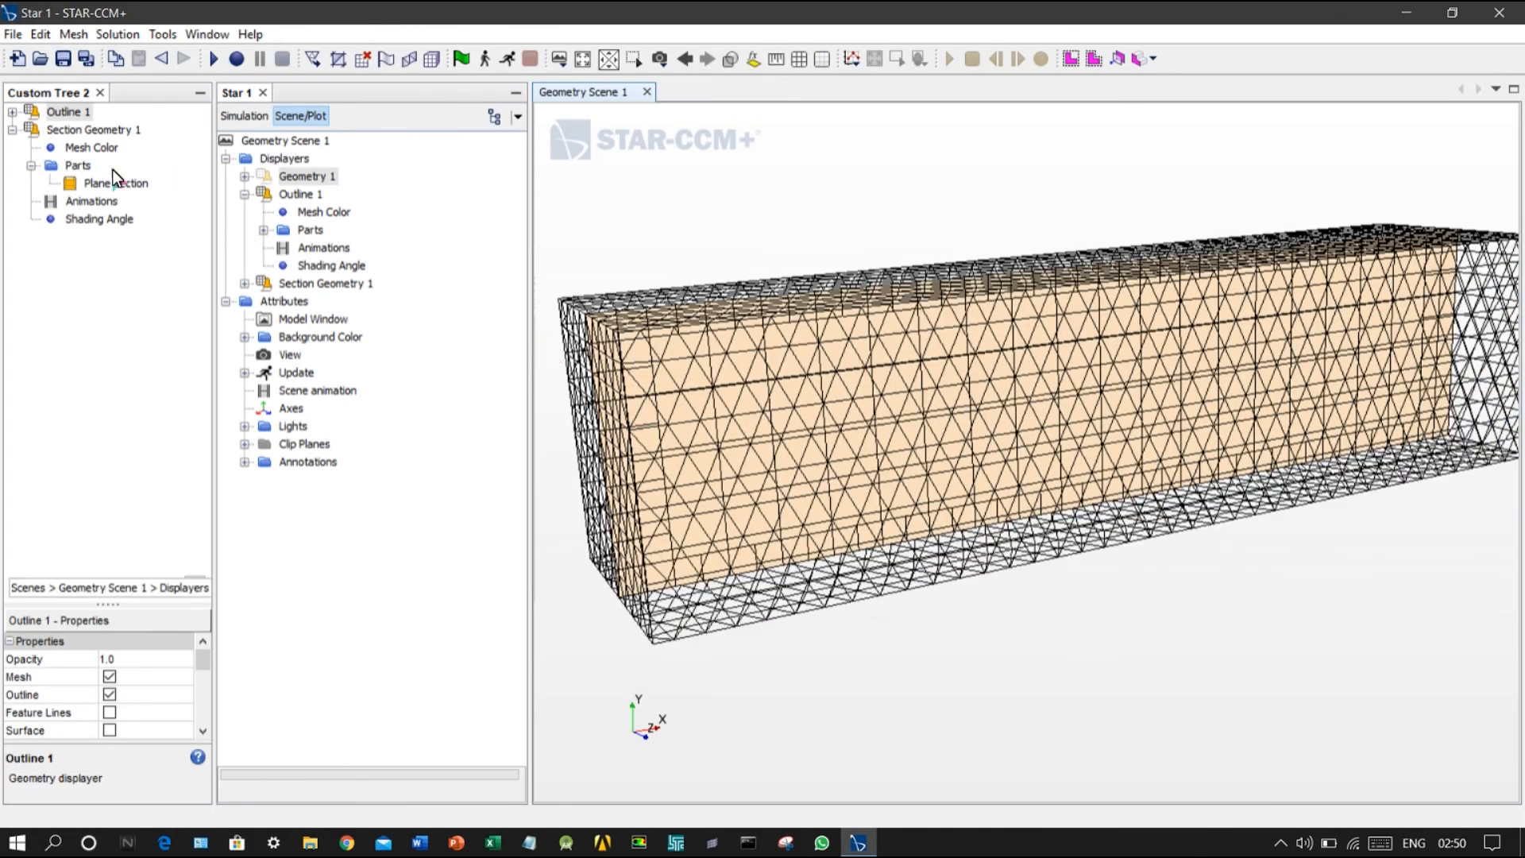
# Step: Hide the Outline 1 displayer to leave only the plane section's volume mesh in the scene
pyautogui.rightClick(74, 117)
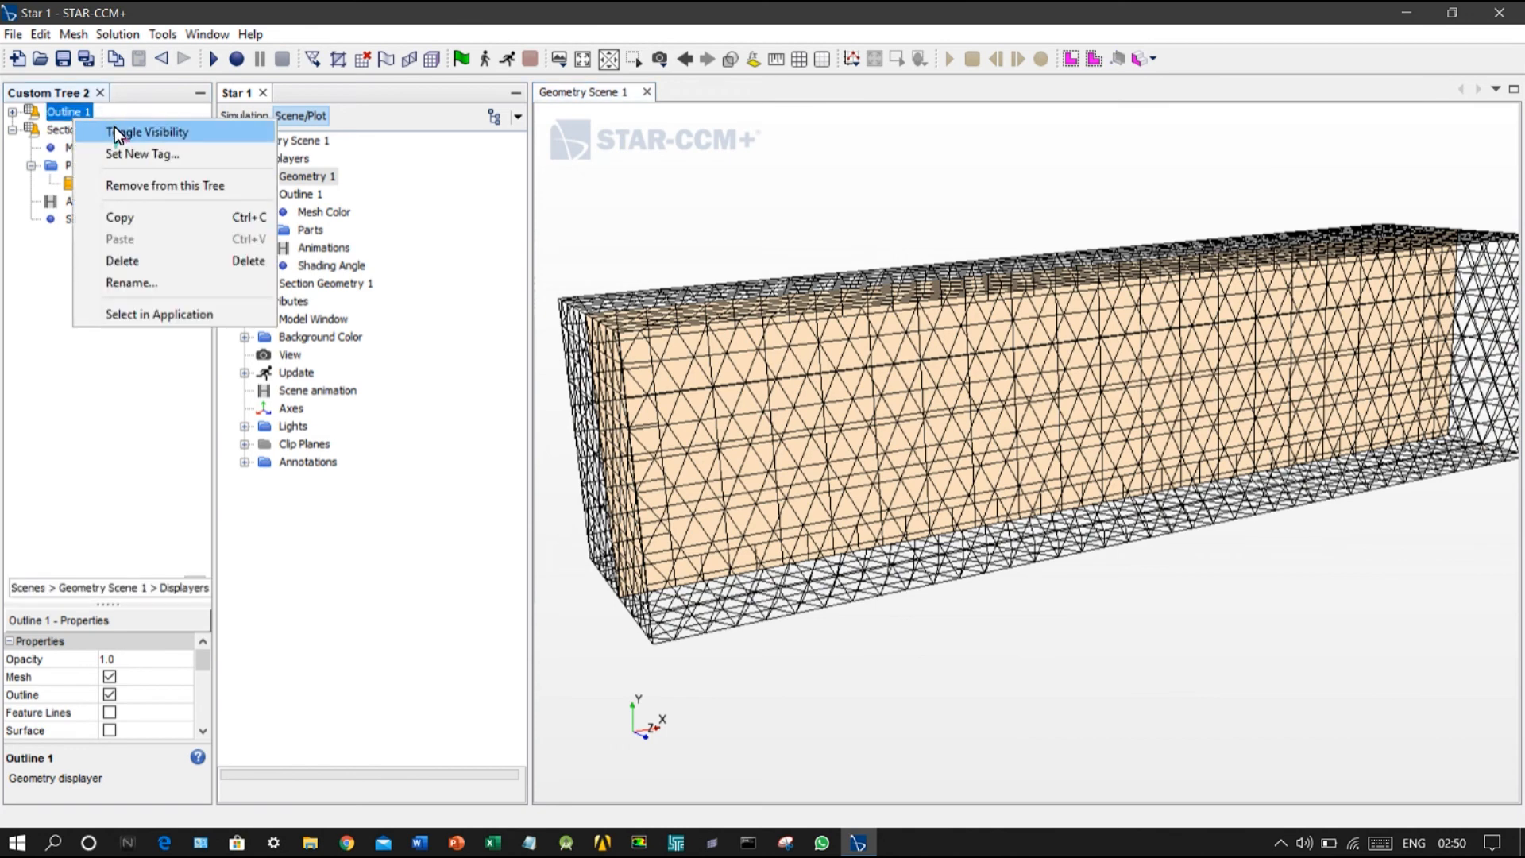
pyautogui.click(114, 129)
pyautogui.scroll(1, 718, 313)
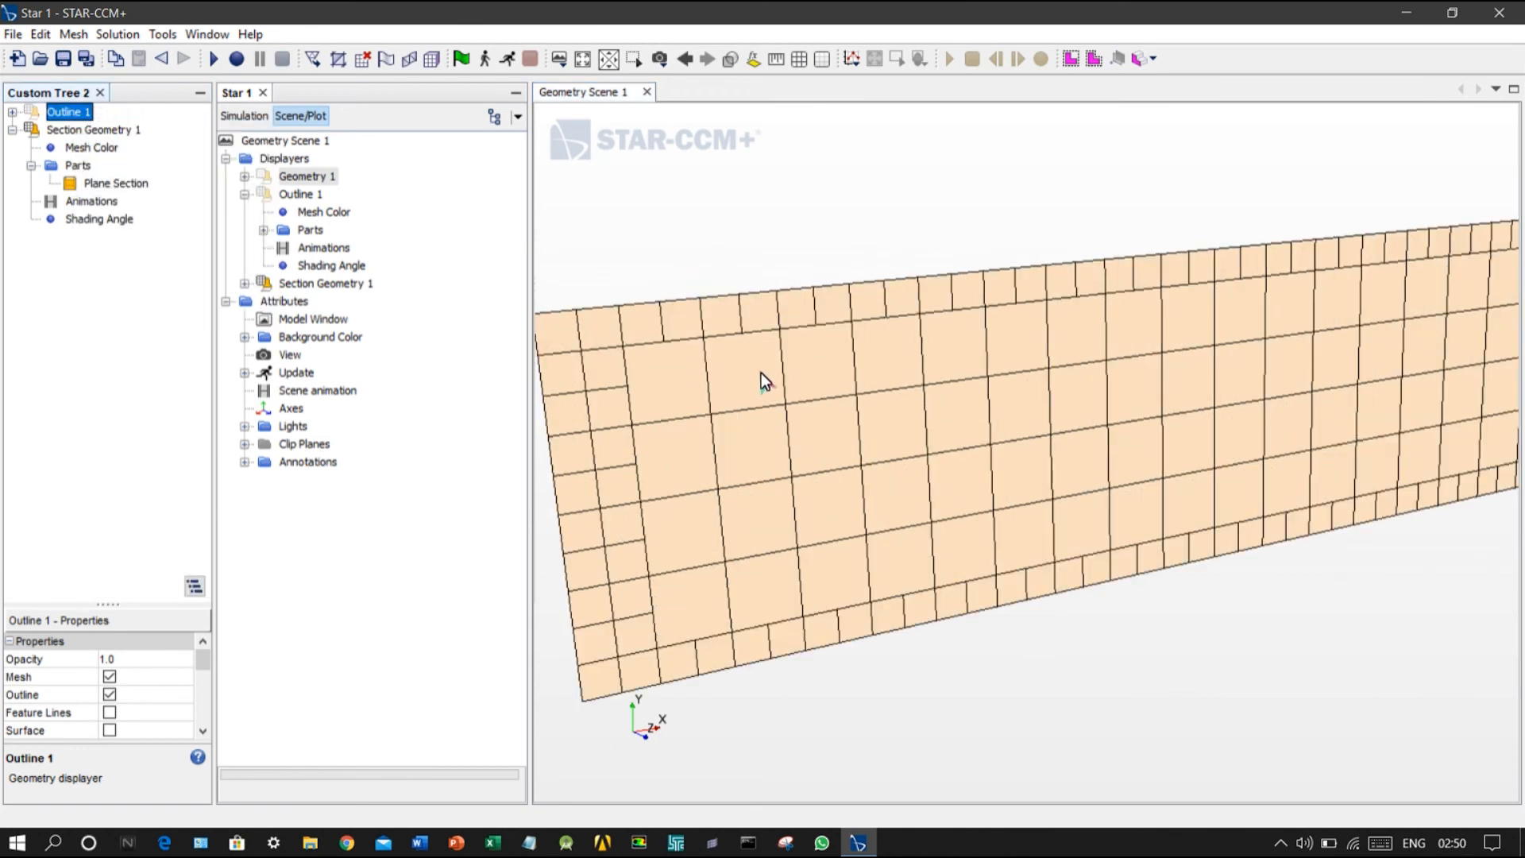
pyautogui.scroll(-2, 761, 361)
pyautogui.scroll(-1, 777, 421)
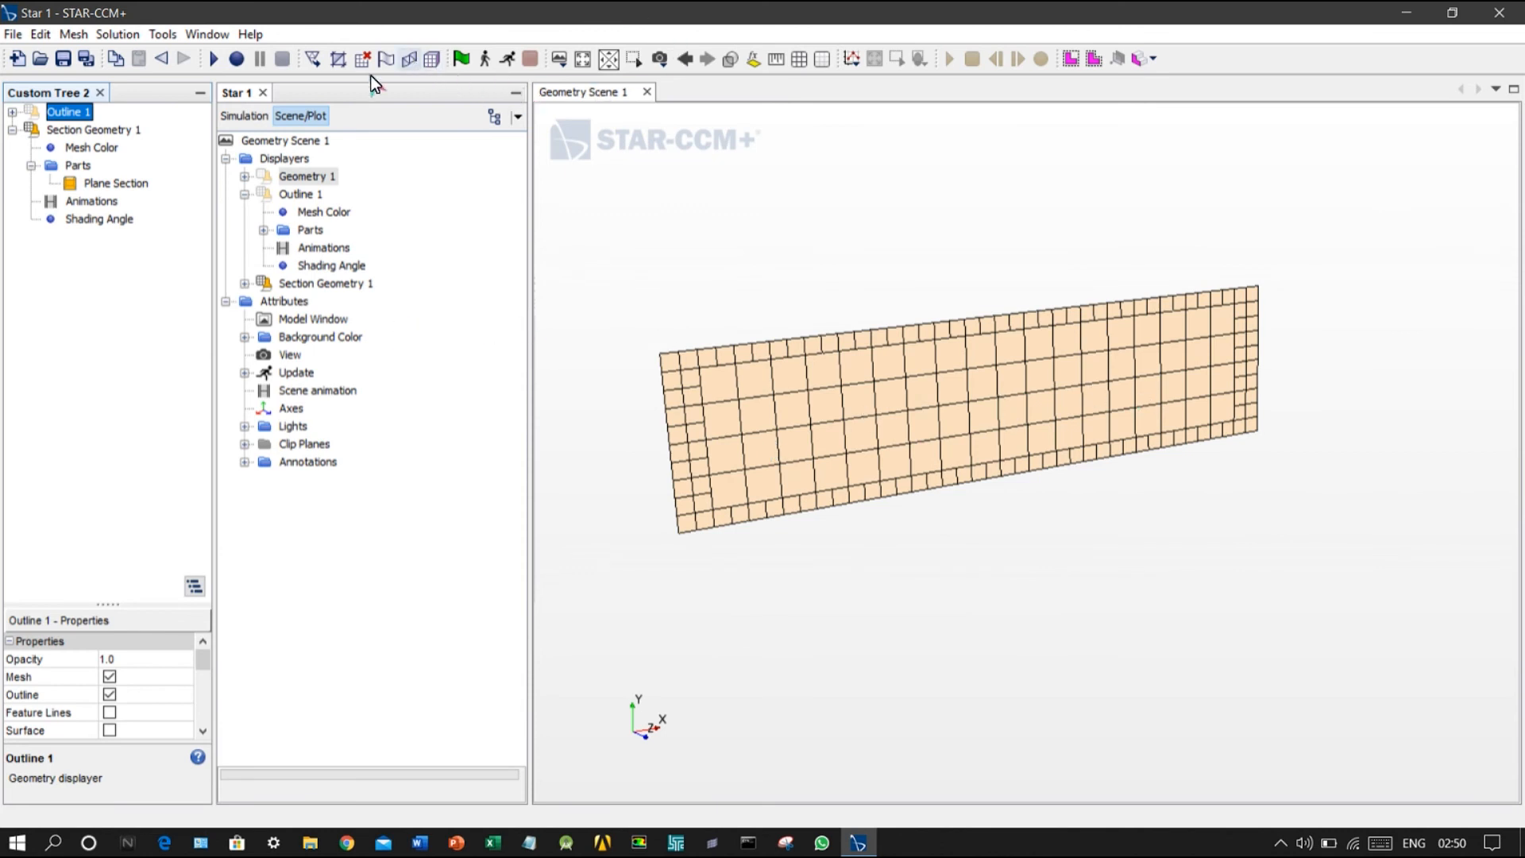
# Step: Set the trimmer's maximum cell size to 100% of base and regenerate the volume mesh
pyautogui.click(252, 118)
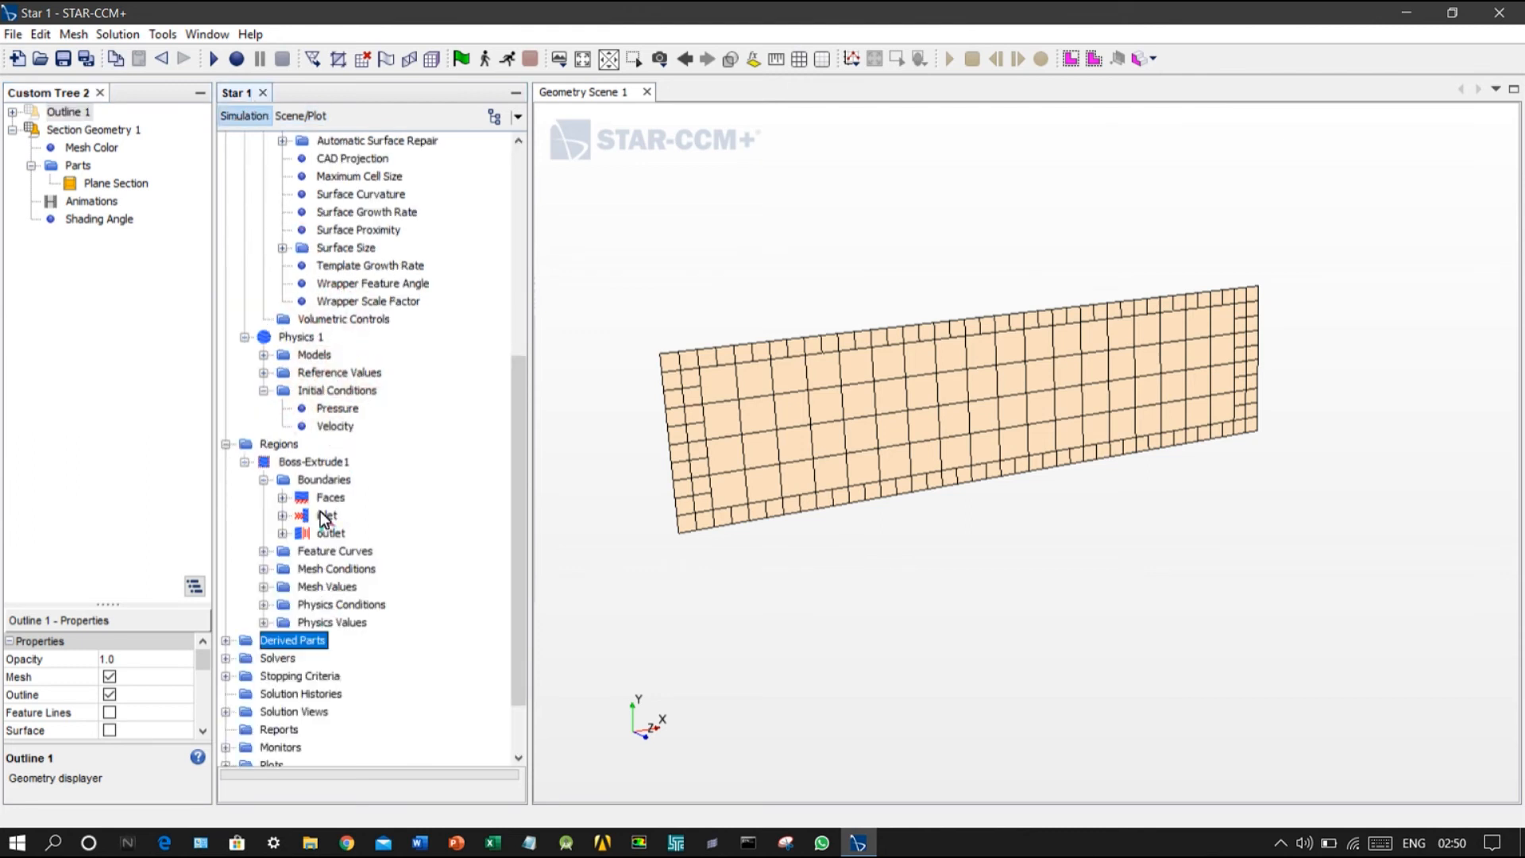
pyautogui.scroll(2, 345, 360)
pyautogui.click(344, 230)
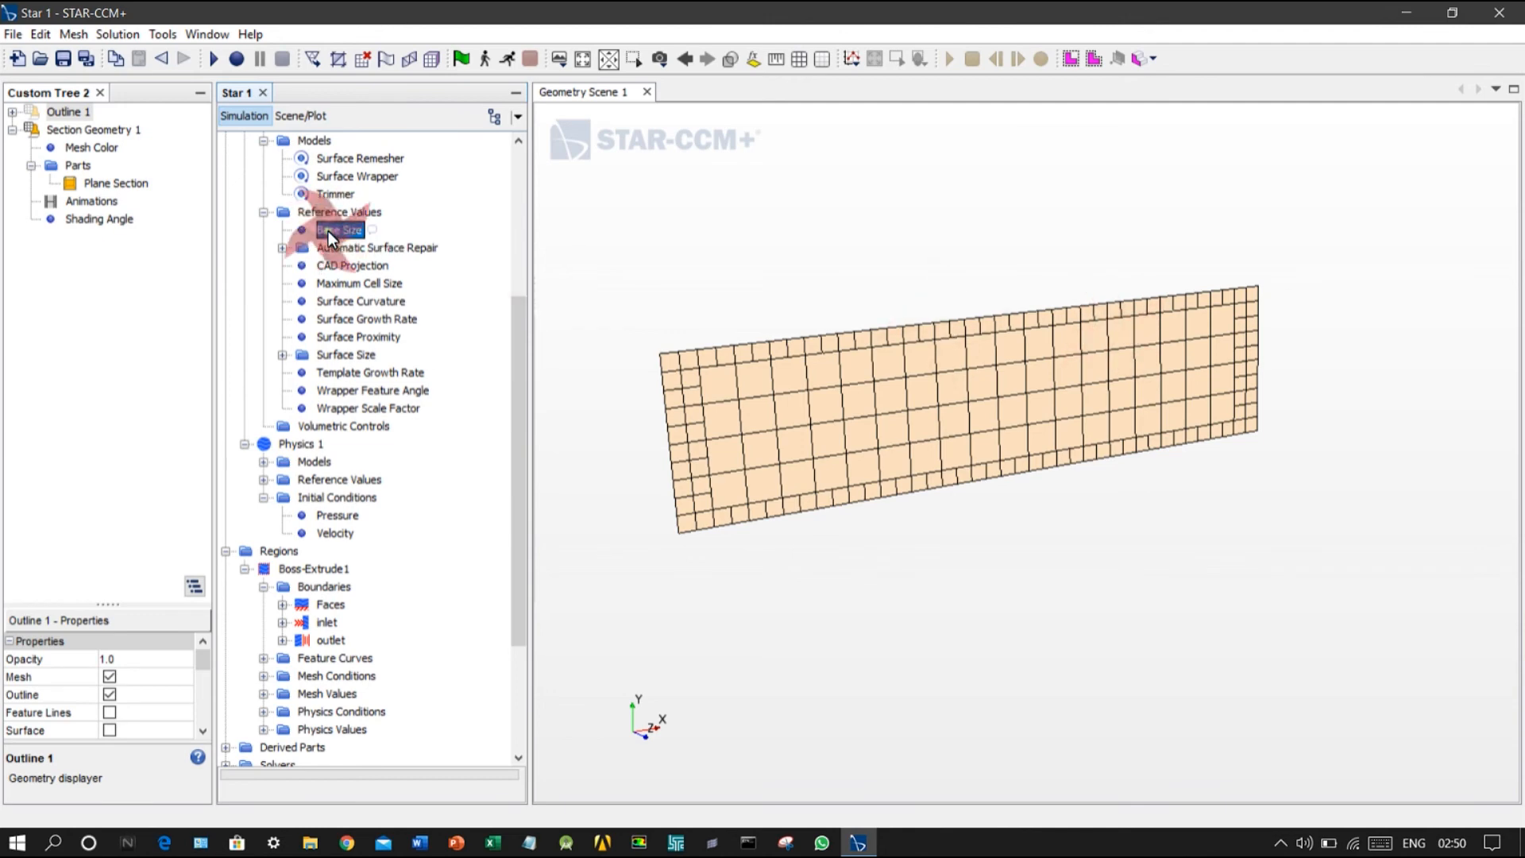
pyautogui.doubleClick(358, 284)
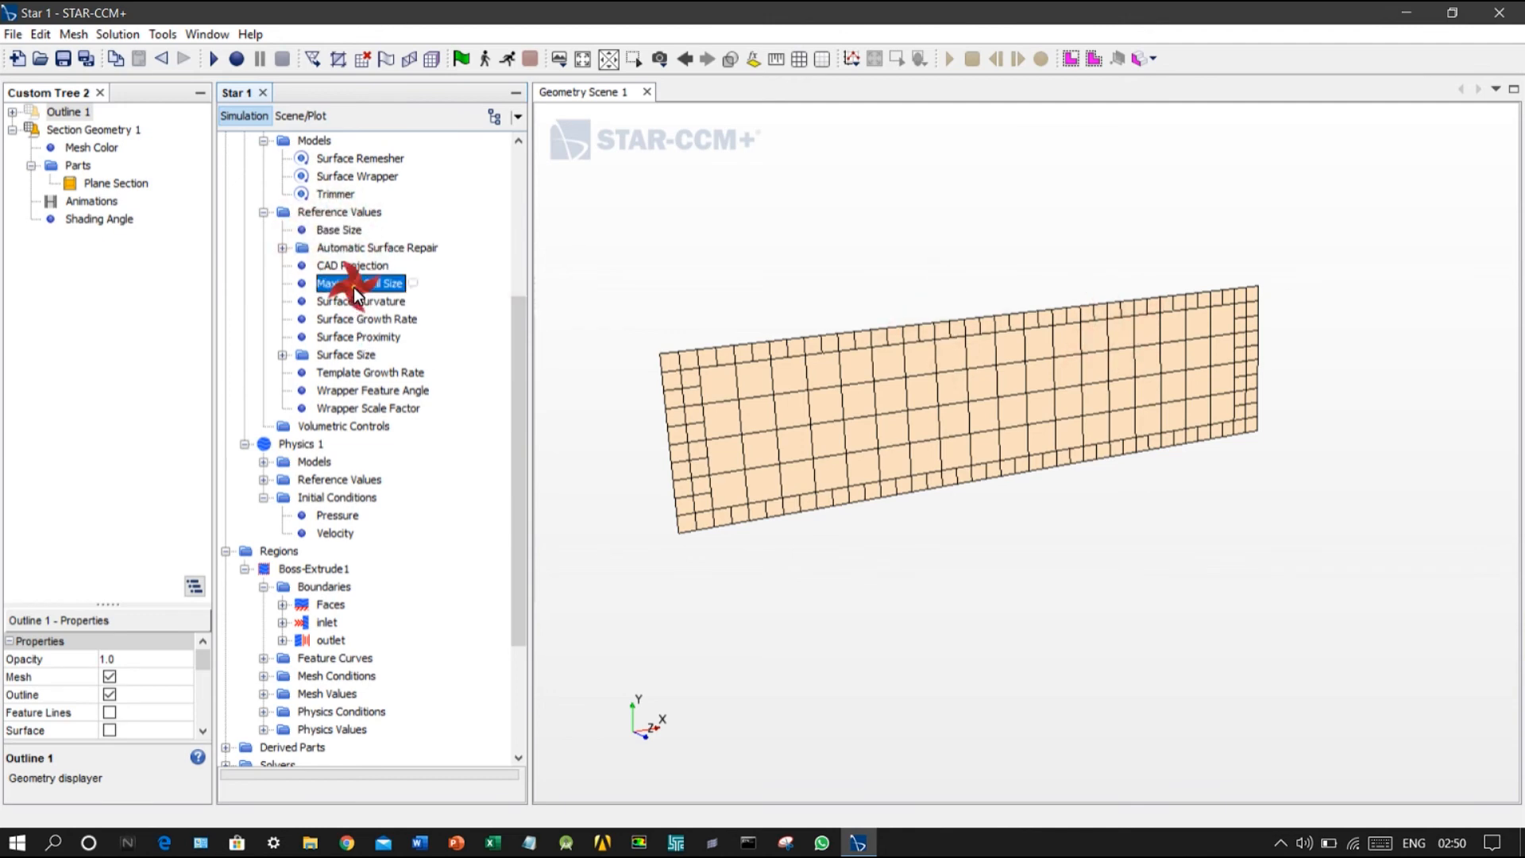
pyautogui.click(1122, 256)
pyautogui.press('BackSpace')
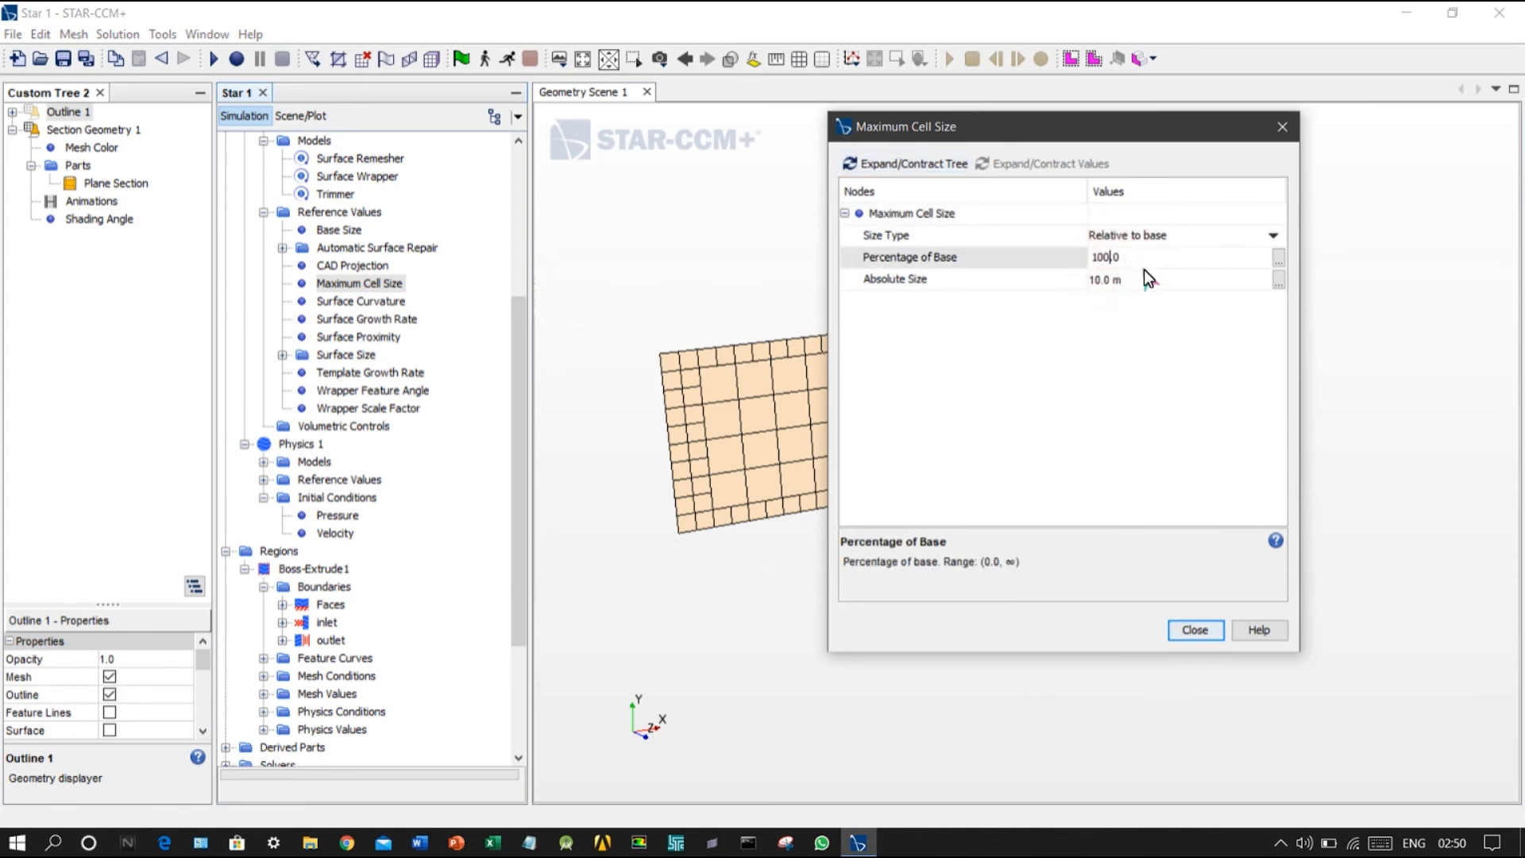
pyautogui.click(1206, 622)
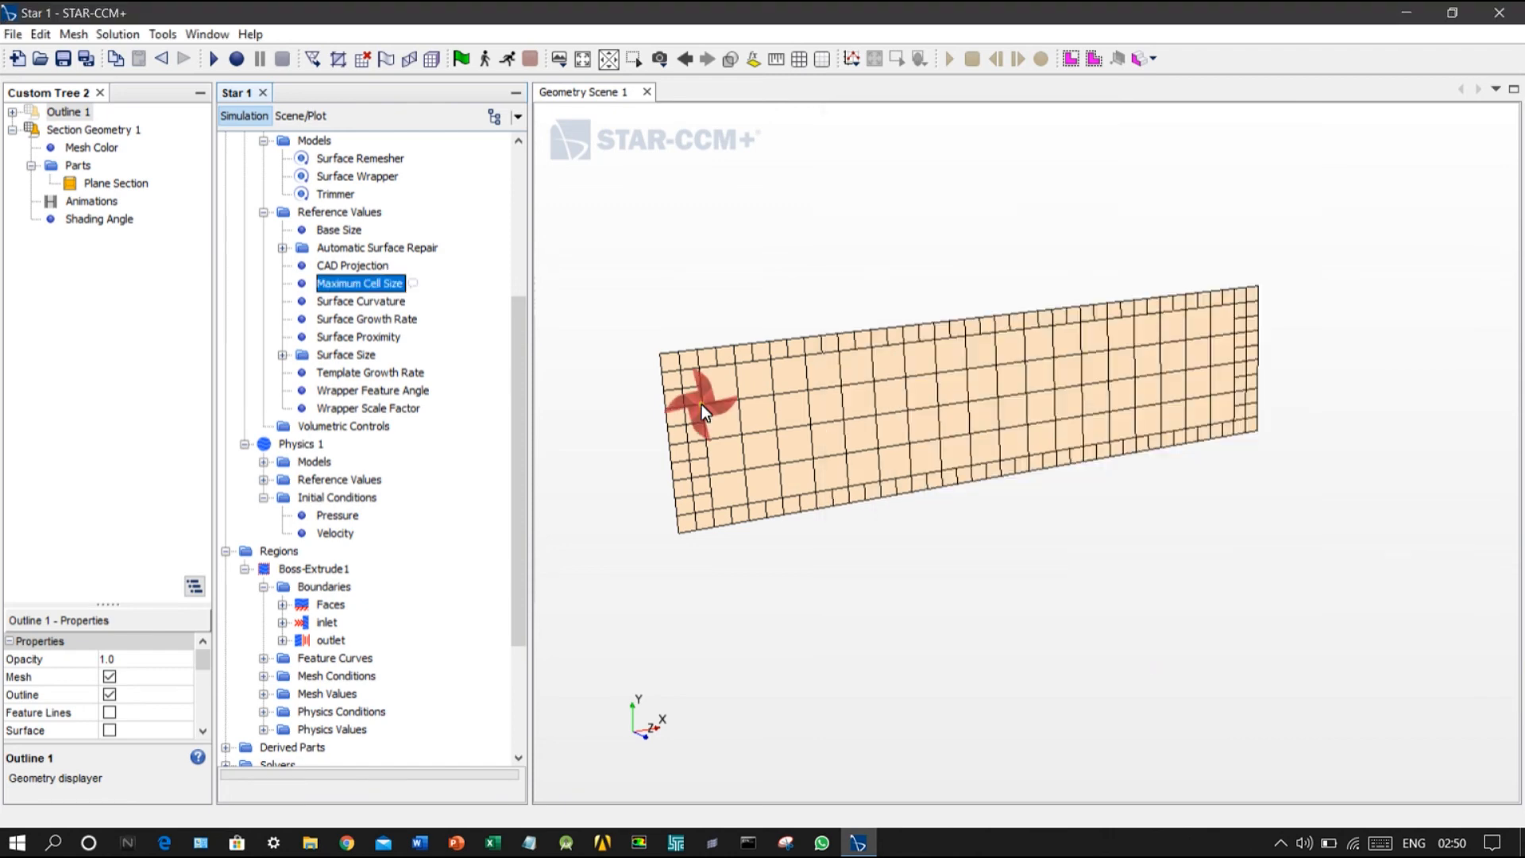
pyautogui.click(429, 60)
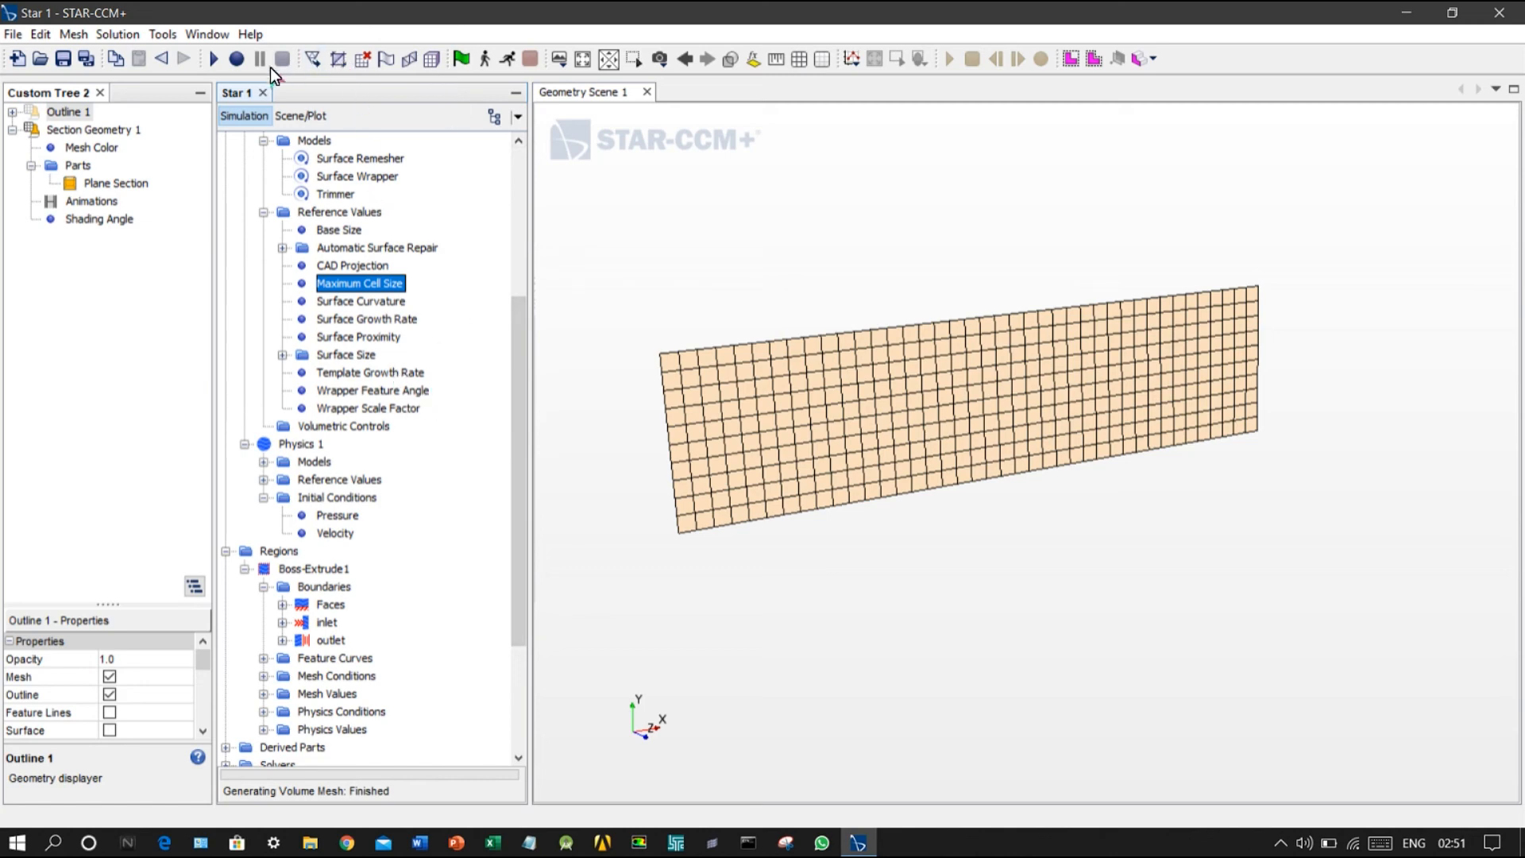
# Step: Set the mesh reference base size to 0.08 m
pyautogui.doubleClick(336, 230)
pyautogui.click(1118, 232)
pyautogui.click(1108, 234)
pyautogui.write('0.05')
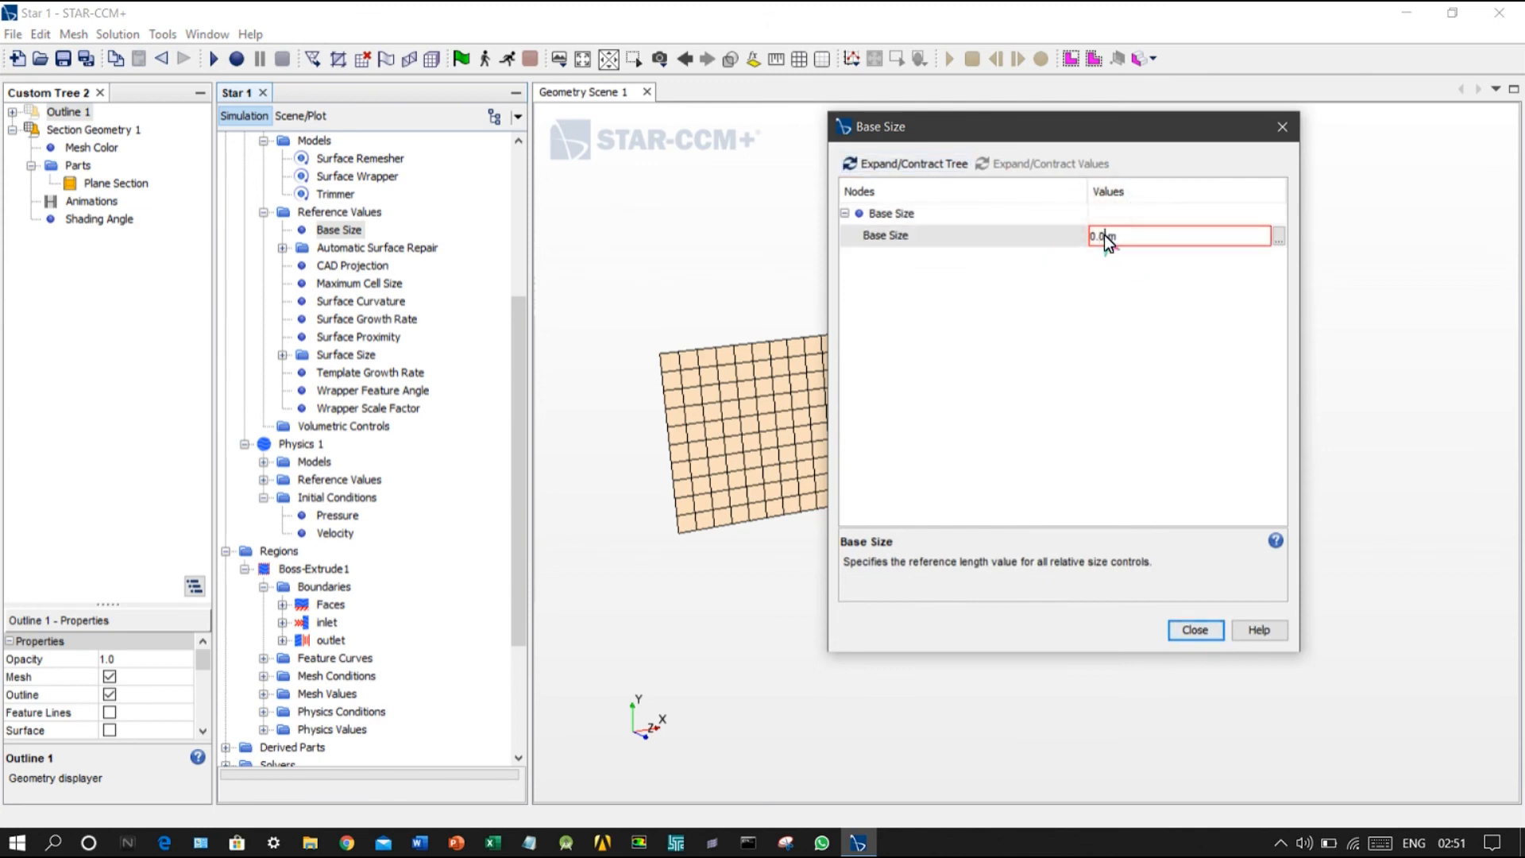
pyautogui.press('Return')
pyautogui.press('BackSpace')
pyautogui.write('8')
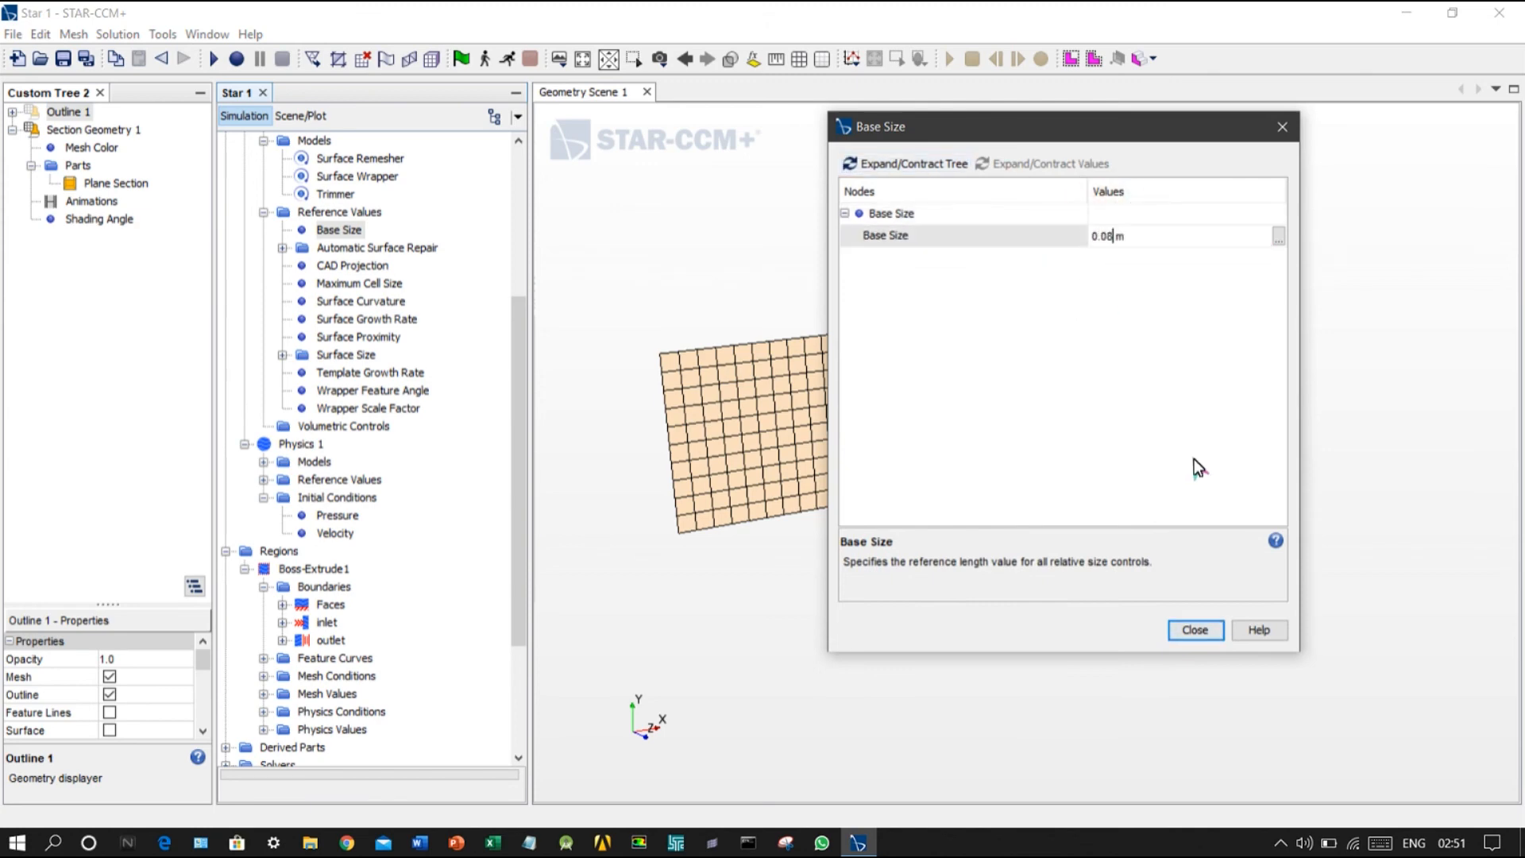
pyautogui.press('Return')
pyautogui.click(1195, 630)
# Step: Regenerate the volume mesh and inspect the cells along the edges of the plane section
pyautogui.click(461, 59)
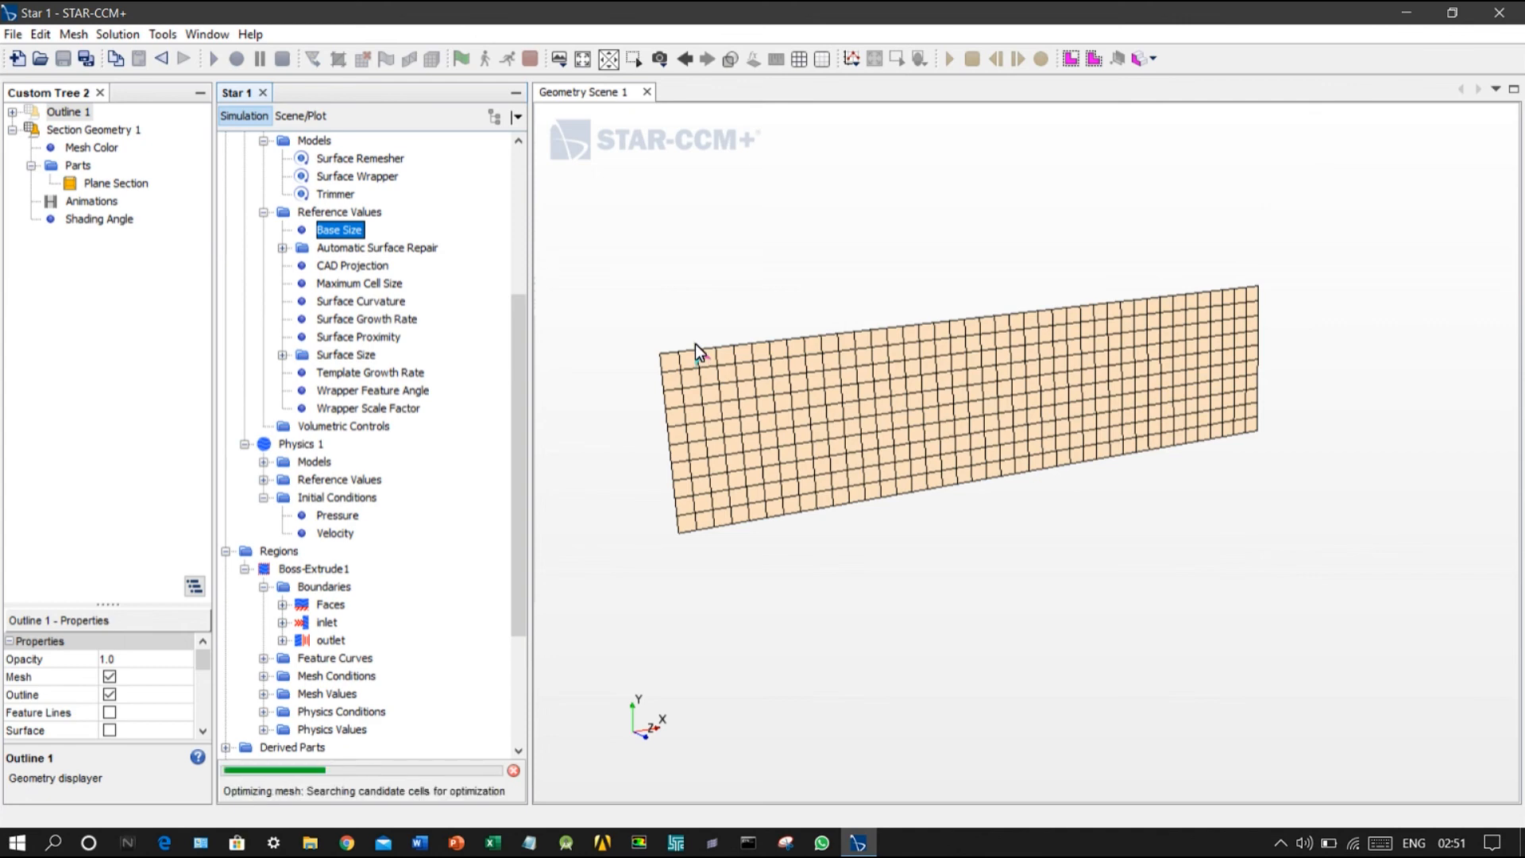
pyautogui.scroll(5, 735, 345)
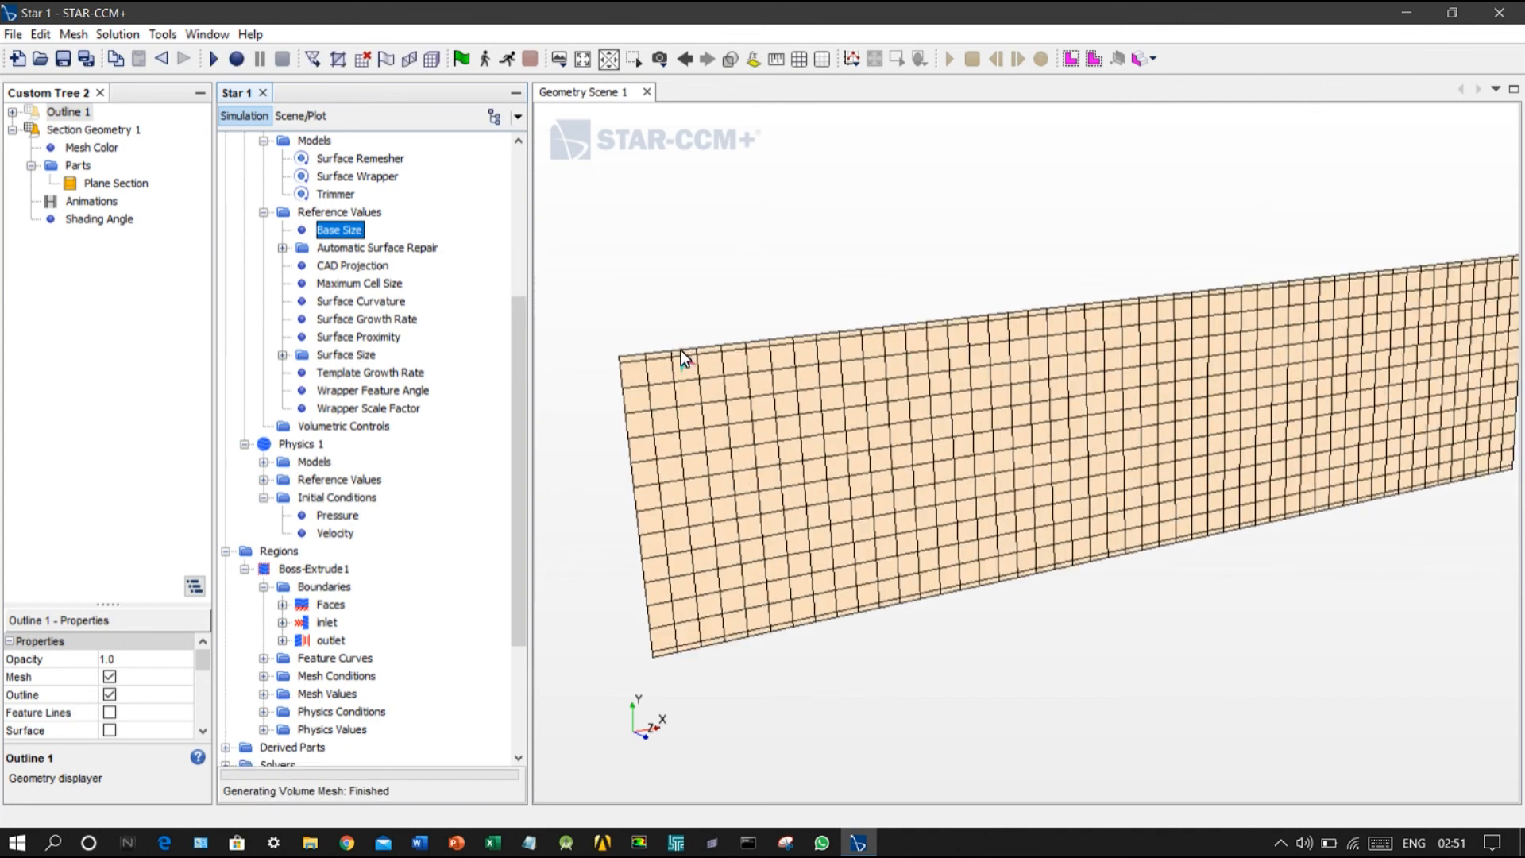
pyautogui.scroll(-2, 810, 418)
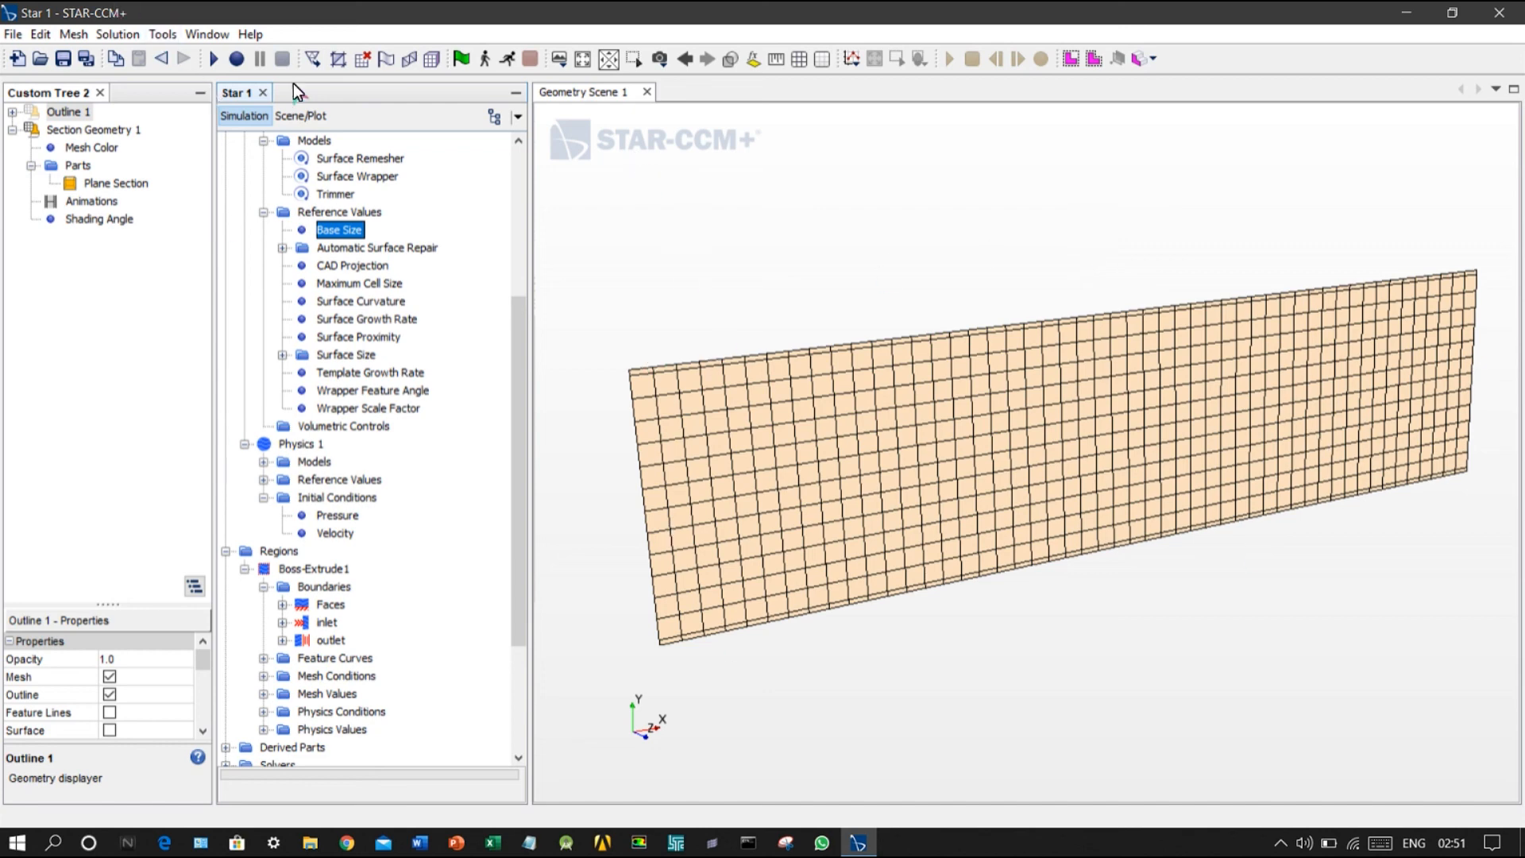
# Step: Create a scalar scene and set its displayed function to velocity magnitude
pyautogui.click(555, 60)
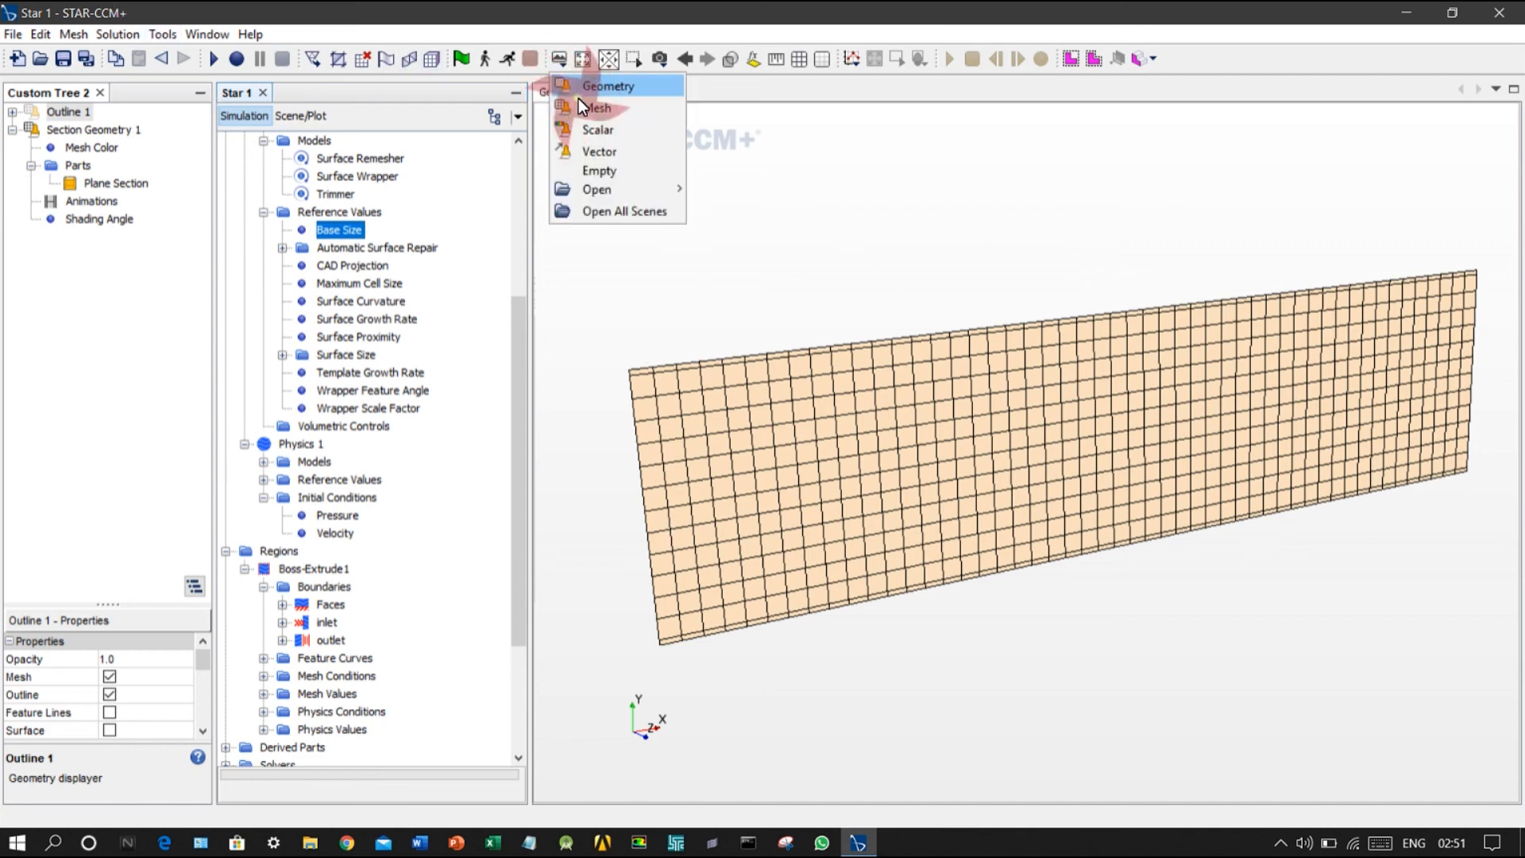
pyautogui.click(594, 136)
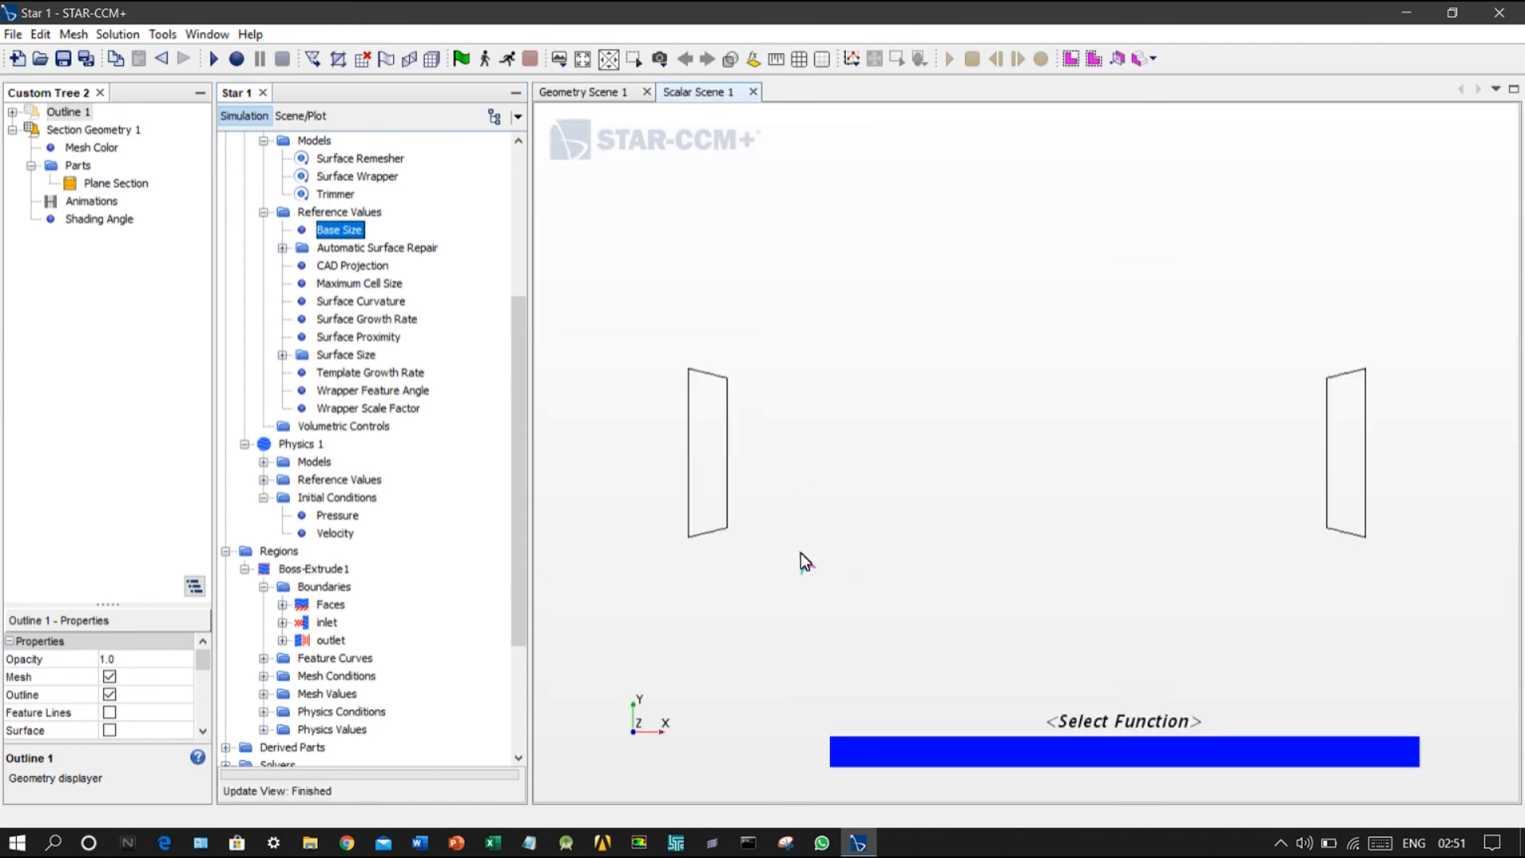
pyautogui.click(1108, 726)
pyautogui.rightClick(1108, 726)
pyautogui.click(1075, 758)
pyautogui.click(1075, 758)
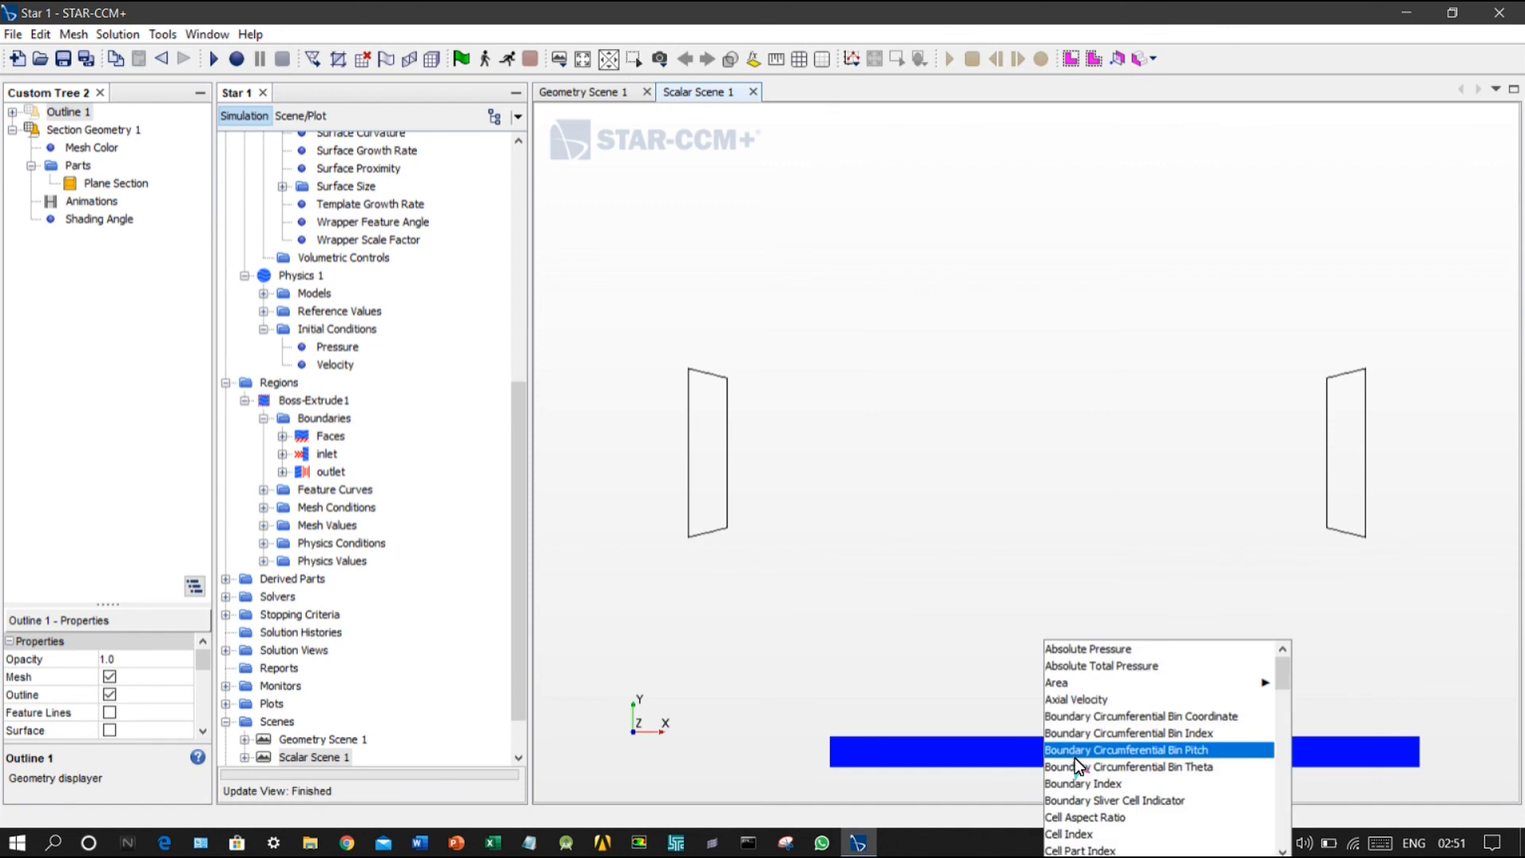
pyautogui.scroll(-15, 1081, 763)
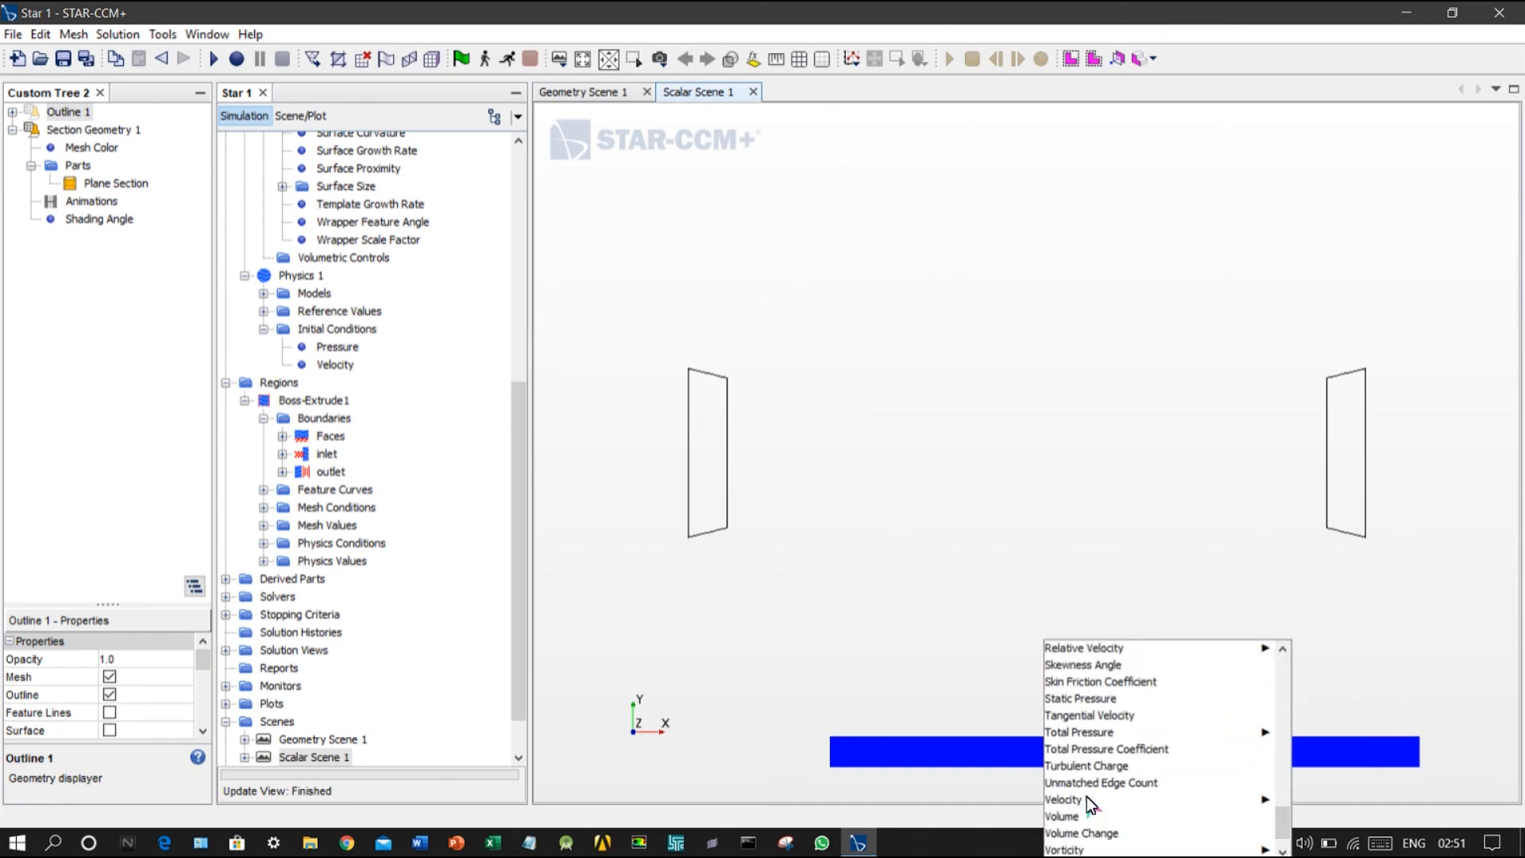
pyautogui.click(1066, 769)
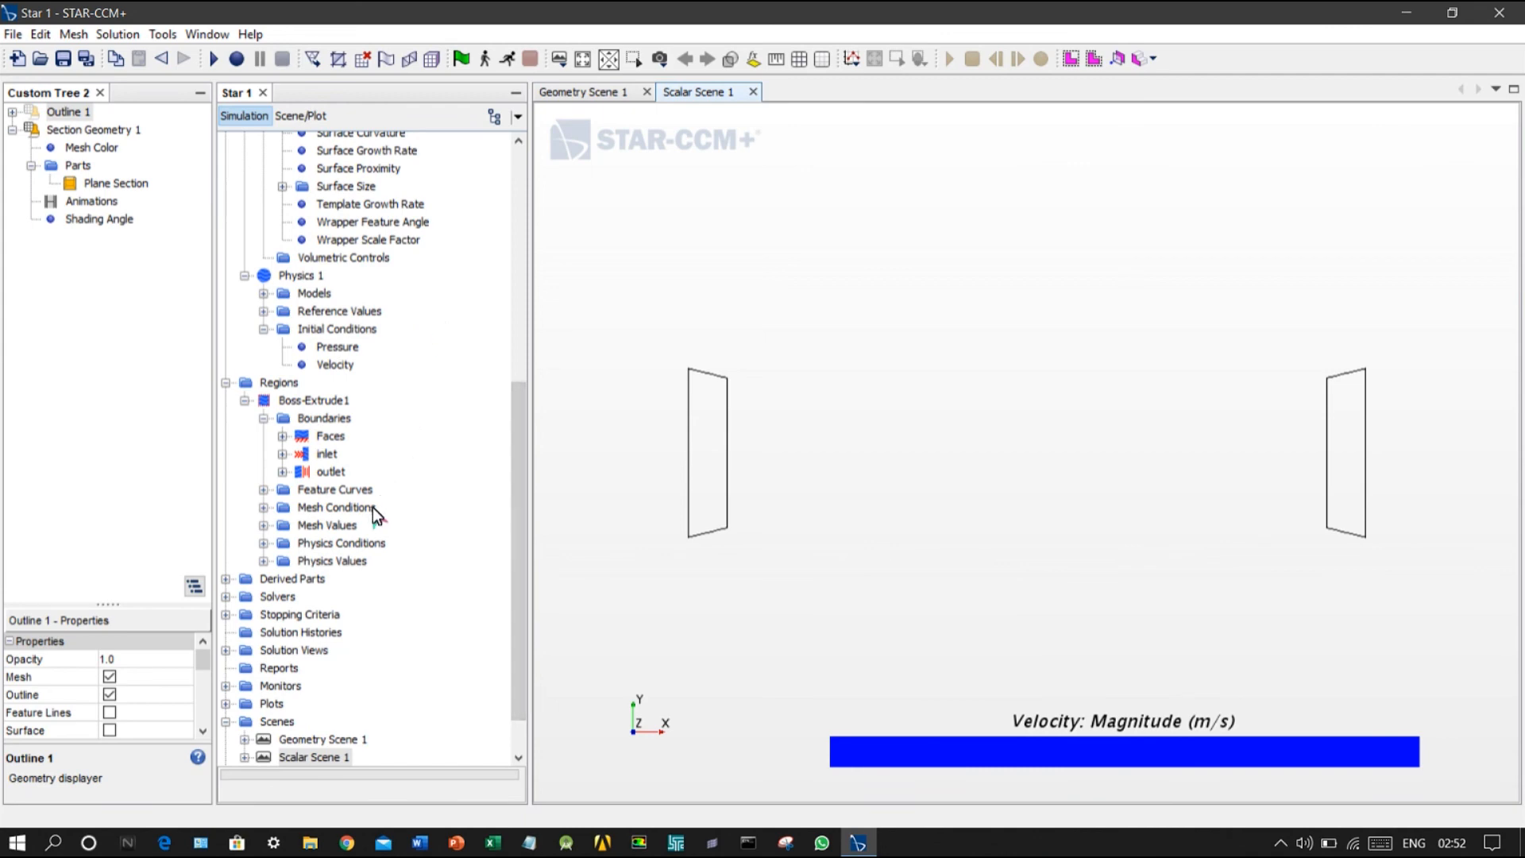
# Step: Highlight the derived Plane Section in the scene and set the Maximum Steps stopping criterion to 100
pyautogui.click(225, 579)
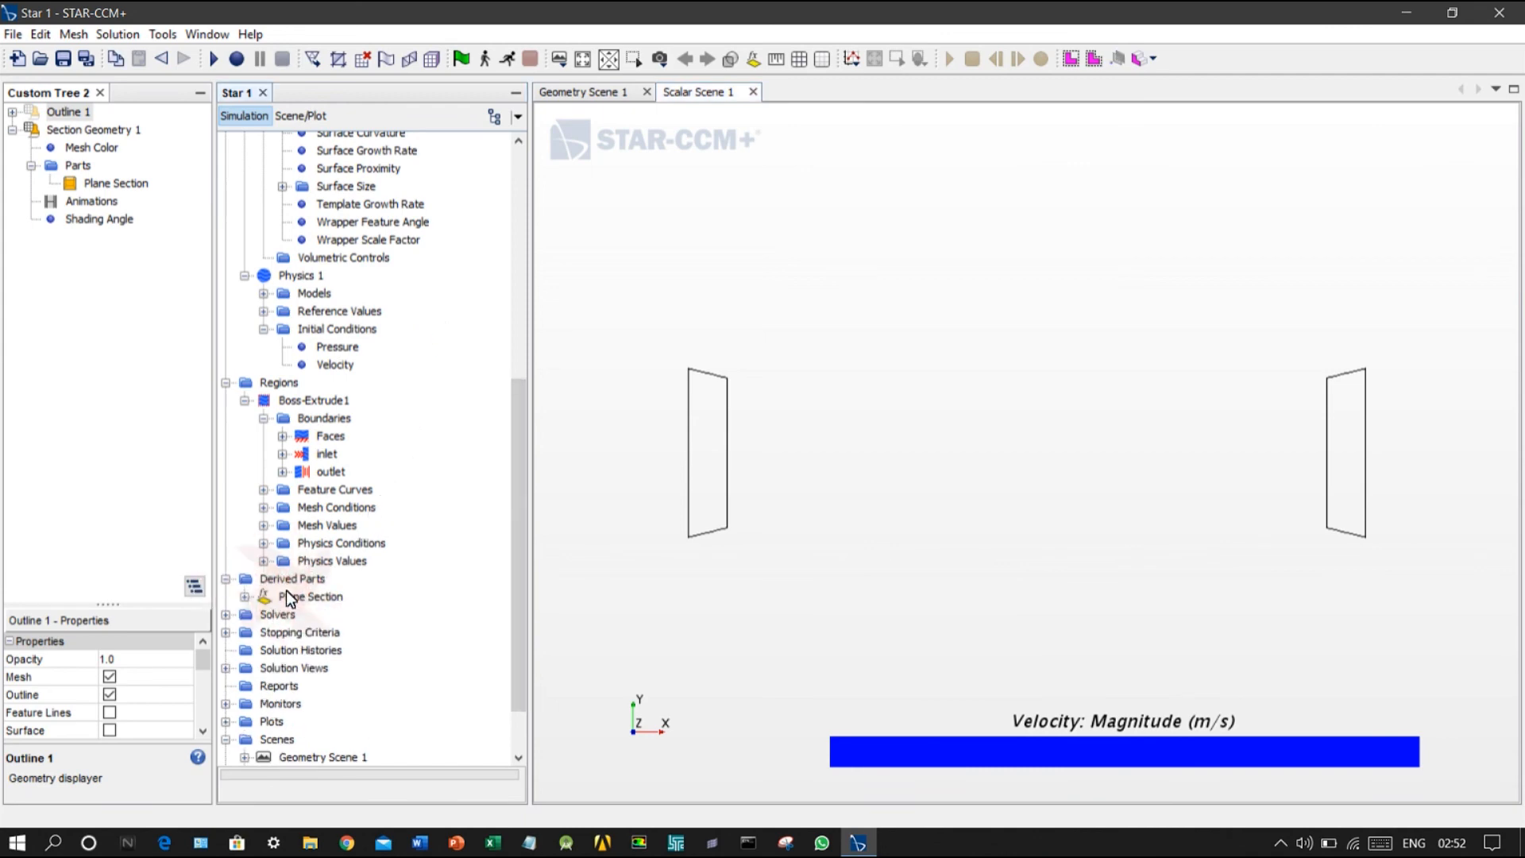
pyautogui.click(294, 597)
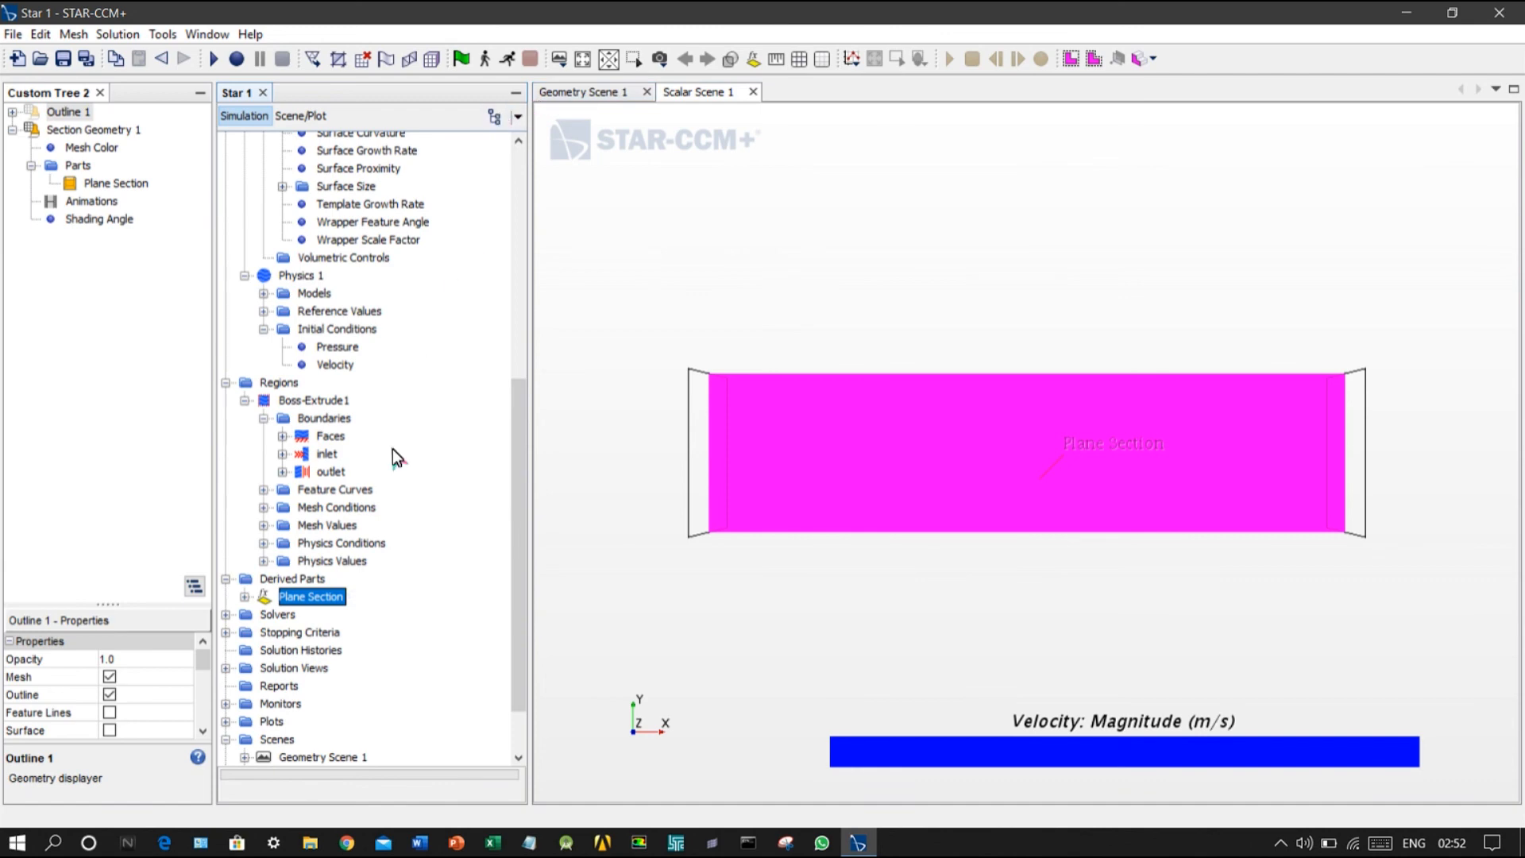
pyautogui.scroll(-2, 370, 559)
pyautogui.click(225, 561)
pyautogui.doubleClick(280, 579)
pyautogui.doubleClick(1103, 259)
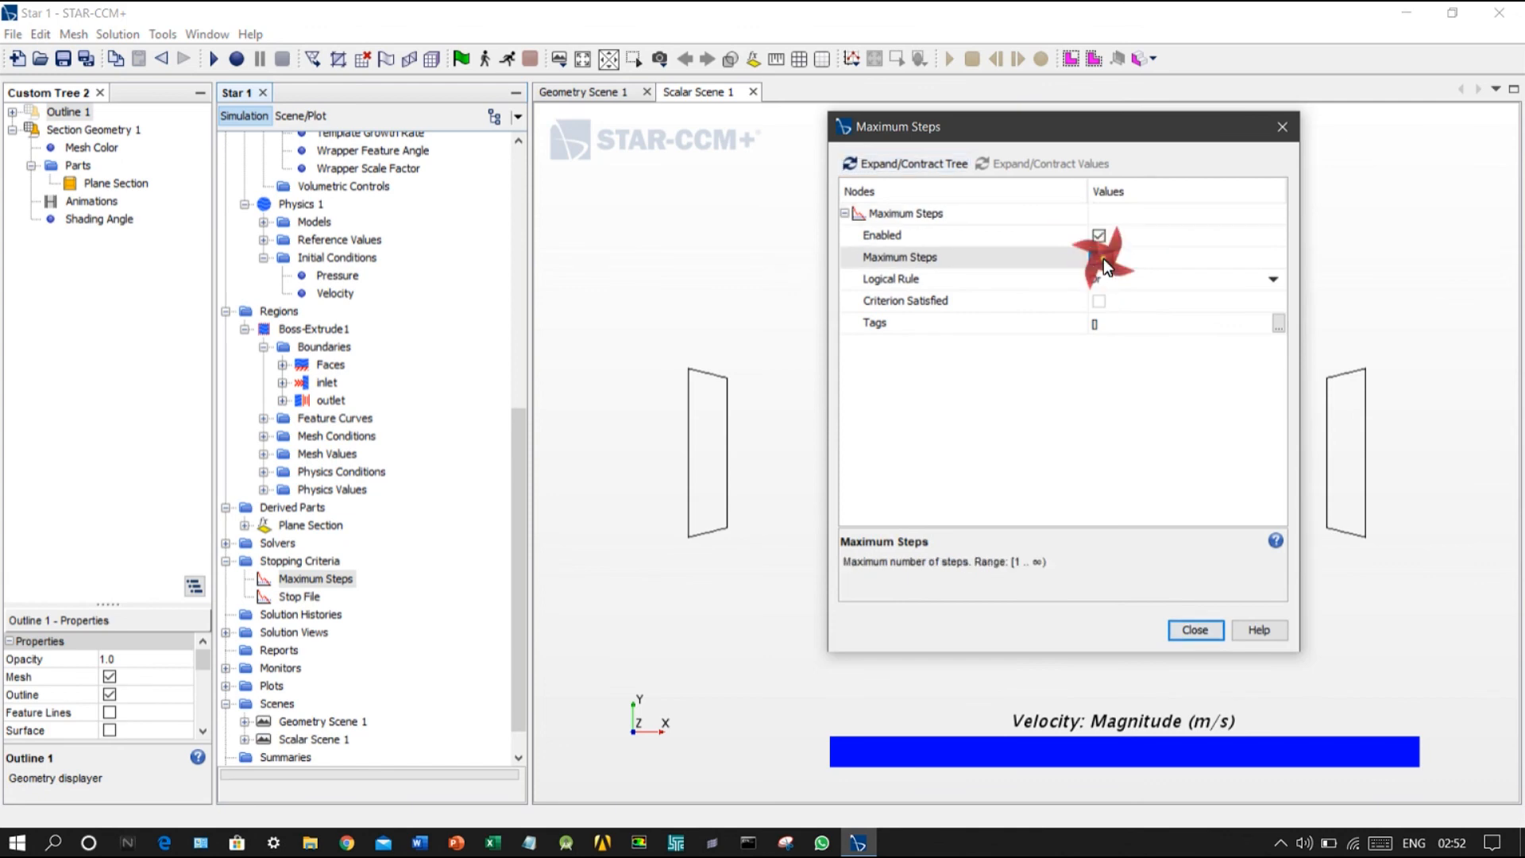
pyautogui.write('100')
pyautogui.click(1196, 630)
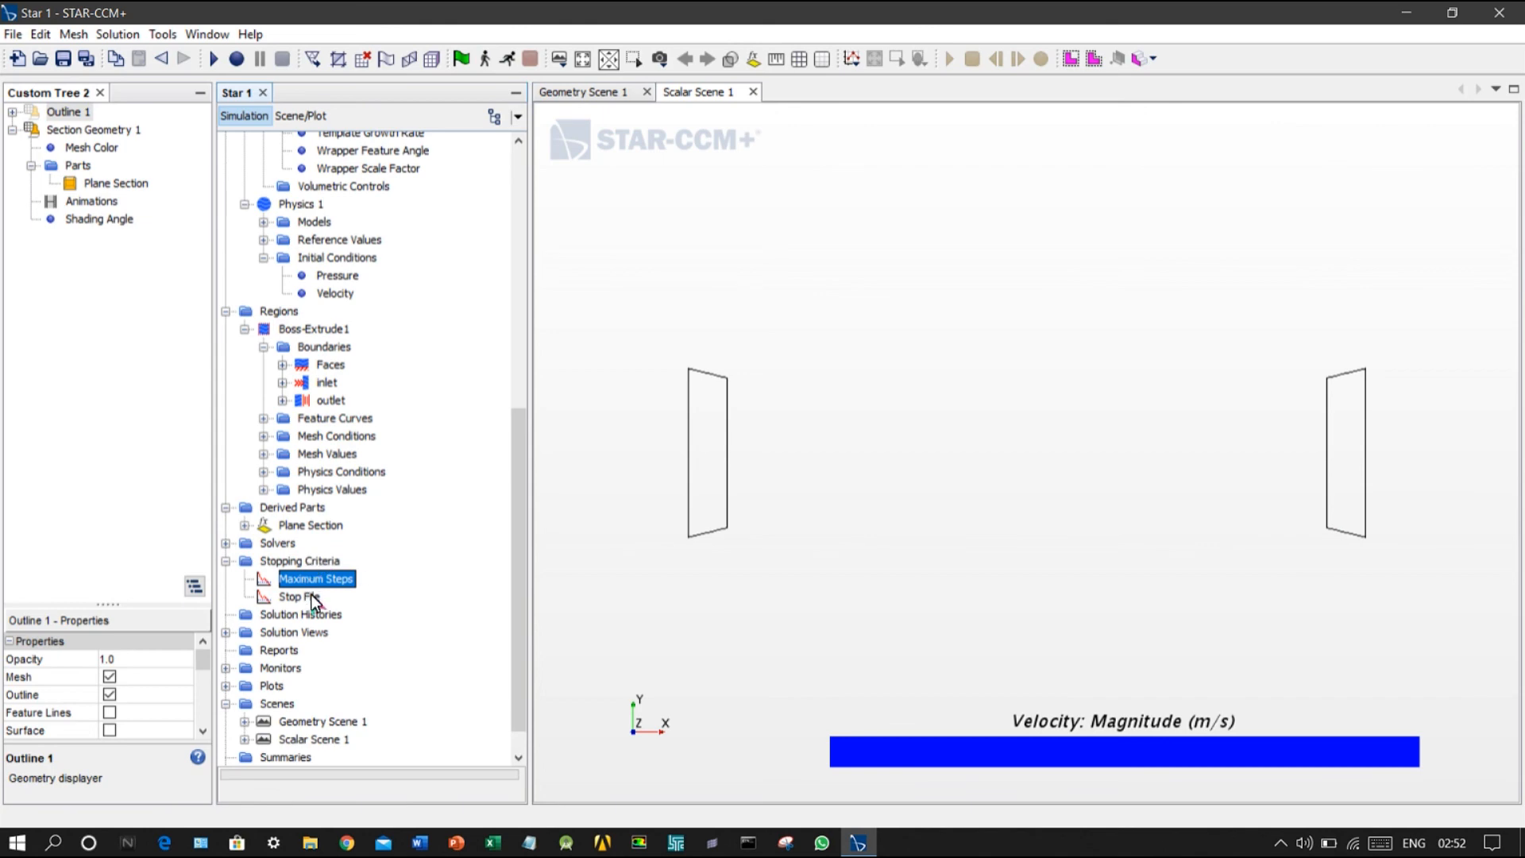
# Step: Initialize the solution and run the simulation
pyautogui.click(457, 62)
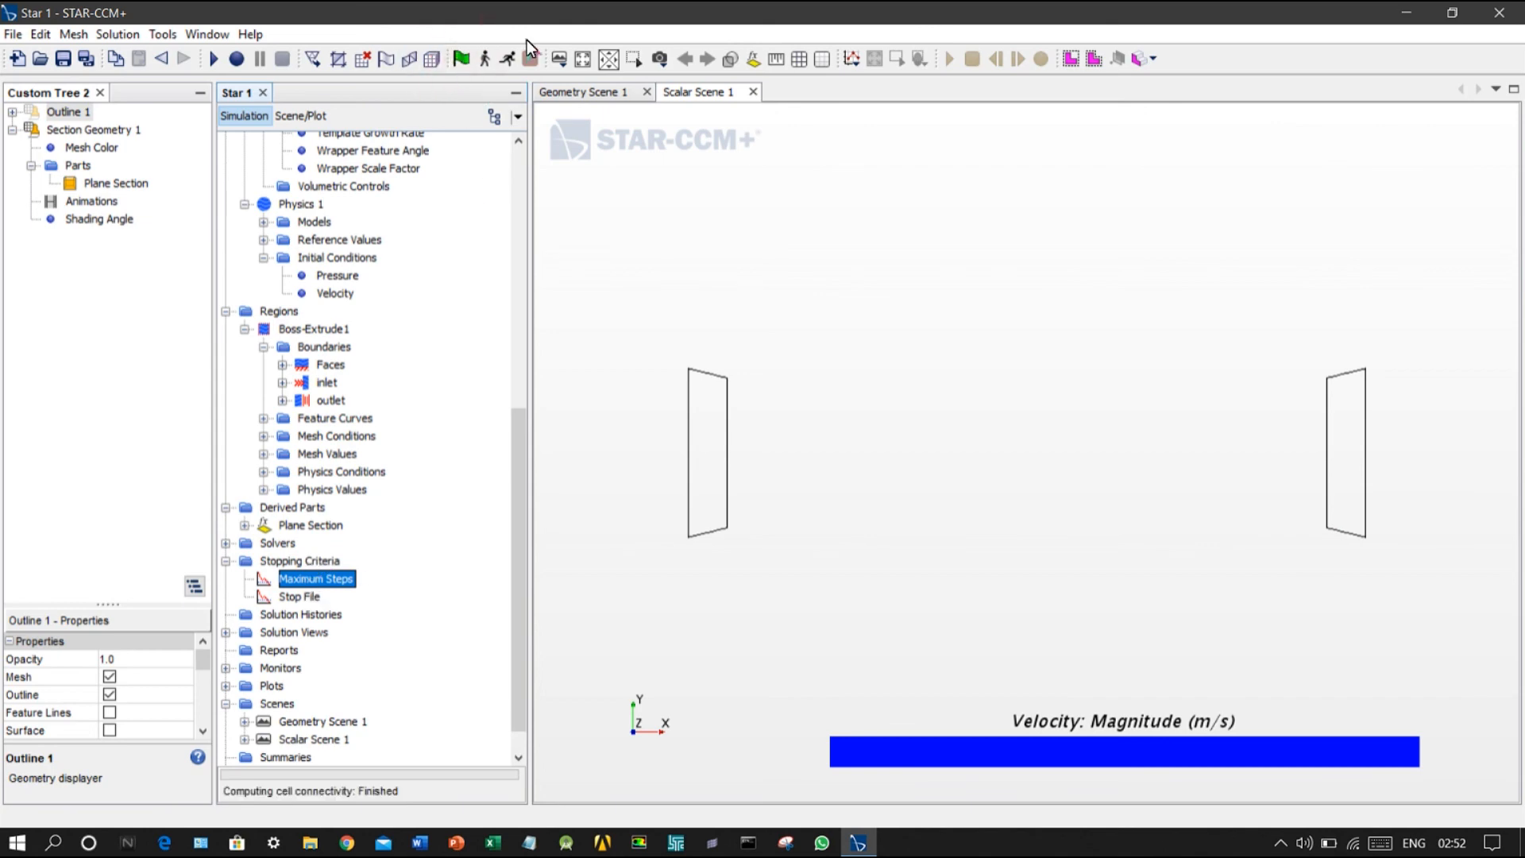
pyautogui.click(508, 59)
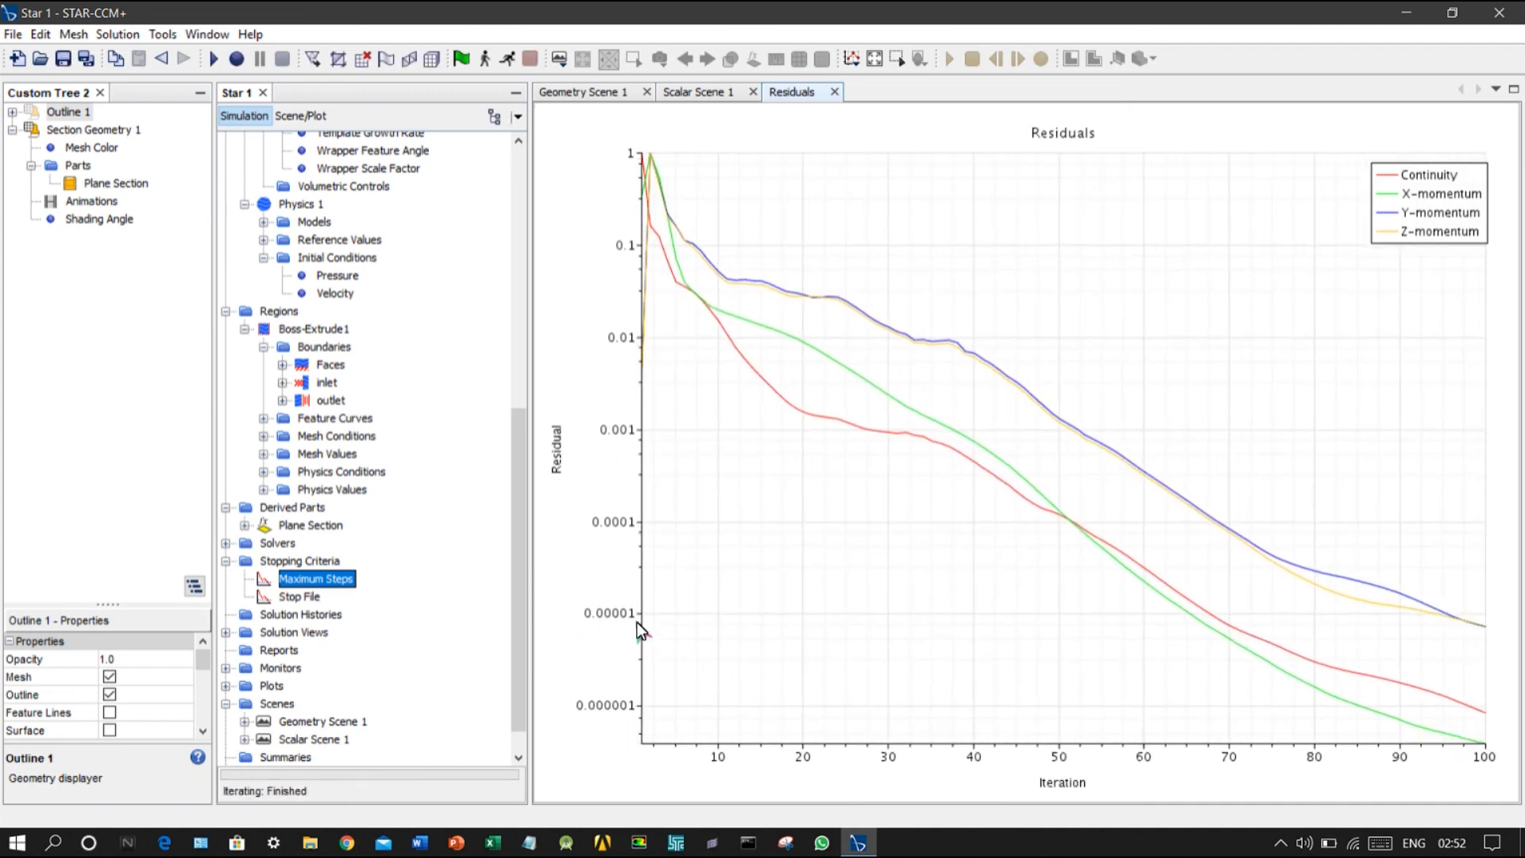
# Step: Add the derived Plane Section to the parts of the Scalar 1 displayer in Scalar Scene 1
pyautogui.click(696, 92)
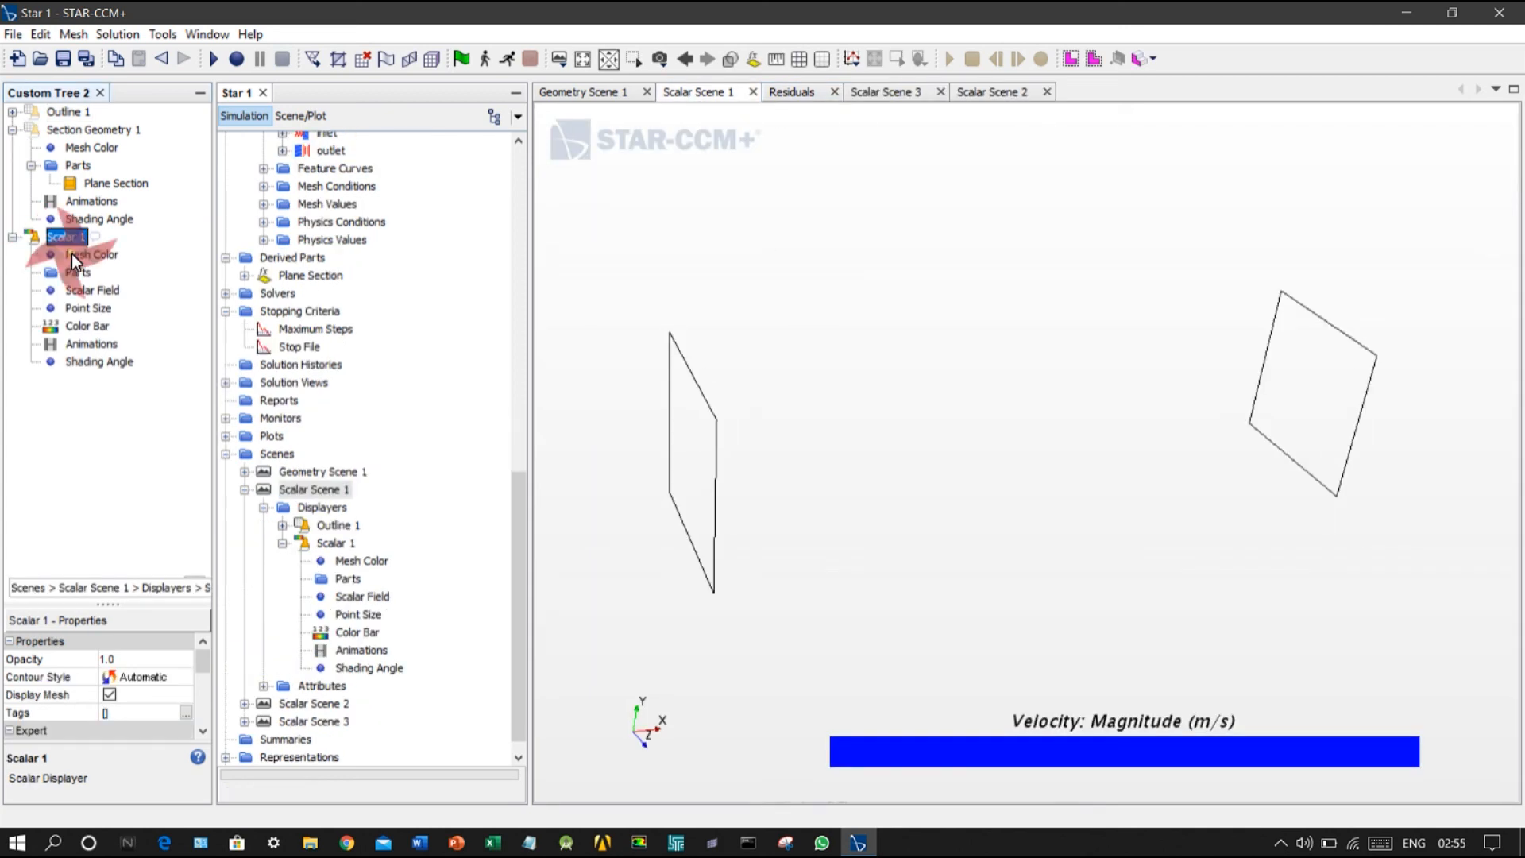
pyautogui.doubleClick(75, 272)
pyautogui.click(537, 292)
pyautogui.click(518, 311)
pyautogui.click(883, 633)
pyautogui.moveTo(847, 503); pyautogui.dragTo(750, 464)
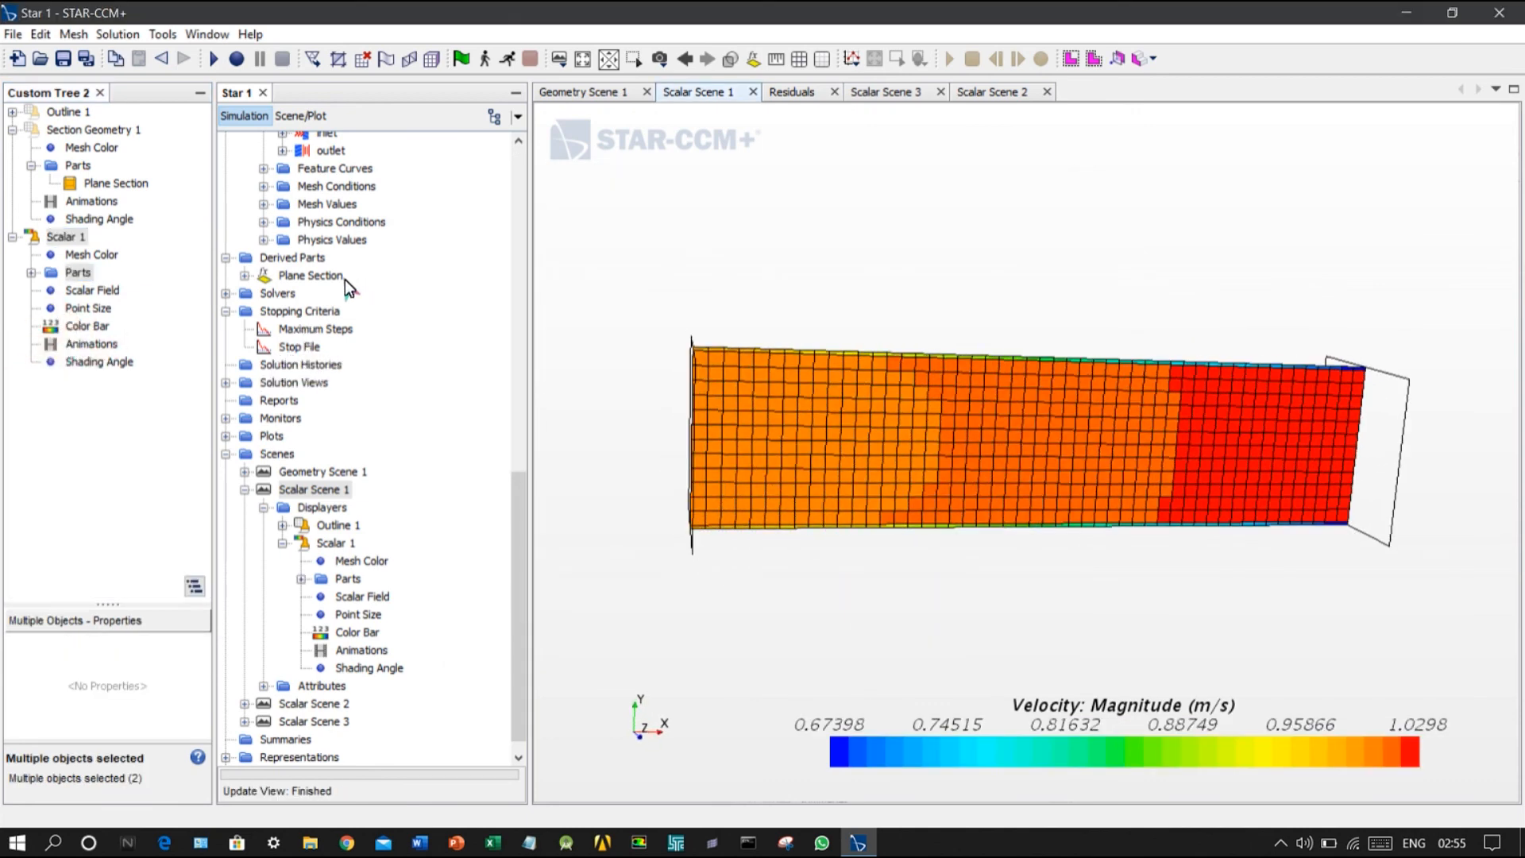
# Step: Set the Scalar 1 displayer's mesh color to black
pyautogui.click(83, 260)
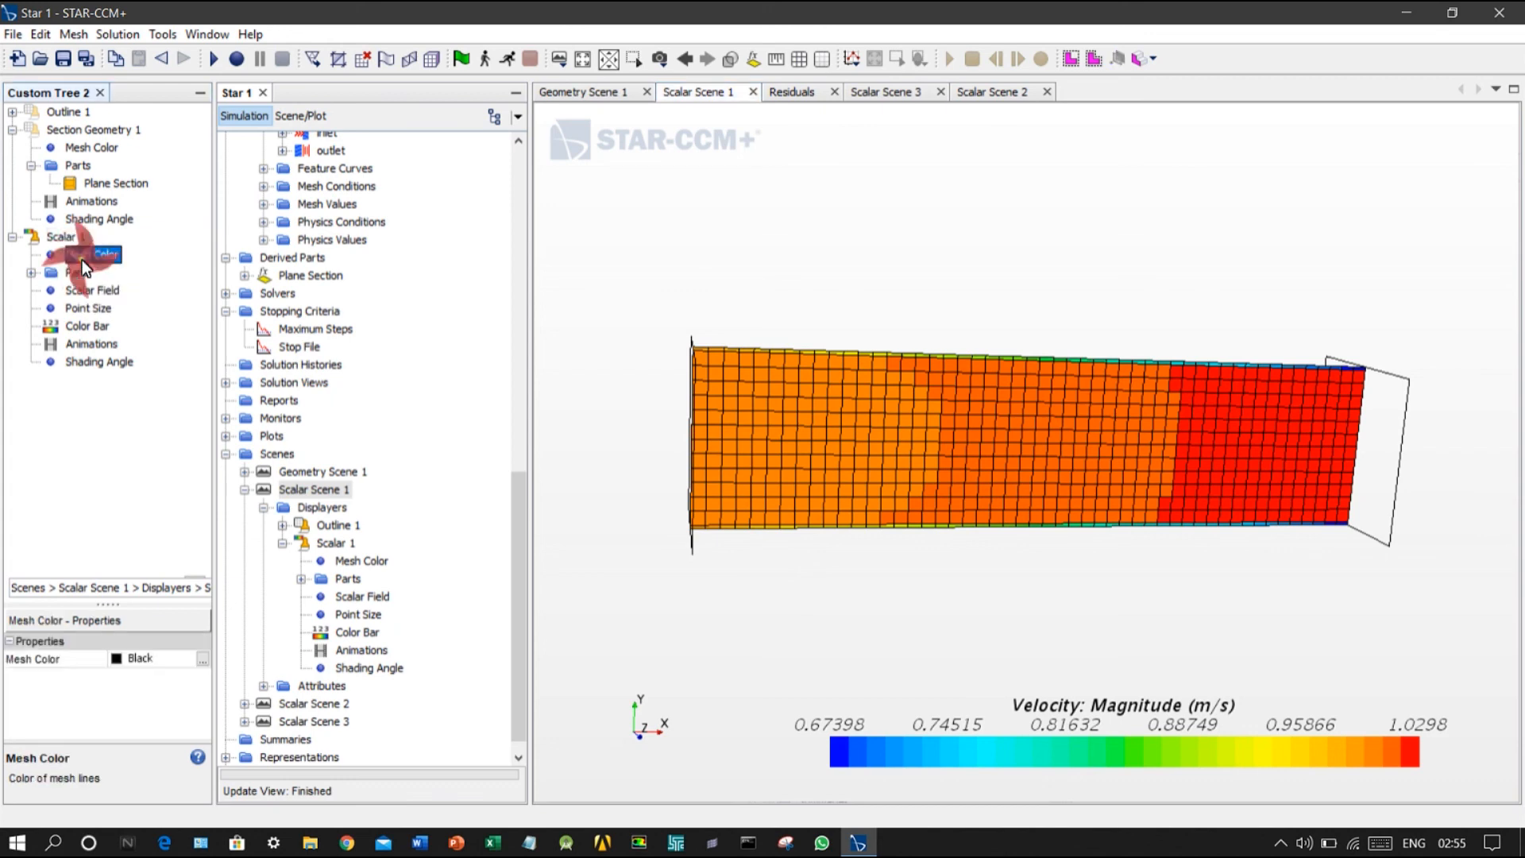
pyautogui.rightClick(83, 259)
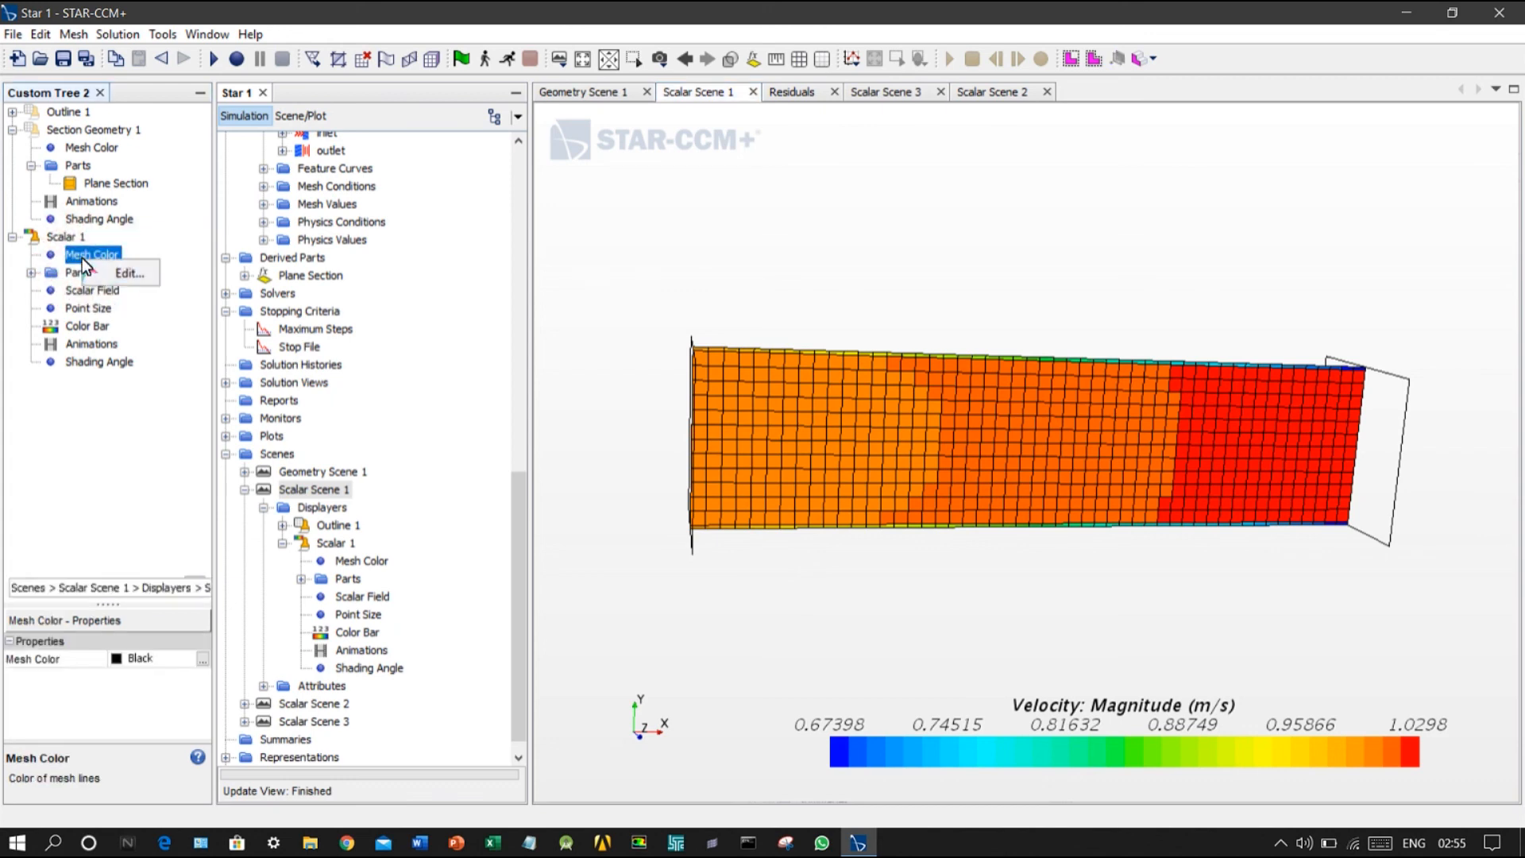
pyautogui.click(198, 718)
pyautogui.click(202, 665)
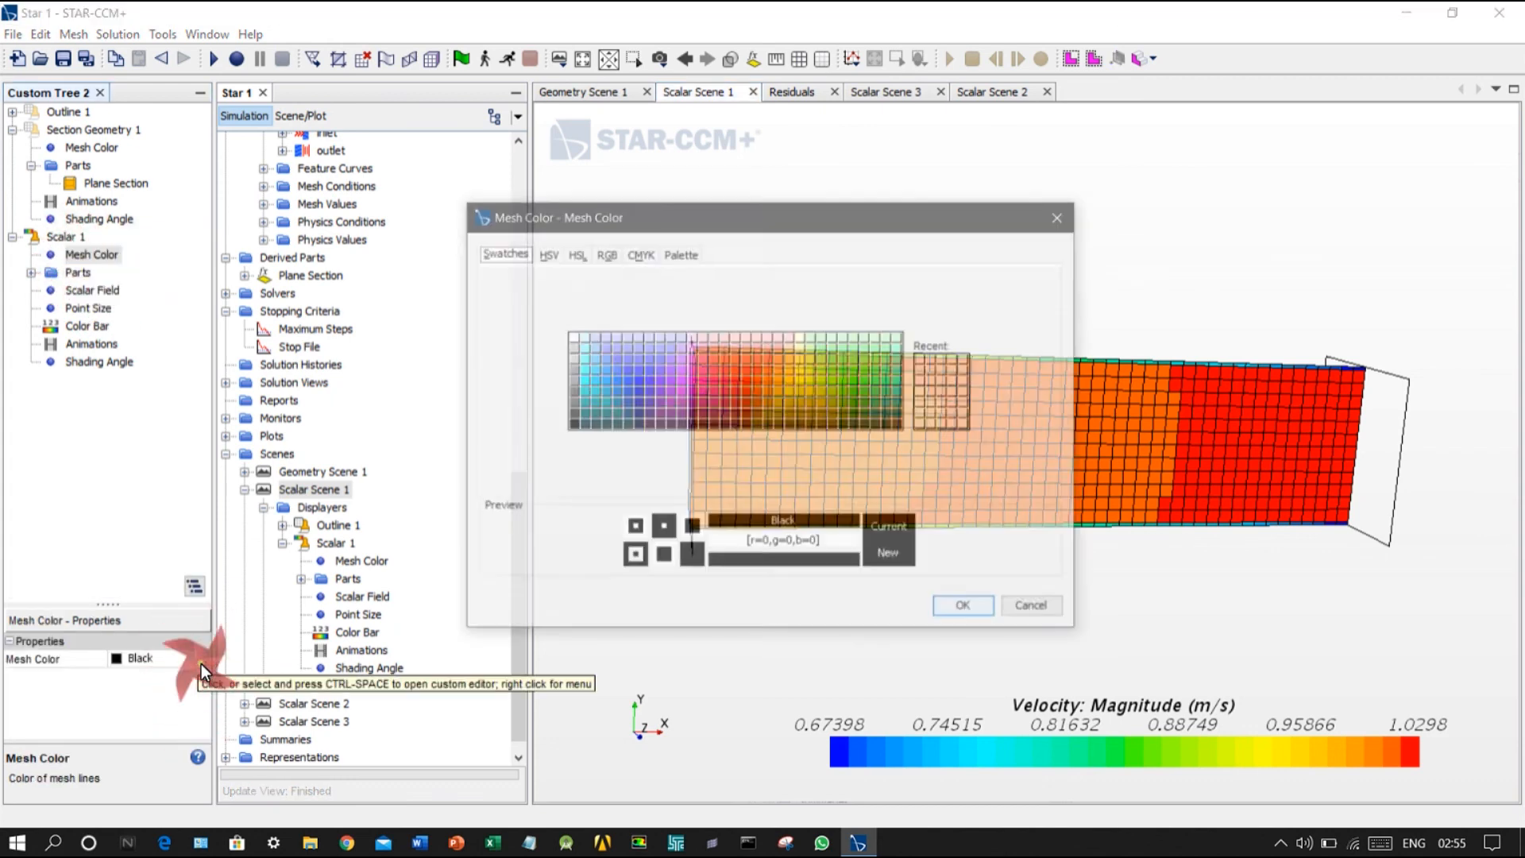
pyautogui.click(671, 414)
pyautogui.click(572, 425)
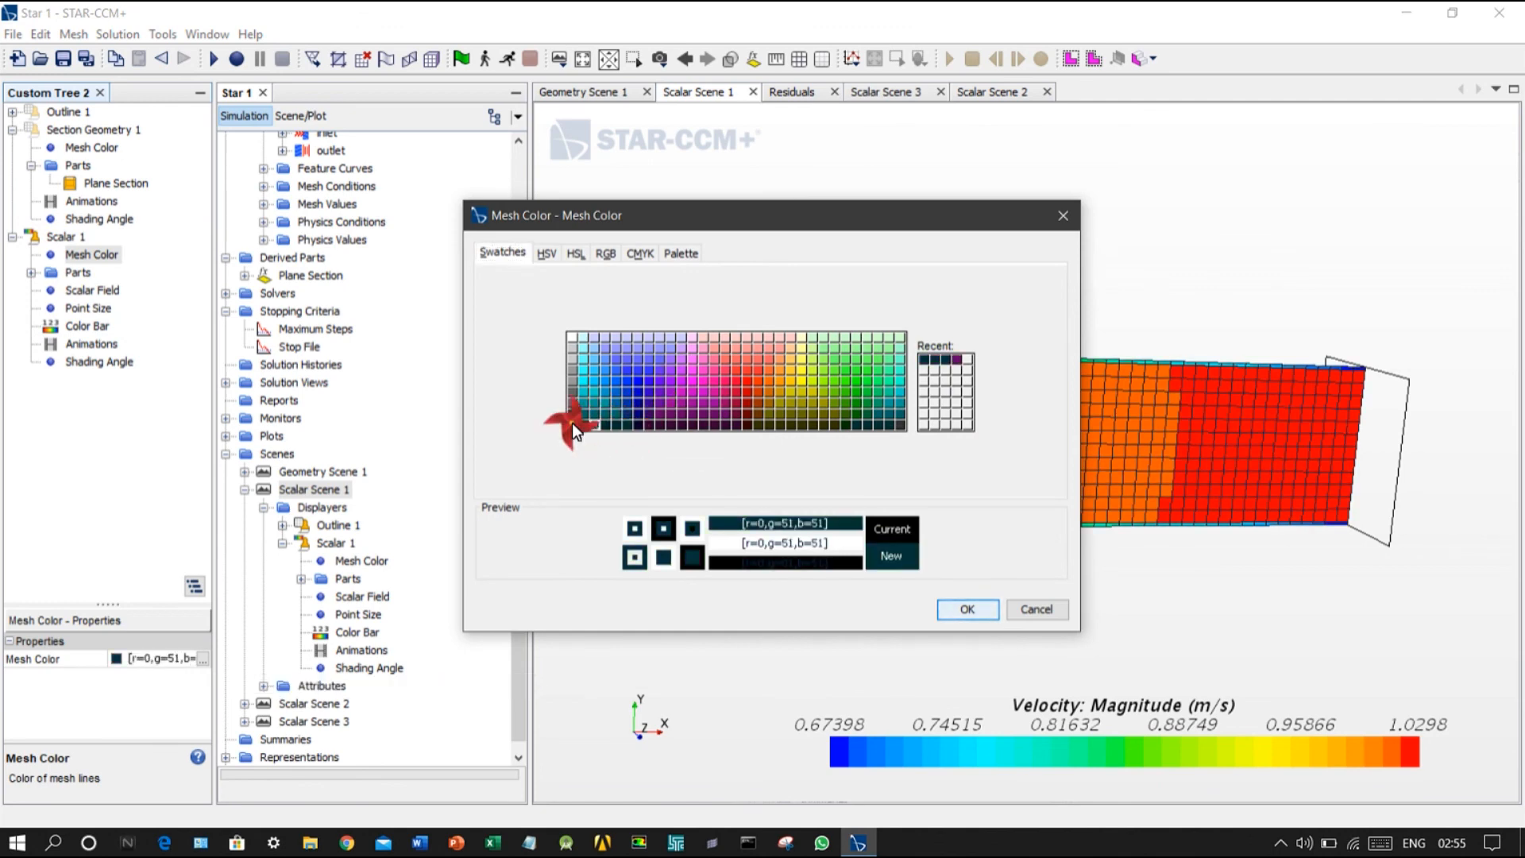
pyautogui.click(964, 610)
# Step: Examine the velocity magnitude contours on the plane section from the inlet to the outlet
pyautogui.moveTo(822, 383); pyautogui.dragTo(241, 376)
pyautogui.scroll(8, 770, 365)
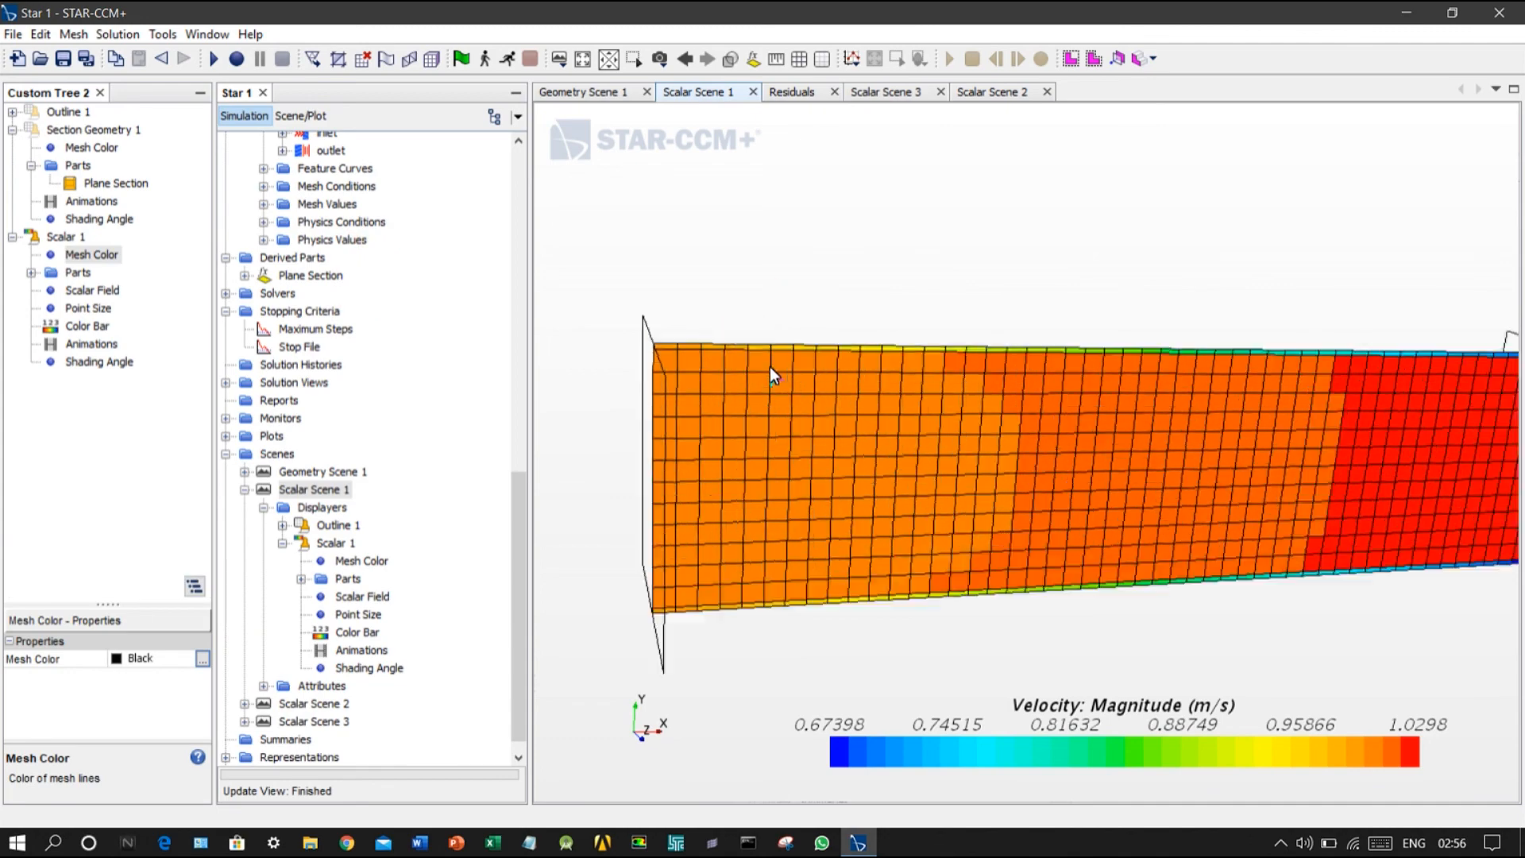
pyautogui.scroll(-8, 866, 431)
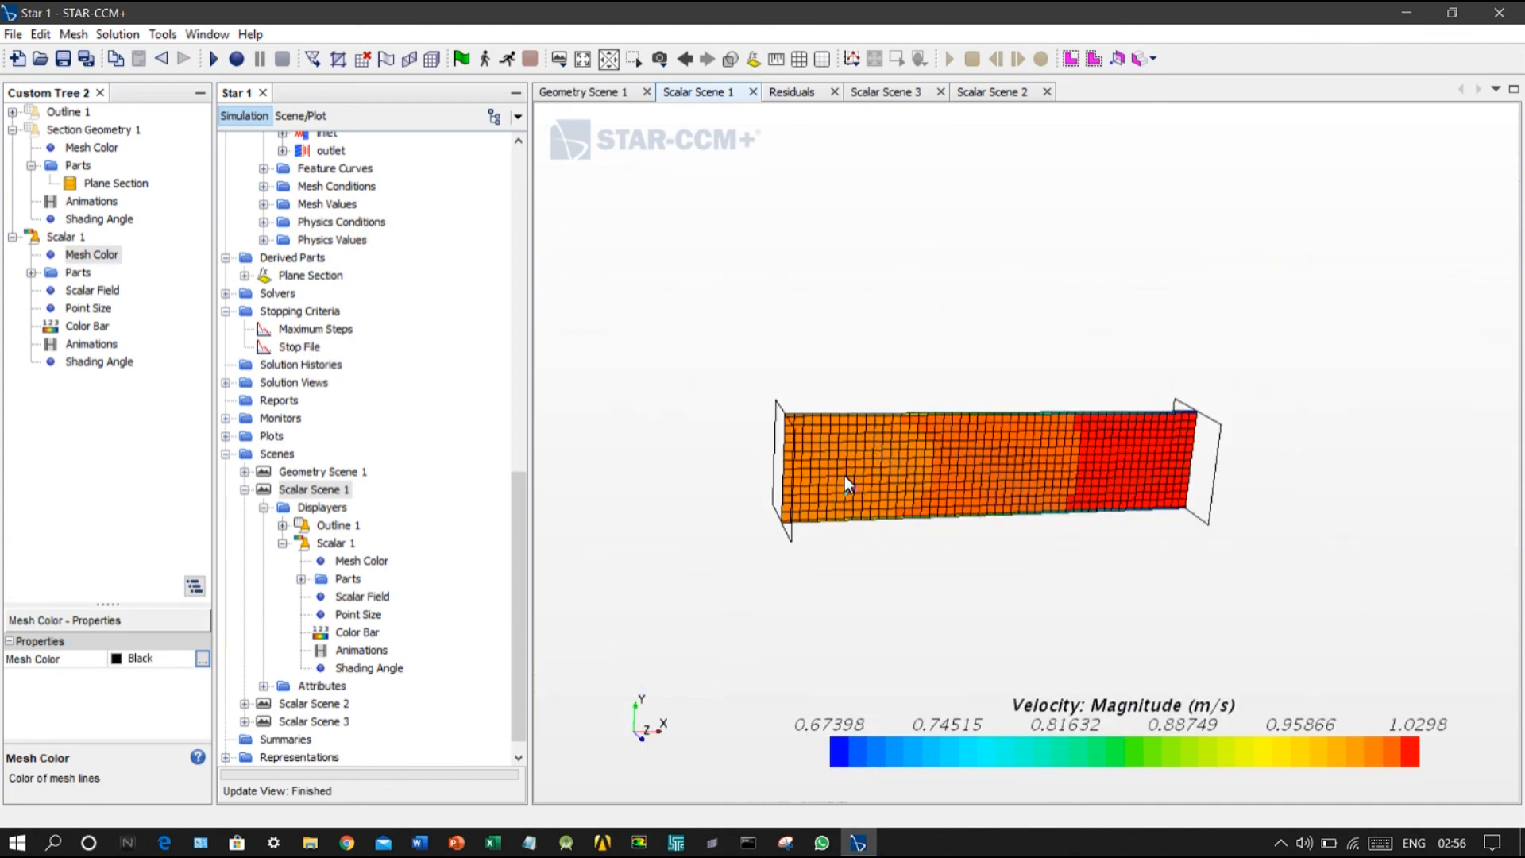
pyautogui.moveTo(860, 518); pyautogui.dragTo(807, 630)
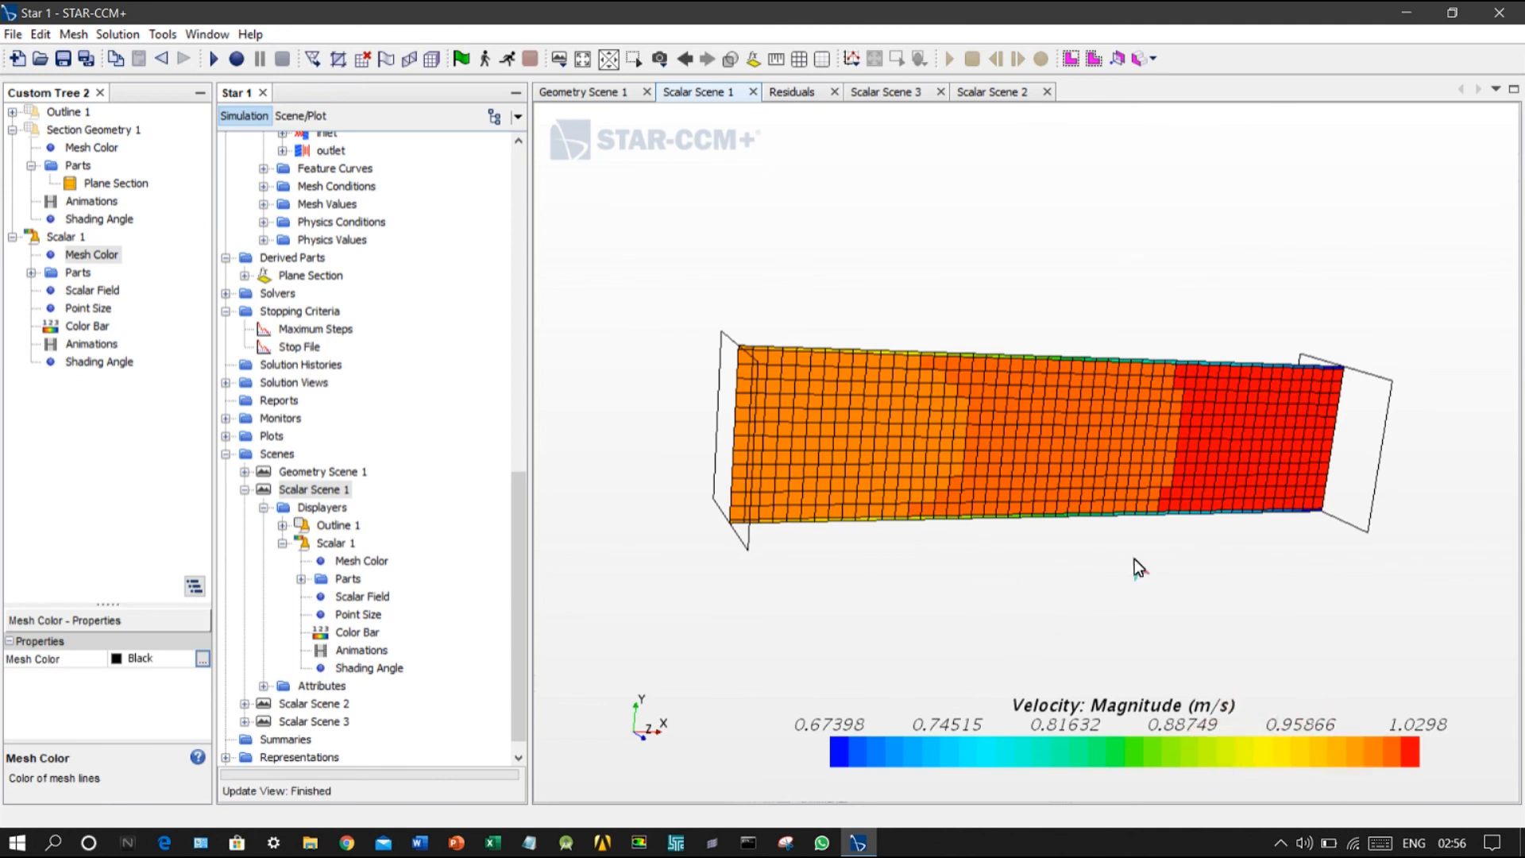
pyautogui.scroll(2, 1084, 555)
pyautogui.scroll(-3, 1085, 554)
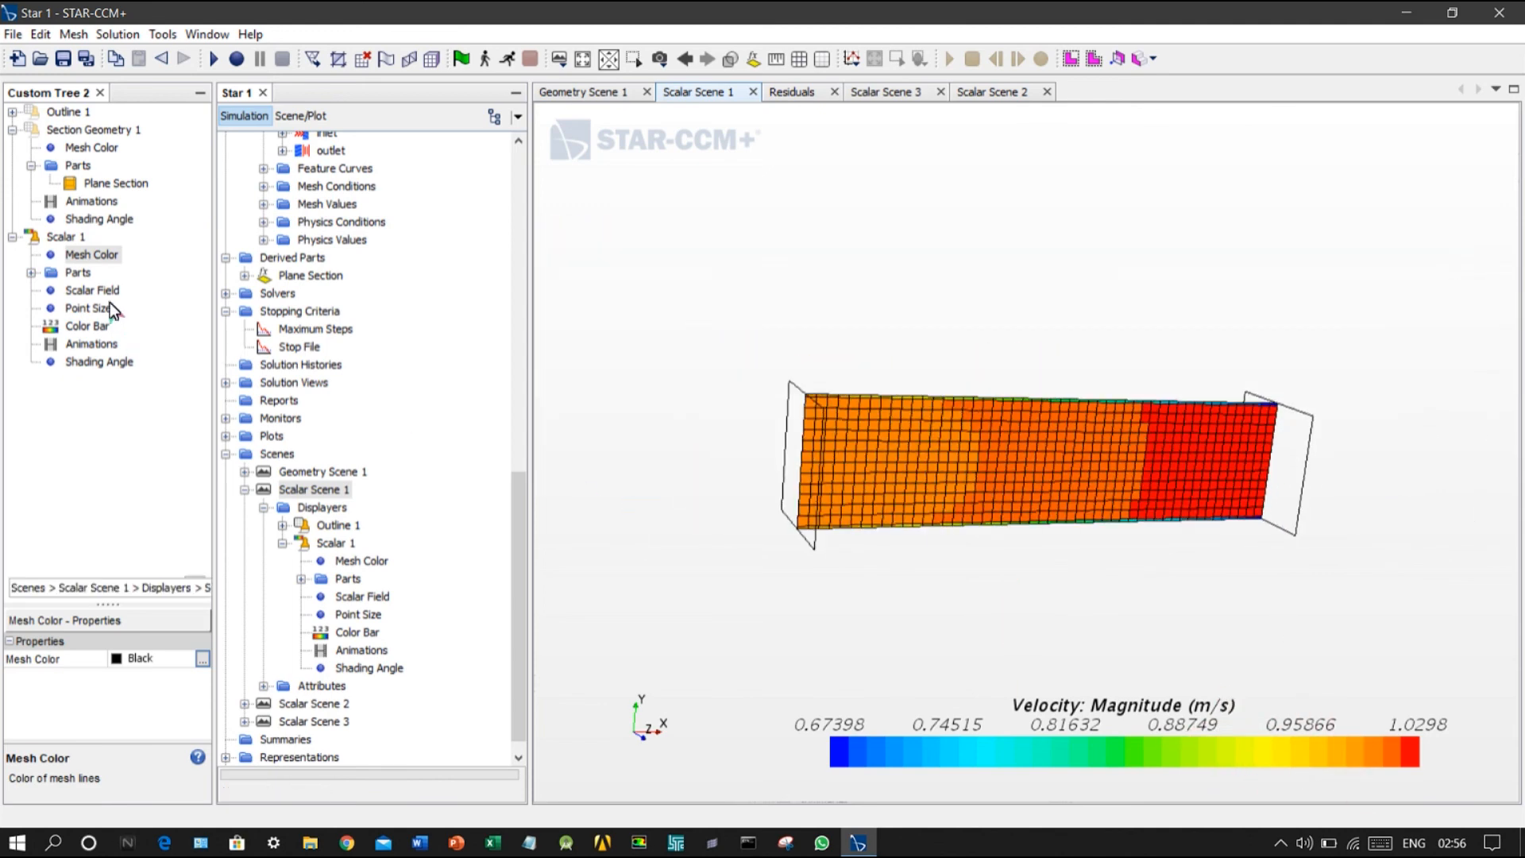